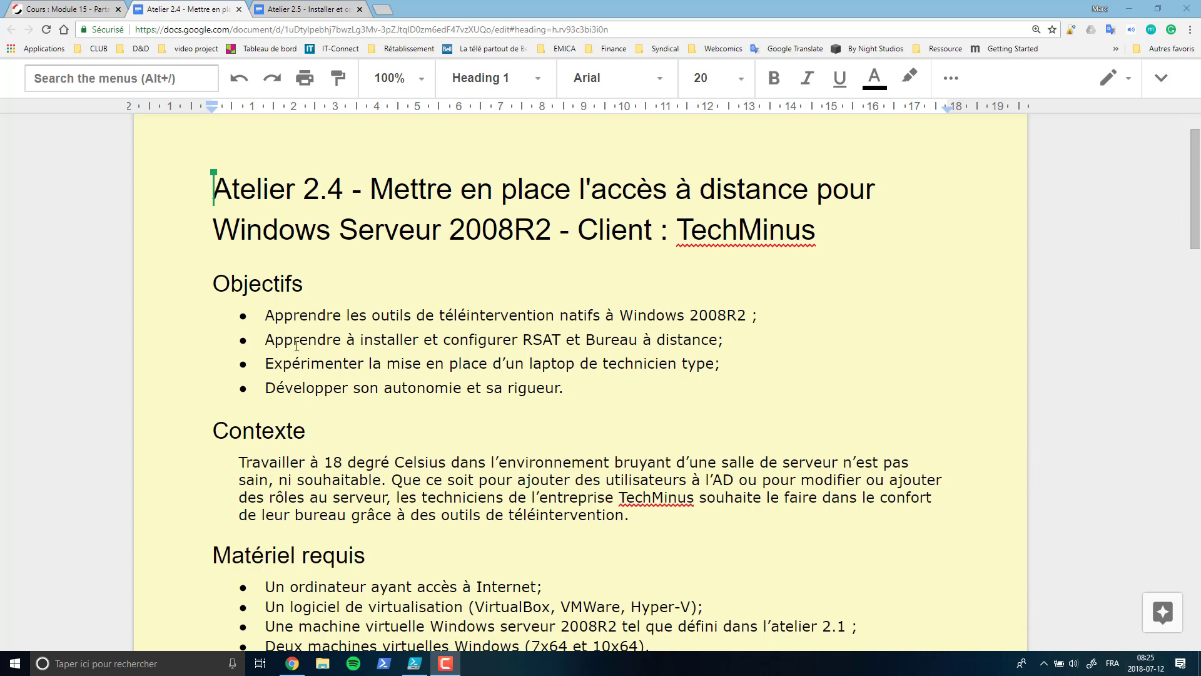
- Highlight RSAT and the technician-laptop objective in the work order's objectives list
left_click(294, 315)
scroll(558, 400, "down", 1)
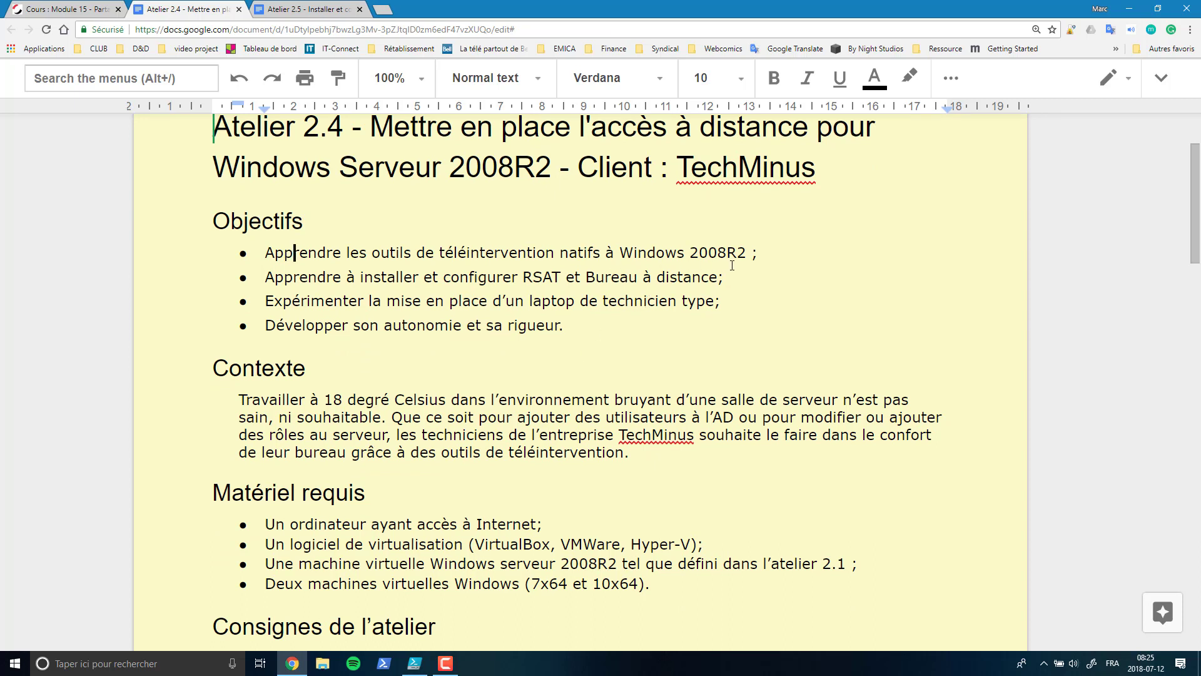
left_click_drag(522, 279, 568, 281)
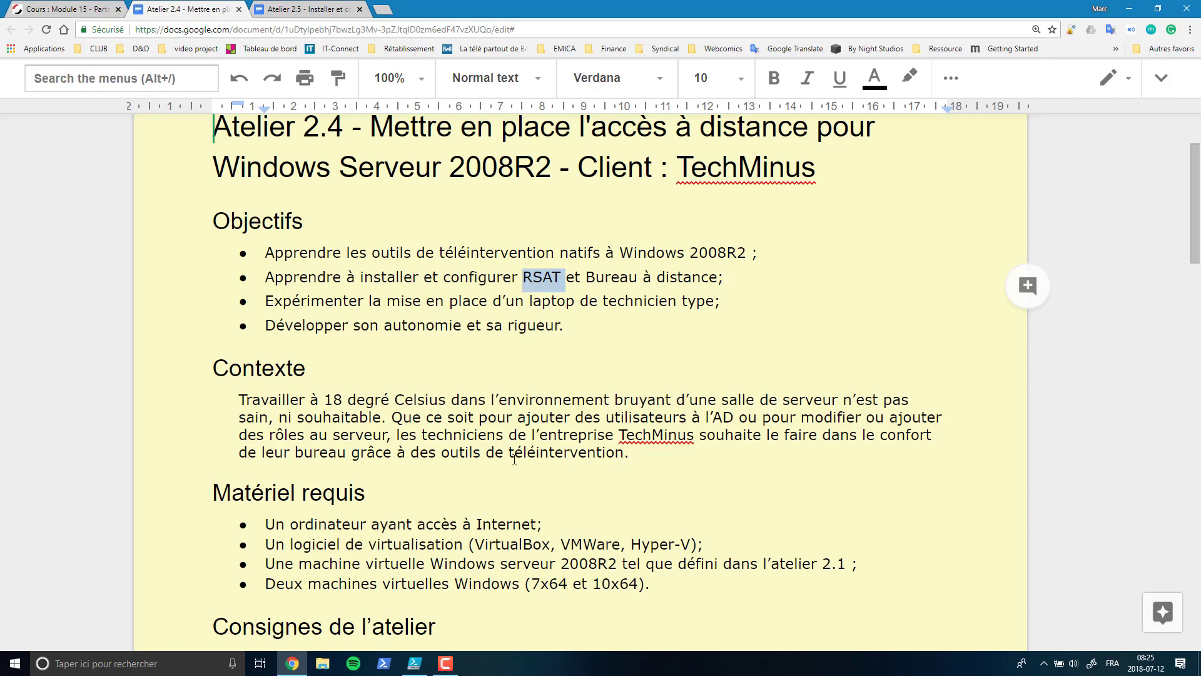
left_click_drag(265, 305, 716, 313)
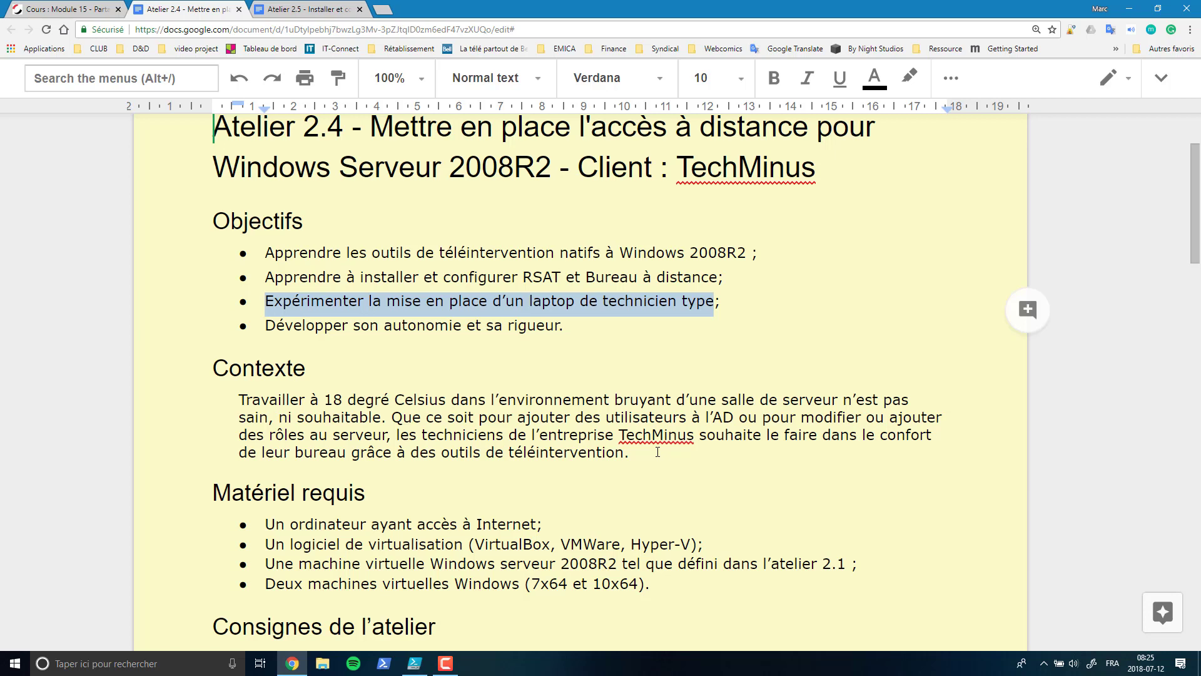
left_click(581, 326)
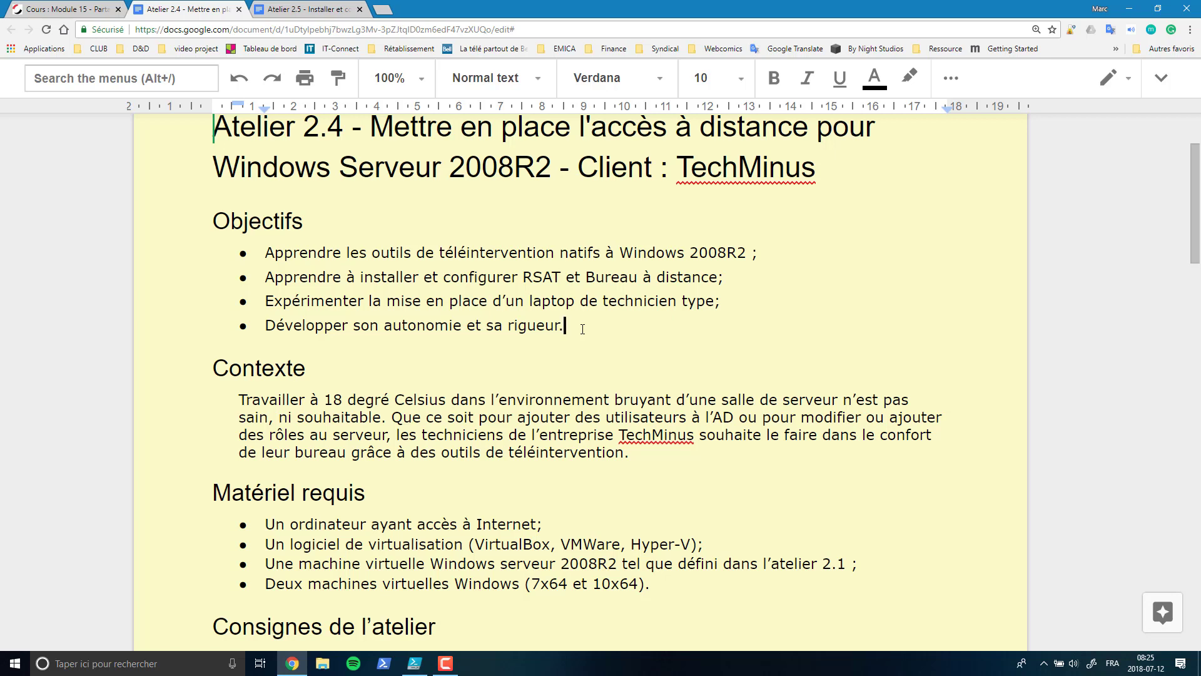
- Highlight the Internet access, virtualisation software, Windows Server 2008R2 and Windows 7/10 machine requirements
scroll(393, 428, "down", 3)
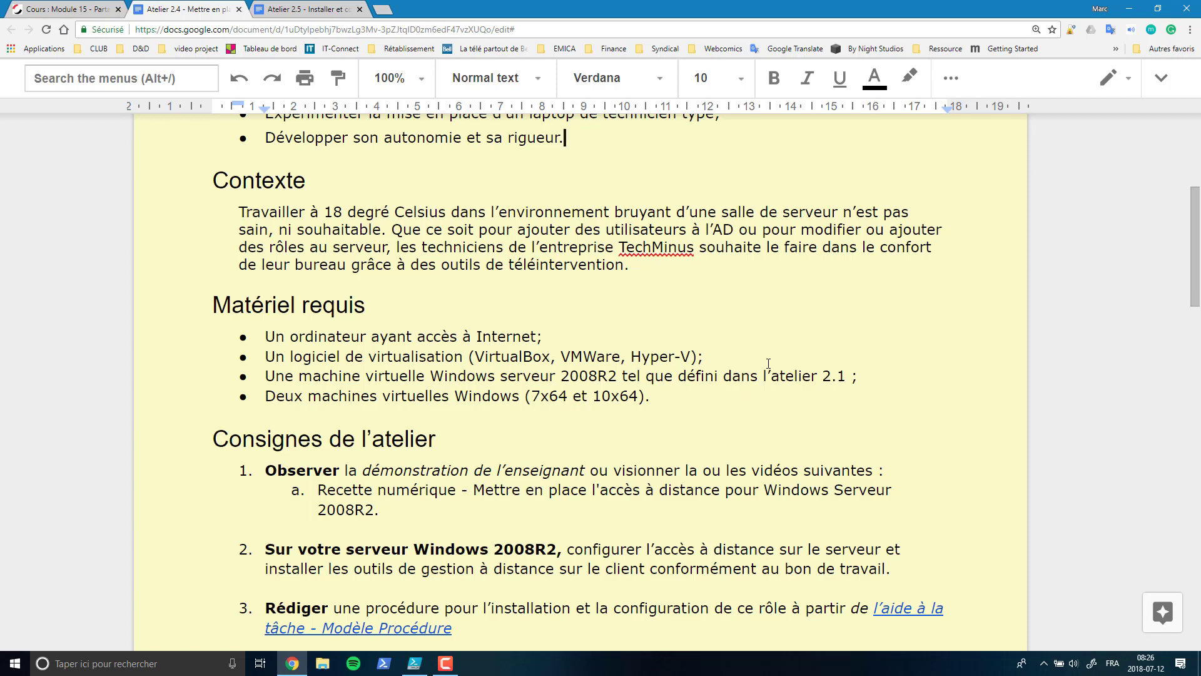
scroll(757, 355, "down", 2)
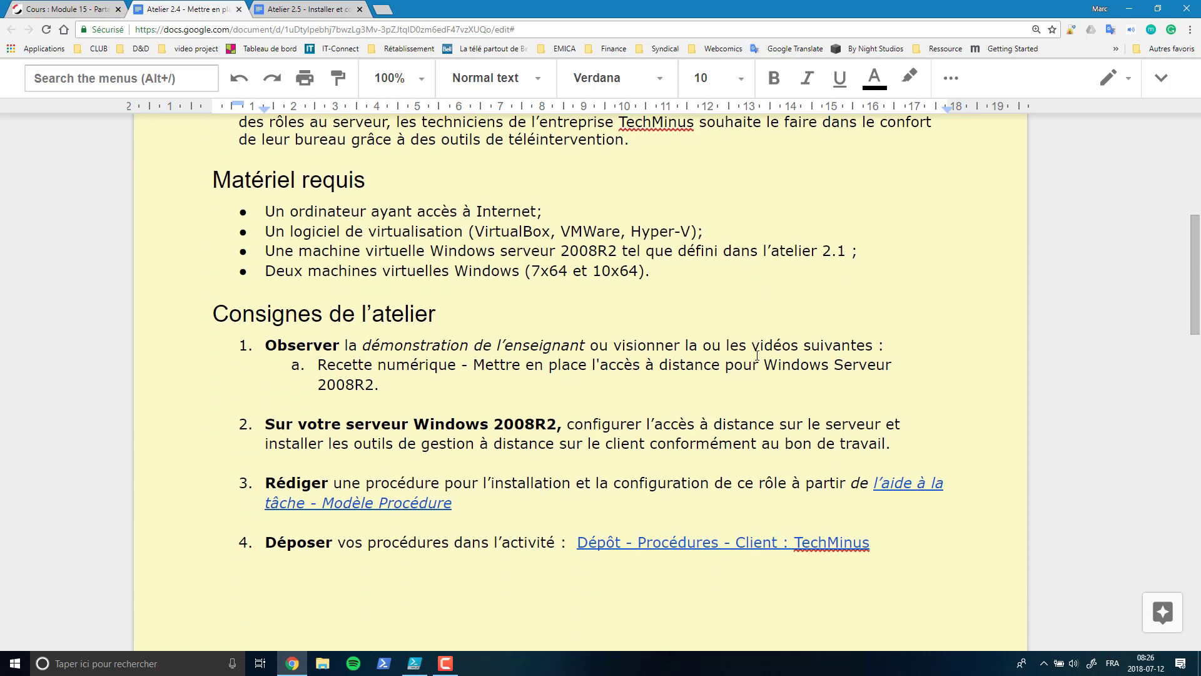
left_click_drag(367, 210, 607, 211)
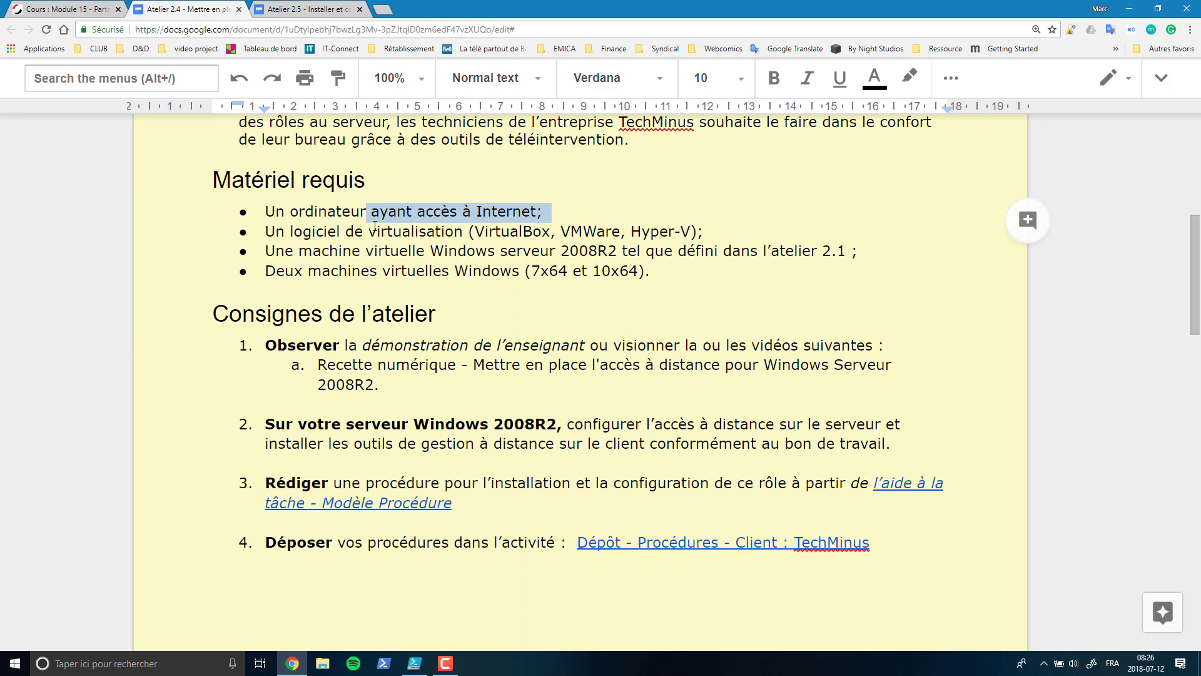
left_click_drag(369, 232, 486, 233)
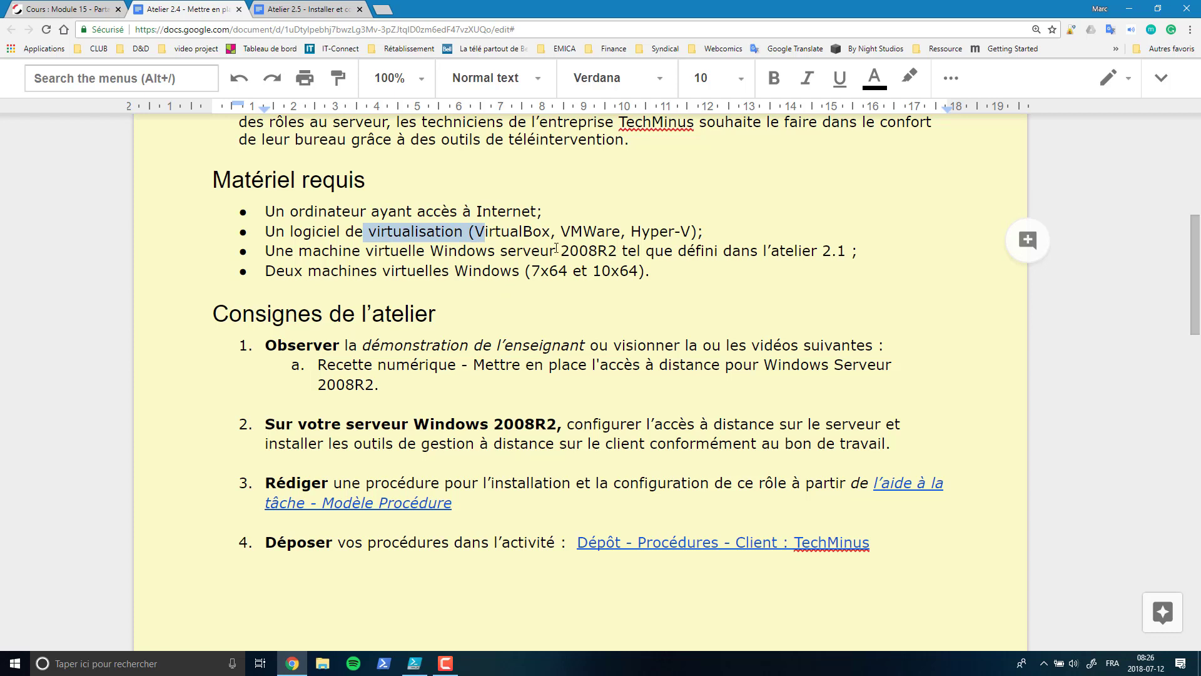
left_click_drag(554, 251, 857, 257)
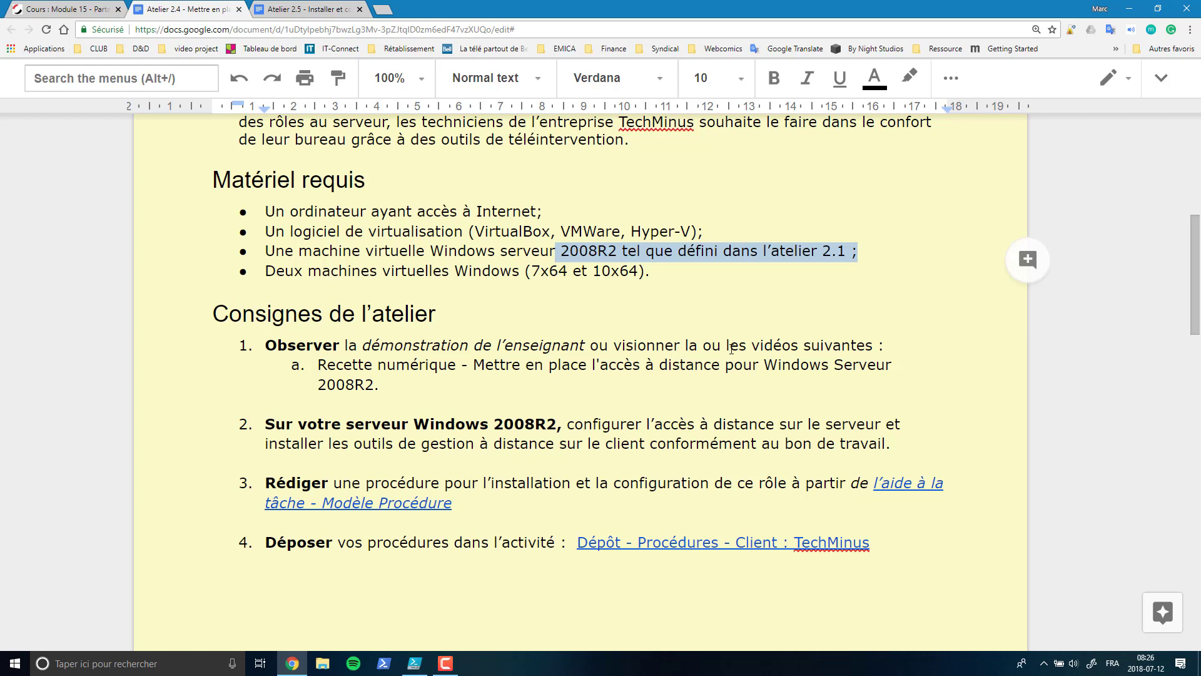
left_click_drag(467, 272, 649, 279)
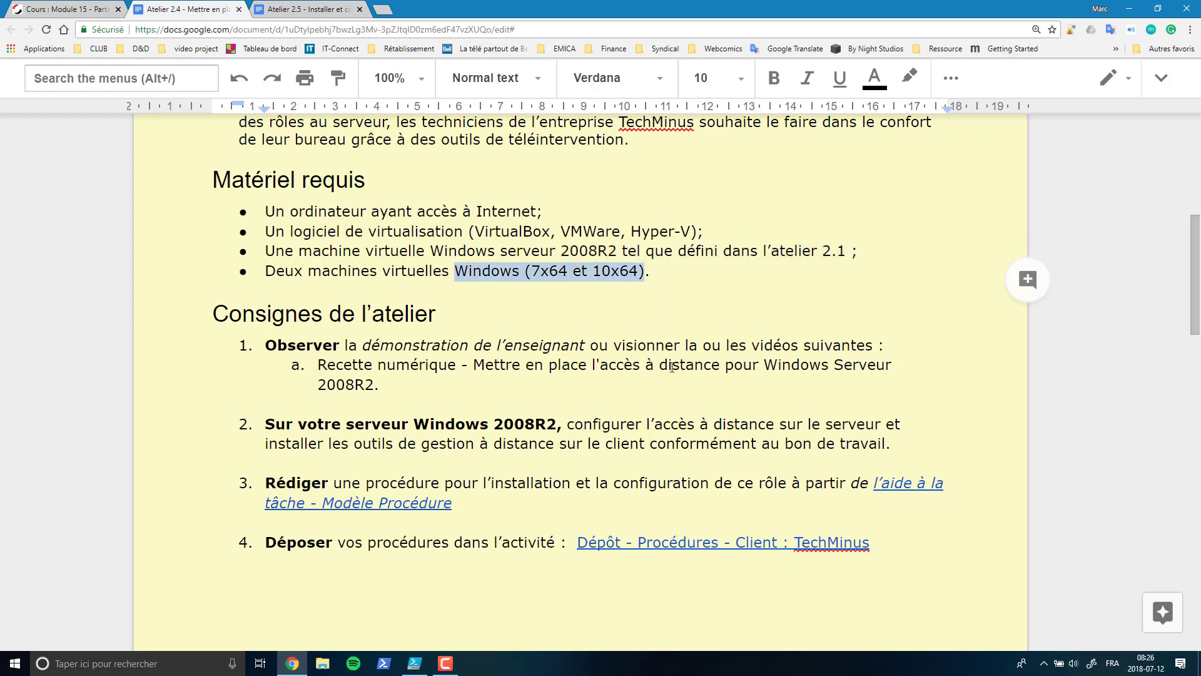
left_click_drag(264, 271, 449, 272)
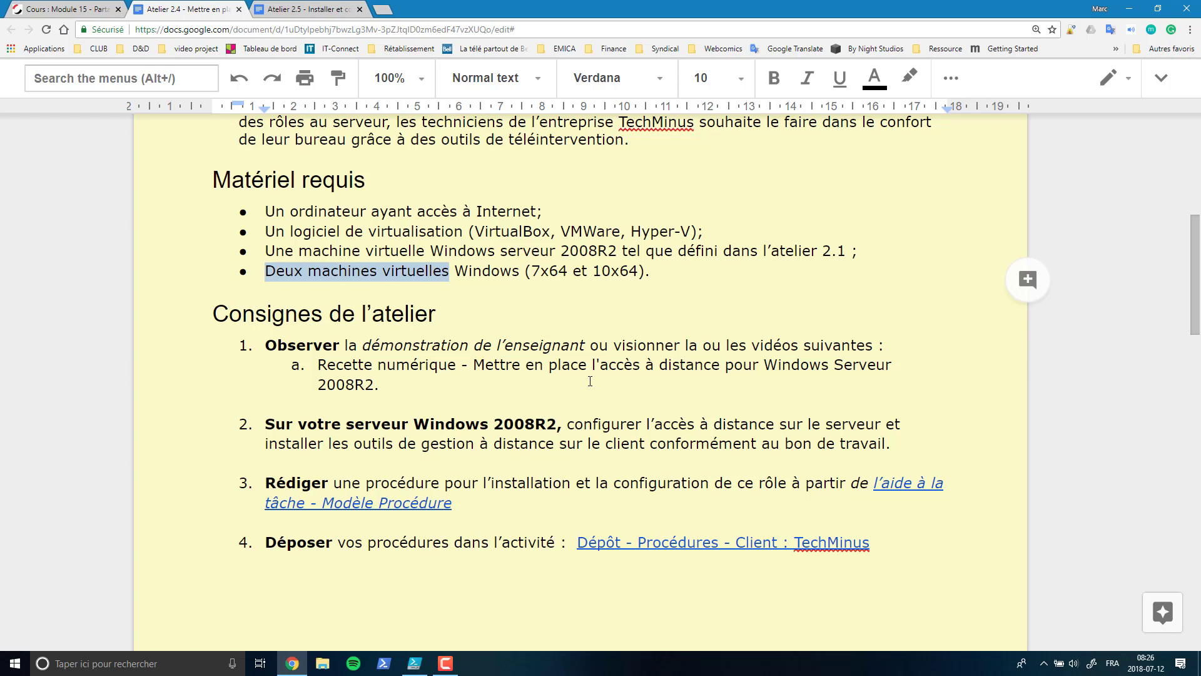
left_click(429, 345)
- Highlight the SUR LE SERVEUR heading and the remote desktop with NLA requirement
scroll(770, 324, "down", 3)
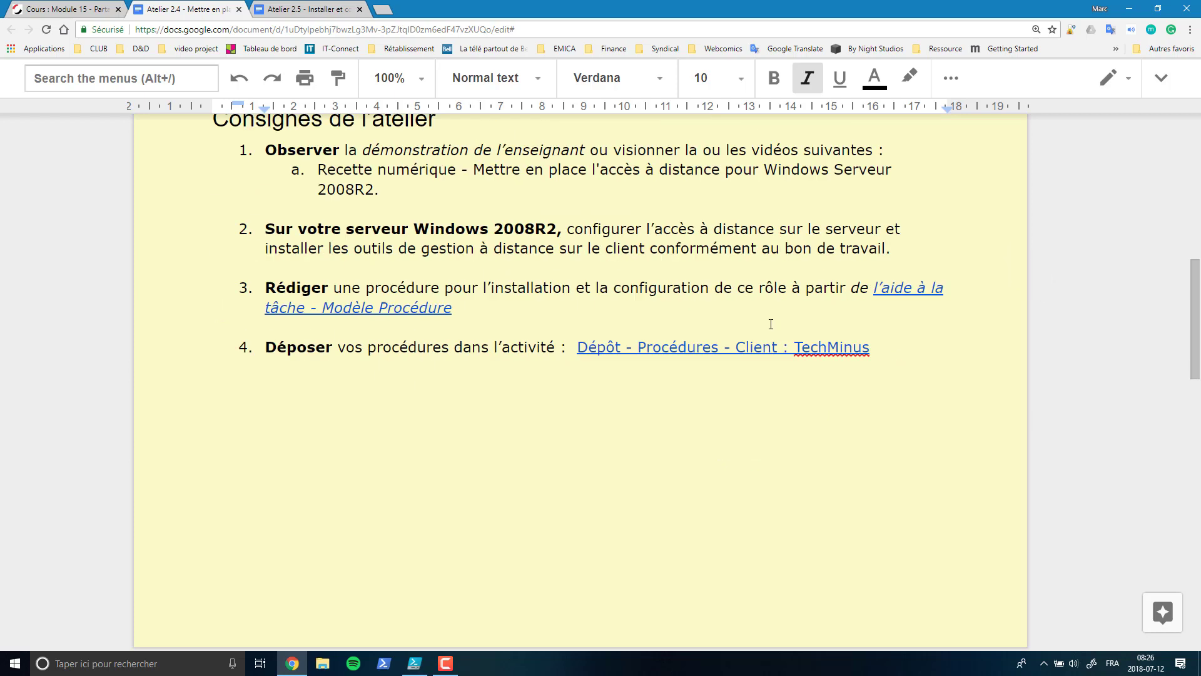
scroll(770, 324, "down", 9)
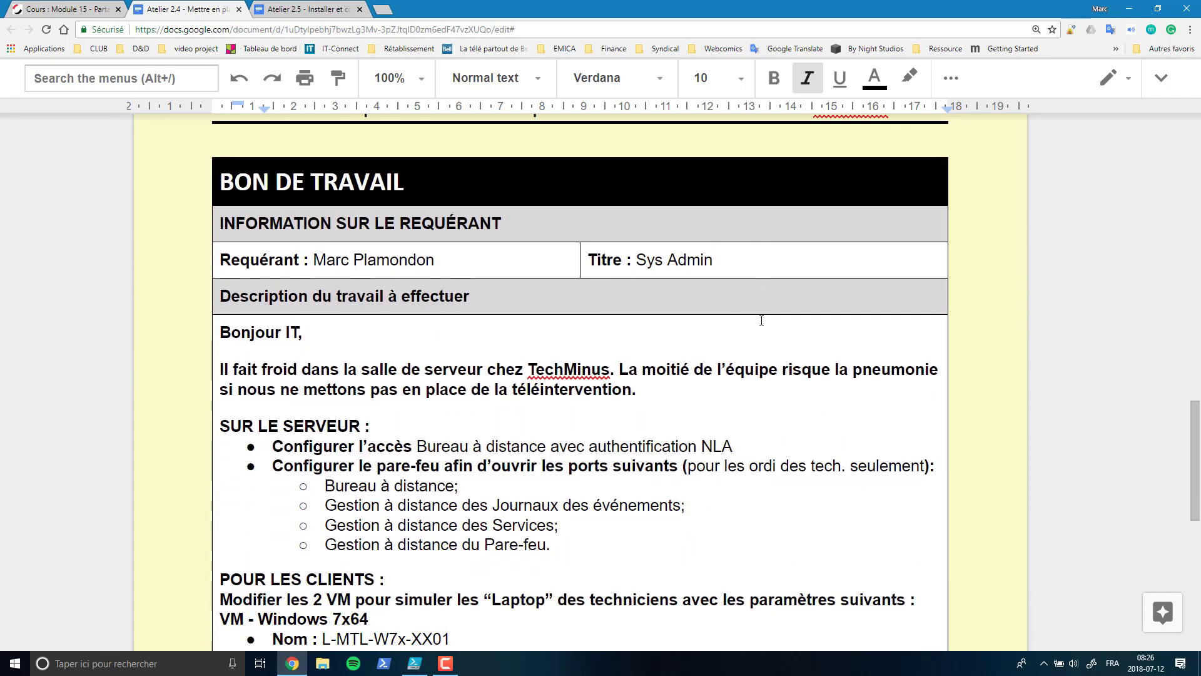
scroll(761, 320, "down", 2)
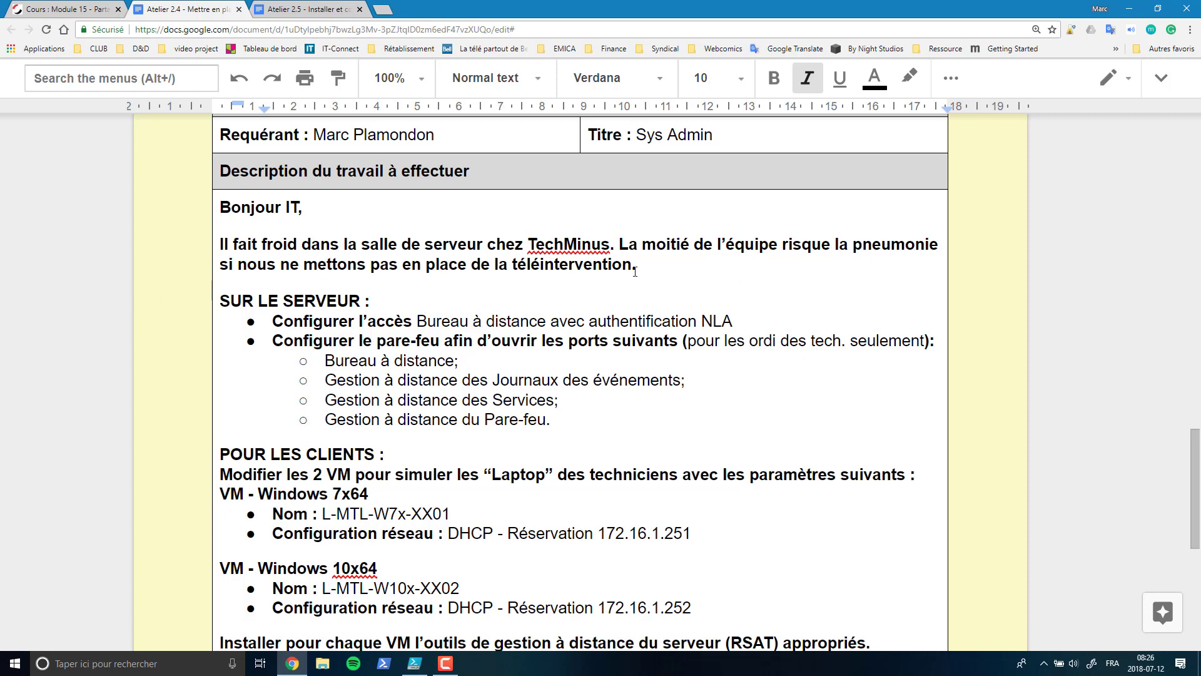
left_click_drag(220, 301, 379, 302)
left_click_drag(273, 321, 432, 321)
double_click(441, 320)
left_click_drag(533, 326, 735, 320)
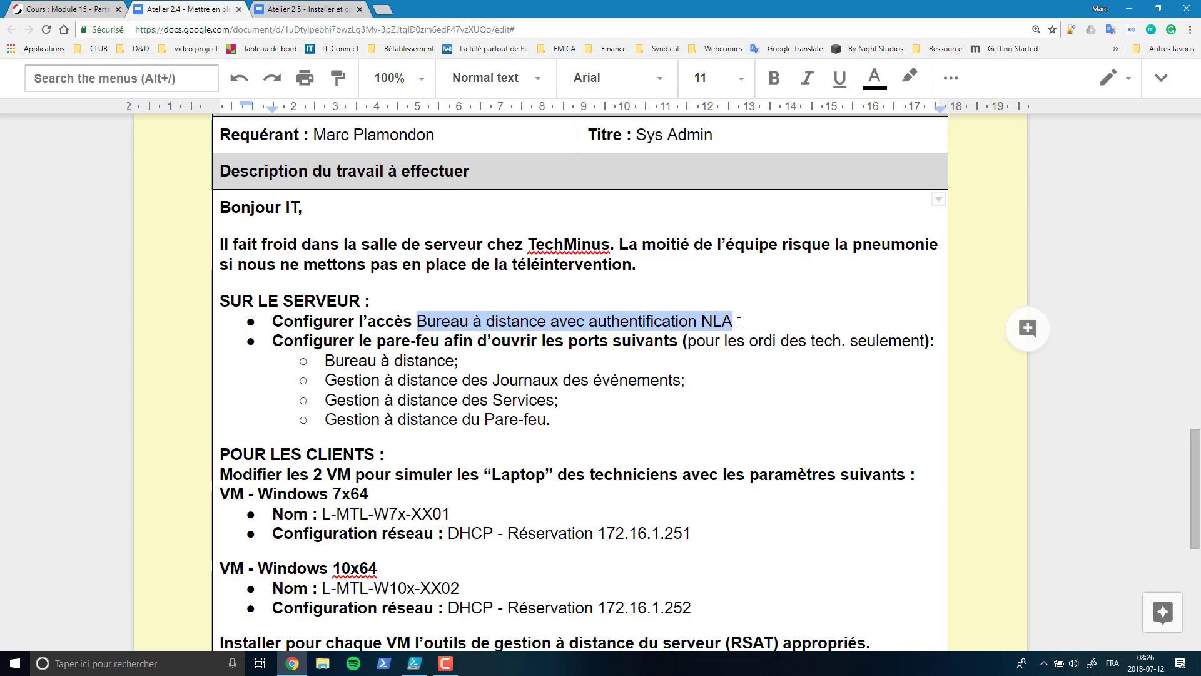
- Highlight the firewall ports requirement and its Bureau à distance, event log, services and firewall items
left_click_drag(269, 341, 848, 344)
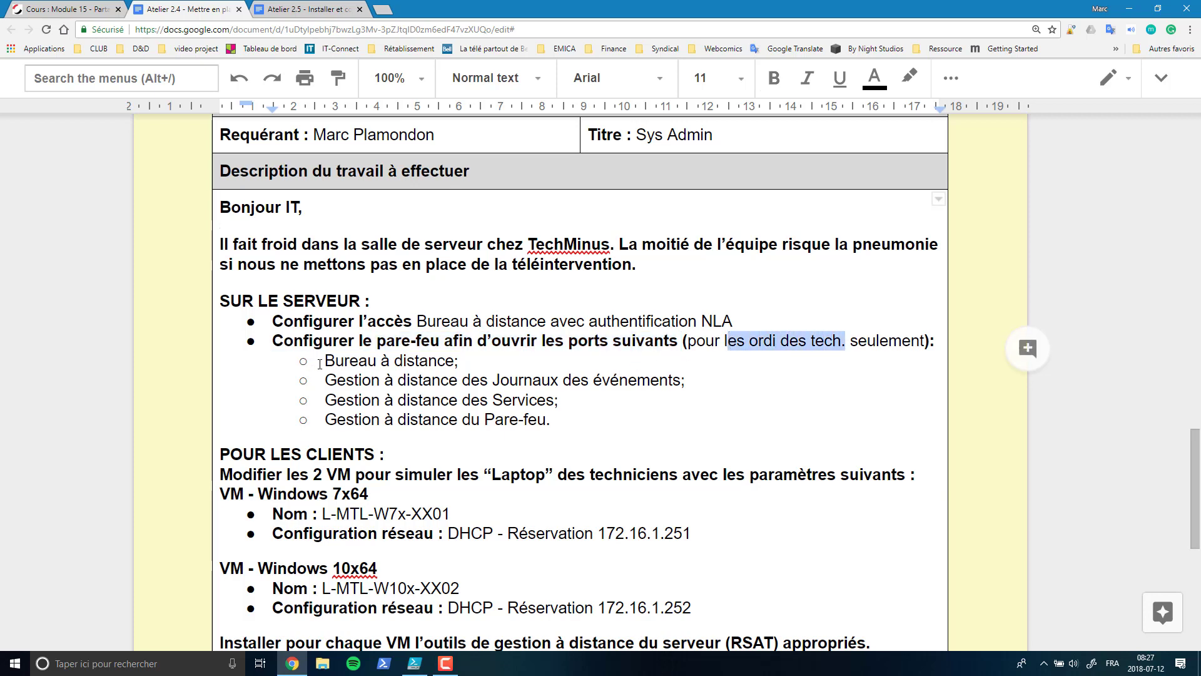
left_click_drag(325, 361, 473, 360)
left_click_drag(325, 379, 665, 380)
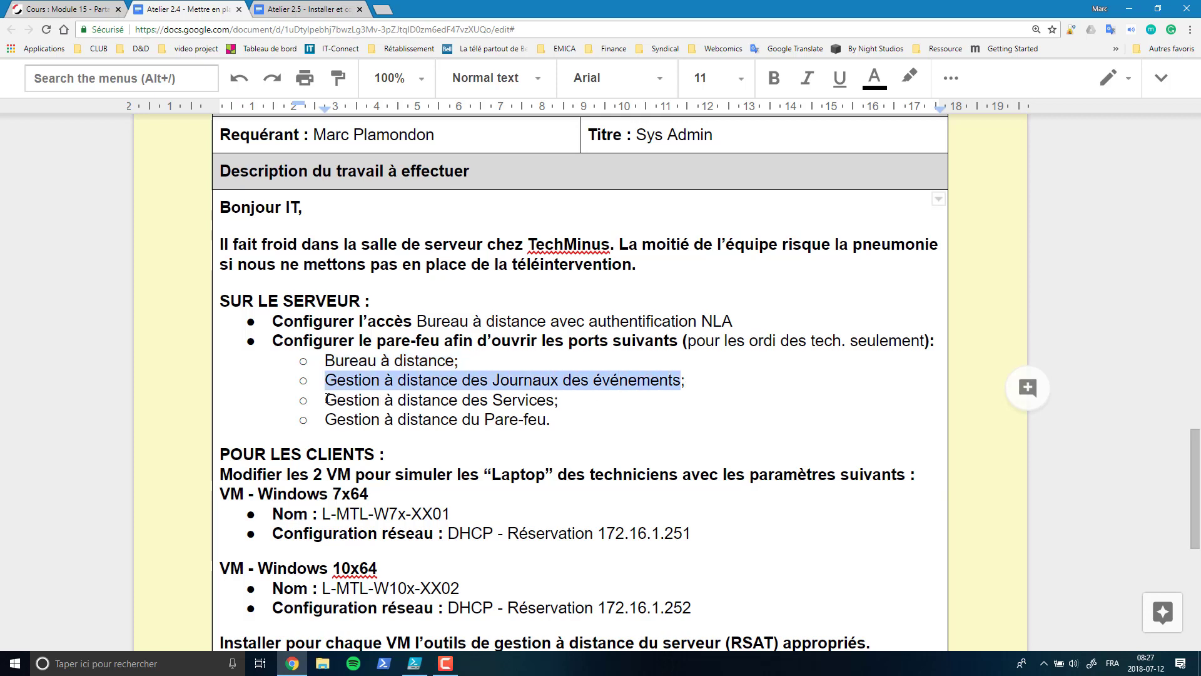
left_click_drag(324, 401, 556, 401)
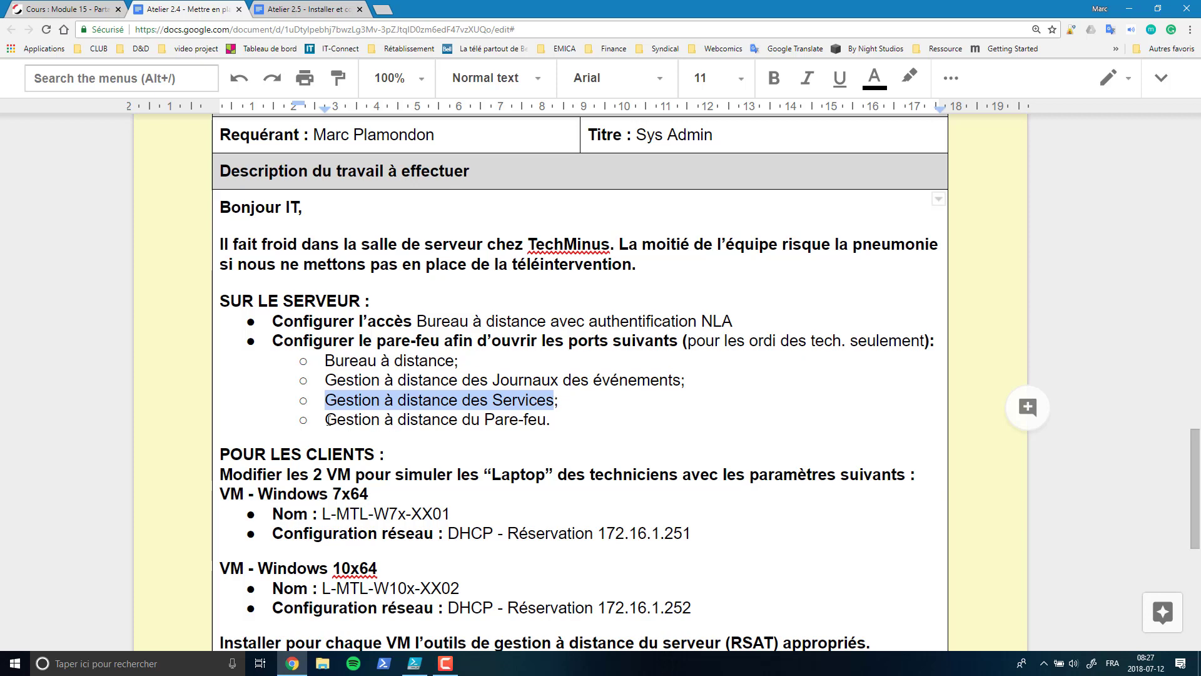
left_click_drag(327, 419, 546, 420)
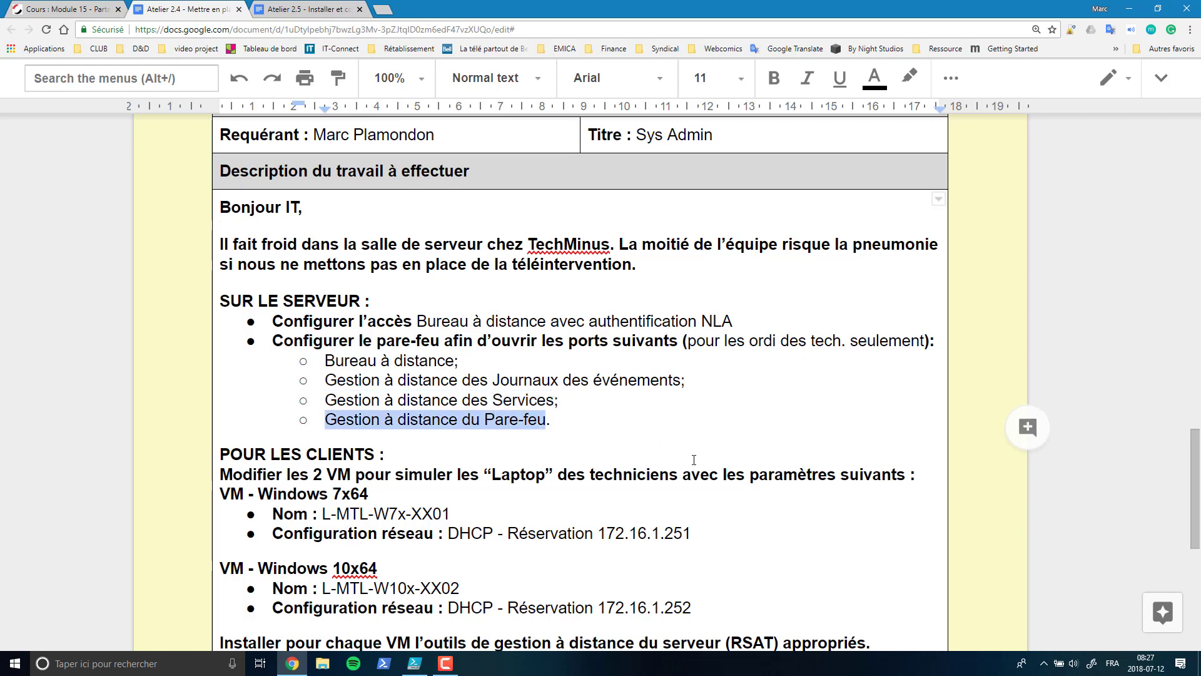
left_click(560, 423)
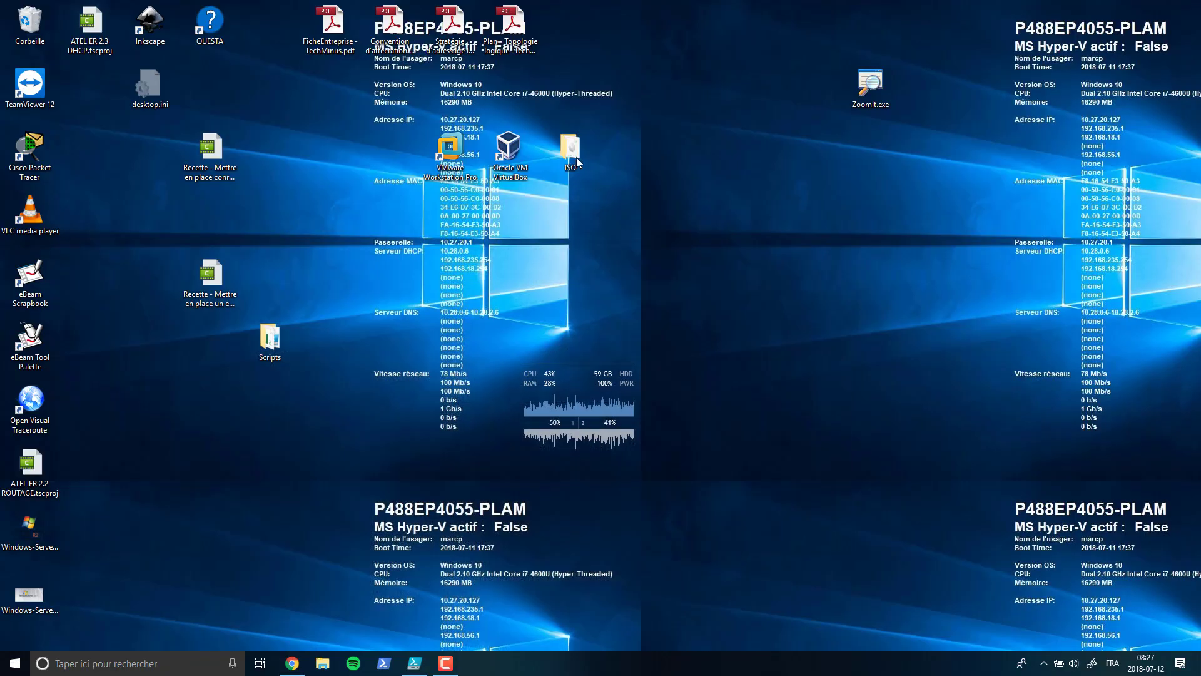
- Launch VMware Workstation and resume both the Windows2008R2 - TechMinus and Windows 7 x64 virtual machines
double_click(449, 151)
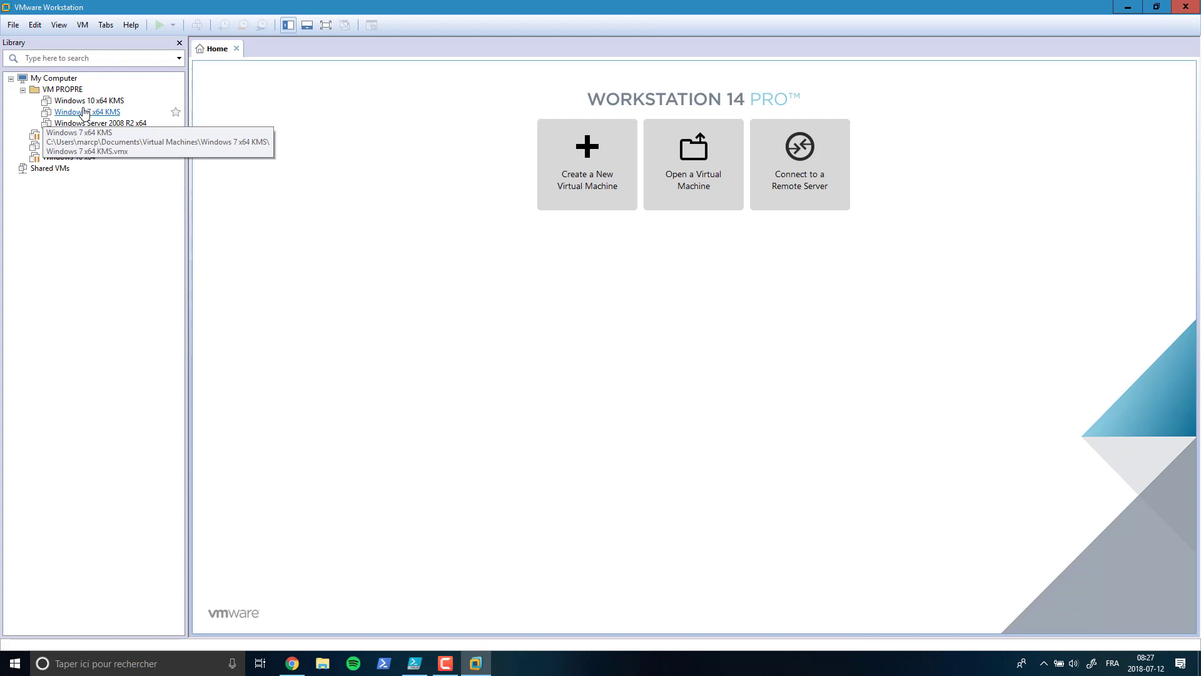
left_click(22, 89)
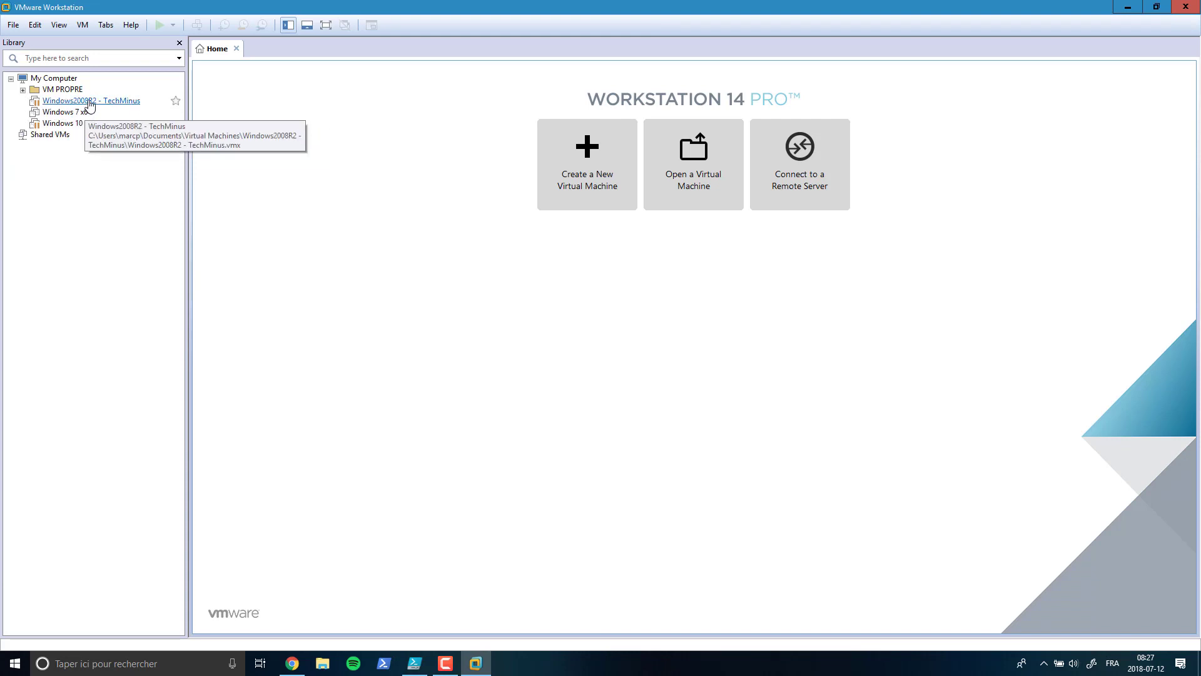
left_click(89, 102)
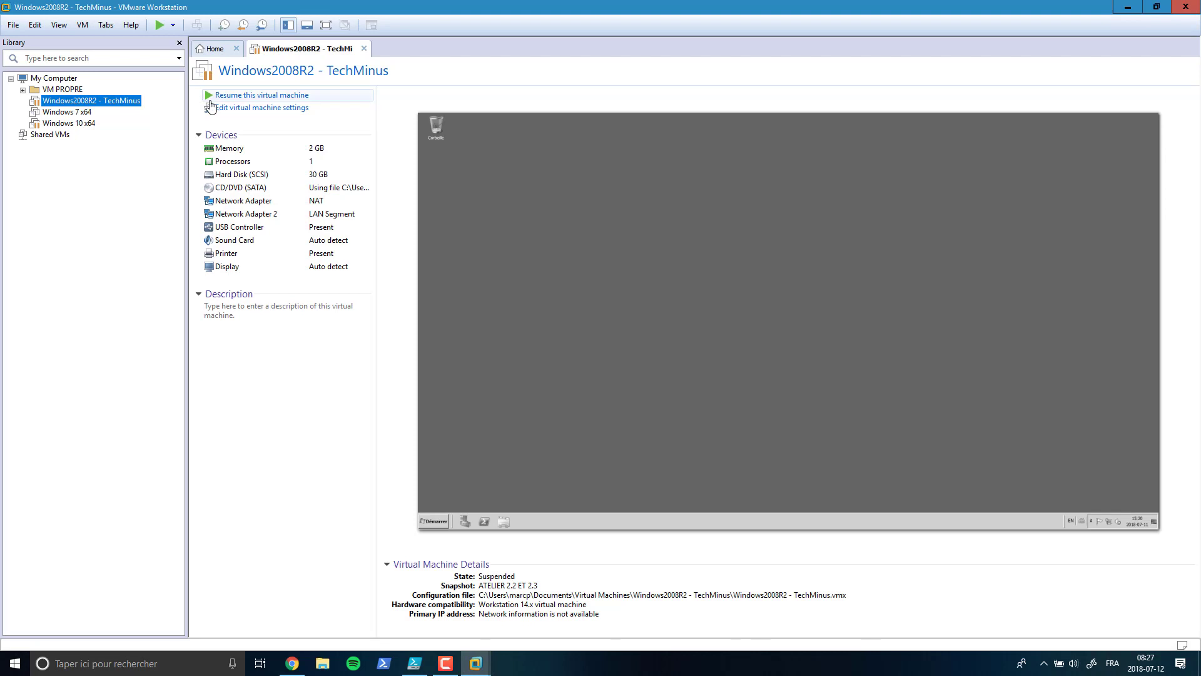
left_click(208, 97)
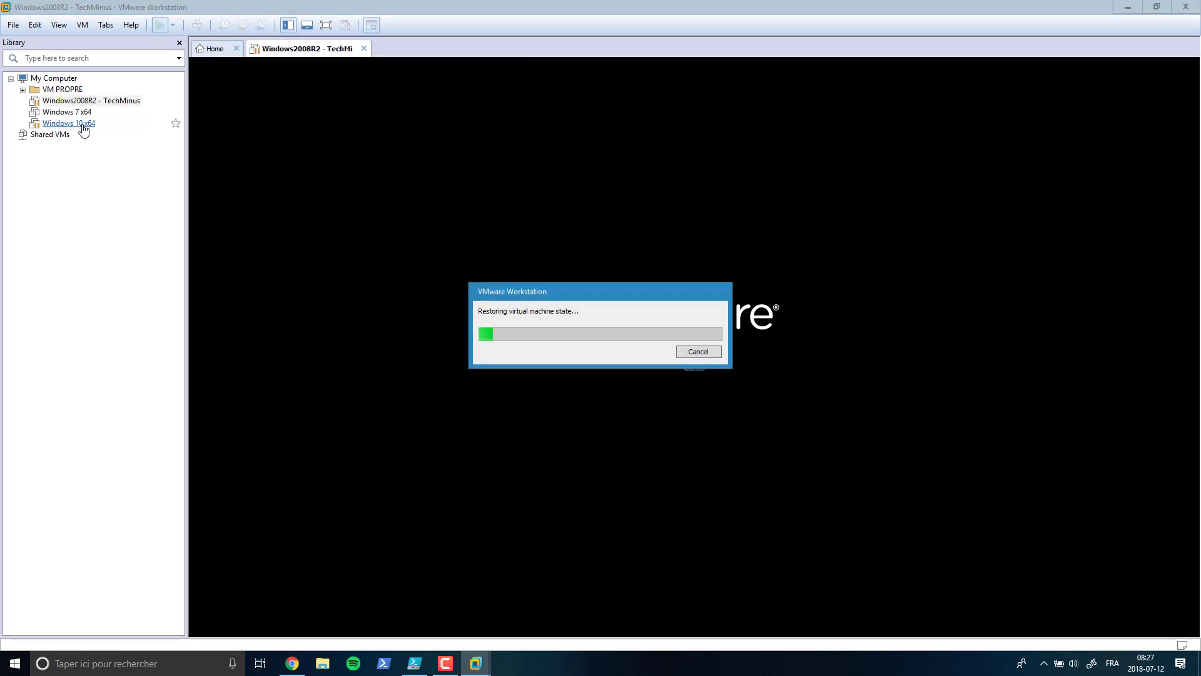
left_click(65, 112)
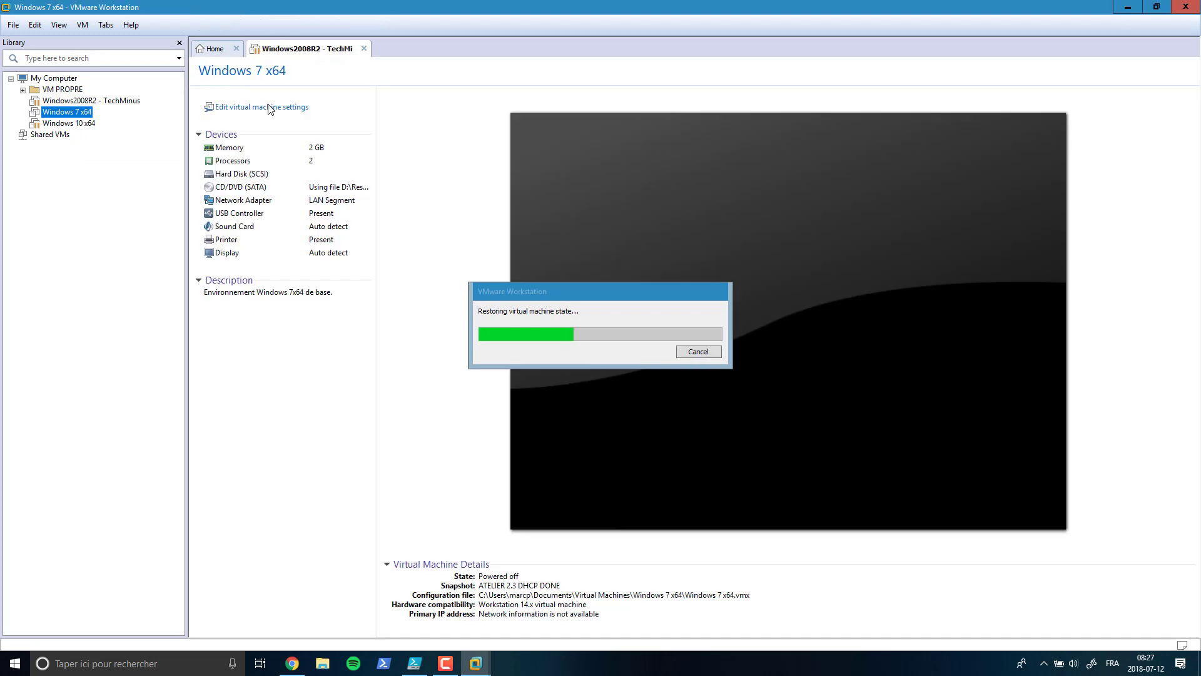
left_click(232, 95)
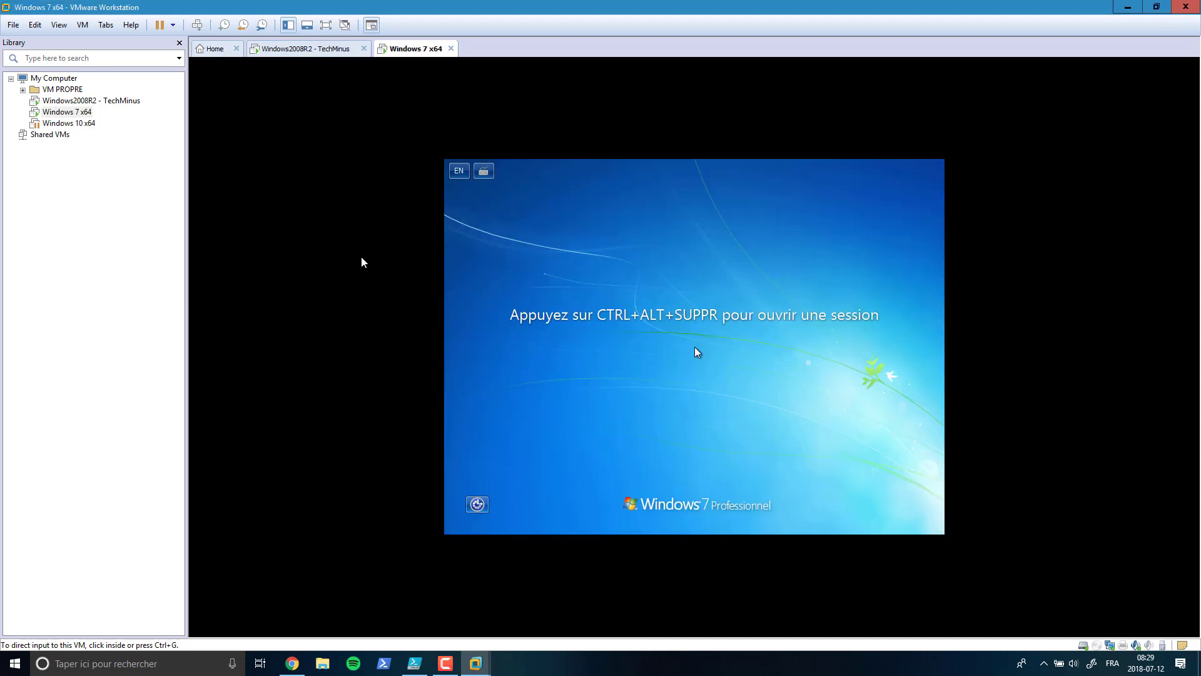
- Show the server VM full screen, then minimize it and the browser to reach the desktop
left_click(273, 51)
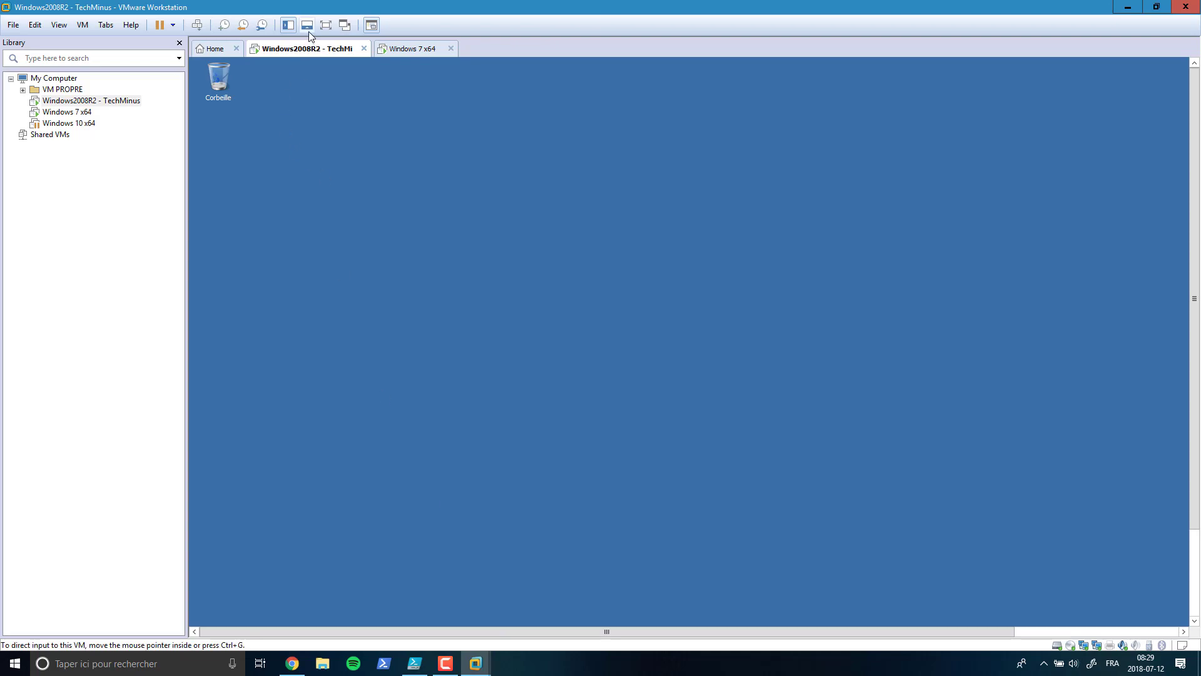
left_click(326, 25)
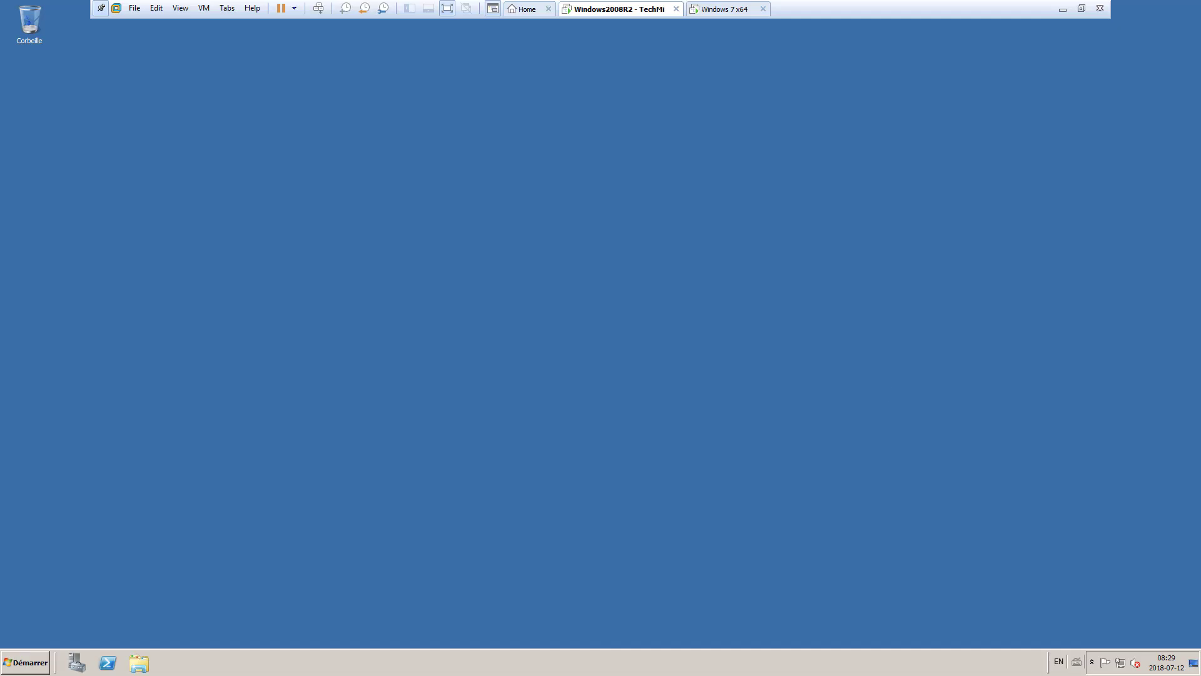
left_click(1060, 9)
left_click(1132, 6)
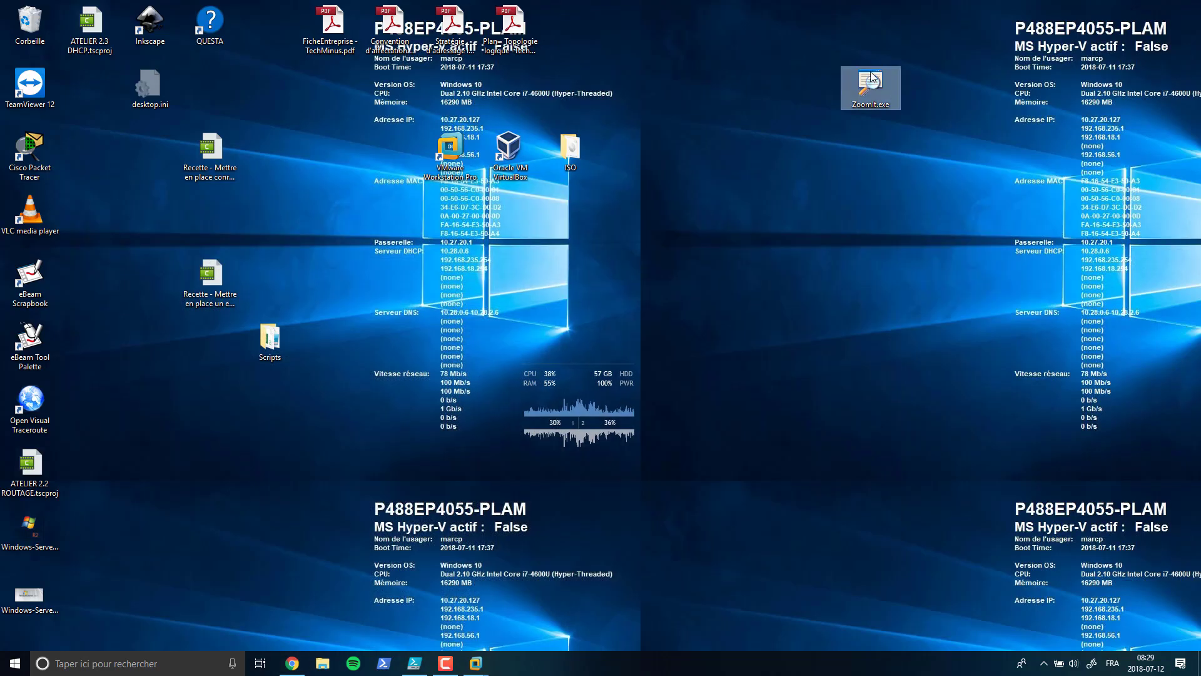
- Confirm the ZoomIt options and bring the Windows Server 2008 R2 VM back on screen
double_click(870, 73)
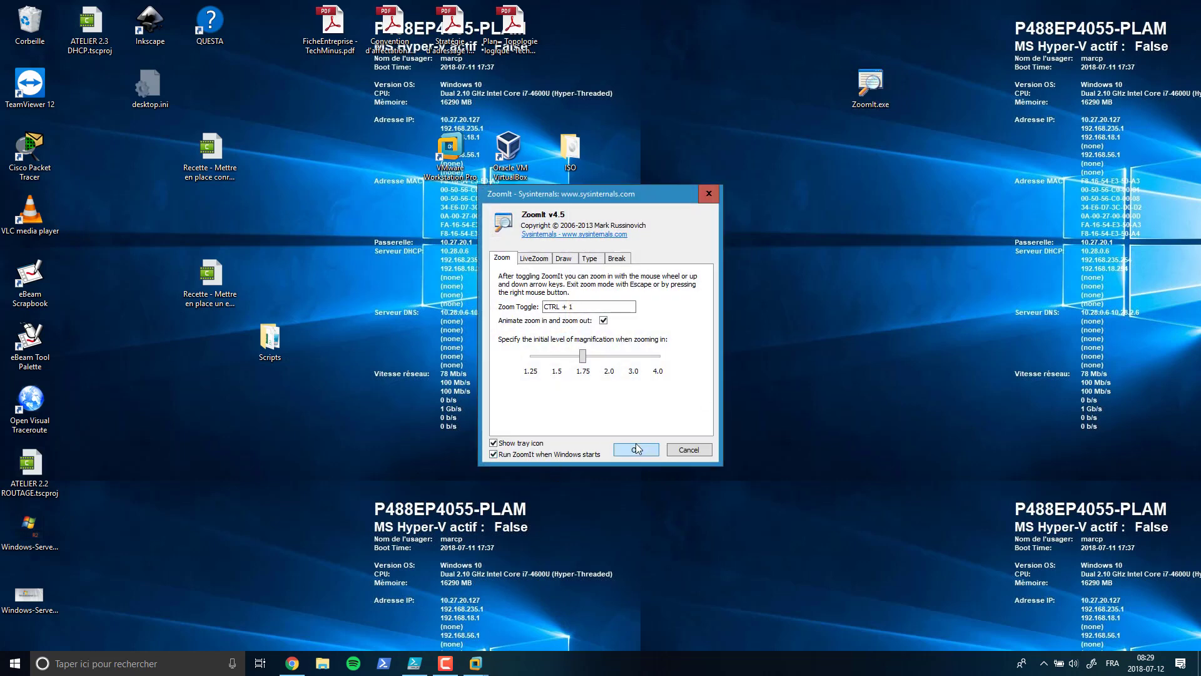
left_click(635, 448)
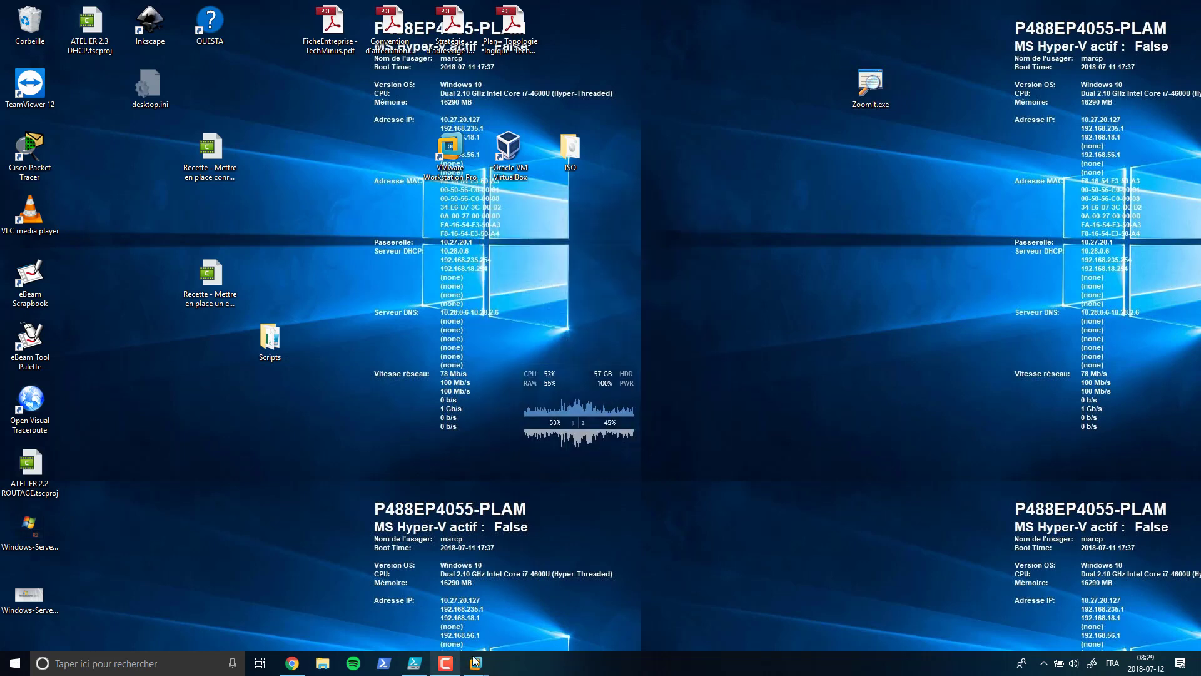
mouse_move(489, 665)
left_click(518, 610)
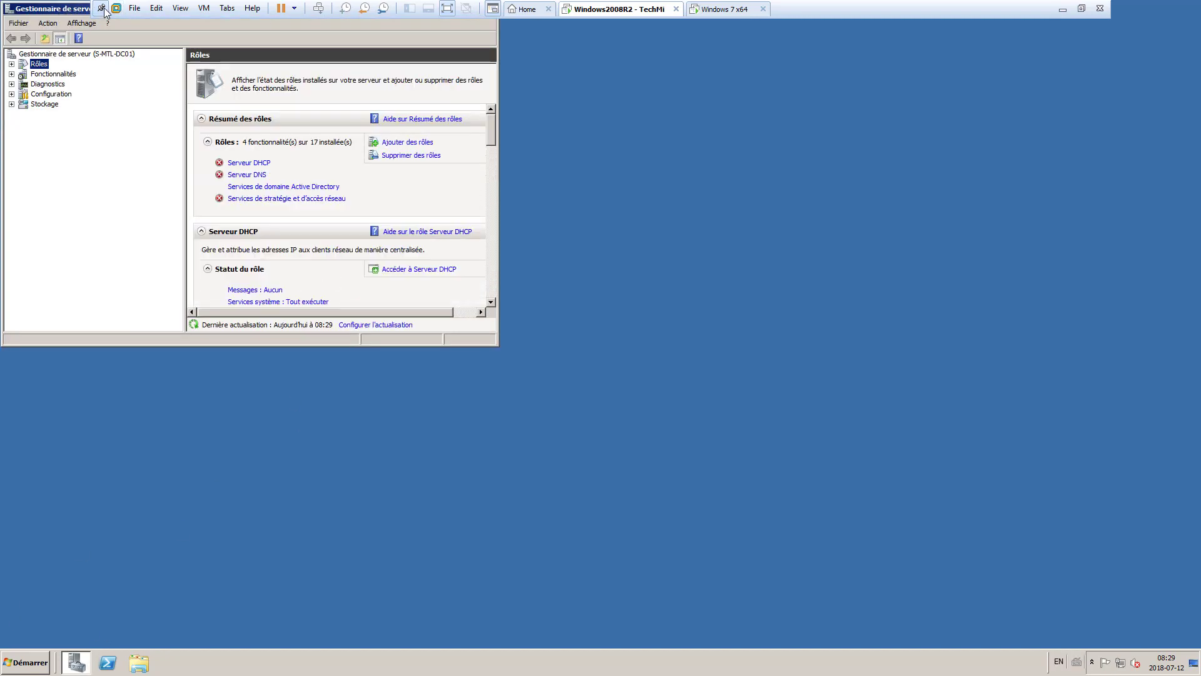
- Centre Server Manager, show the S-MTL-DC01 summary and open 'Configurer le Bureau à distance'
left_click_drag(69, 7, 412, 130)
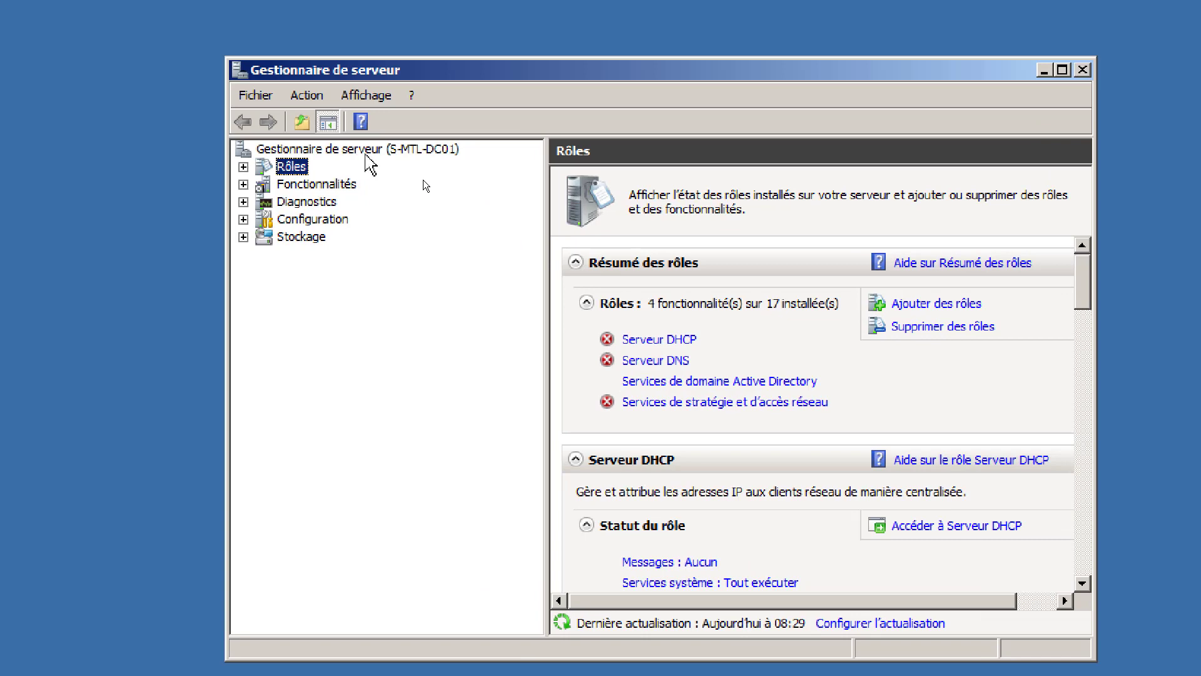
left_click(367, 156)
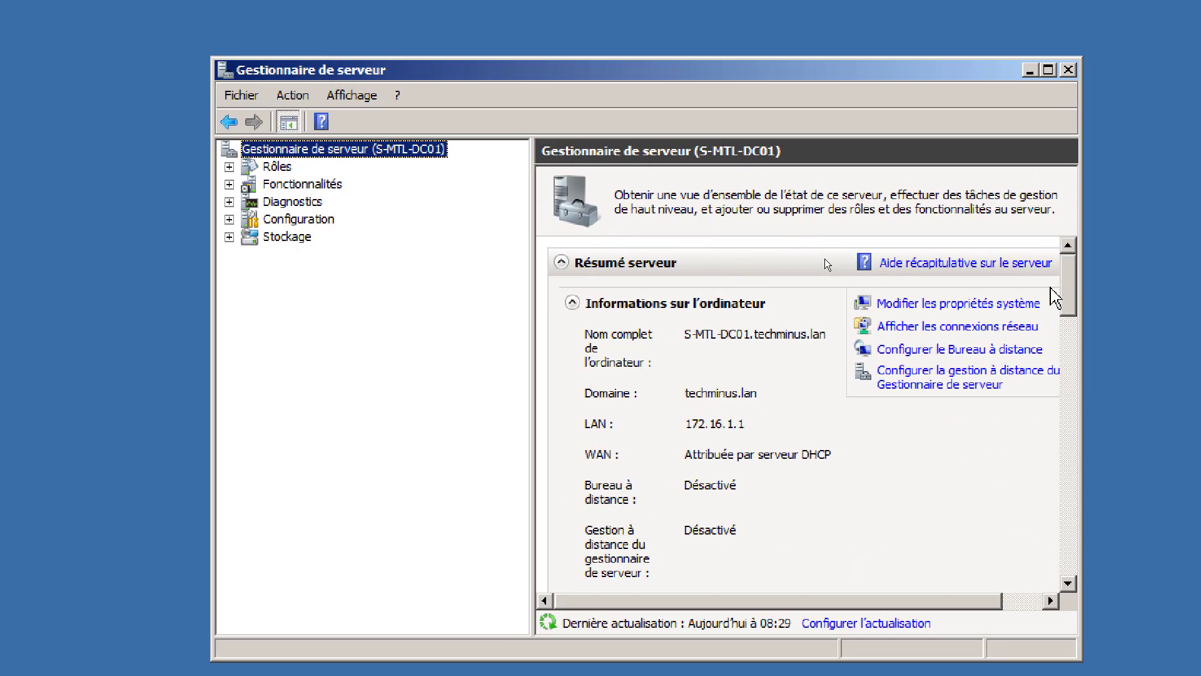
mouse_move(1067, 288)
left_mouse_down()
mouse_move(1067, 310)
mouse_move(1055, 306)
left_mouse_up()
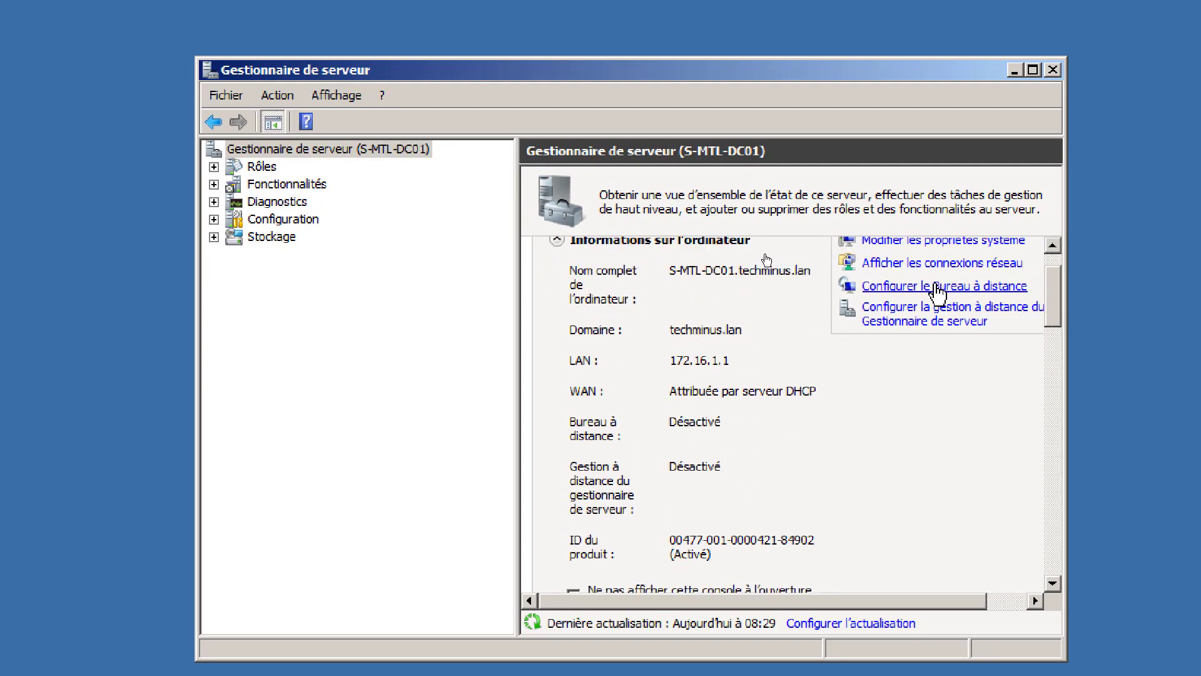
left_click(935, 289)
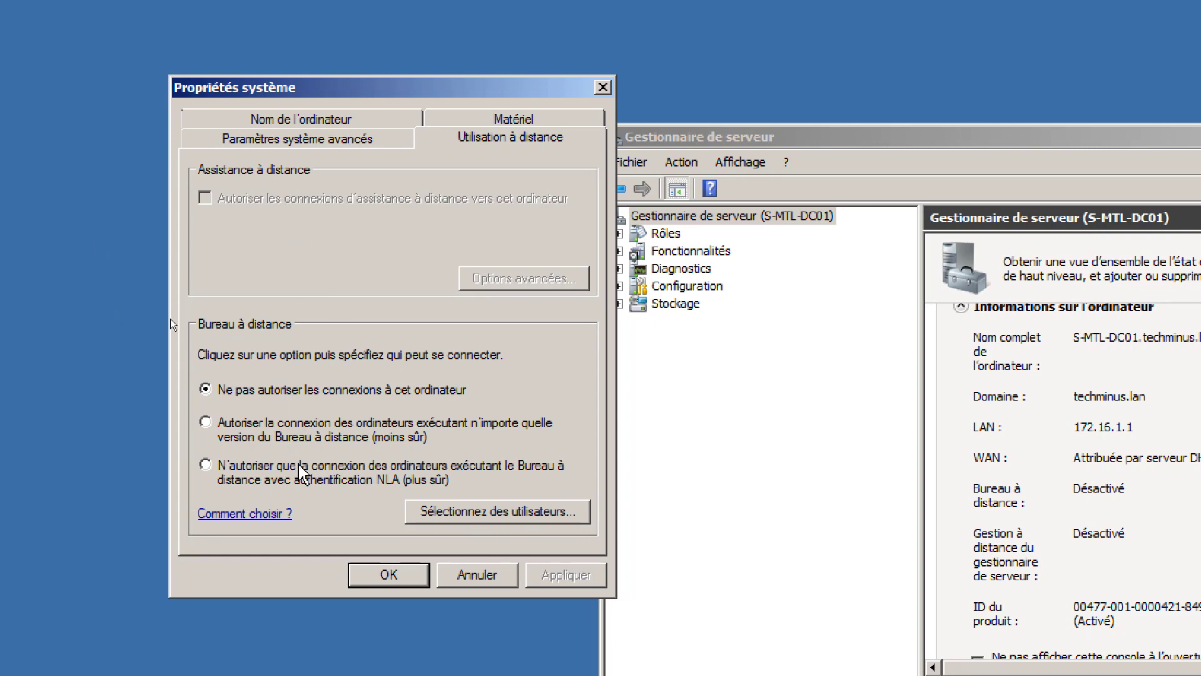
- Select the NLA-only Remote Desktop option and acknowledge the firewall exception notice
left_click(206, 465)
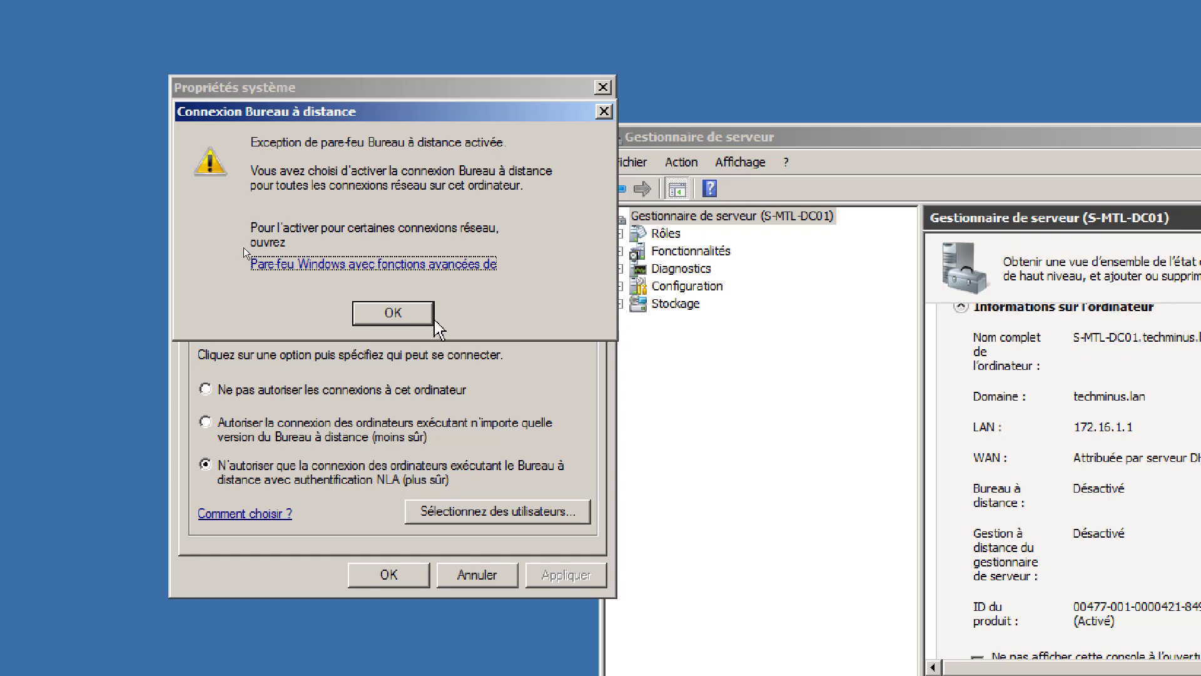
left_click(394, 313)
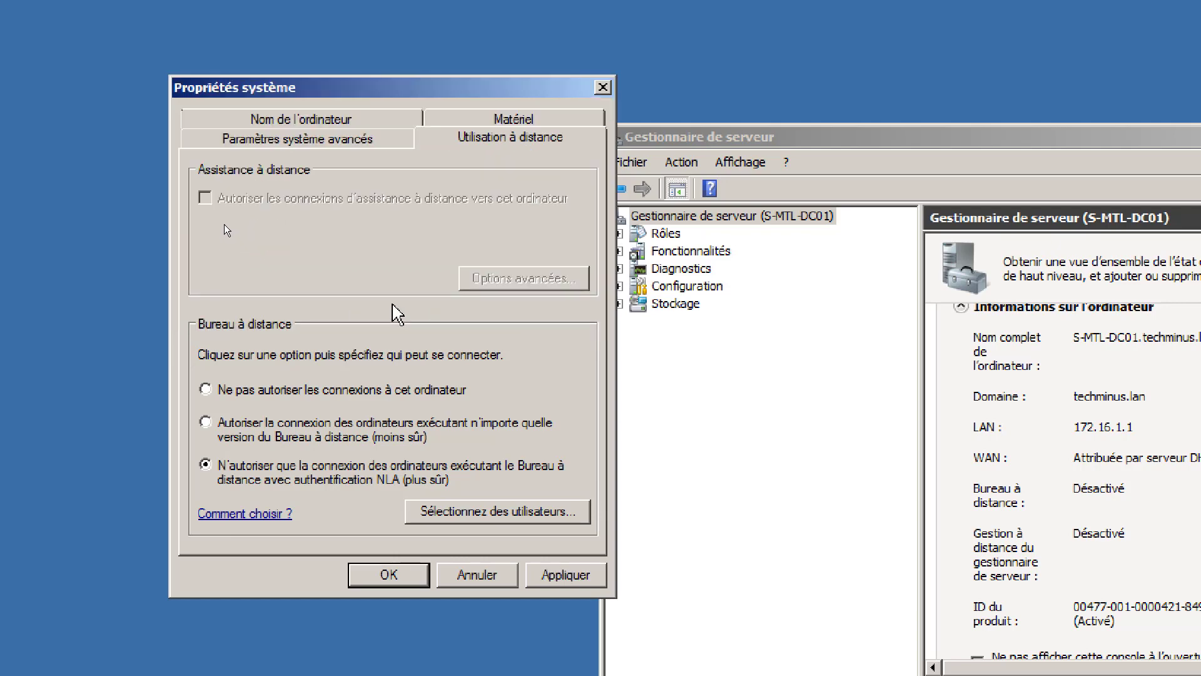
- Look up the administrateurs group for remote access, picking Administrateurs de l'entreprise
left_click(509, 514)
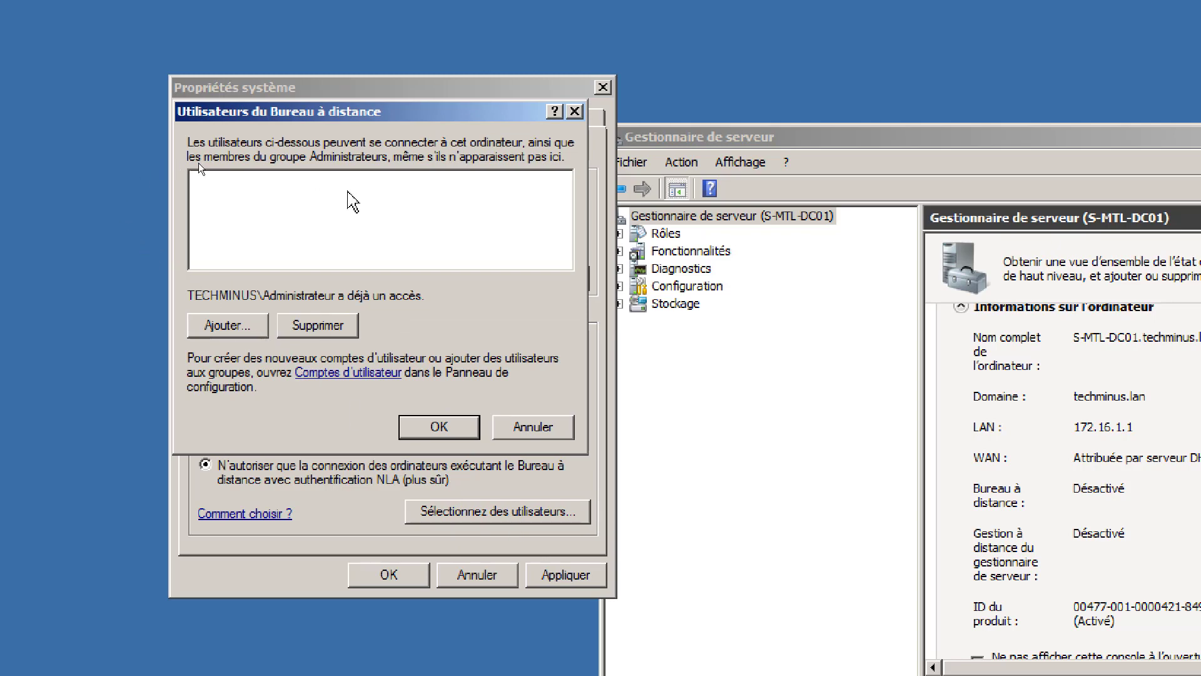
left_click(261, 324)
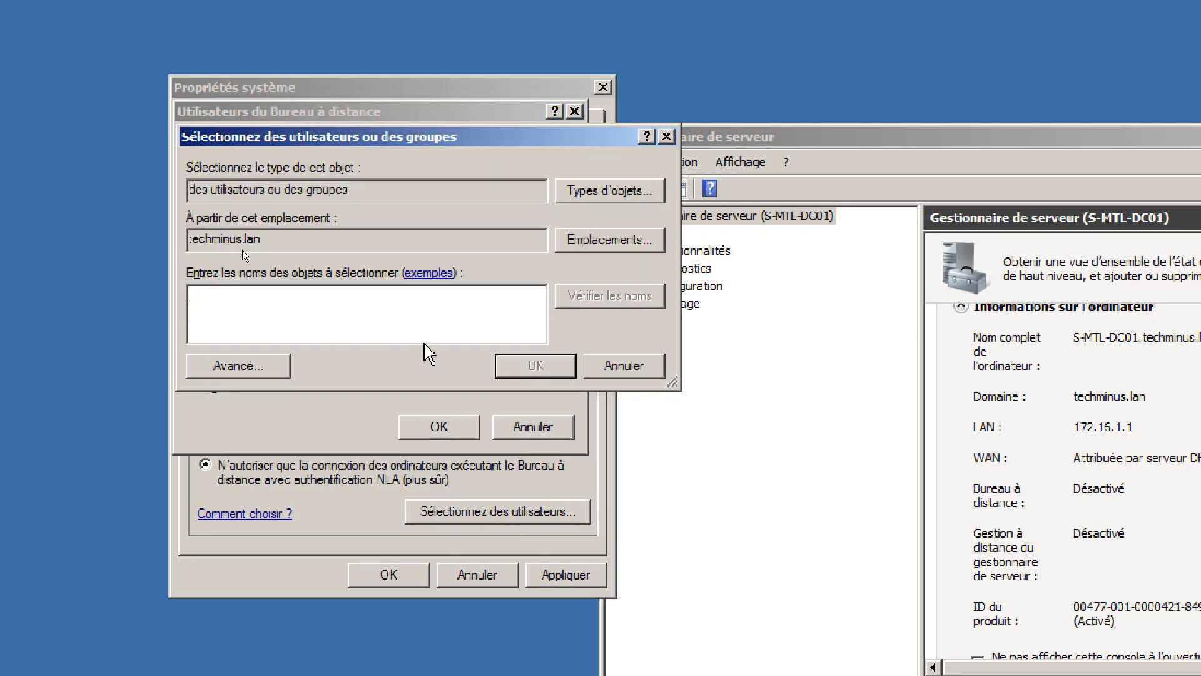
type("administrat")
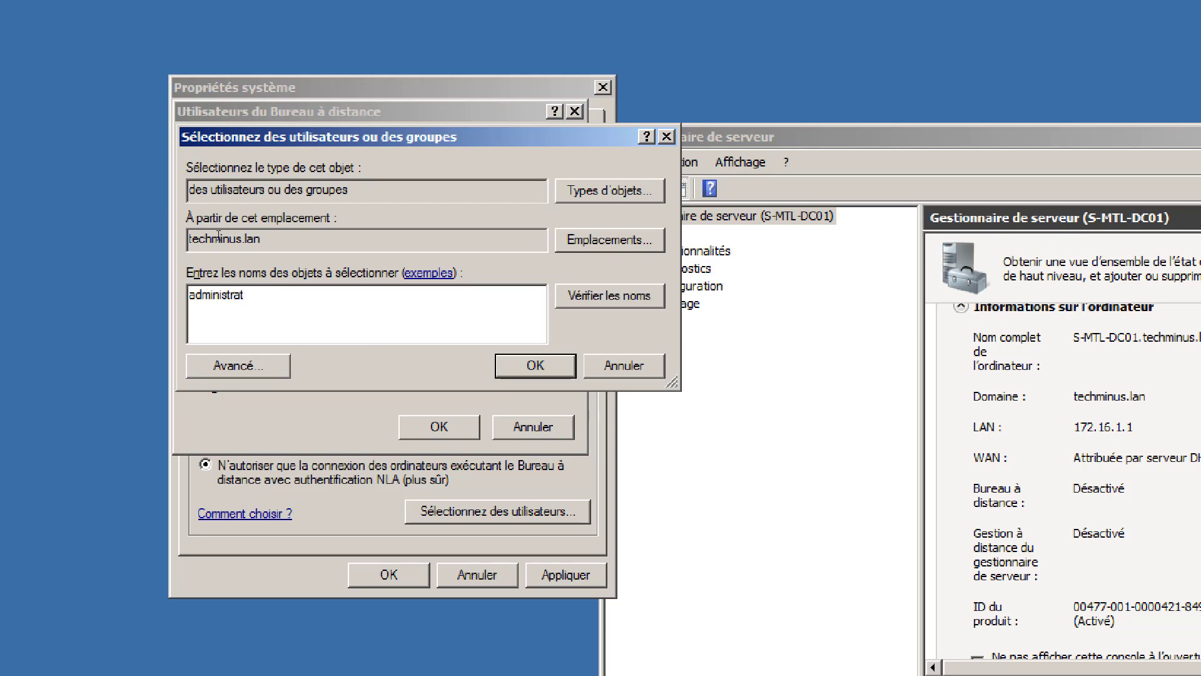
type("teurs")
key("BackSpace")
key("BackSpace")
key("BackSpace")
key("BackSpace")
key("BackSpace")
key("BackSpace")
type("teurs")
key("Return")
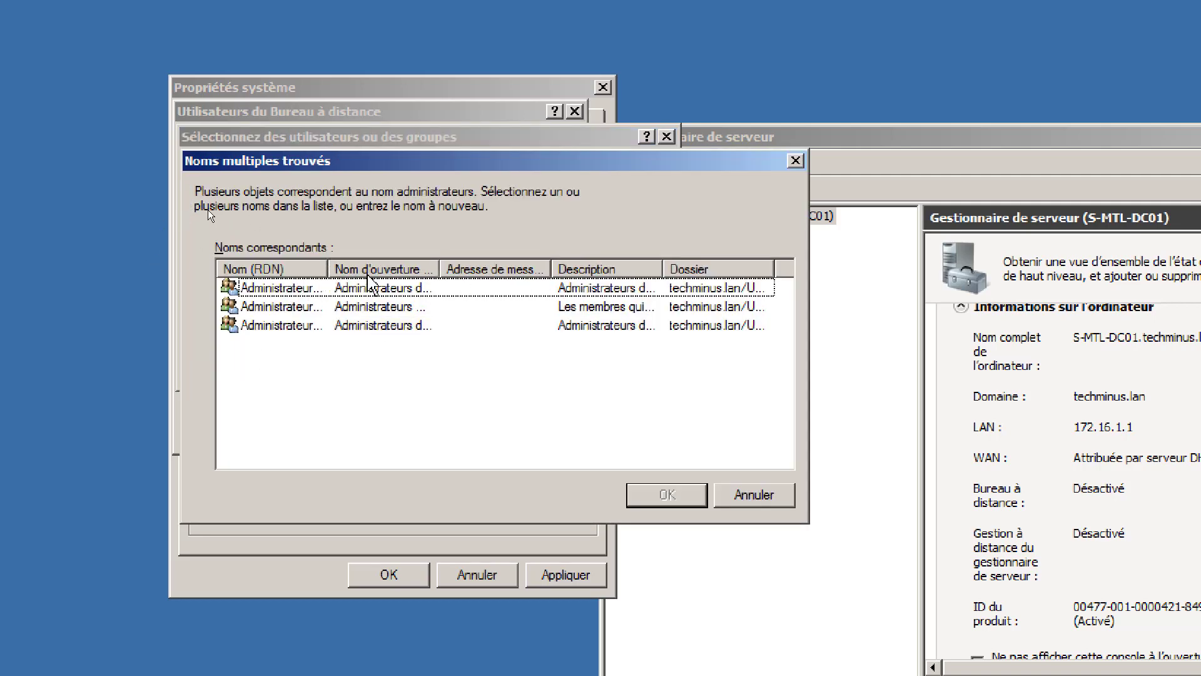
left_click_drag(329, 269, 533, 269)
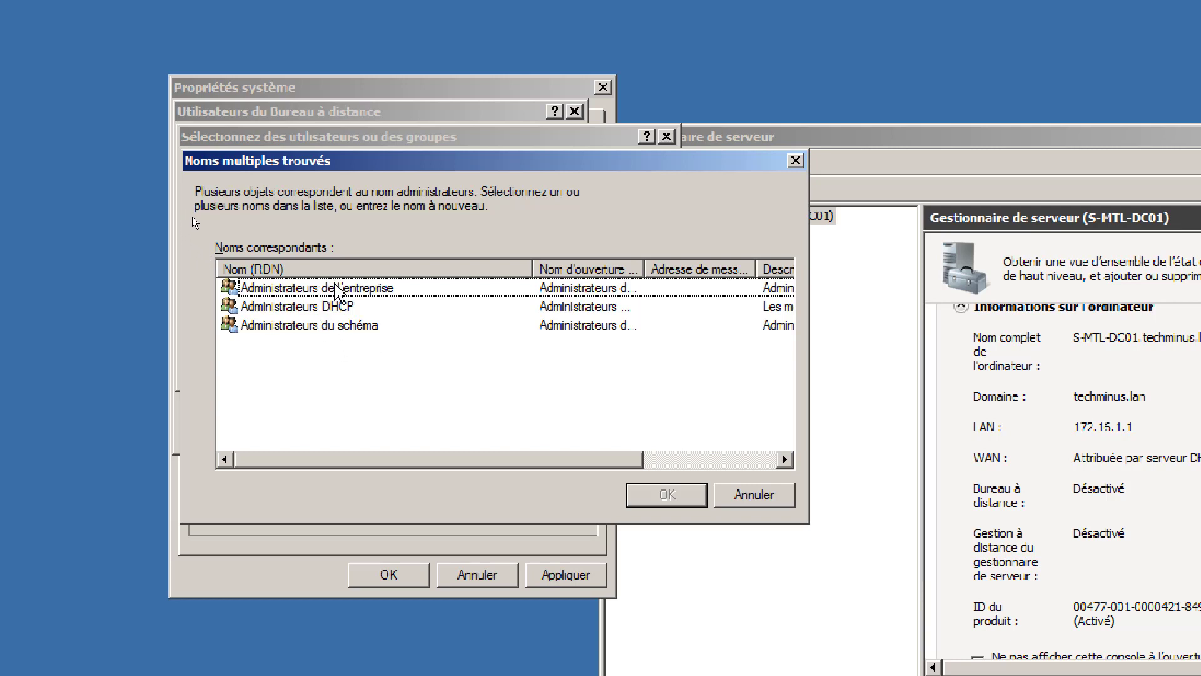
left_click(338, 288)
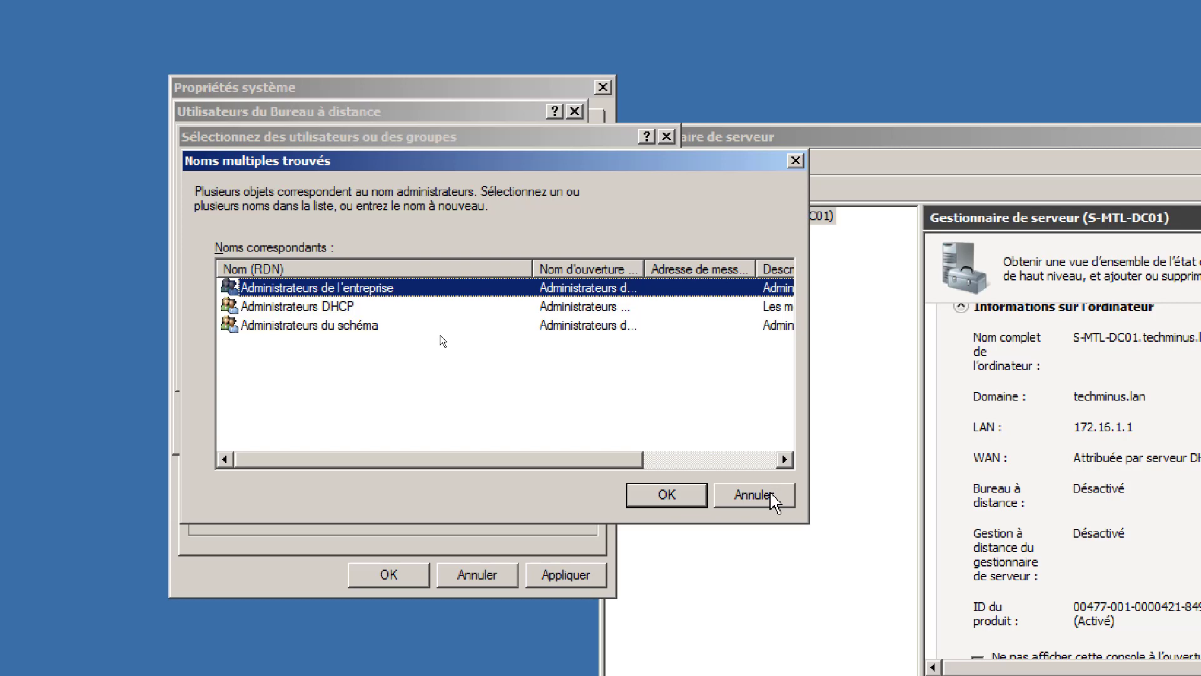
- Cancel the user dialogs unchanged and confirm System Properties with the NLA-only setting
left_click(773, 497)
left_click(622, 368)
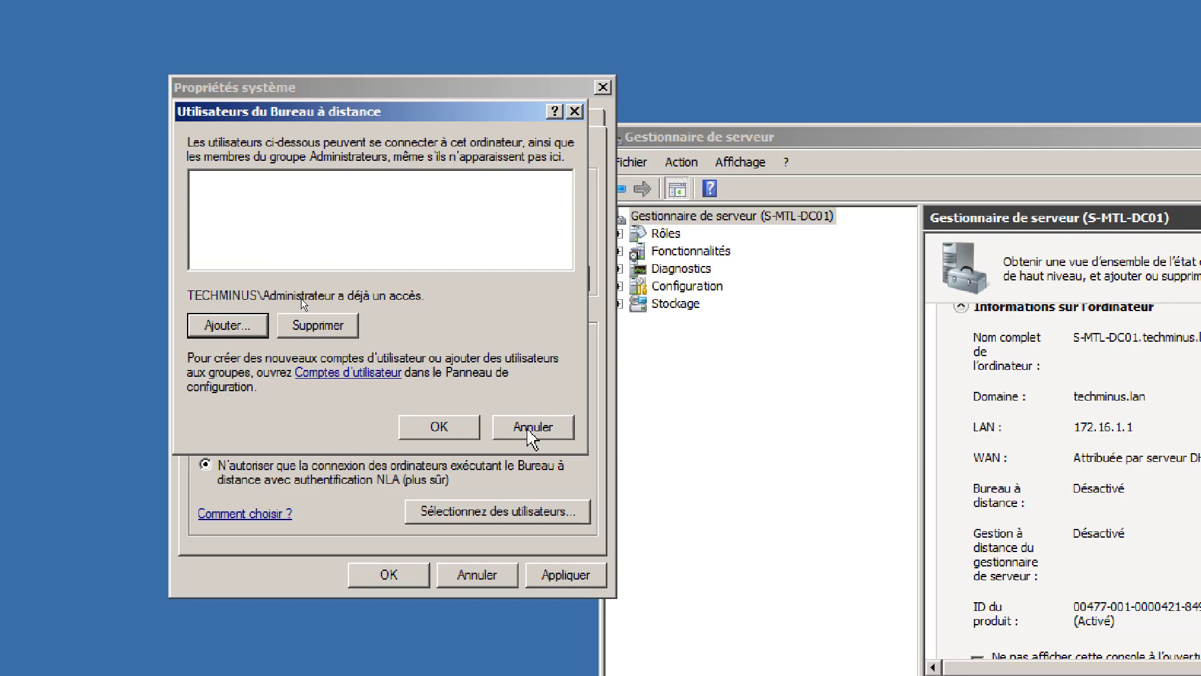
left_click(528, 430)
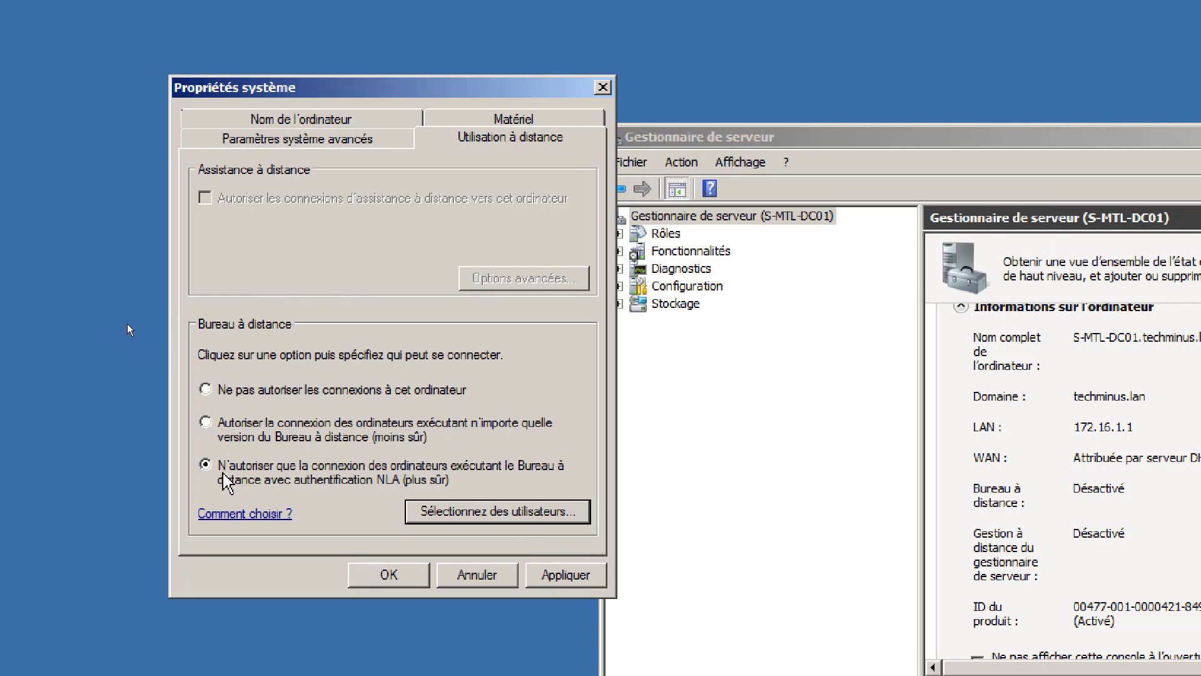
left_click(389, 574)
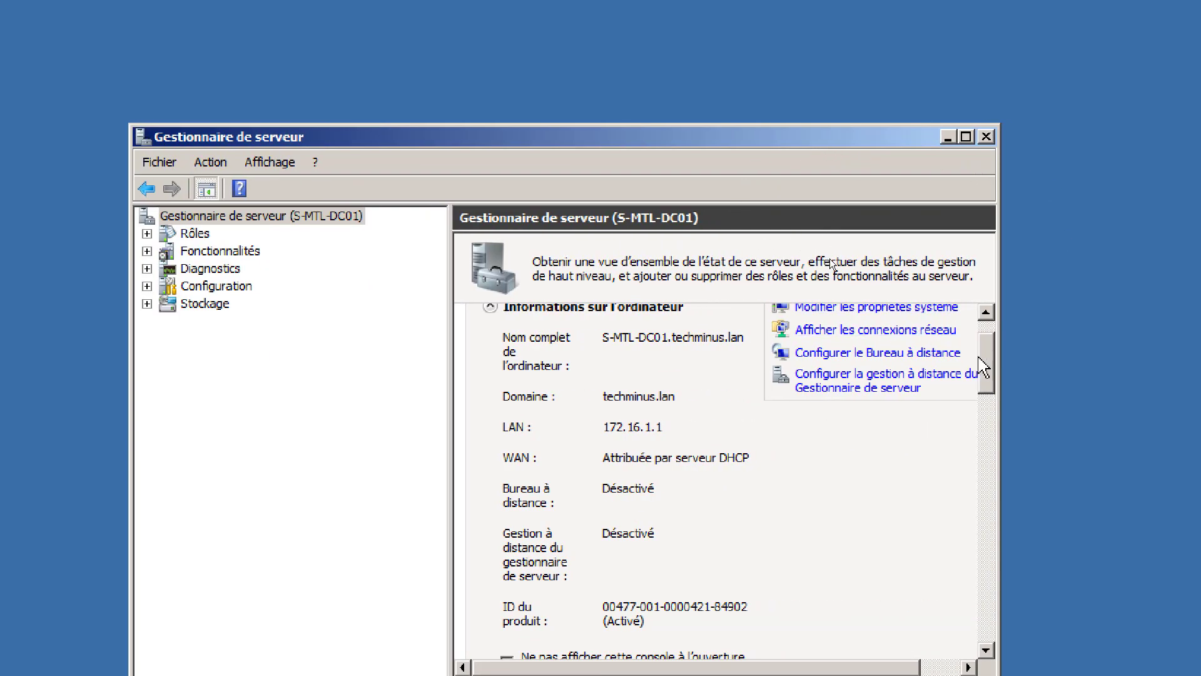
left_click_drag(985, 354, 989, 430)
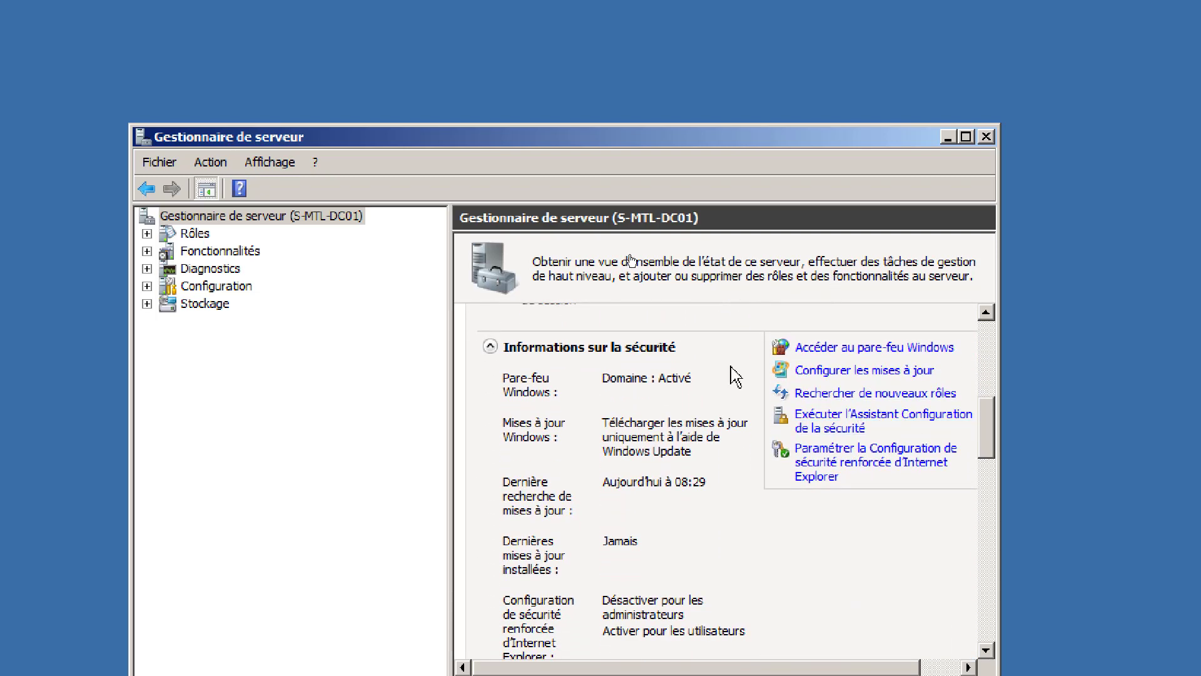
- Open Windows Firewall from the server summary and maximize Server Manager
left_click(876, 354)
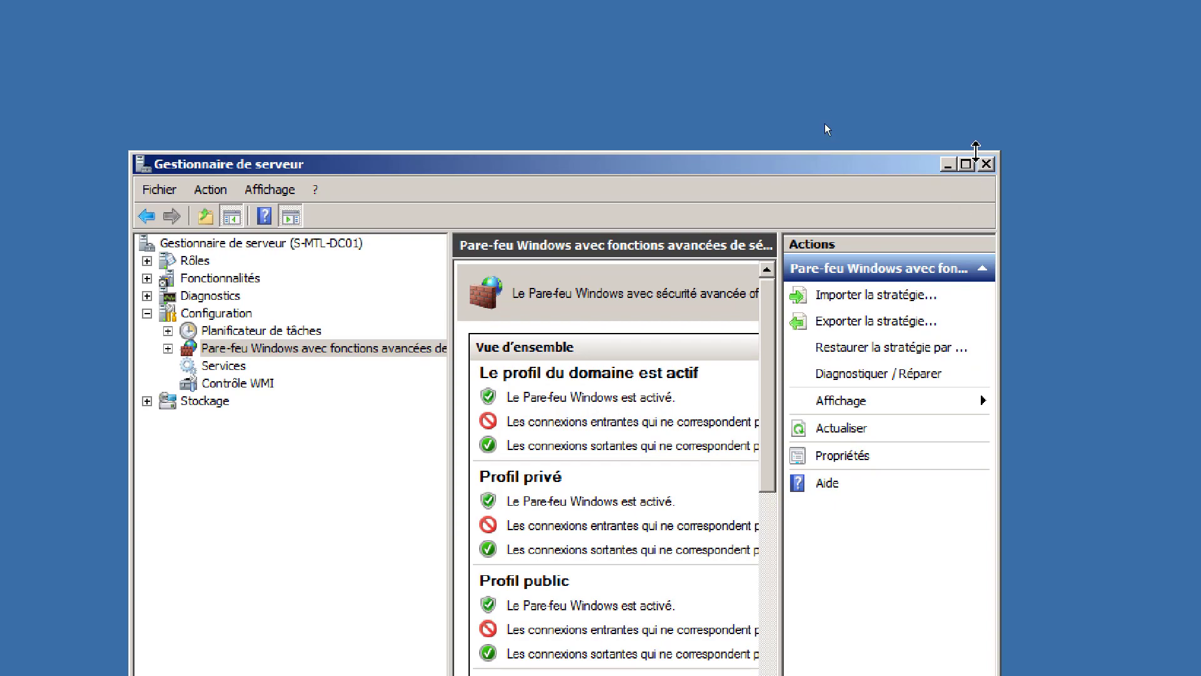
left_click(966, 164)
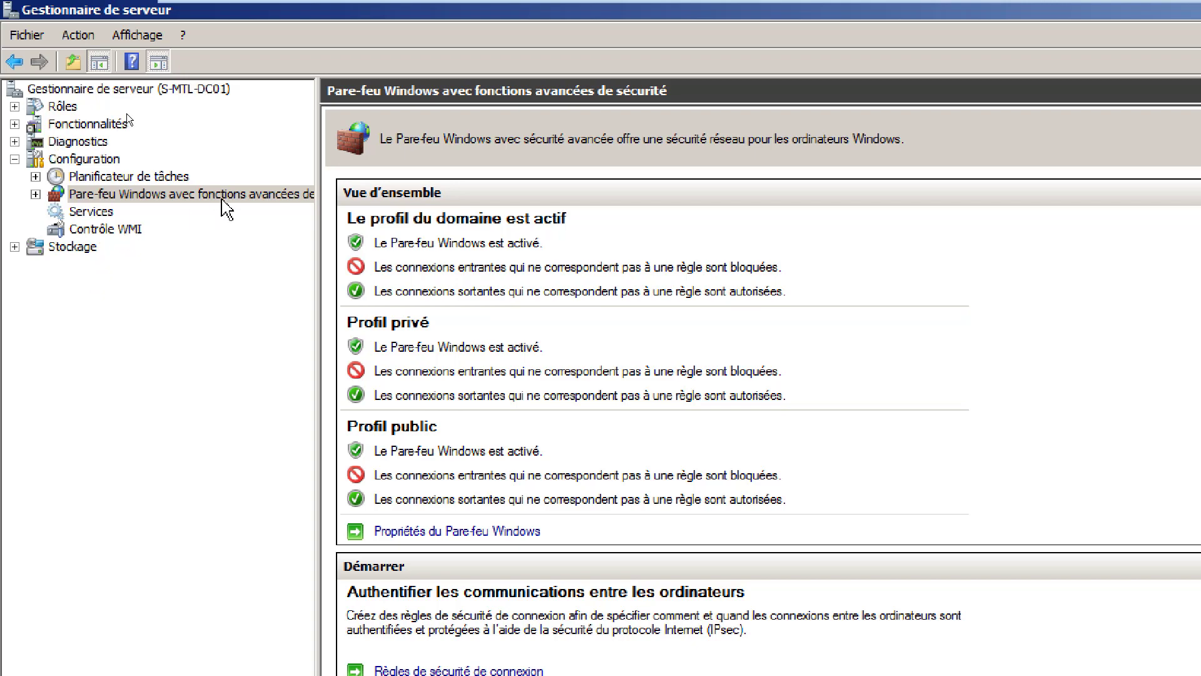
- Expand the firewall node, browse the outbound rules including SMB sharing, then return to inbound rules
left_click(36, 195)
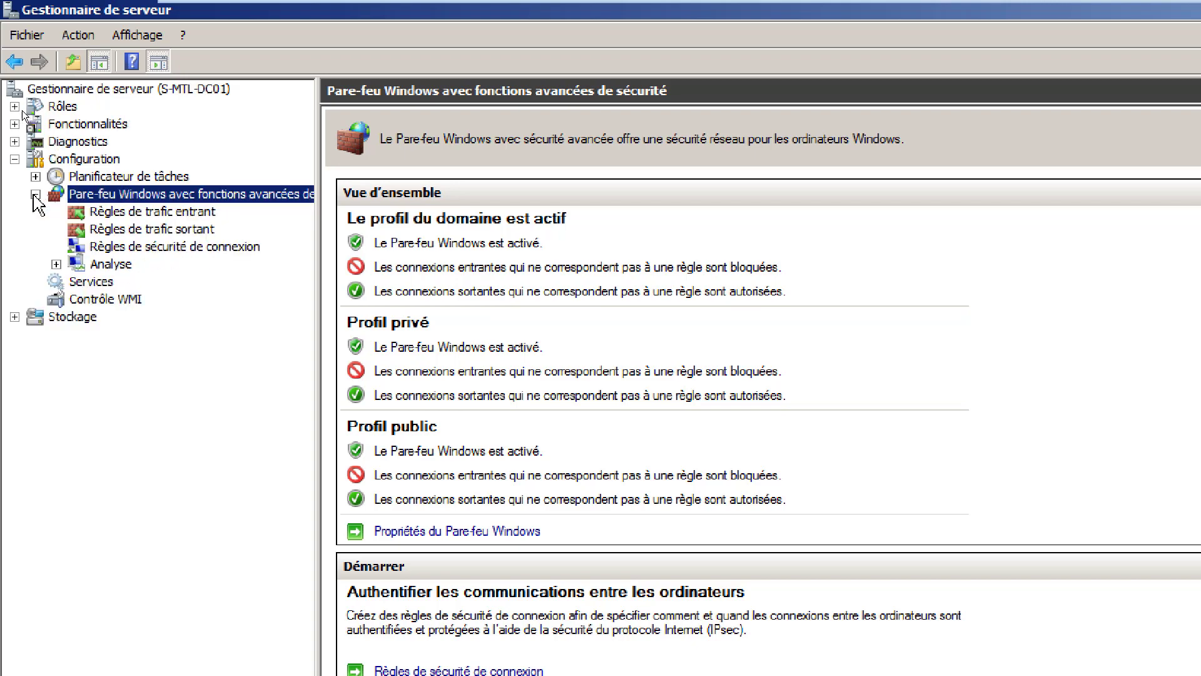
left_click(192, 213)
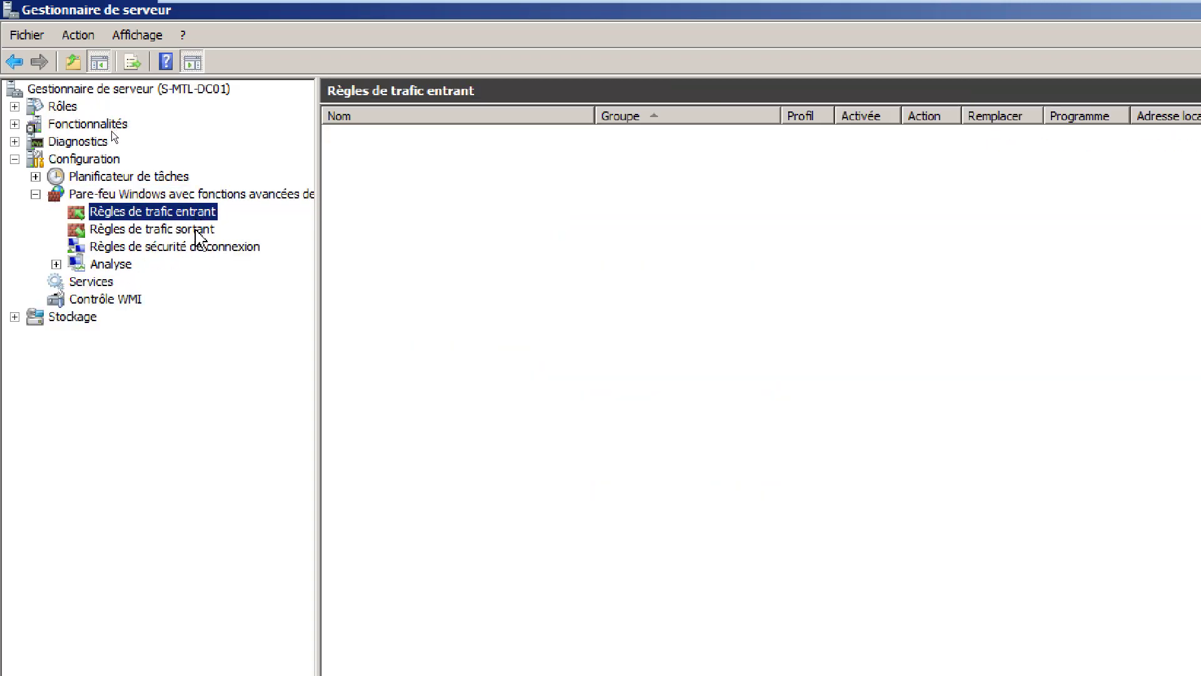
left_click(196, 230)
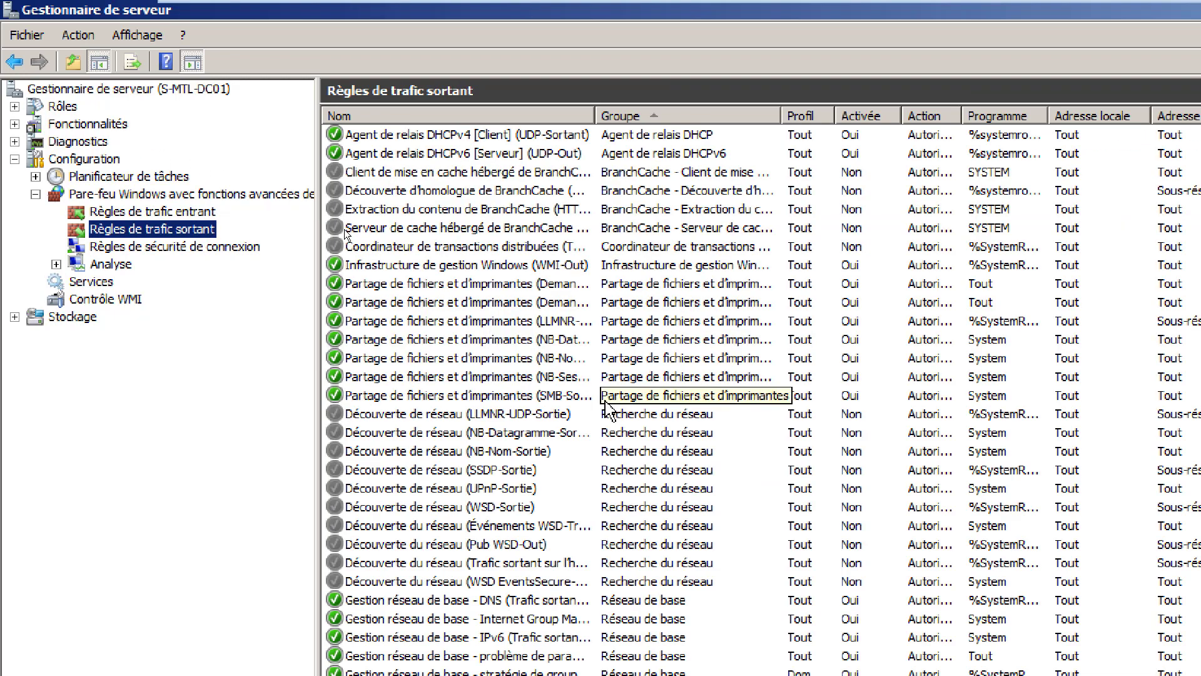
left_click(523, 400)
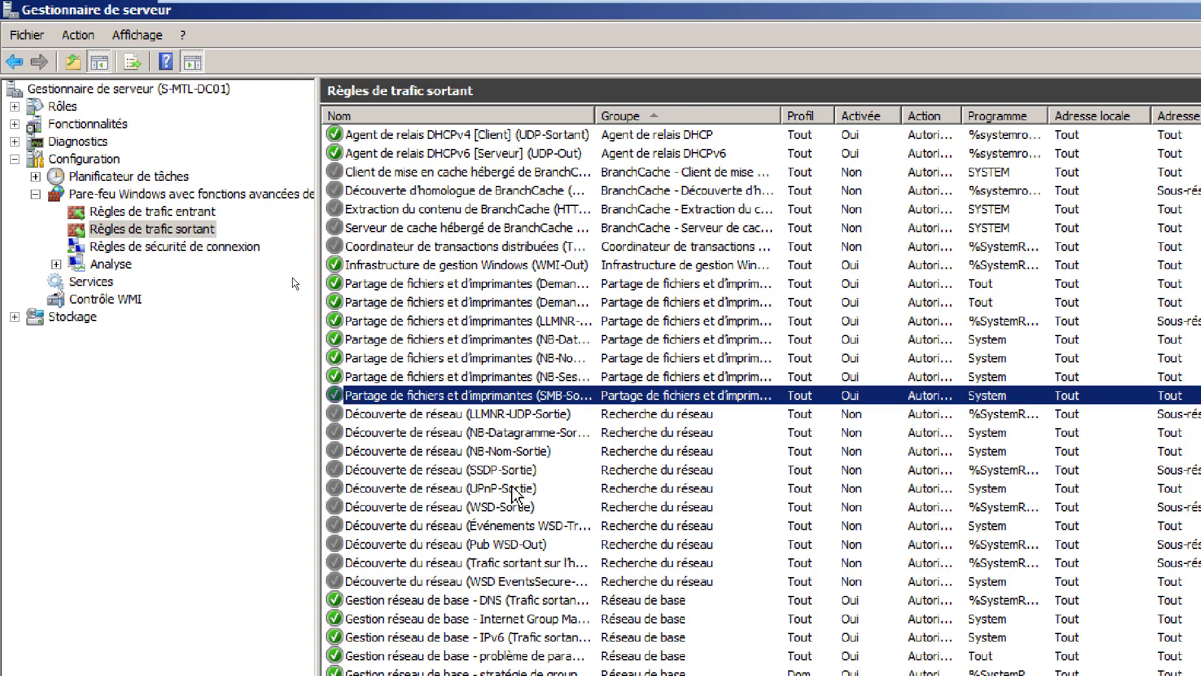
scroll(514, 488, "down", 2)
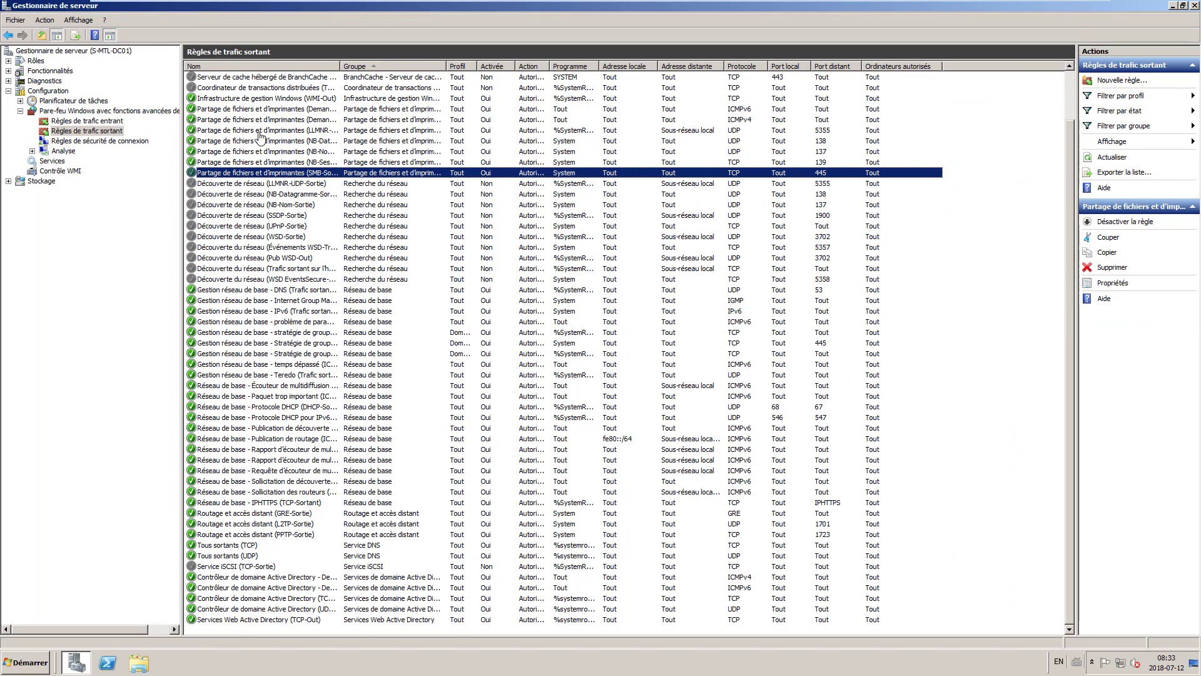
scroll(278, 225, "up", 2)
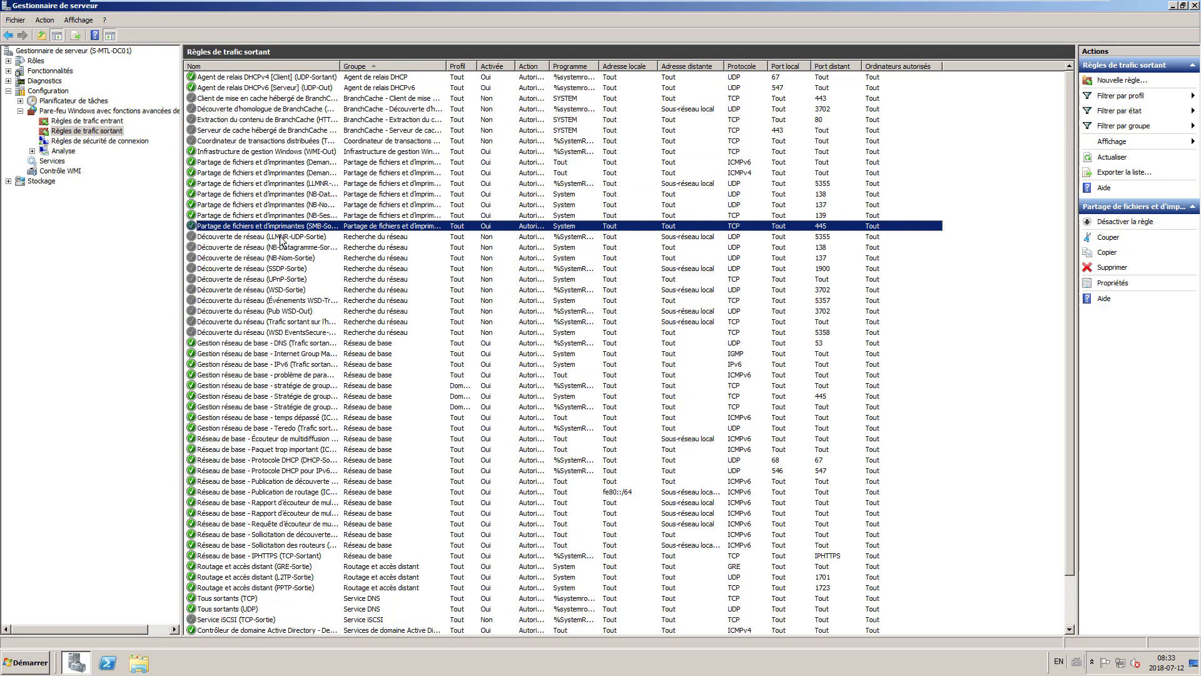
left_click(102, 121)
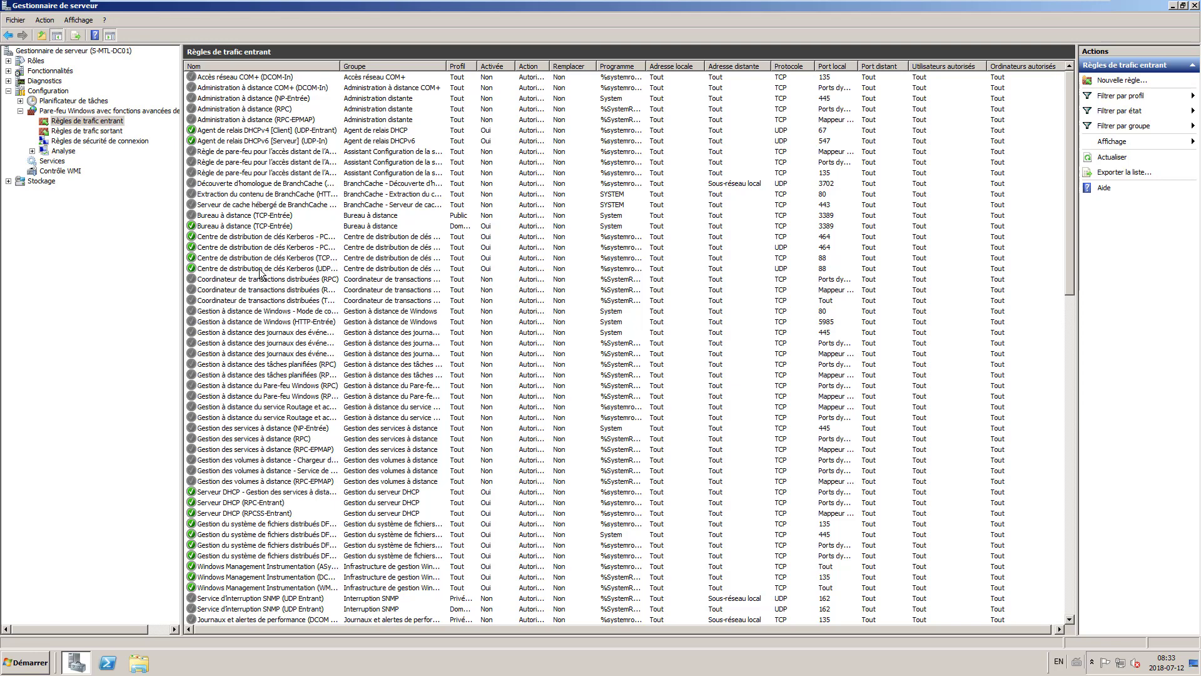
- Select the domain Bureau à distance (TCP-Entrée) inbound rule and open its properties
left_click(252, 226)
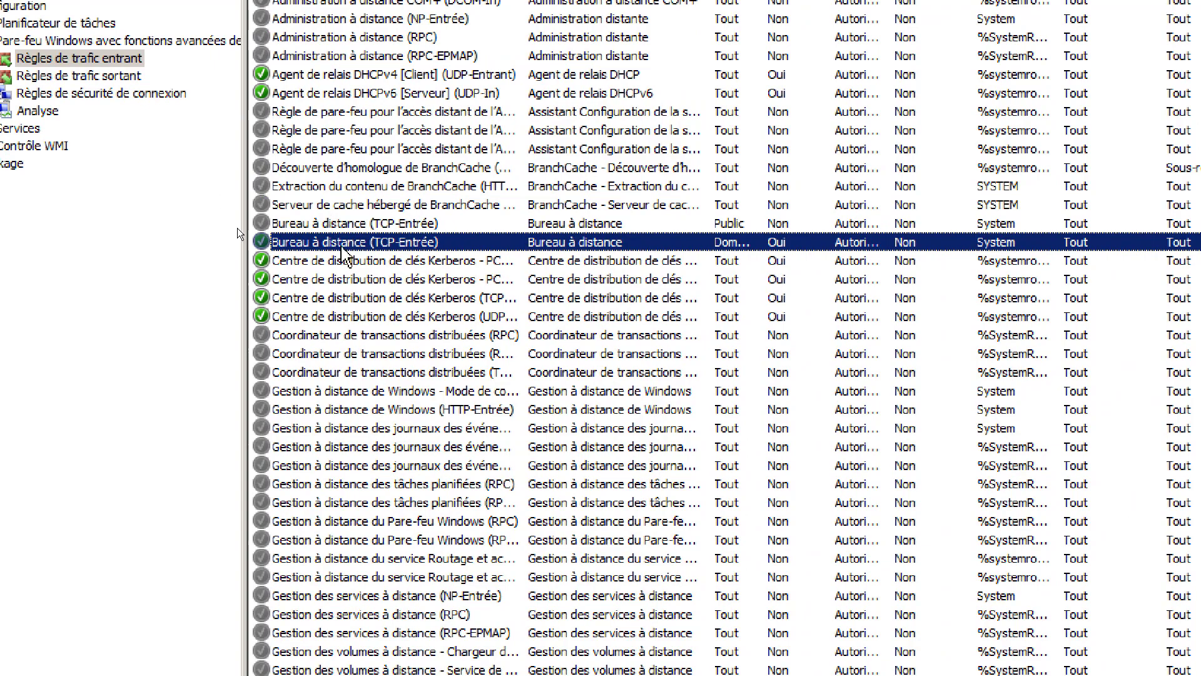
double_click(347, 246)
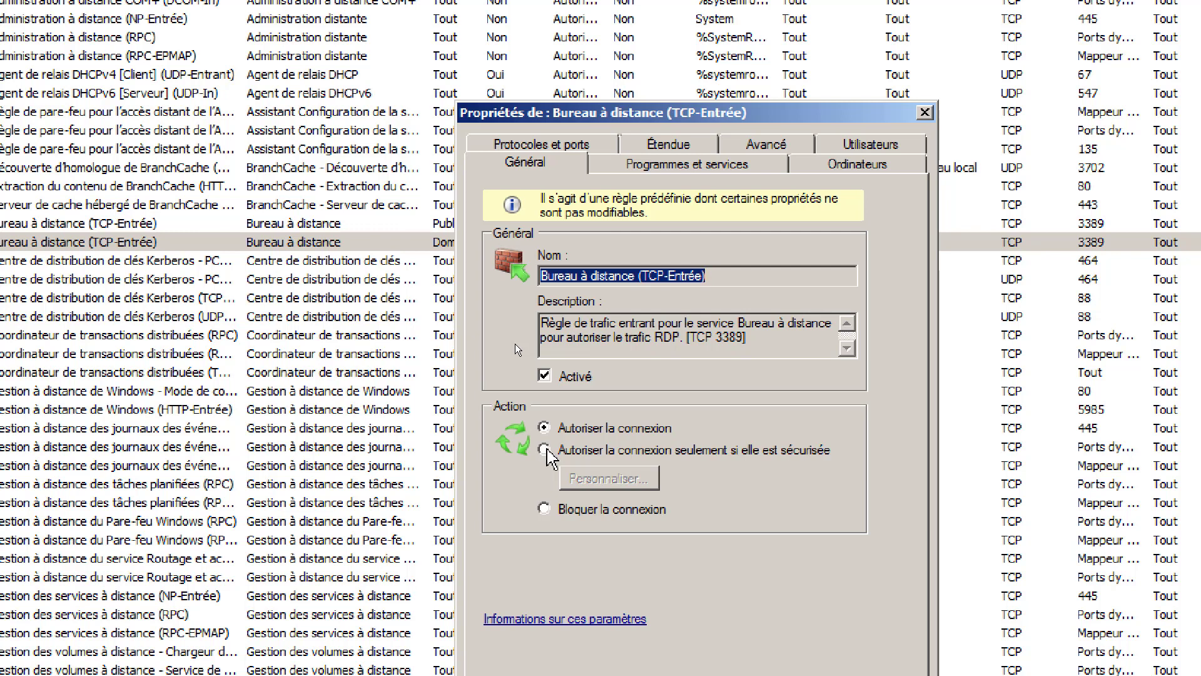
- Restrict the rule to secure connections only, then view its Ordinateurs tab
left_click(545, 449)
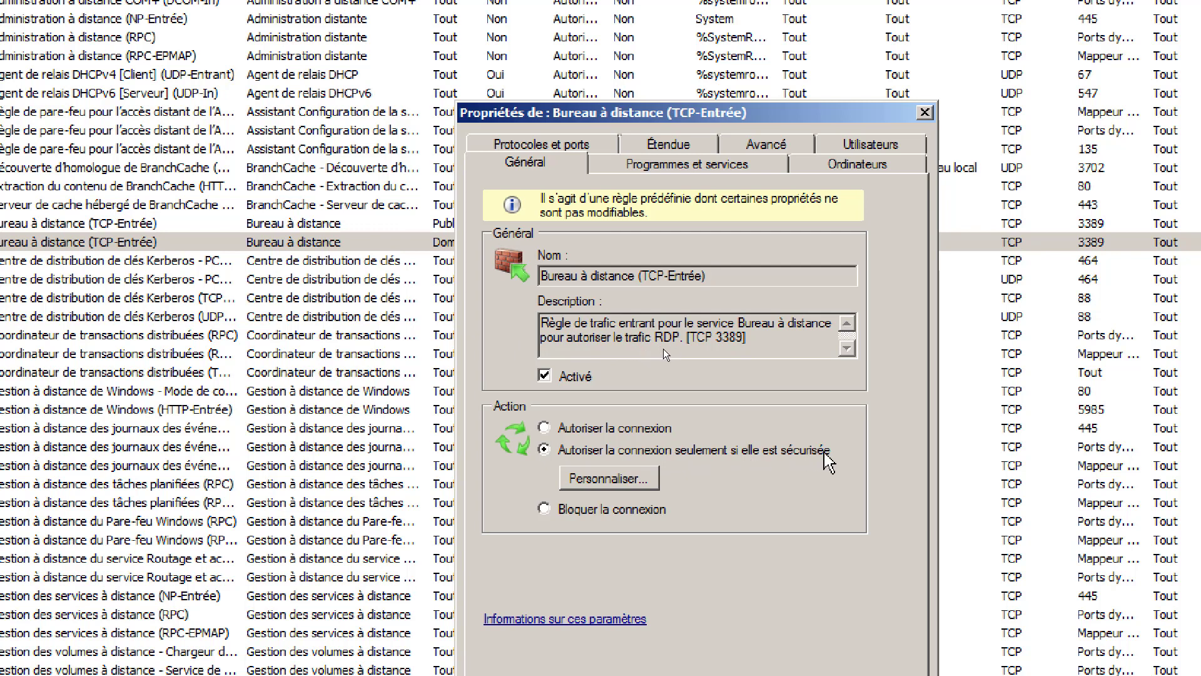
left_click(629, 483)
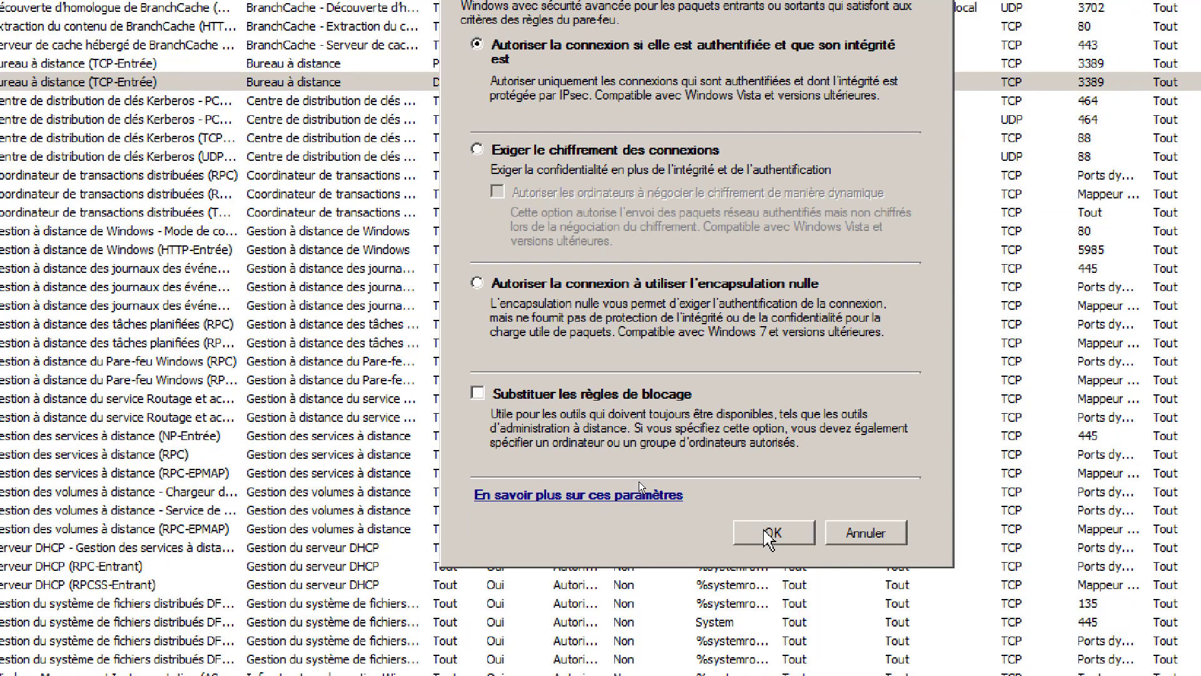
left_click(771, 533)
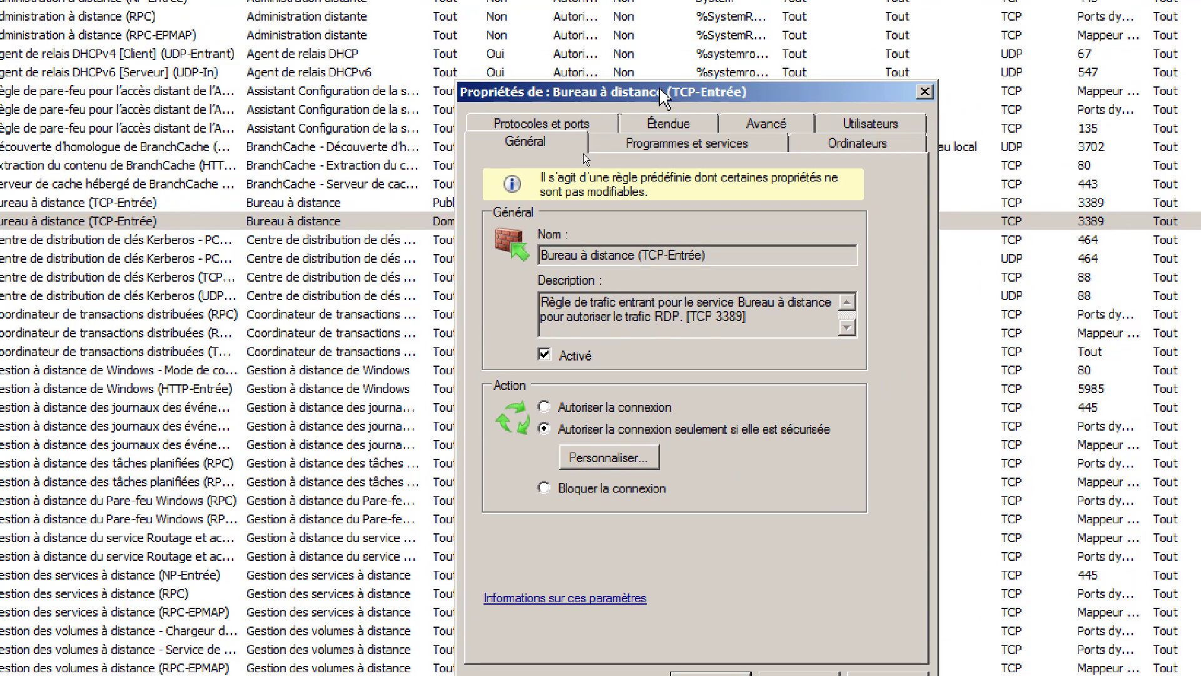
left_click(859, 143)
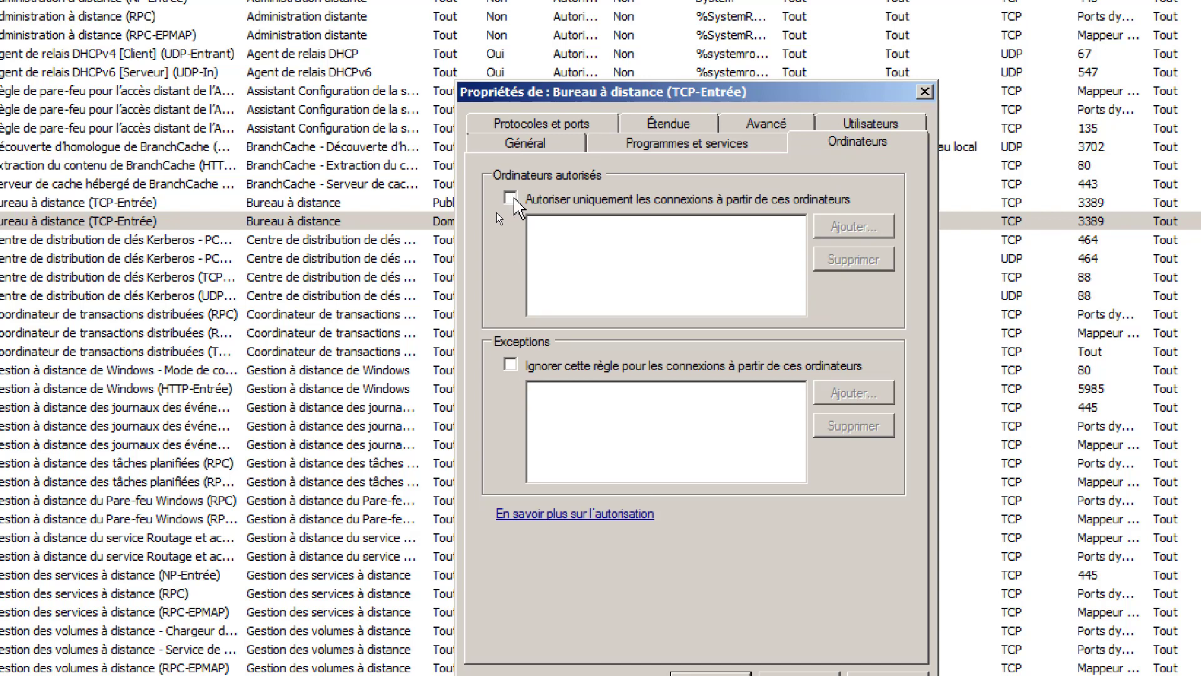
- Restrict the Bureau à distance rule to the computer L-MTL-W10X-XX01
left_click(511, 199)
left_click(848, 228)
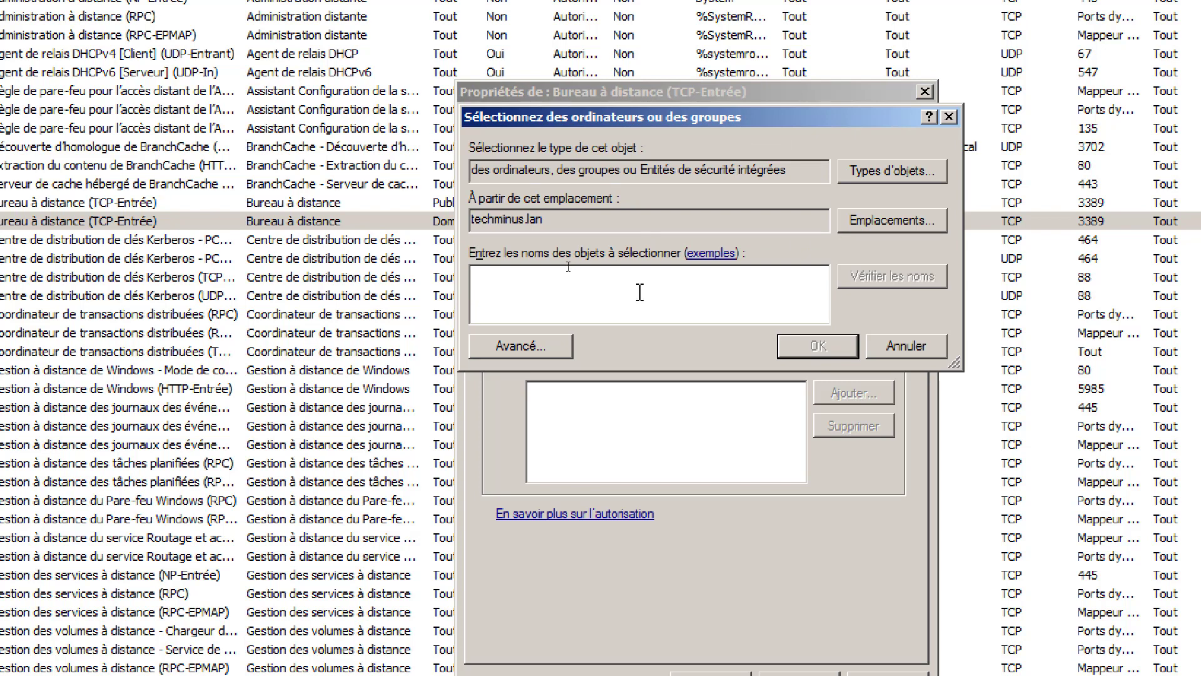
type("l")
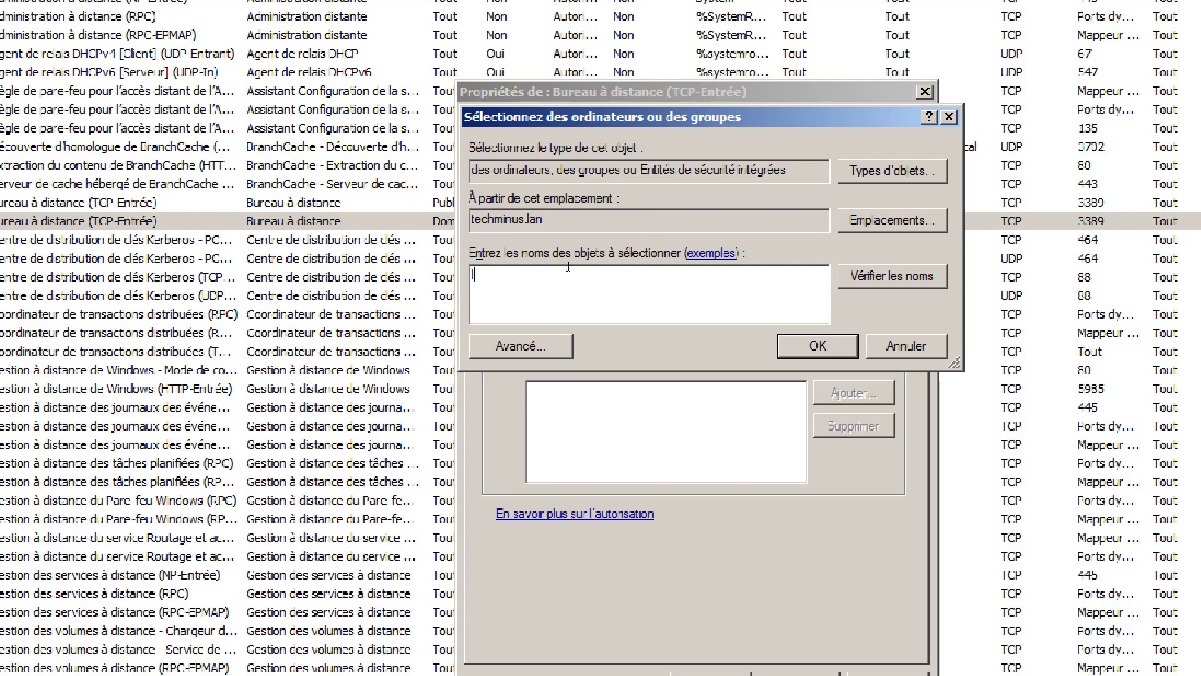
key("Return")
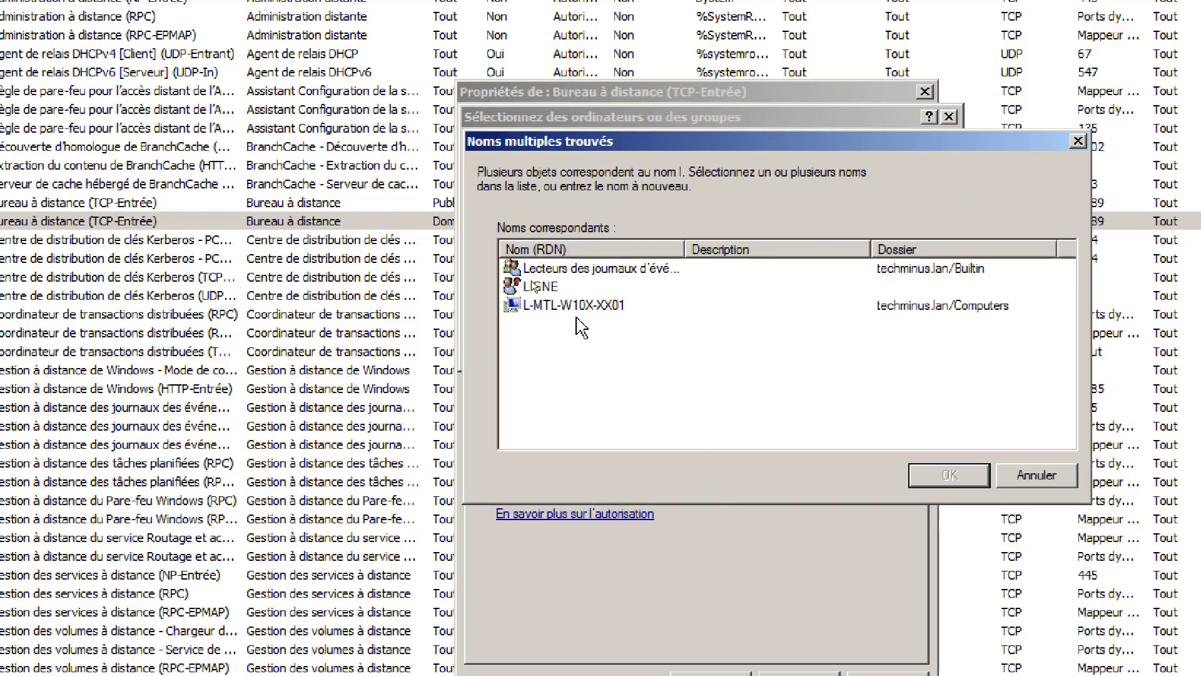
left_click(568, 309)
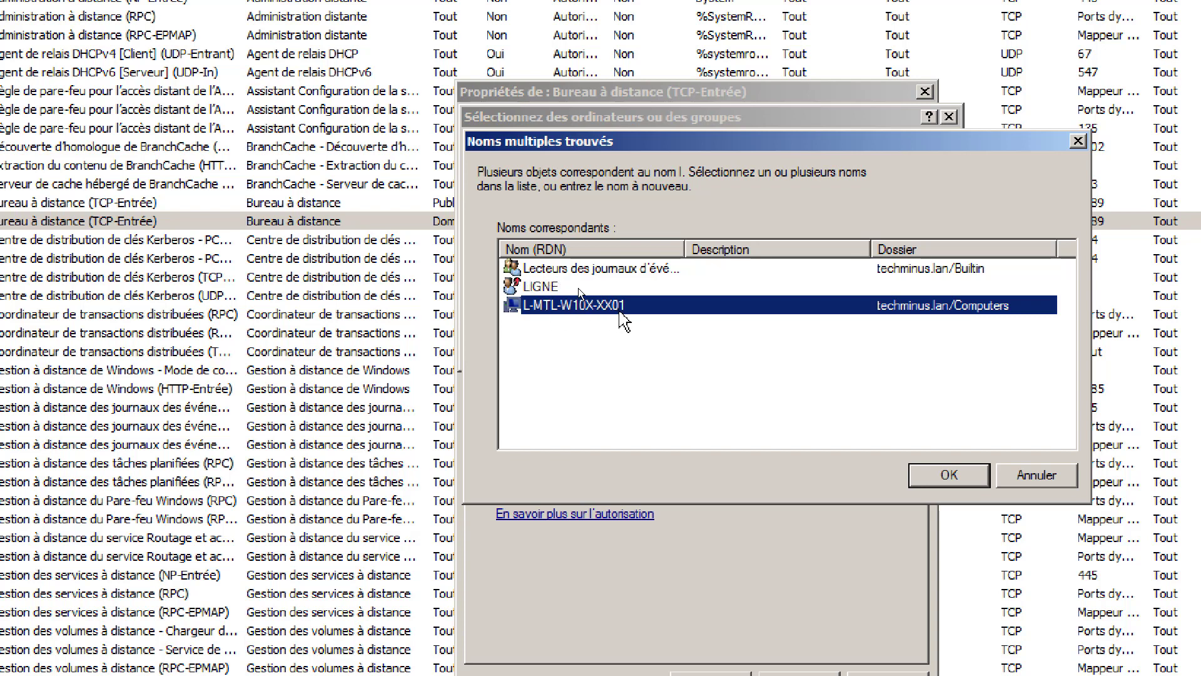
left_click(951, 477)
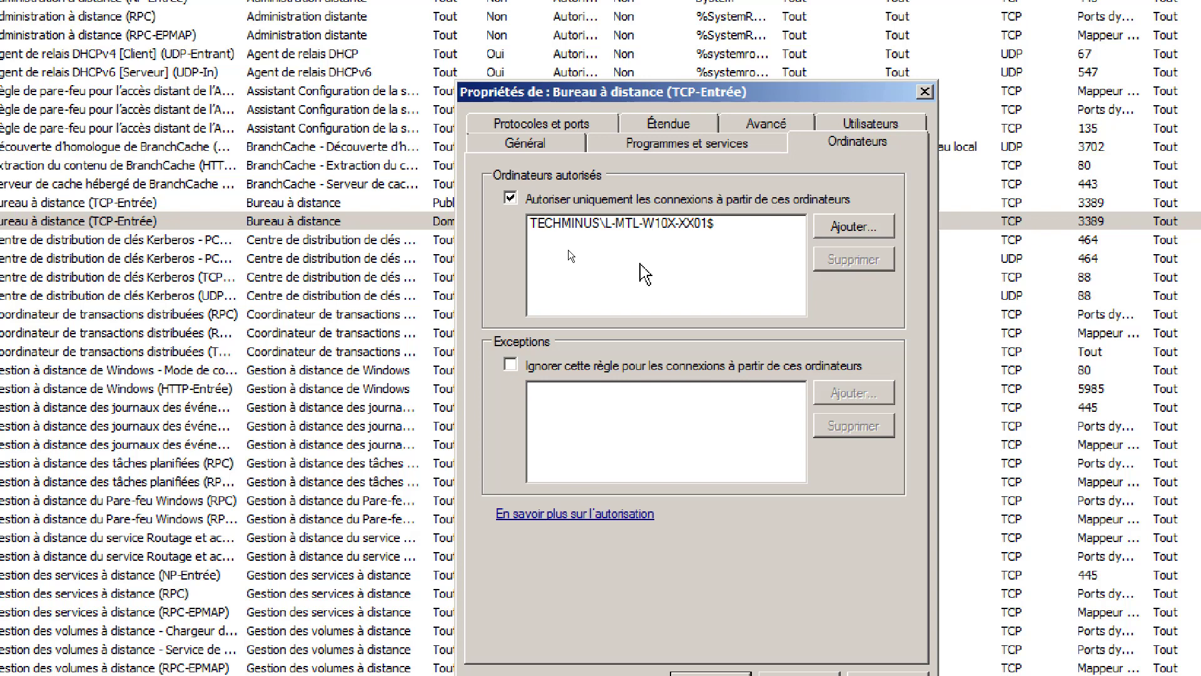
- Remove L-MTL-W10X-XX01, turn off the computer restriction, and view the rule's IP scope
left_click(627, 224)
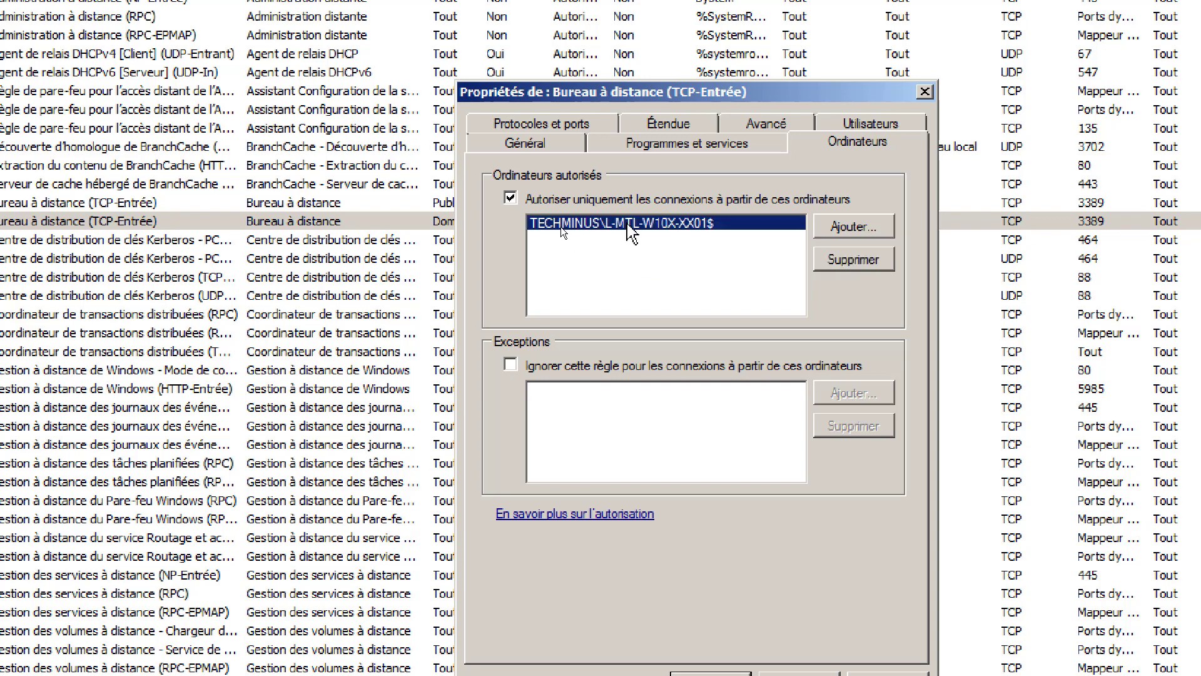
left_click(867, 262)
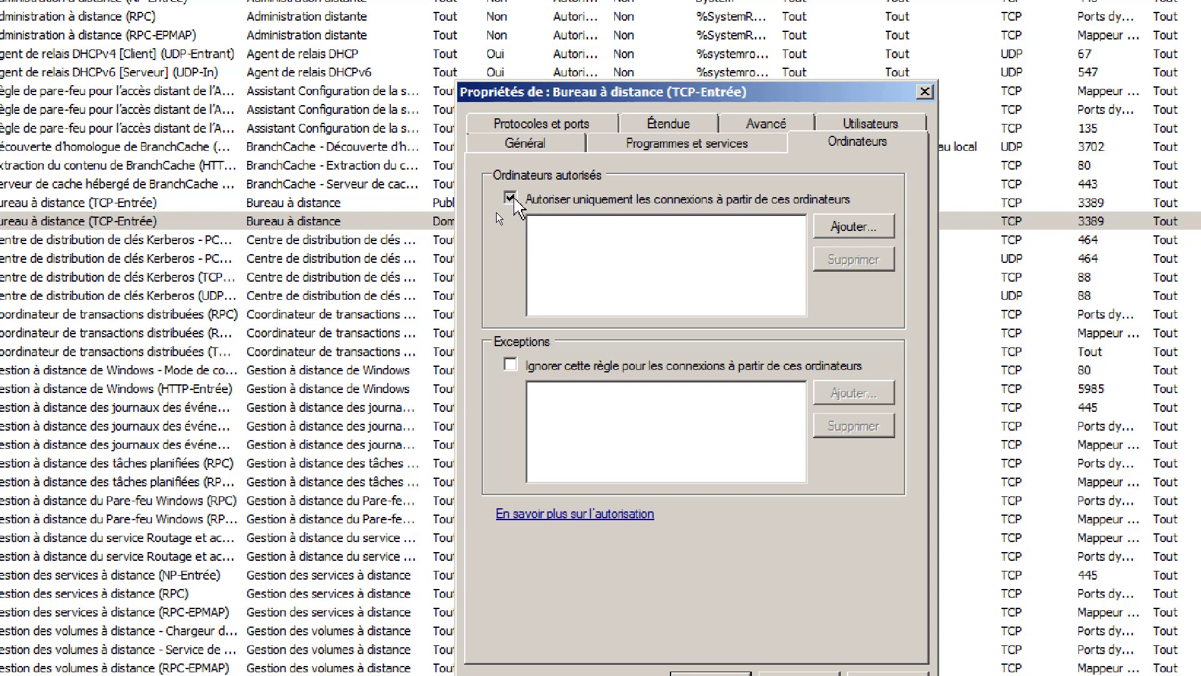
left_click(511, 199)
left_click(672, 126)
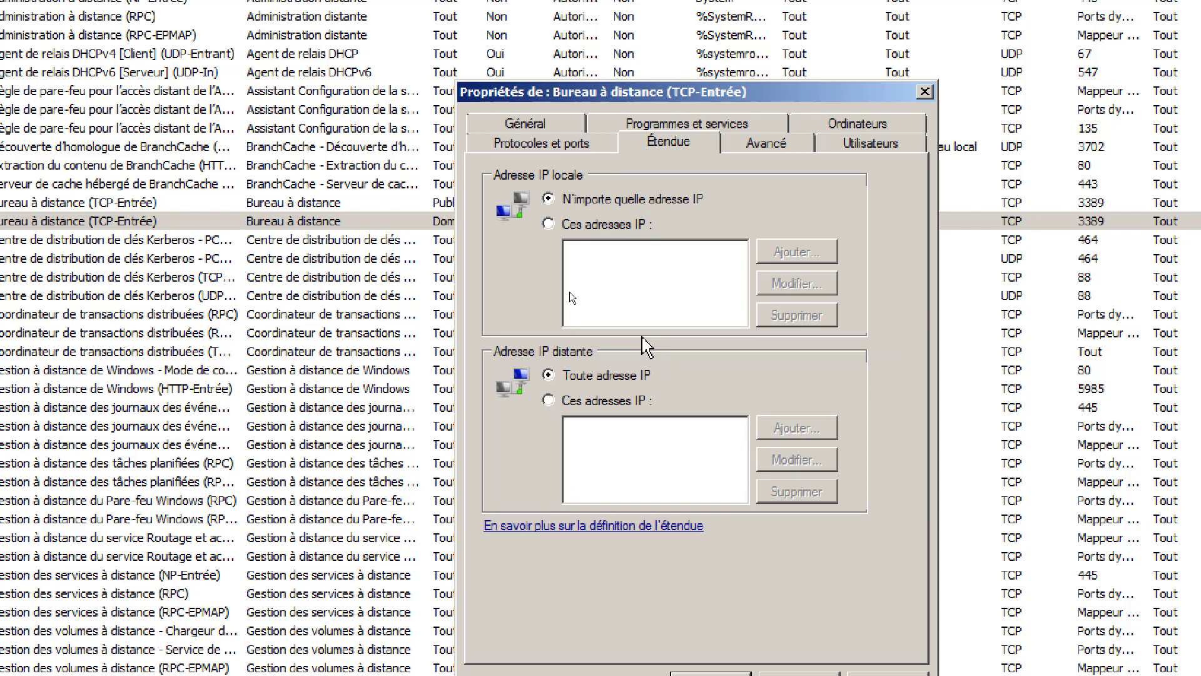
- Set local and remote scope to specific IPs, then revert both to any IP address
left_click(549, 224)
left_click(549, 199)
left_click(549, 400)
left_click(549, 374)
- Review the allowed users and computers settings, leave them unrestricted, and save the rule
left_click(852, 128)
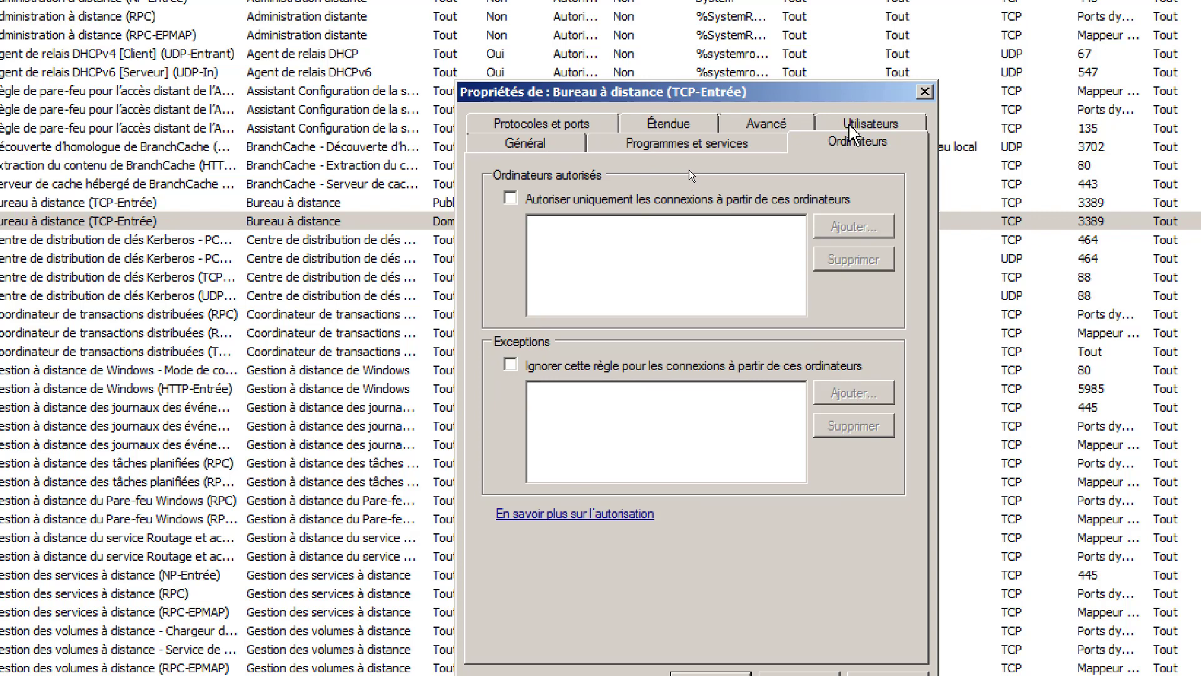
left_click(860, 125)
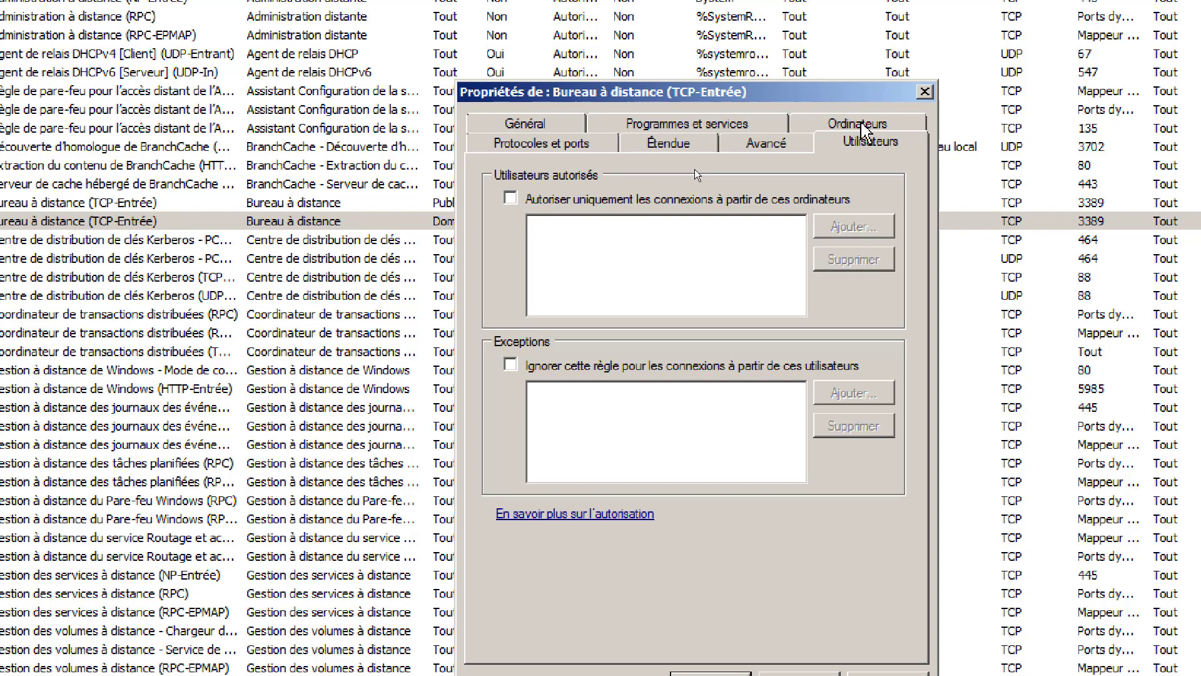
left_click(860, 125)
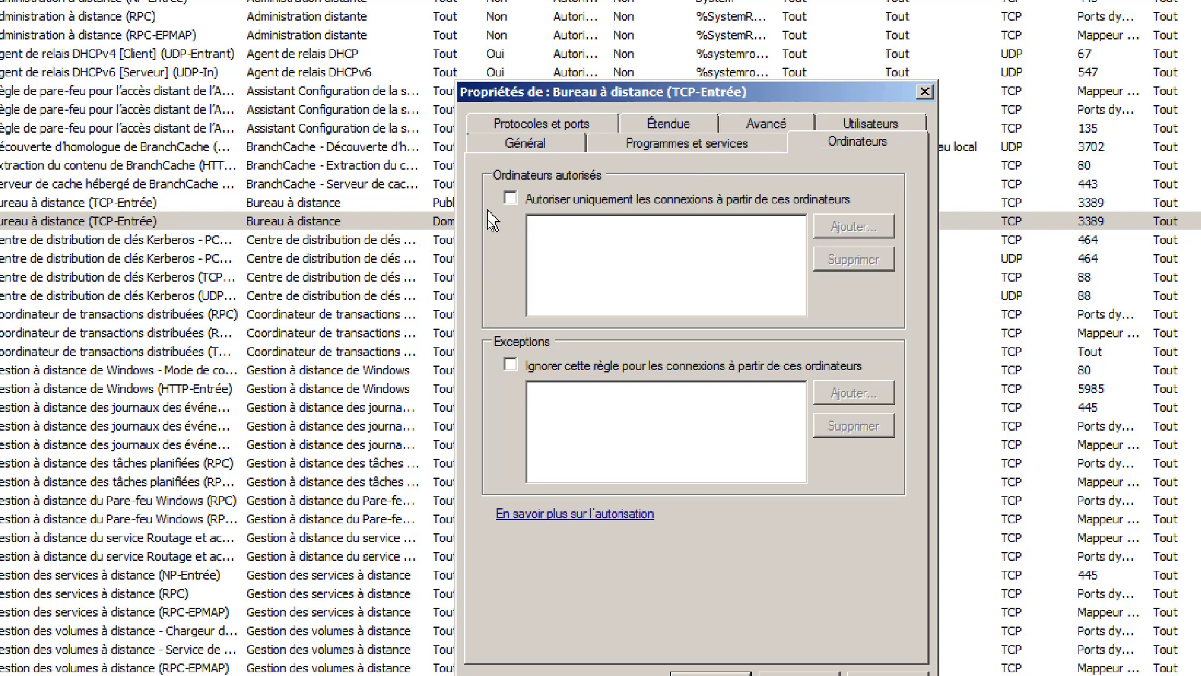
left_click(510, 199)
left_click(510, 198)
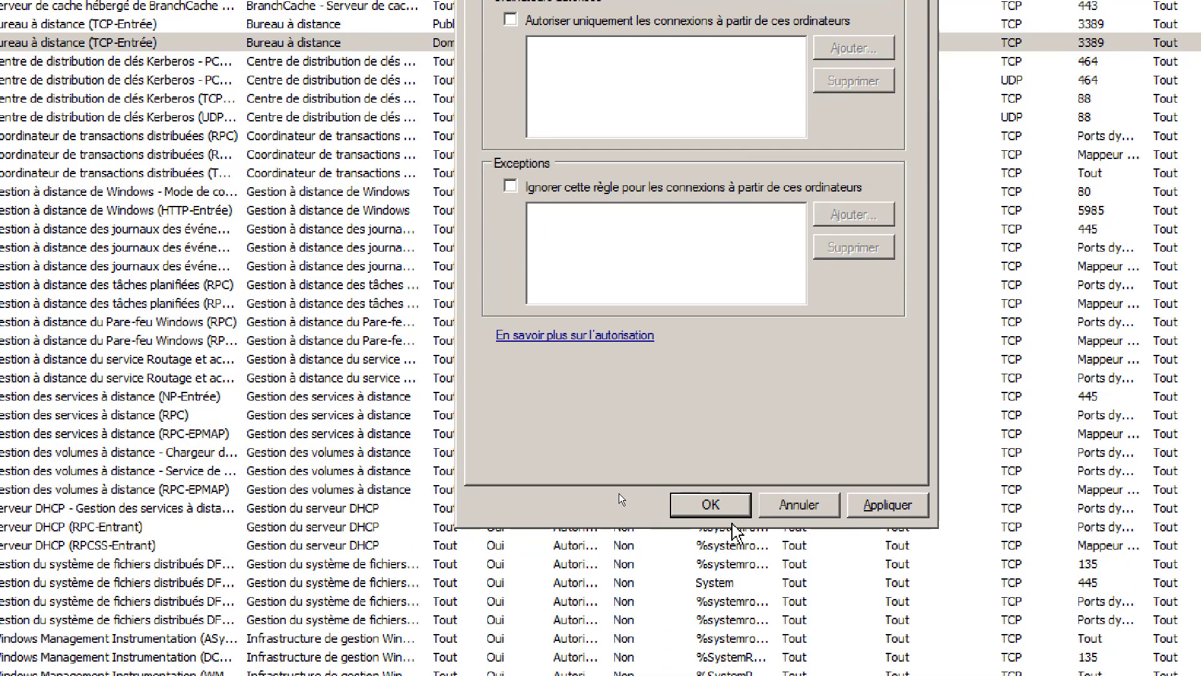
left_click(711, 504)
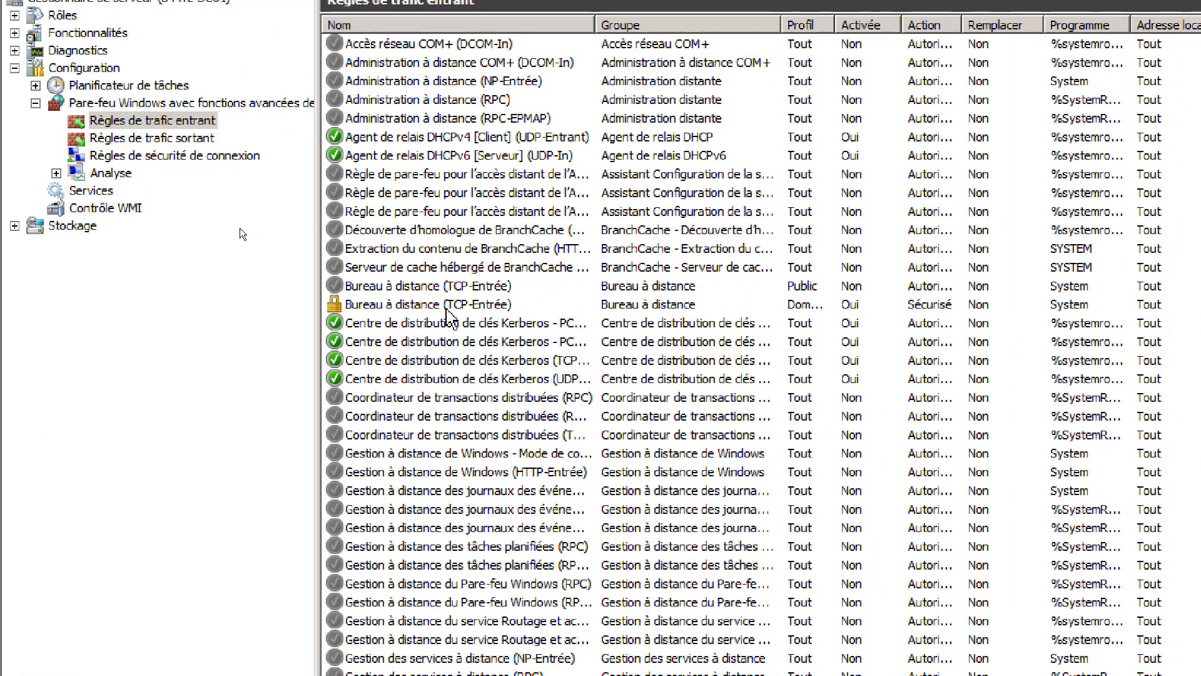
- Set the domain Bureau à distance (TCP-Entrée) rule to Autoriser la connexion
double_click(334, 307)
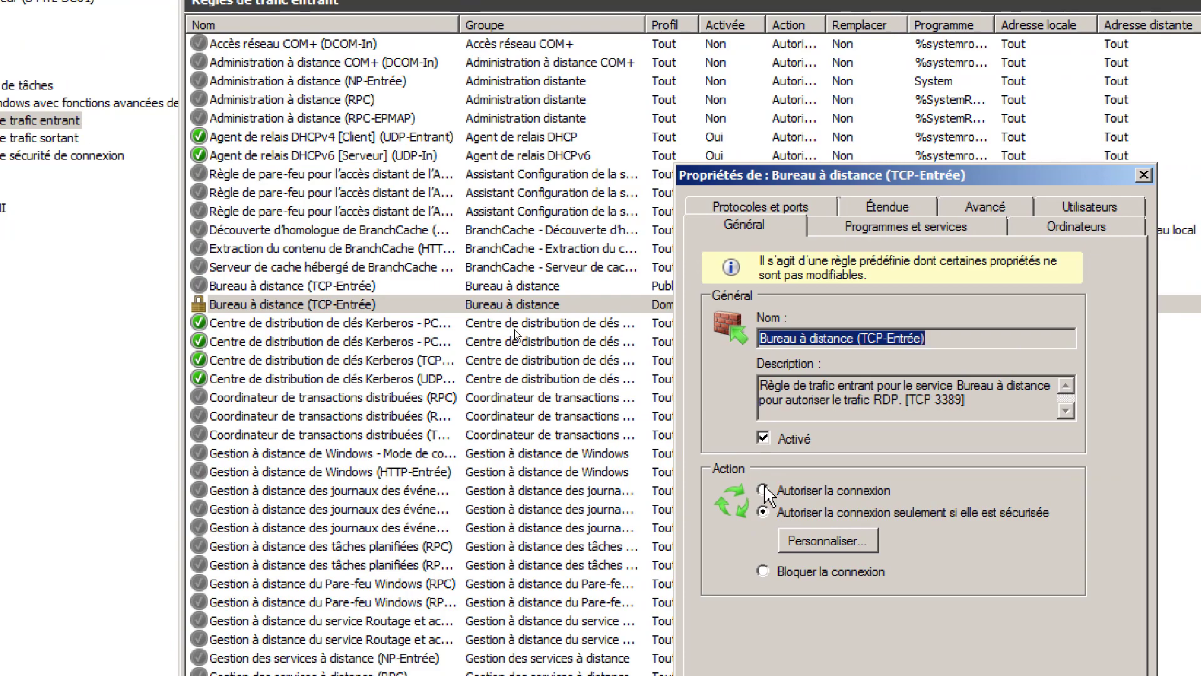
left_click(764, 490)
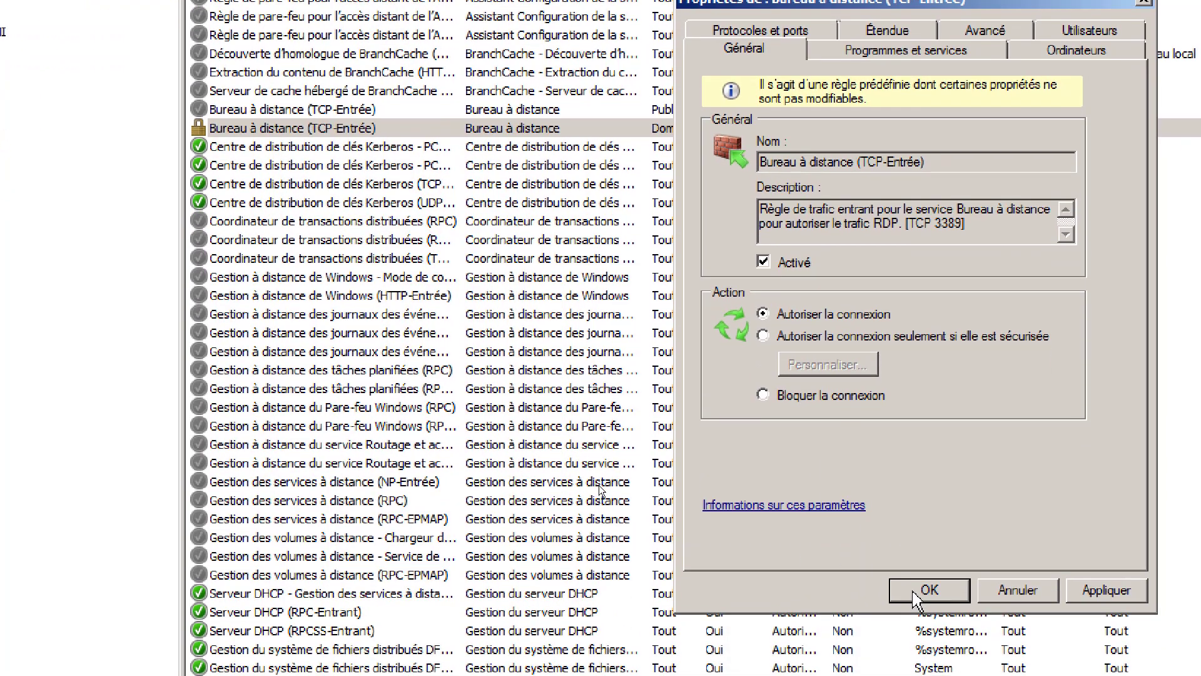
left_click(914, 591)
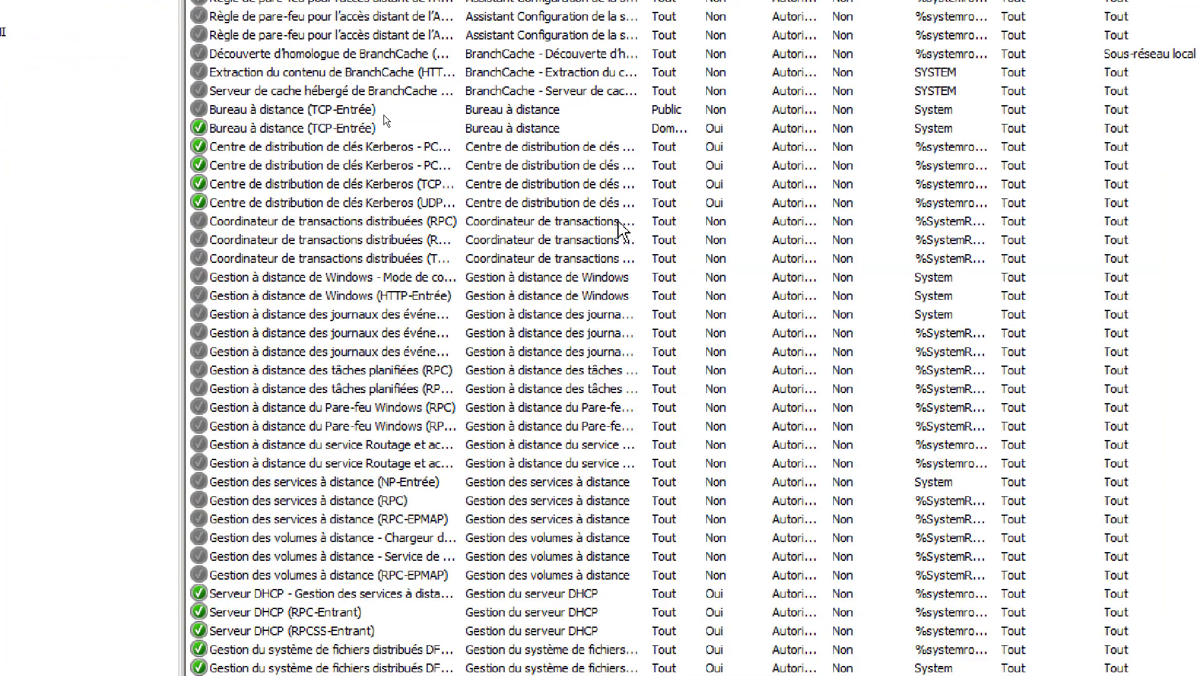
- Widen the Nom column and enable the Gestion à distance du Pare-feu Windows (RPC) rule
left_click(228, 308)
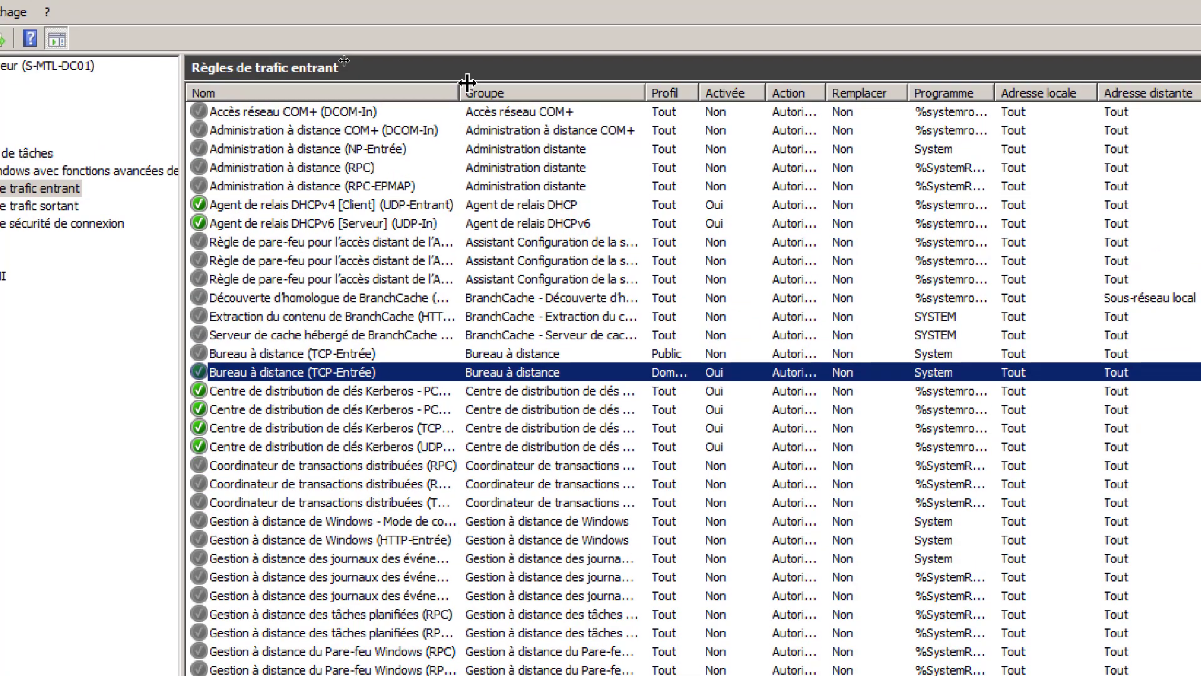
left_click_drag(458, 101, 548, 100)
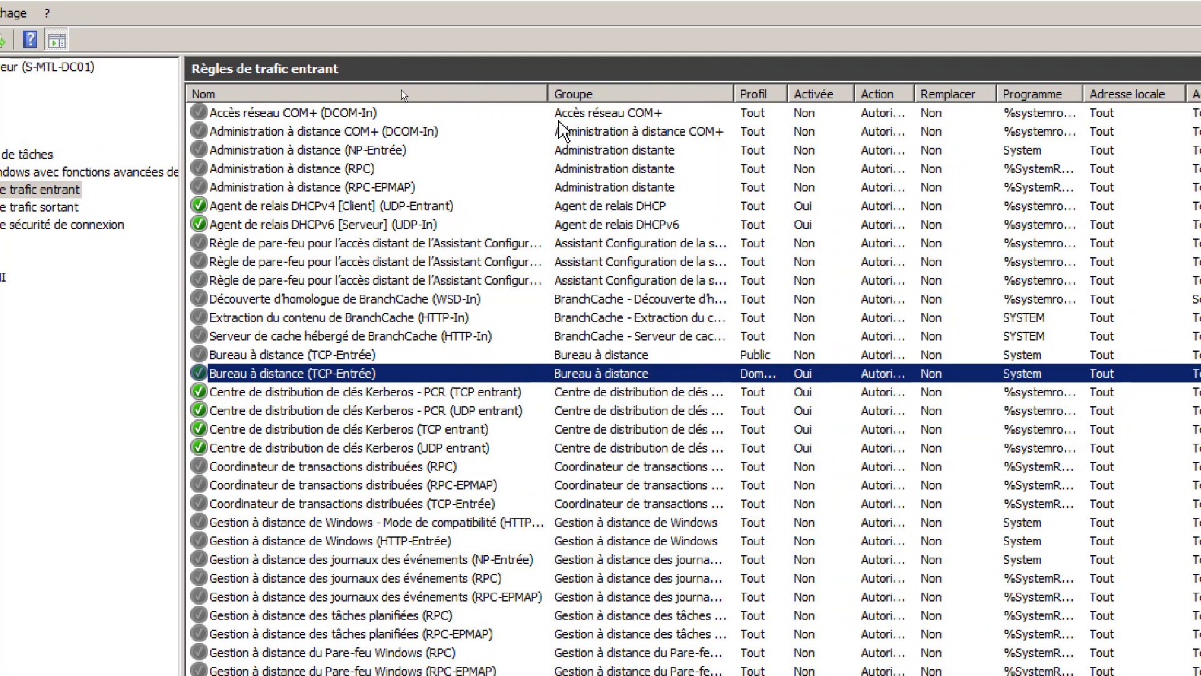
scroll(440, 397, "down", 5)
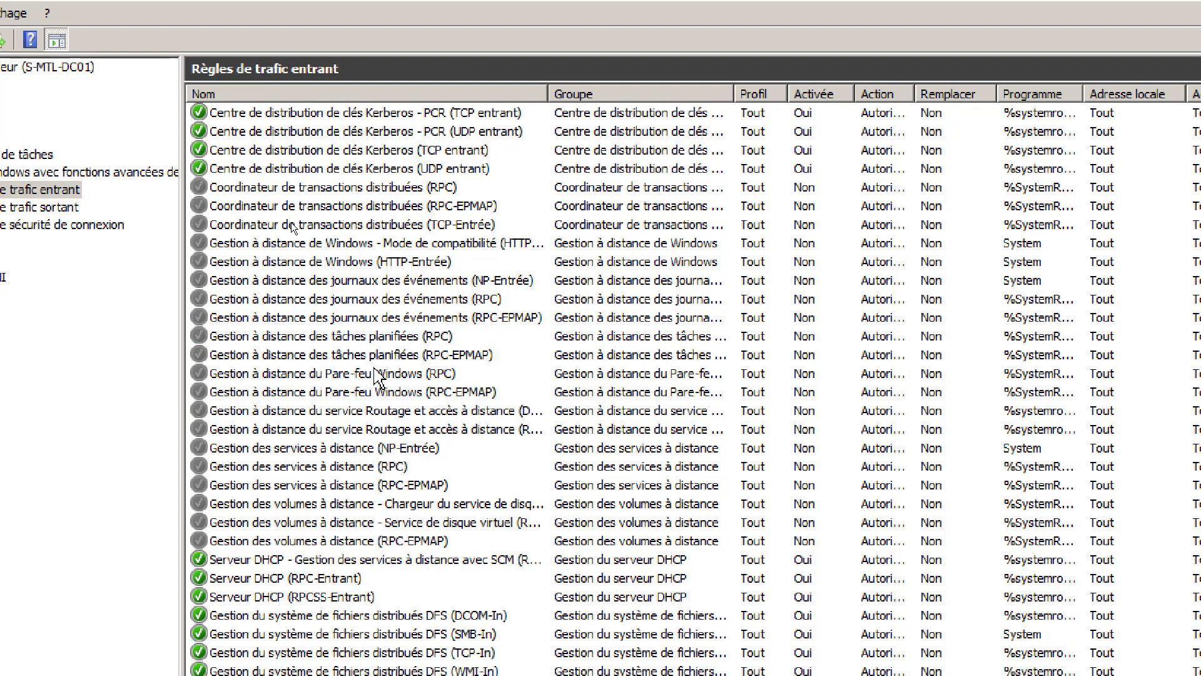
left_click(375, 373)
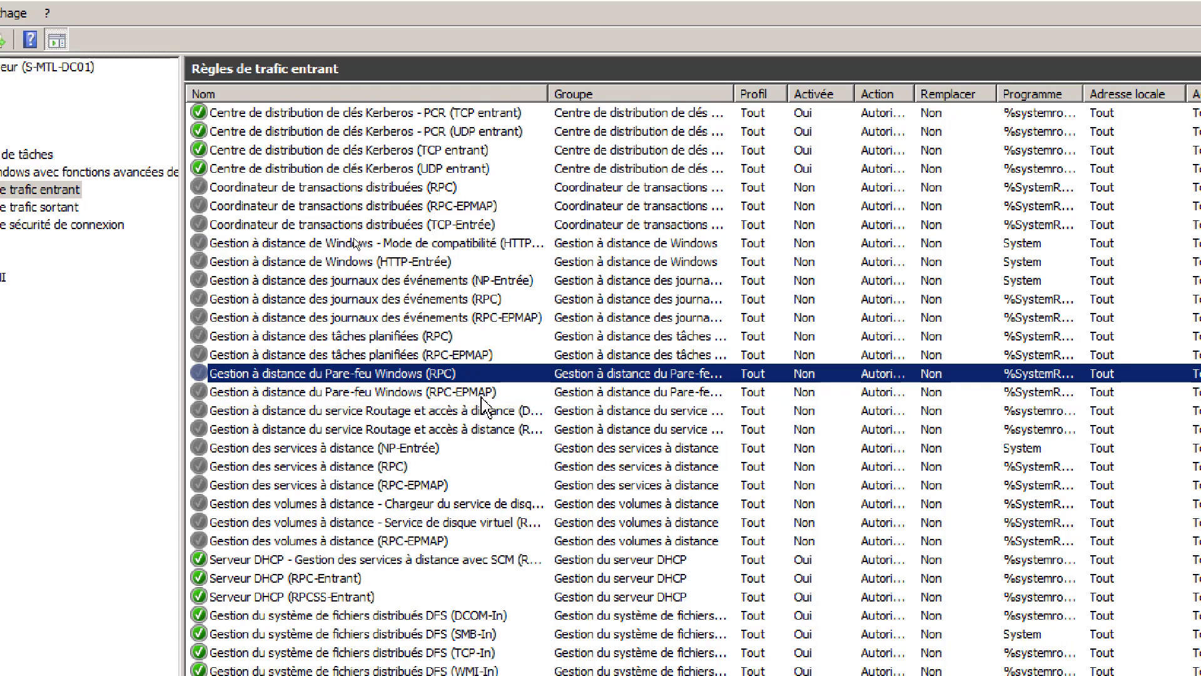
right_click(343, 374)
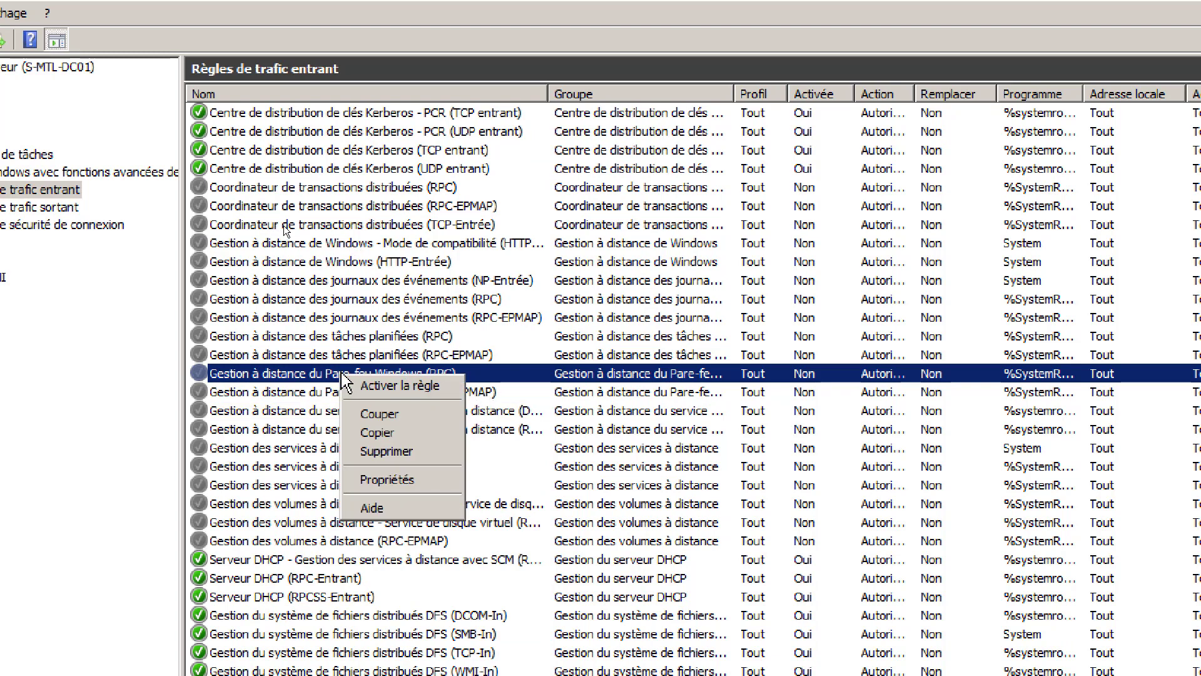
left_click(400, 384)
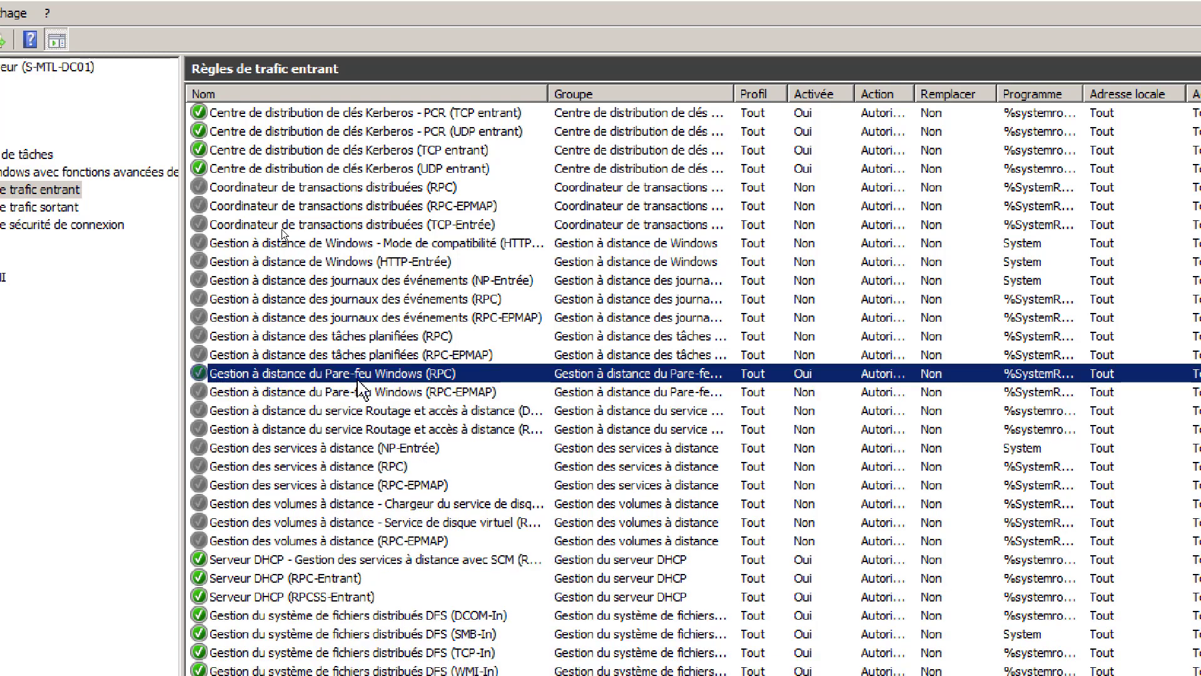
- Enable the remote service management and remote event log management RPC rules
left_click(338, 467)
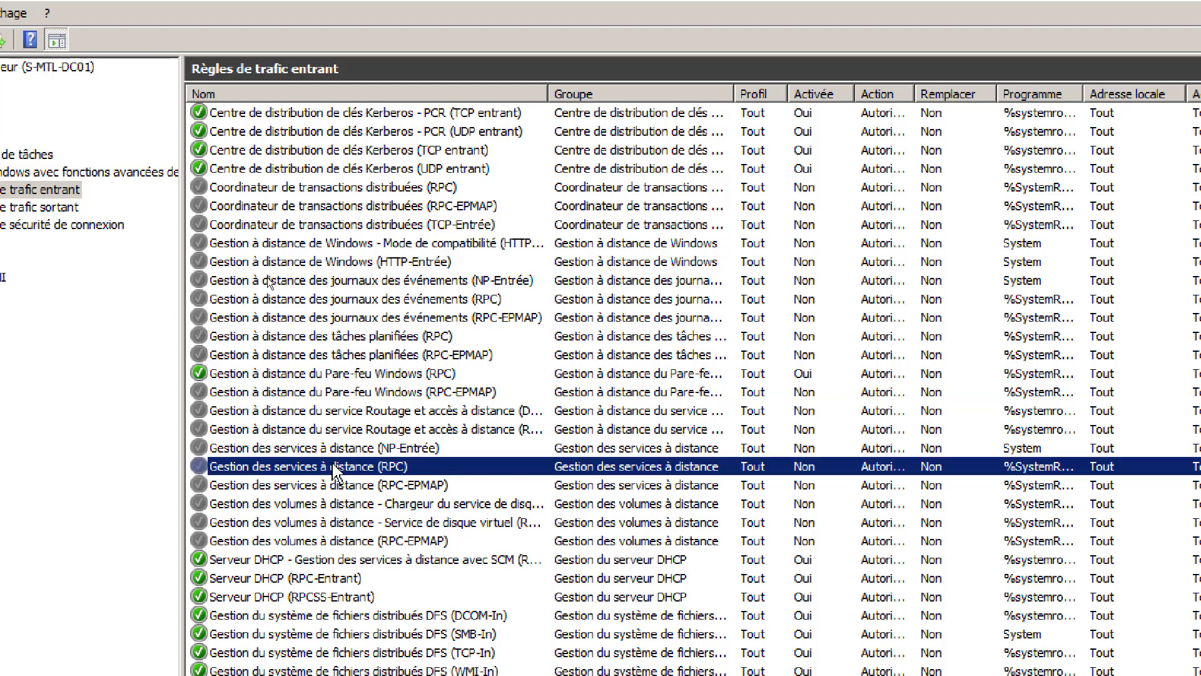
right_click(332, 468)
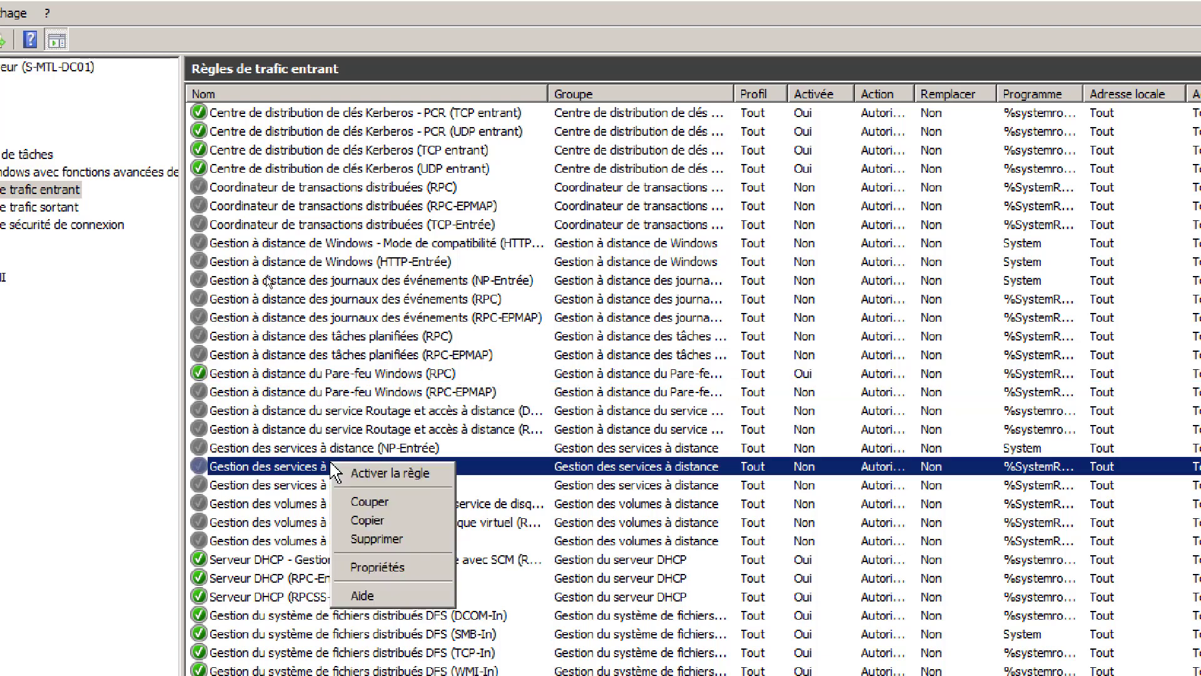
left_click(388, 473)
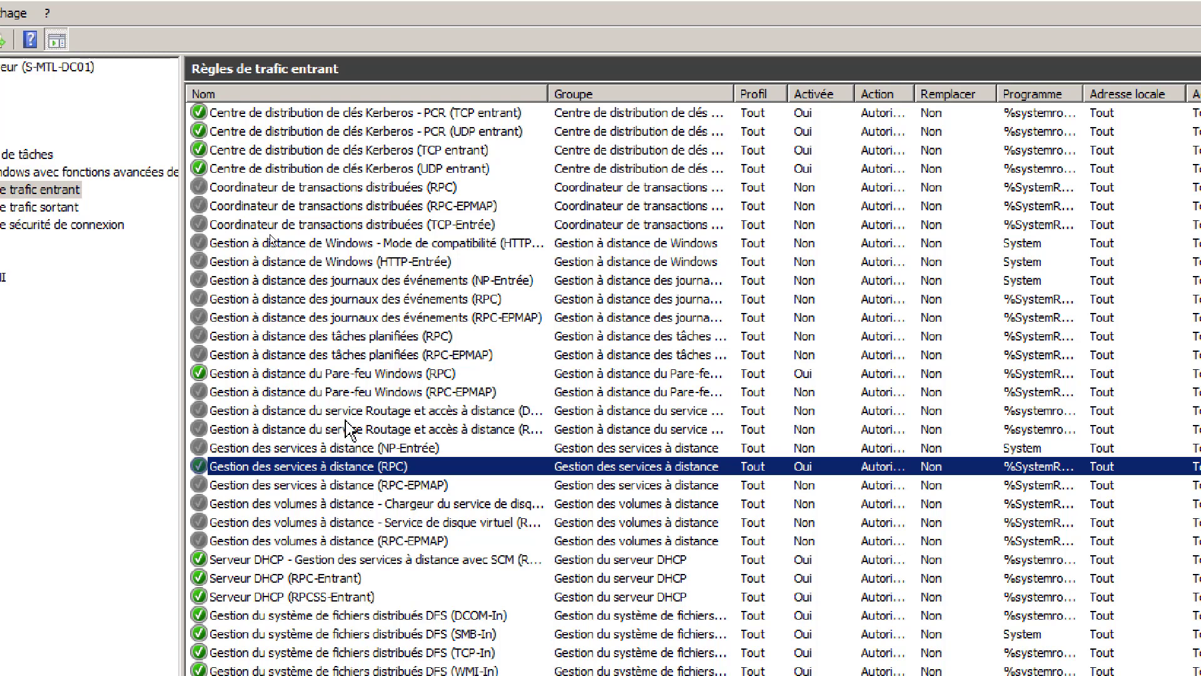
left_click(391, 306)
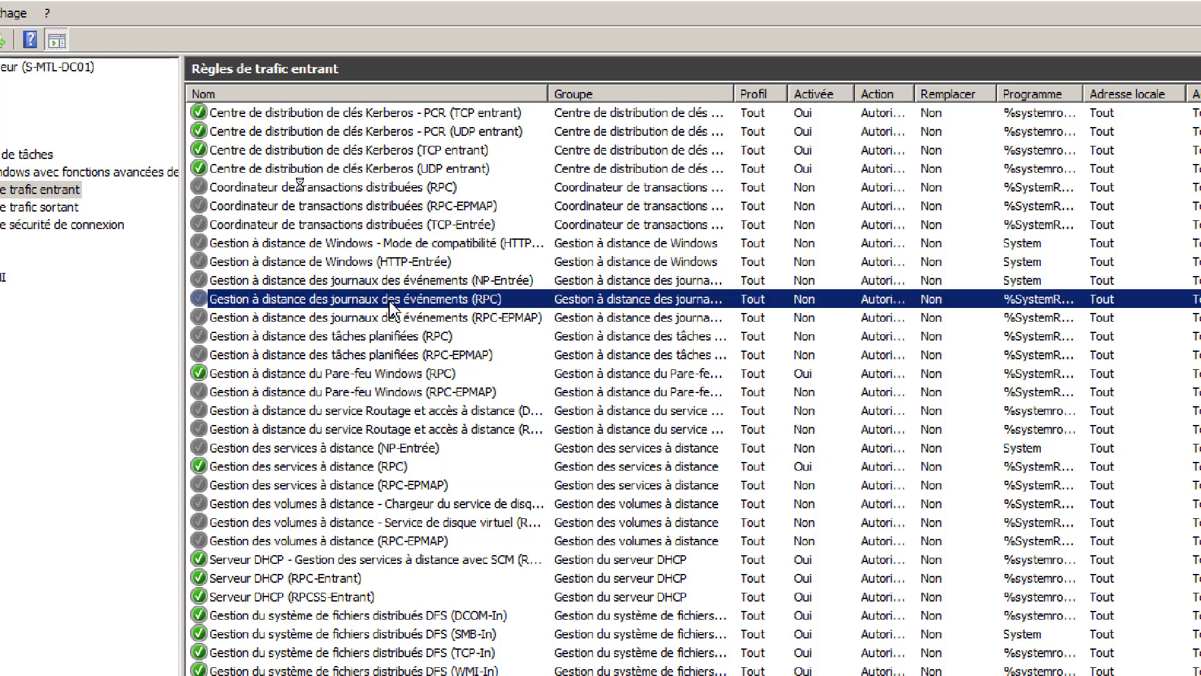
right_click(407, 302)
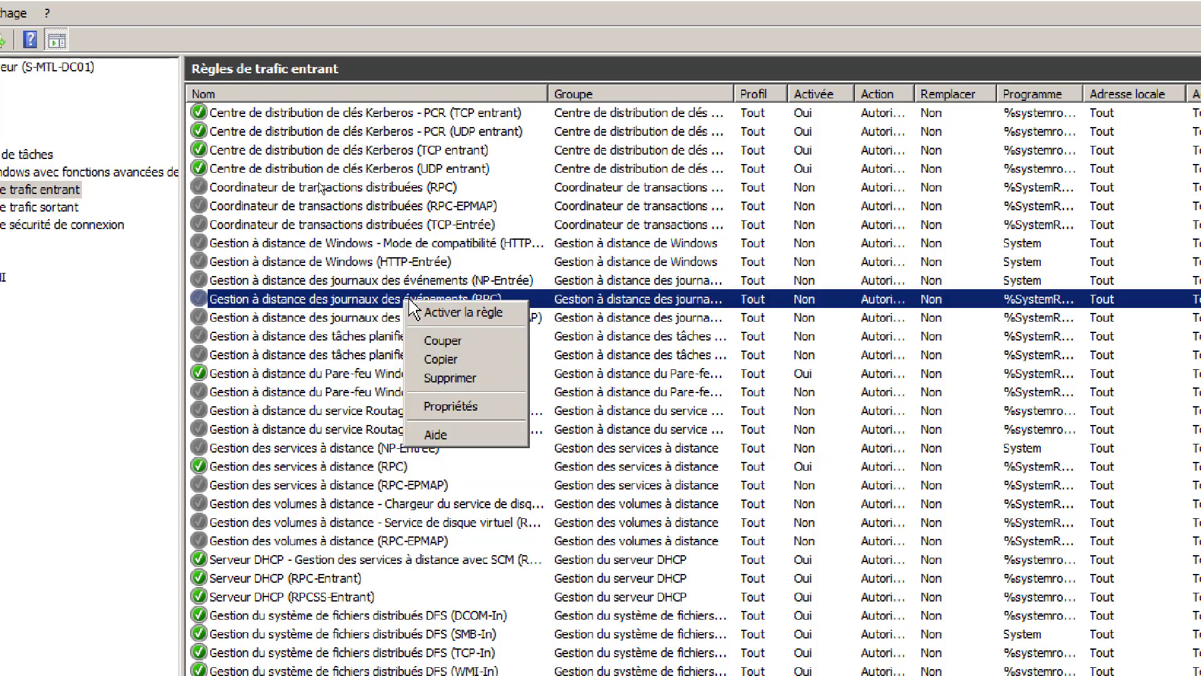
left_click(461, 313)
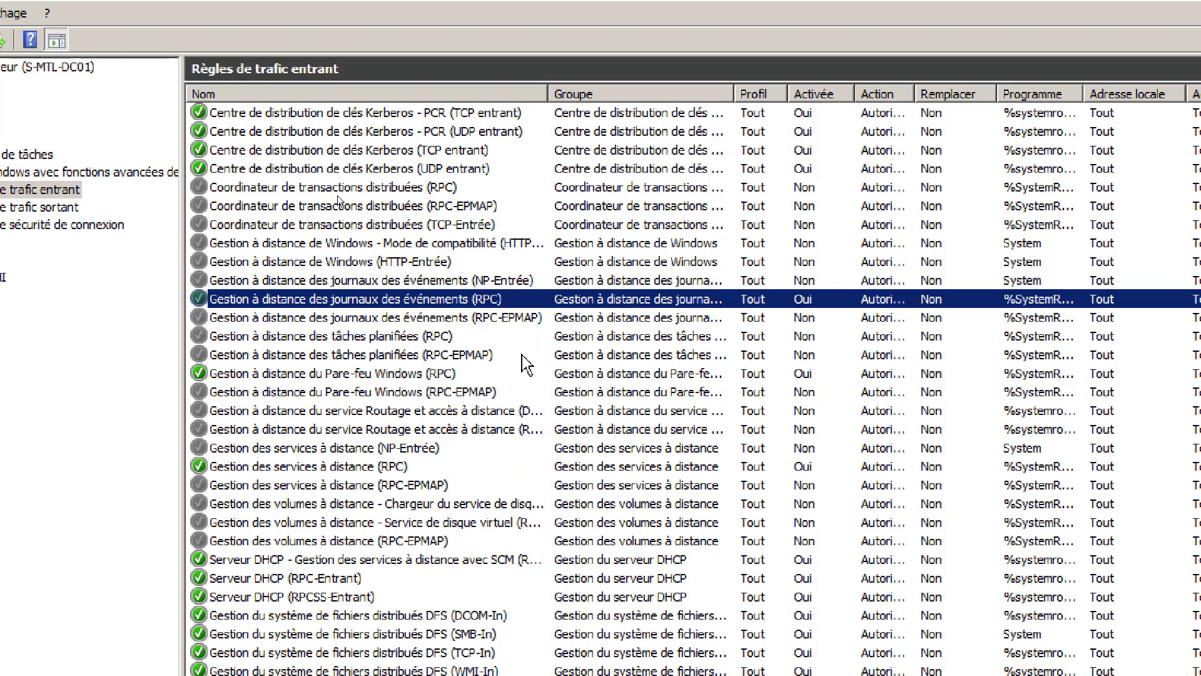
left_click(427, 248)
left_click(435, 262)
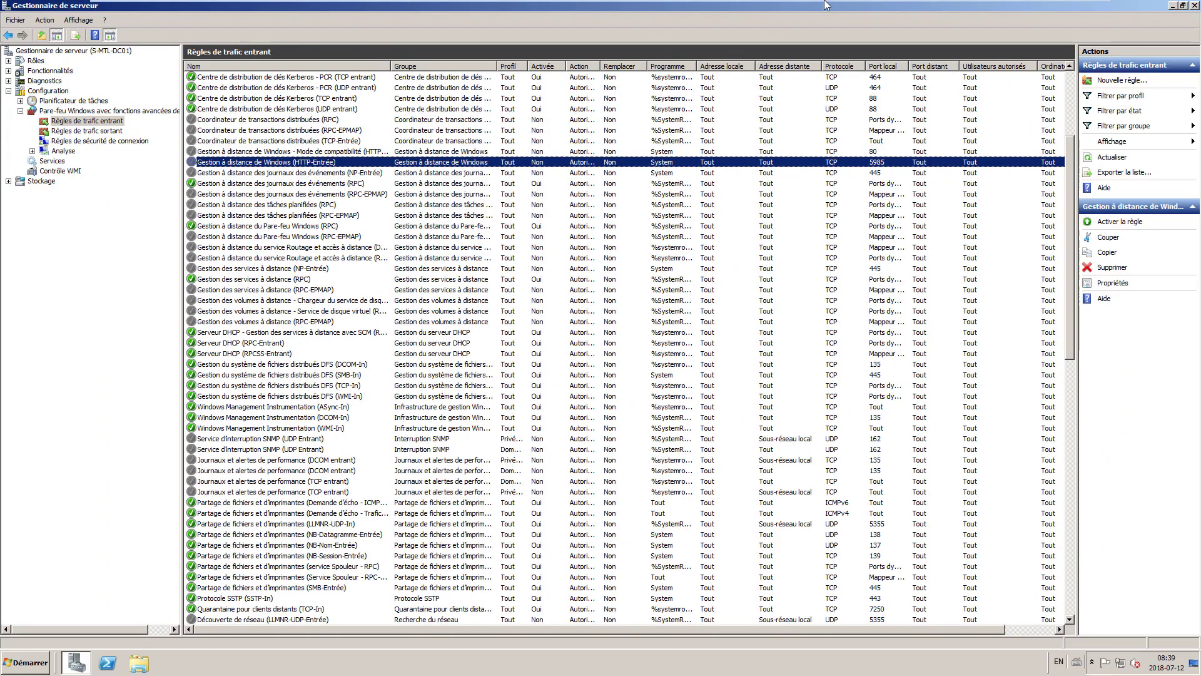
- Switch to the 'Windows 7 x64' virtual machine tab
left_click(725, 12)
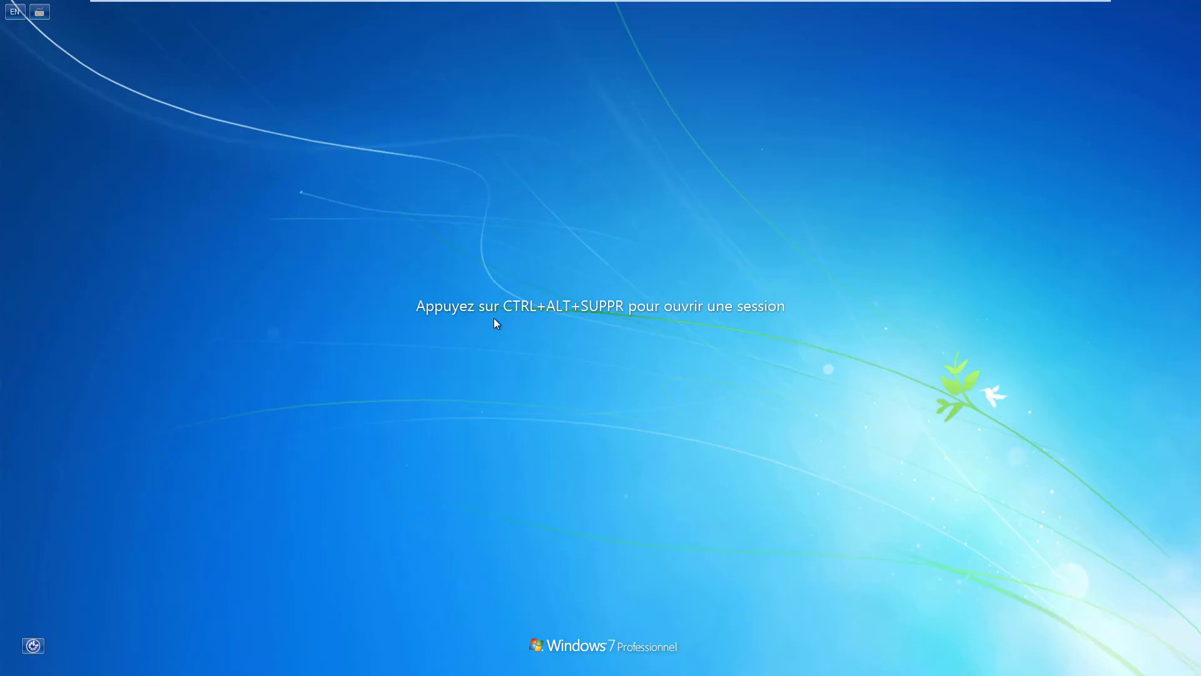
- Sign in to the Windows 7 client as another domain user via Autre utilisateur
key("ctrl+alt+Delete")
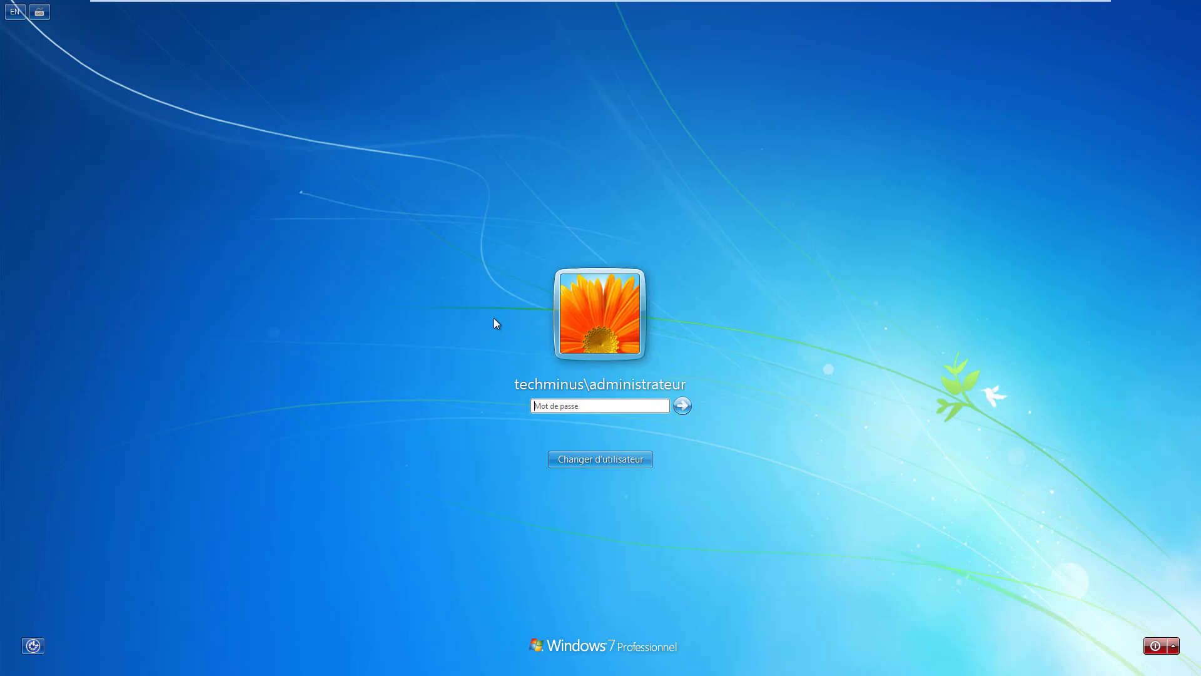
type("•")
key("BackSpace")
left_click(596, 461)
left_click(643, 385)
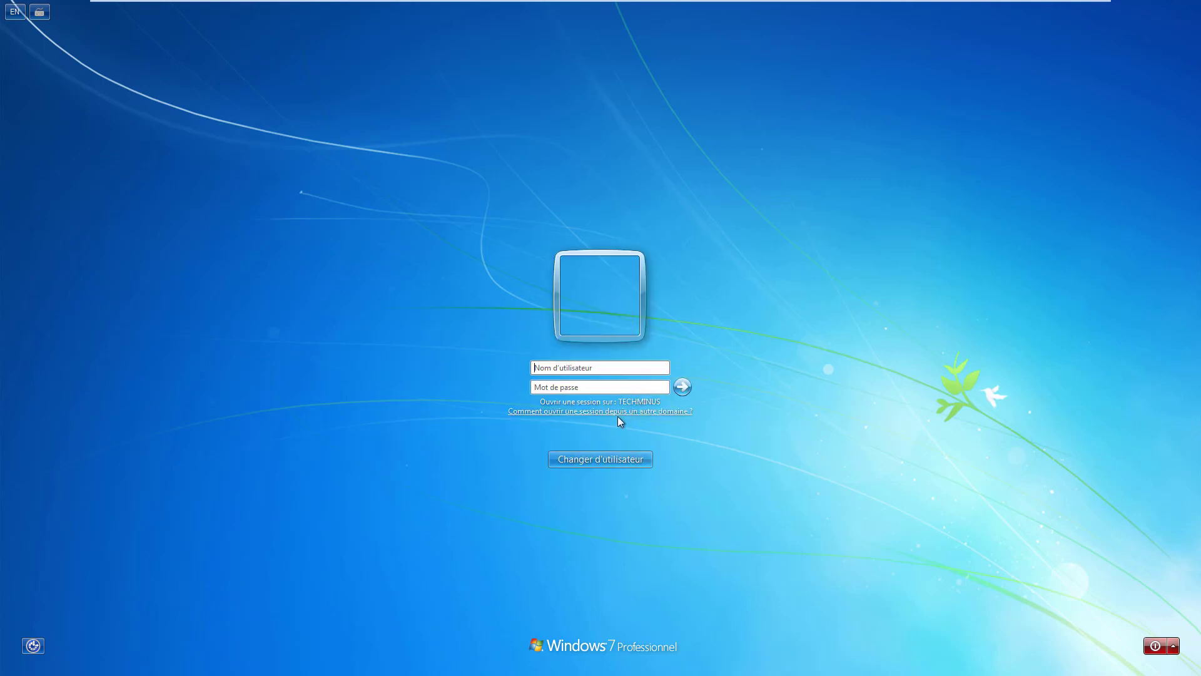
key("Return")
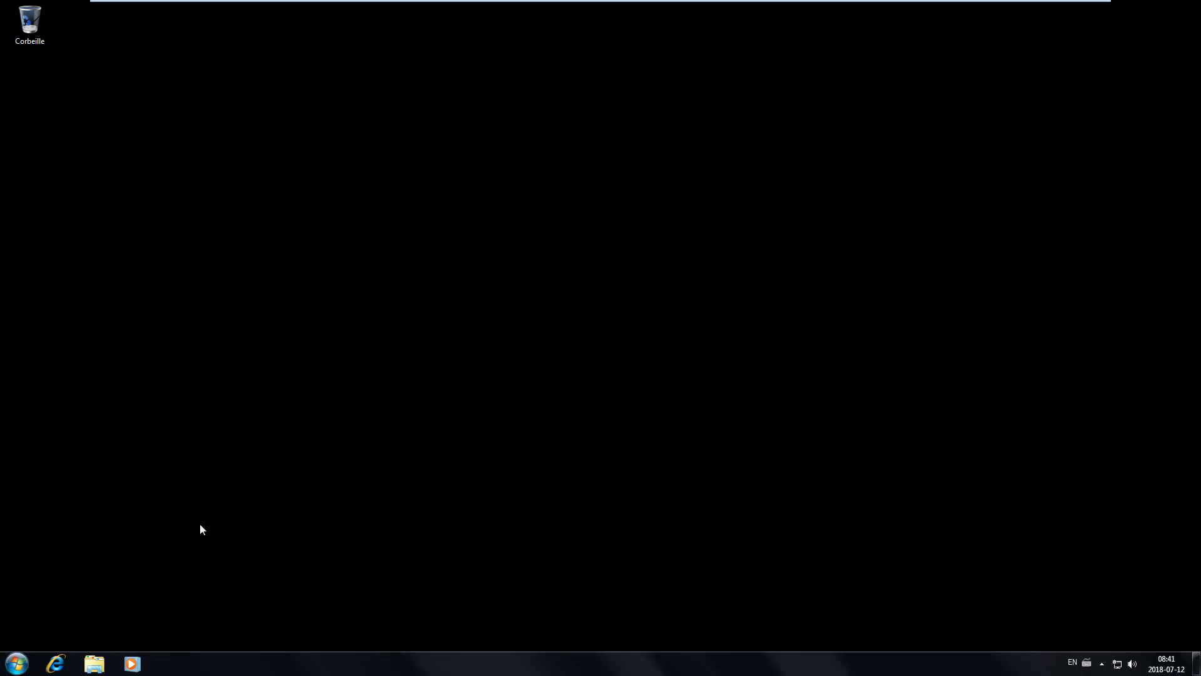
- Load google.ca in Internet Explorer, dismiss the IE8 welcome prompt, and open Run
left_click(55, 664)
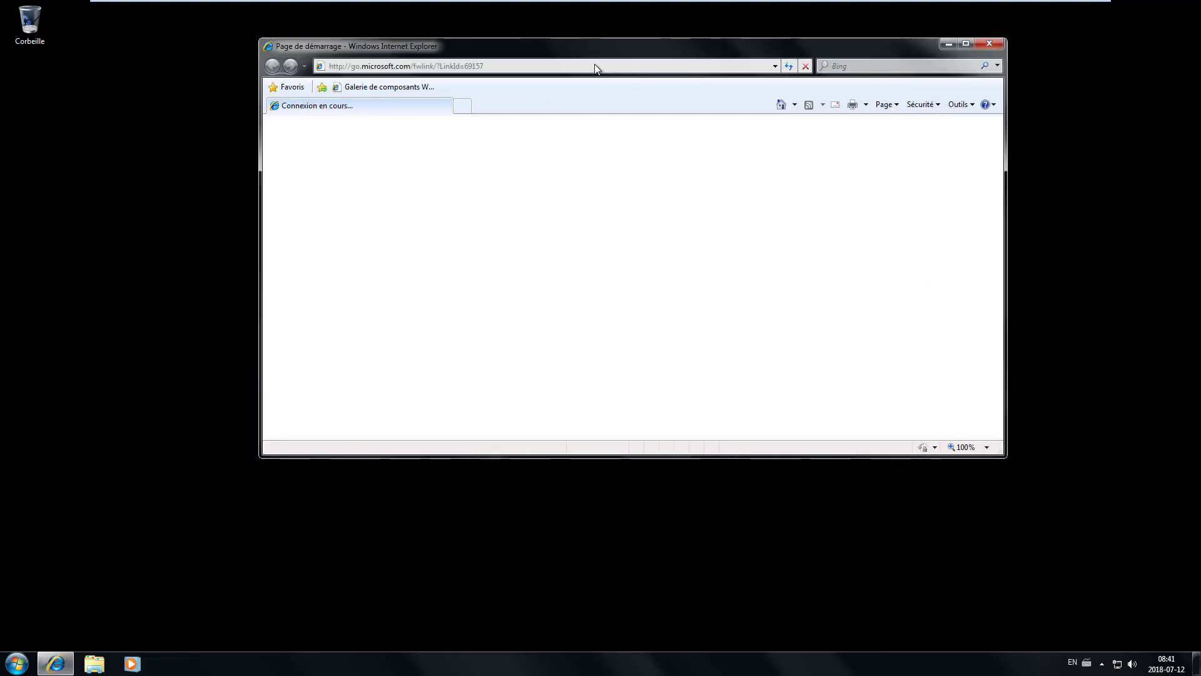
left_click(591, 61)
type("g")
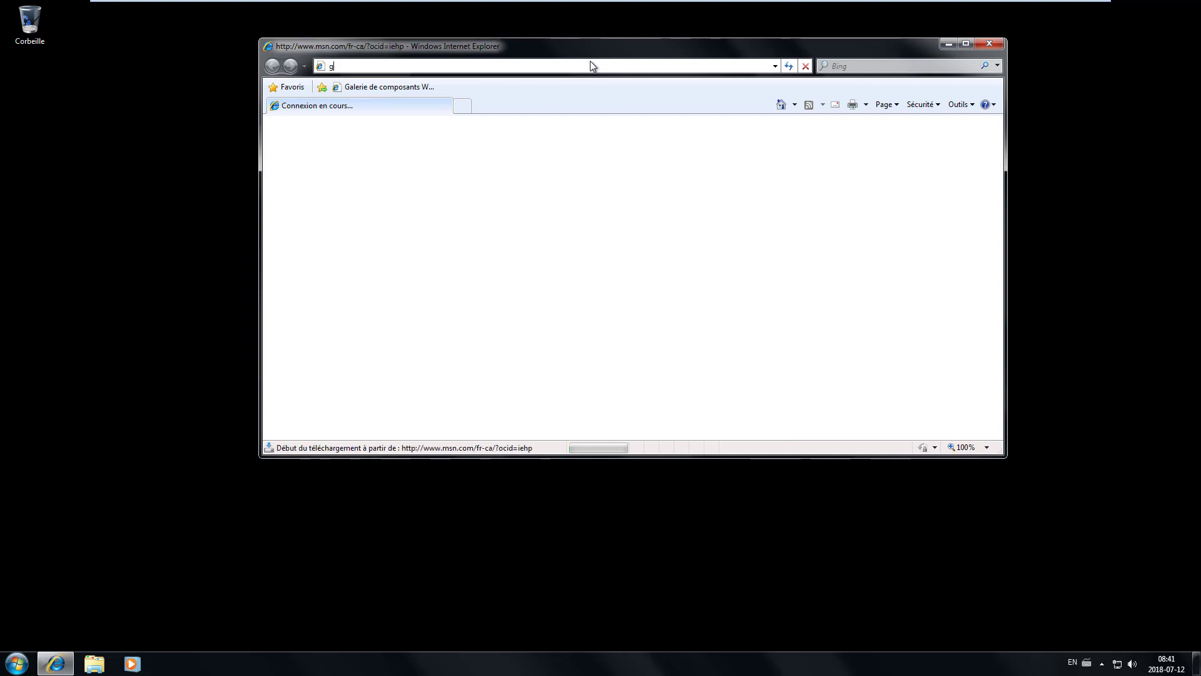
type("oogle,ca")
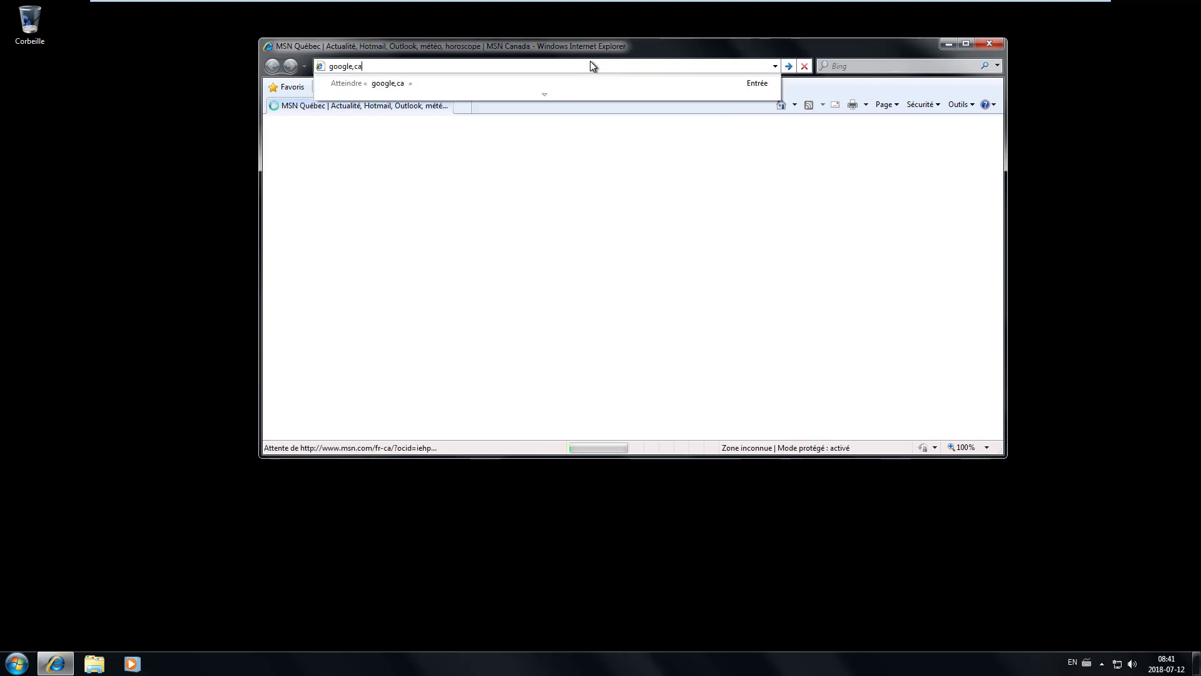
key("BackSpace")
key("BackSpace")
type(".ca")
key("Return")
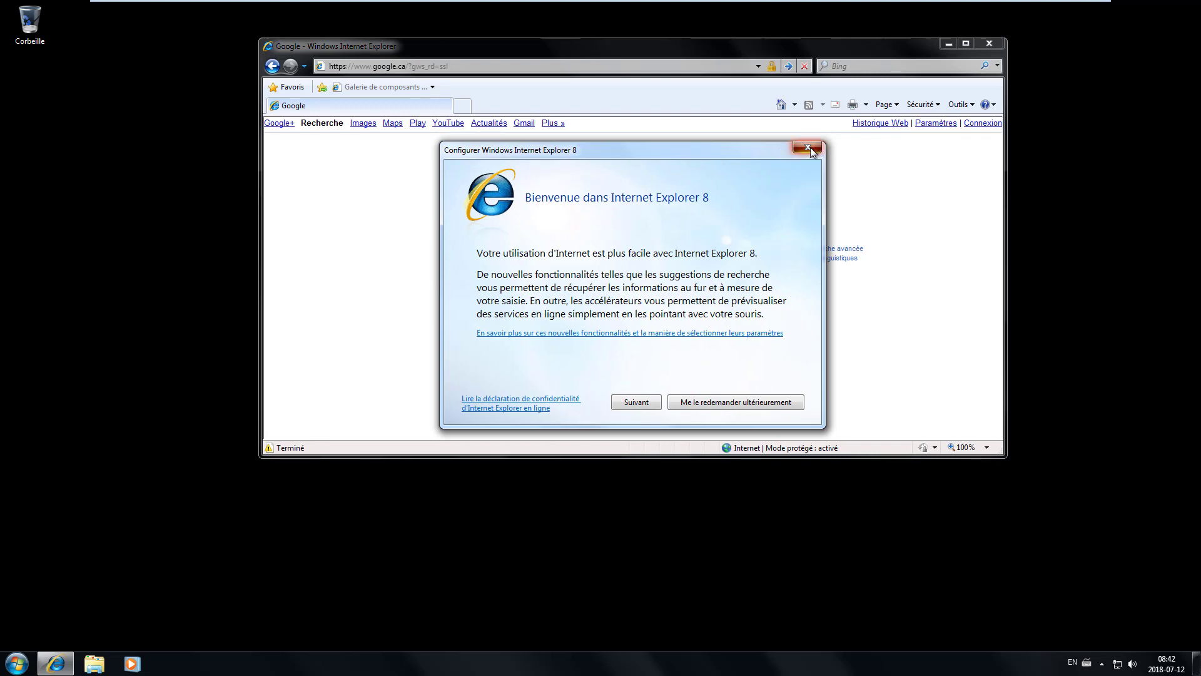
left_click(808, 149)
key("super+r")
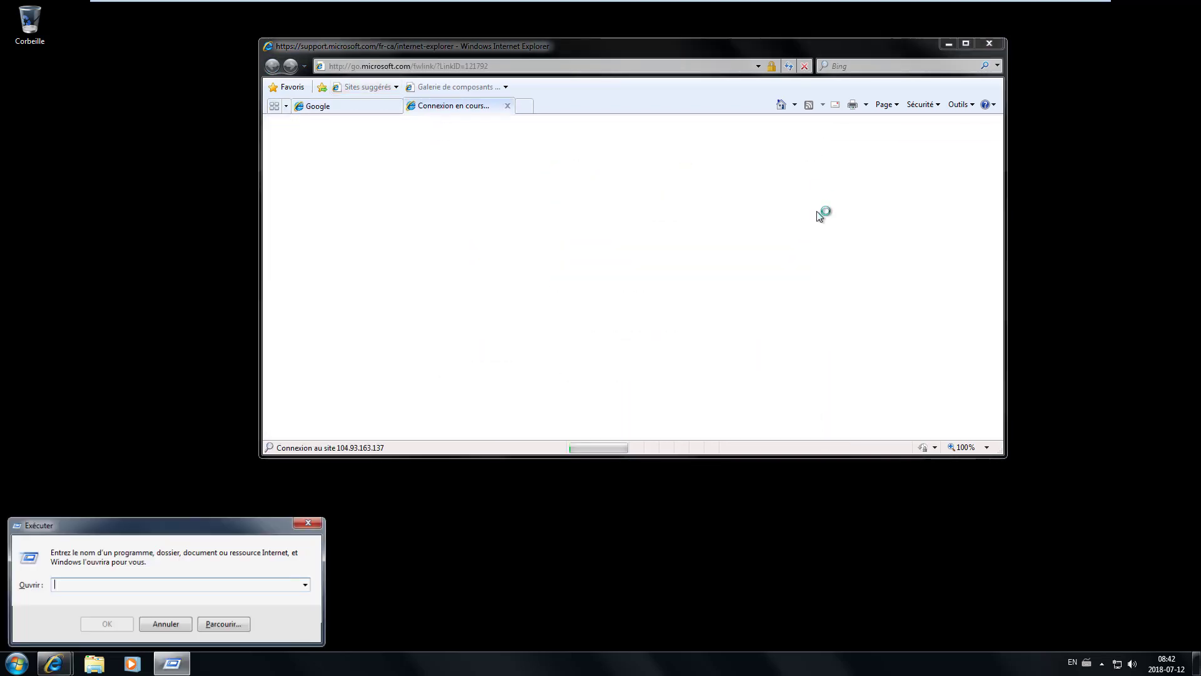
- Run winver from a cmd console to show Windows 7 version 6.1 Service Pack 1
type("win")
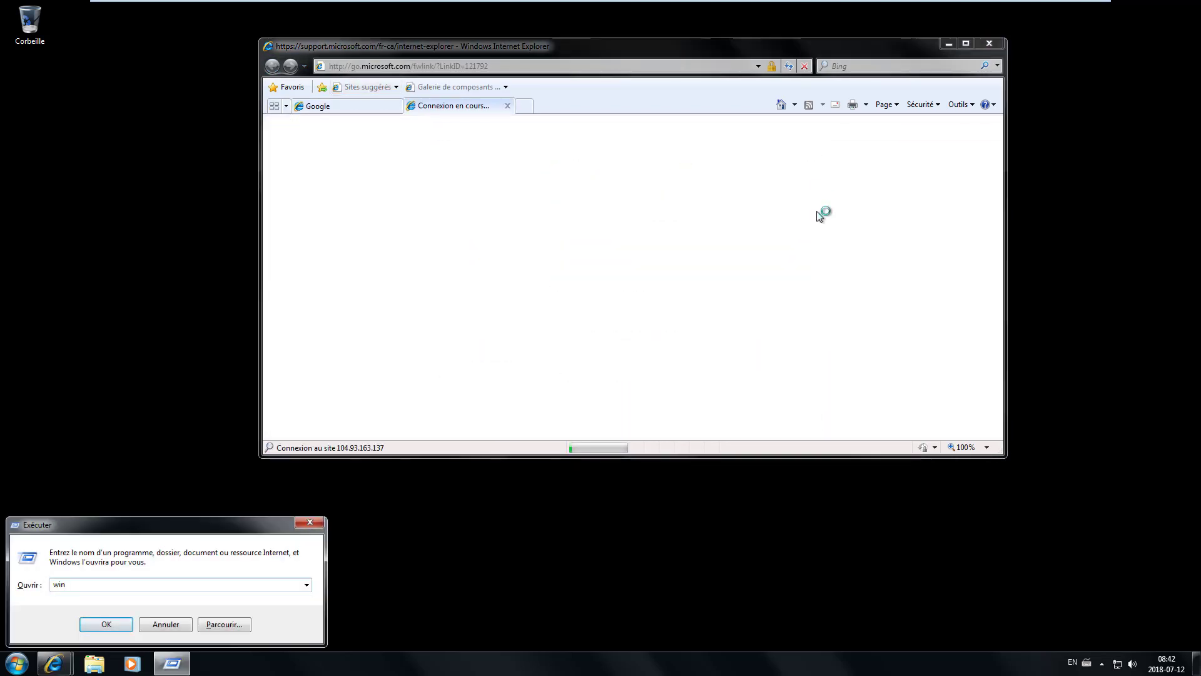
key("BackSpace")
key("BackSpace")
key("BackSpace")
type("cmd")
key("Return")
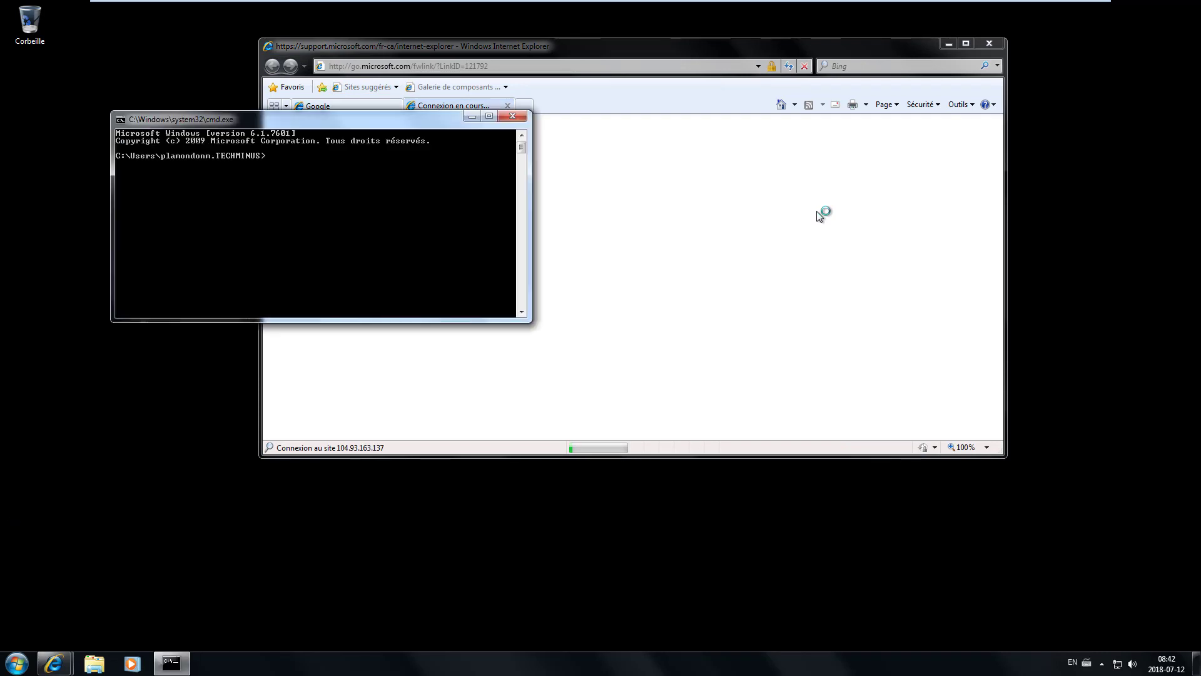
type("winver")
key("Return")
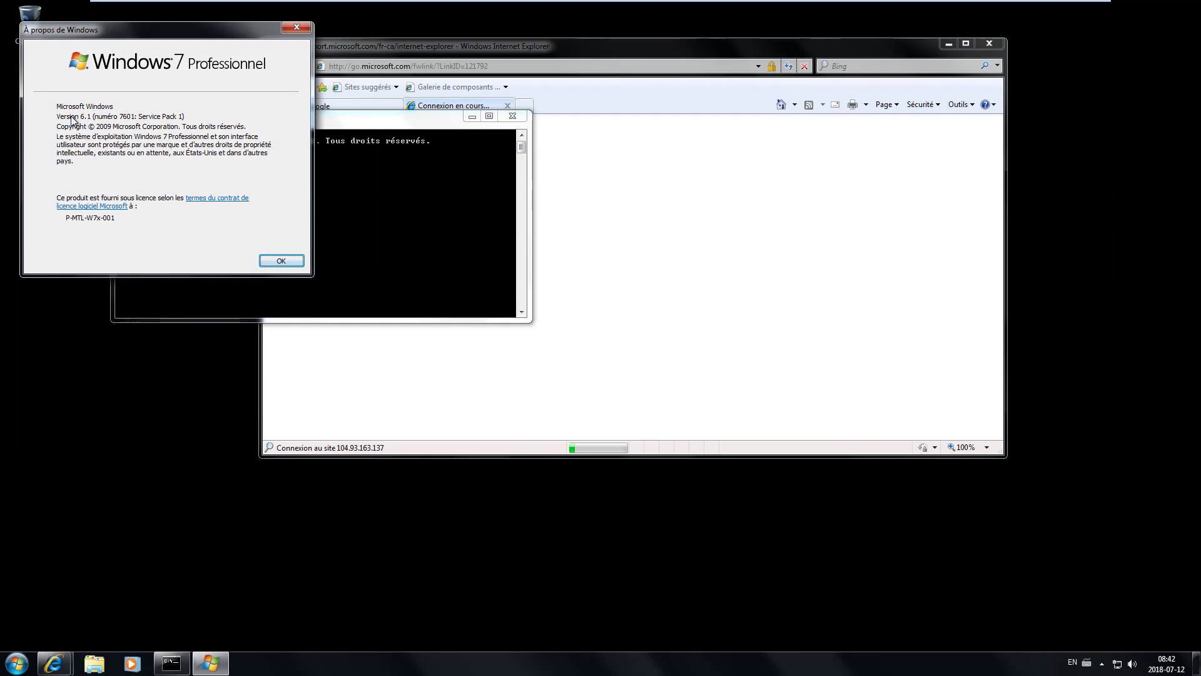
left_click(626, 203)
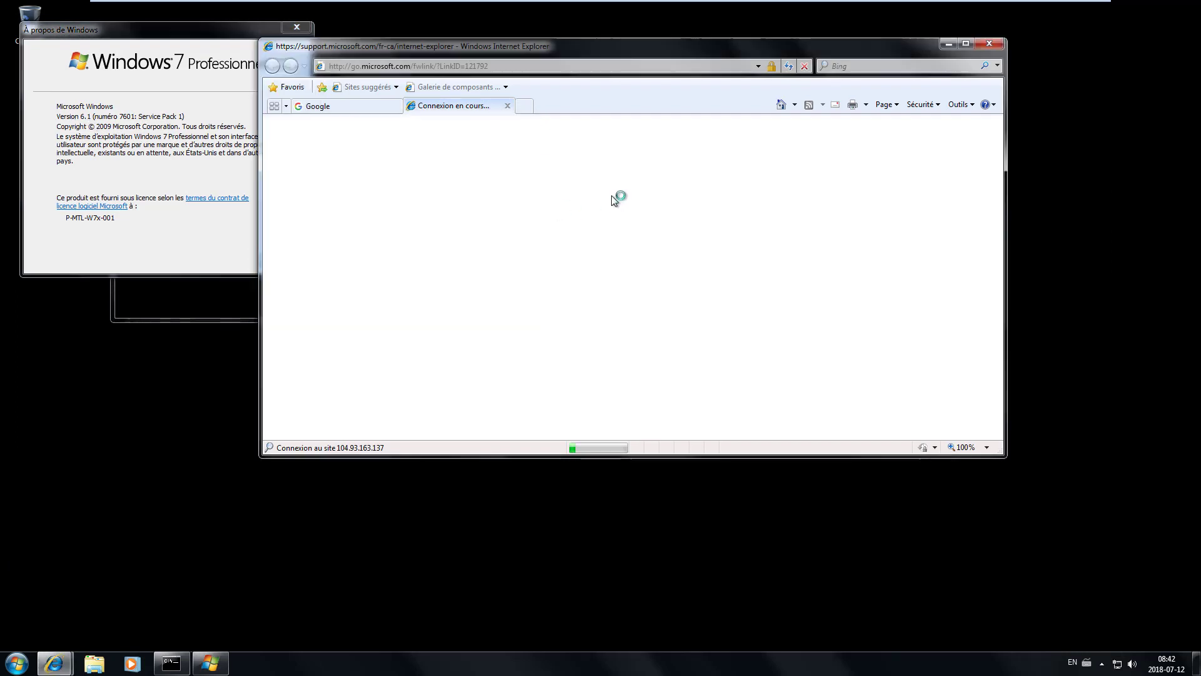
- Search Google for 'RSAT Windows 6.1' and open Microsoft's French RSAT download result
left_click(508, 108)
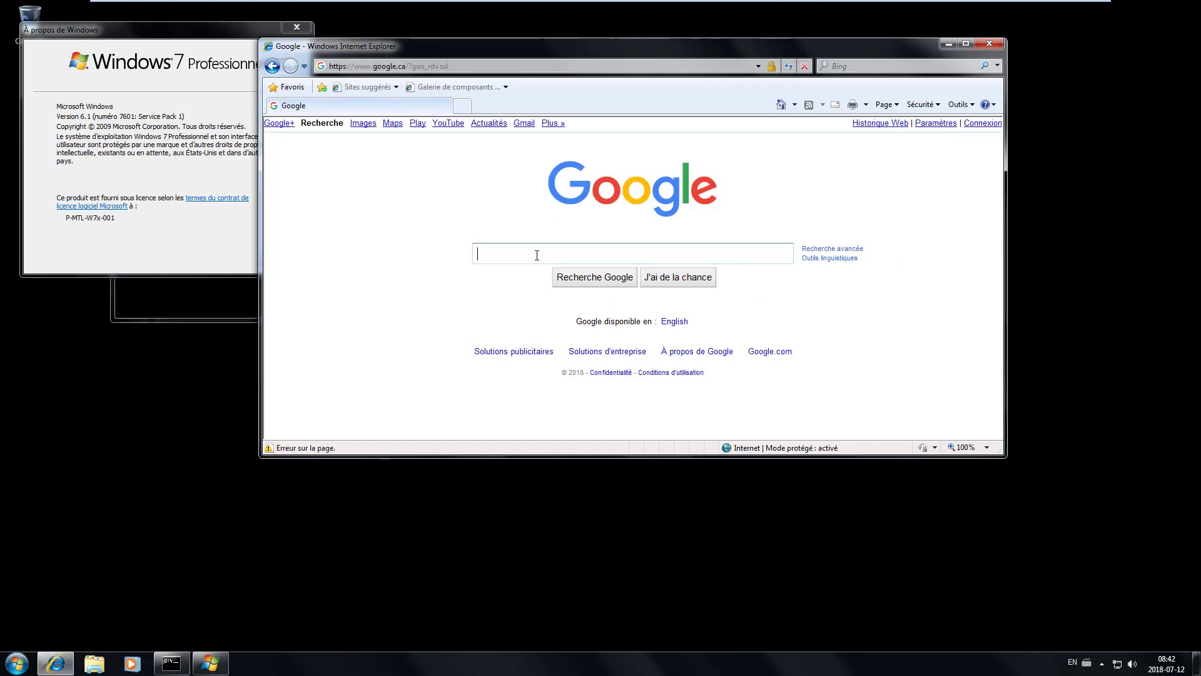
type("R")
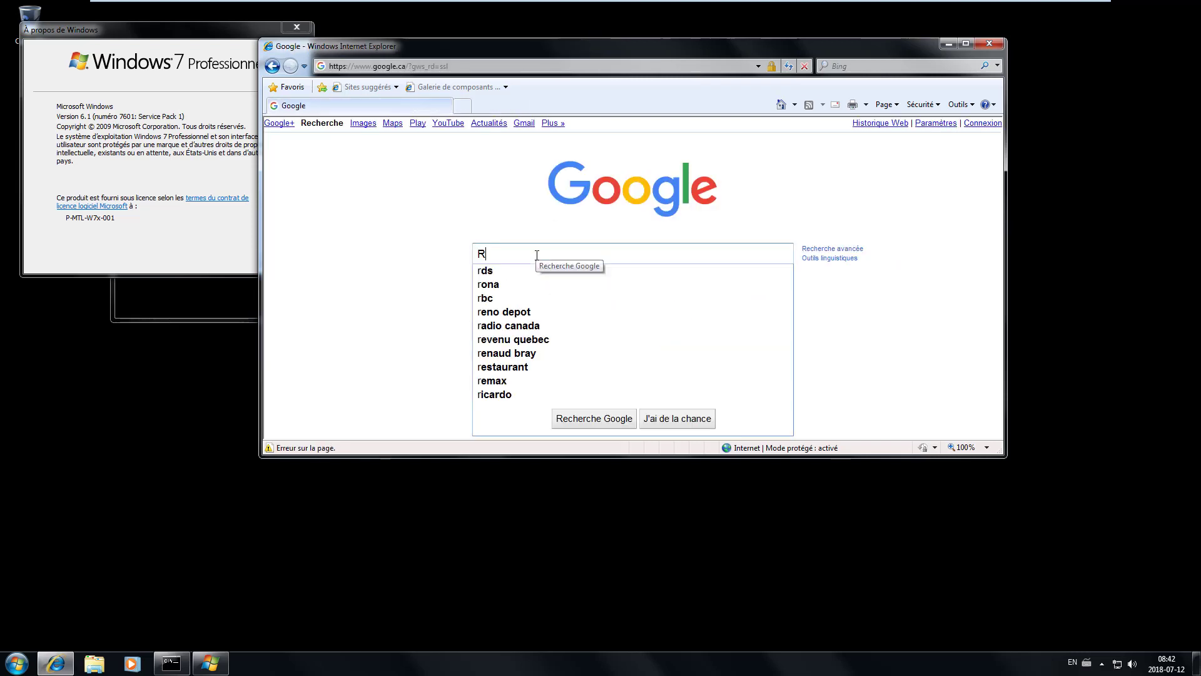
type("SAT Wi")
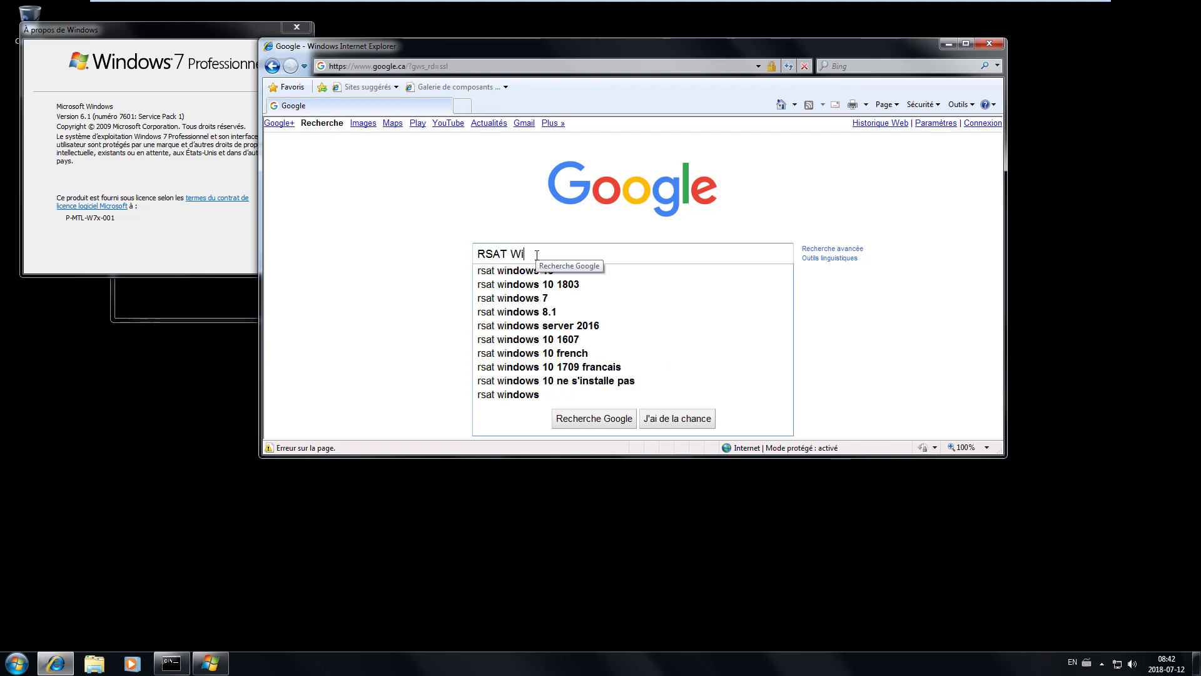
type("ndows 6.1")
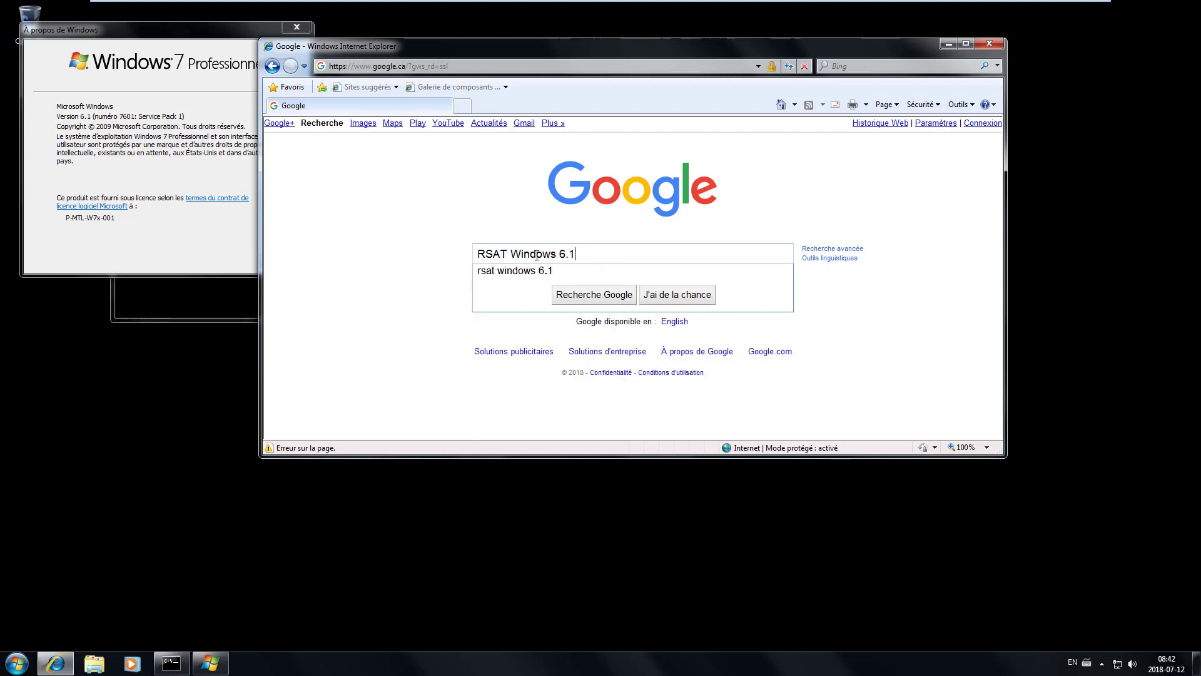
key("Return")
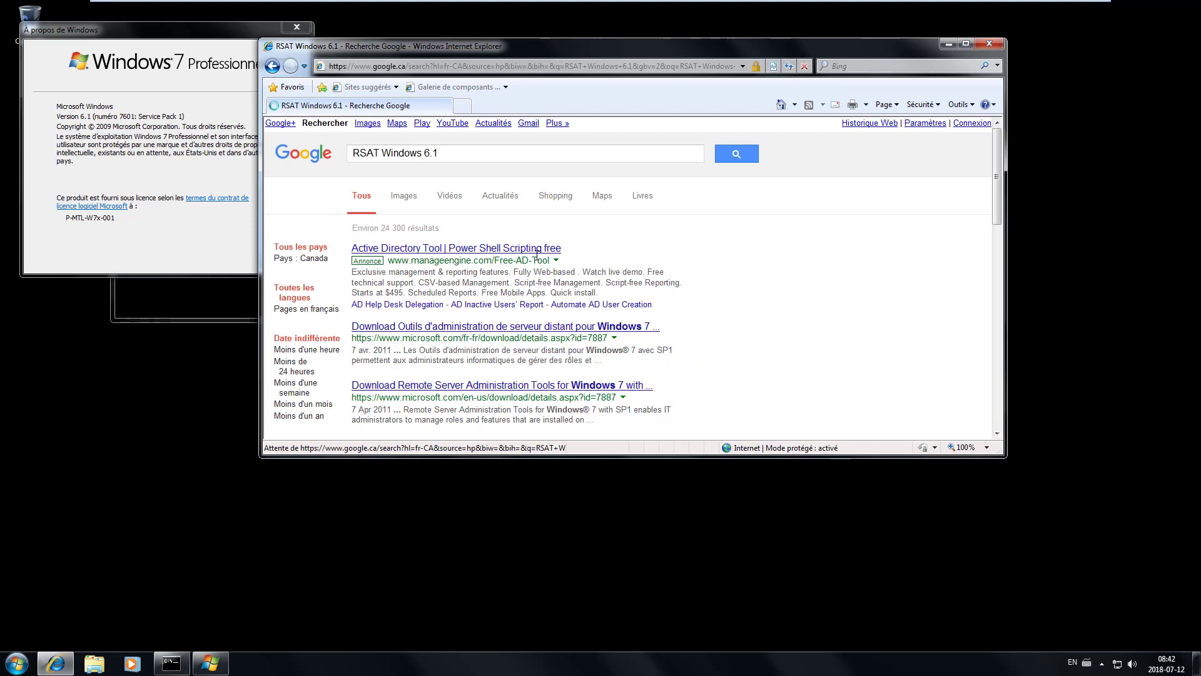
scroll(585, 269, "down", 3)
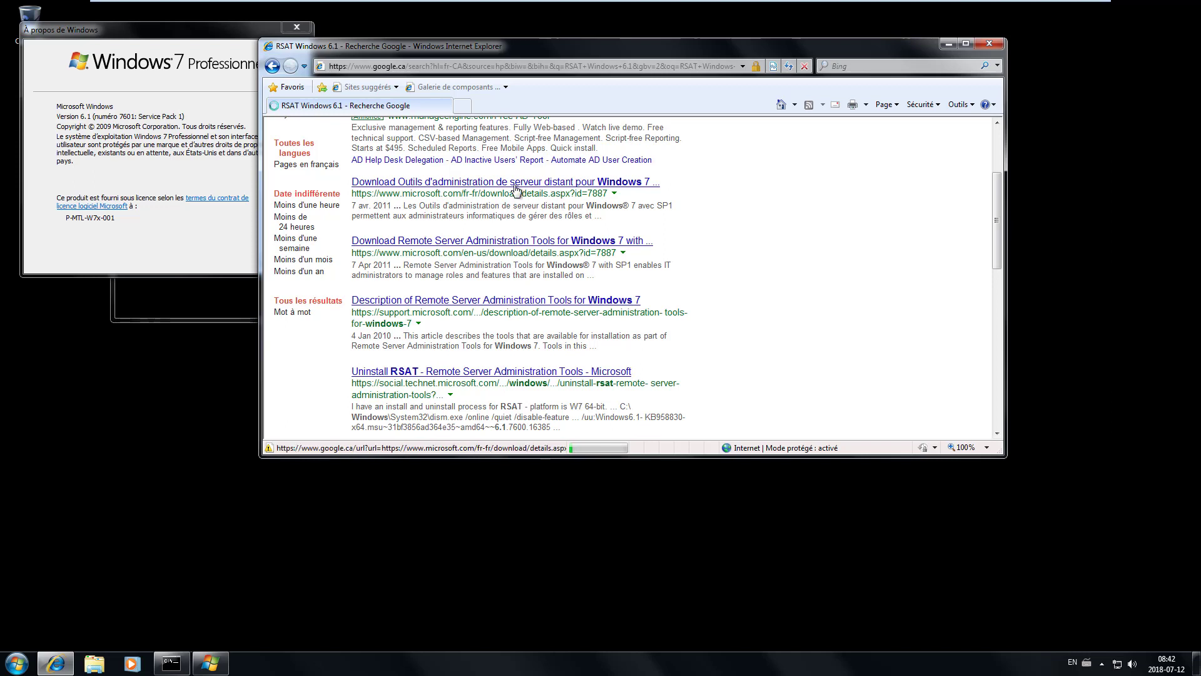
left_click(582, 186)
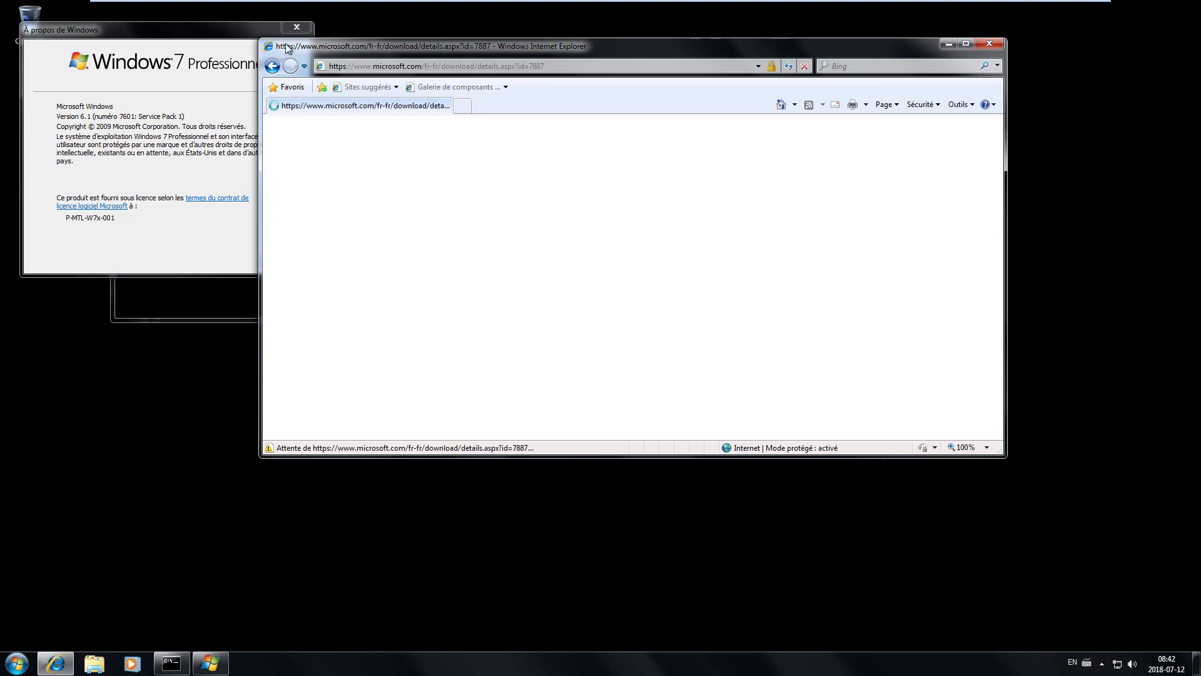
left_click(297, 27)
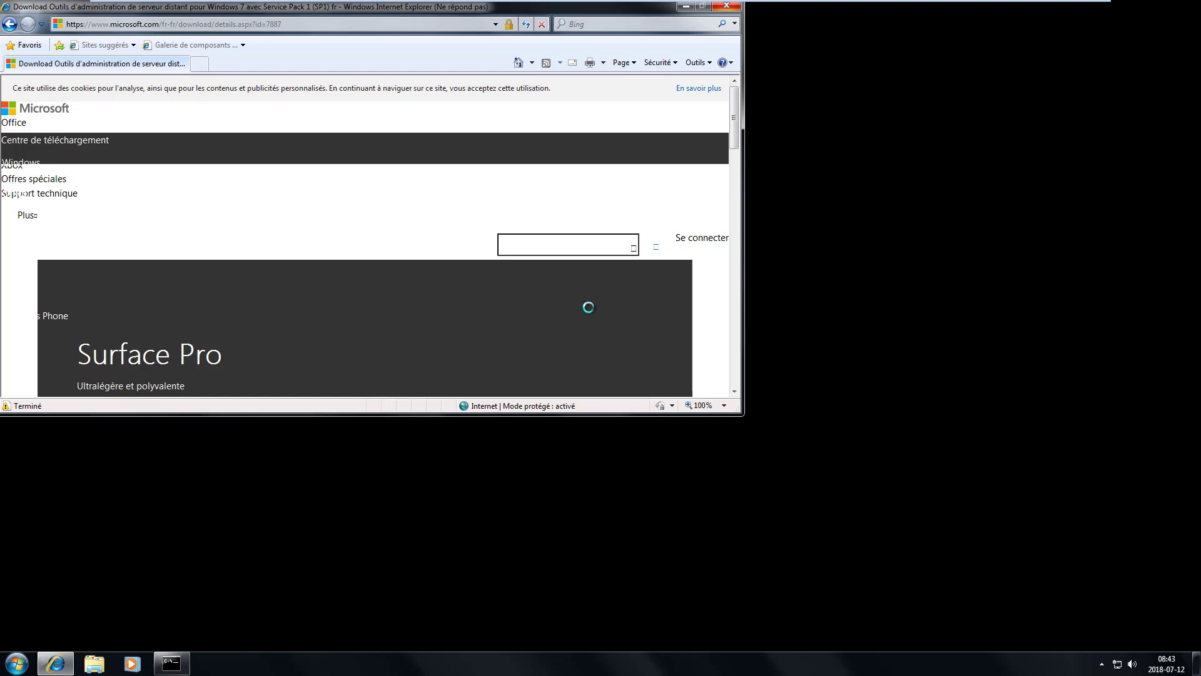
- Force-close the frozen Internet Explorer window and close the command prompt
left_click(732, 13)
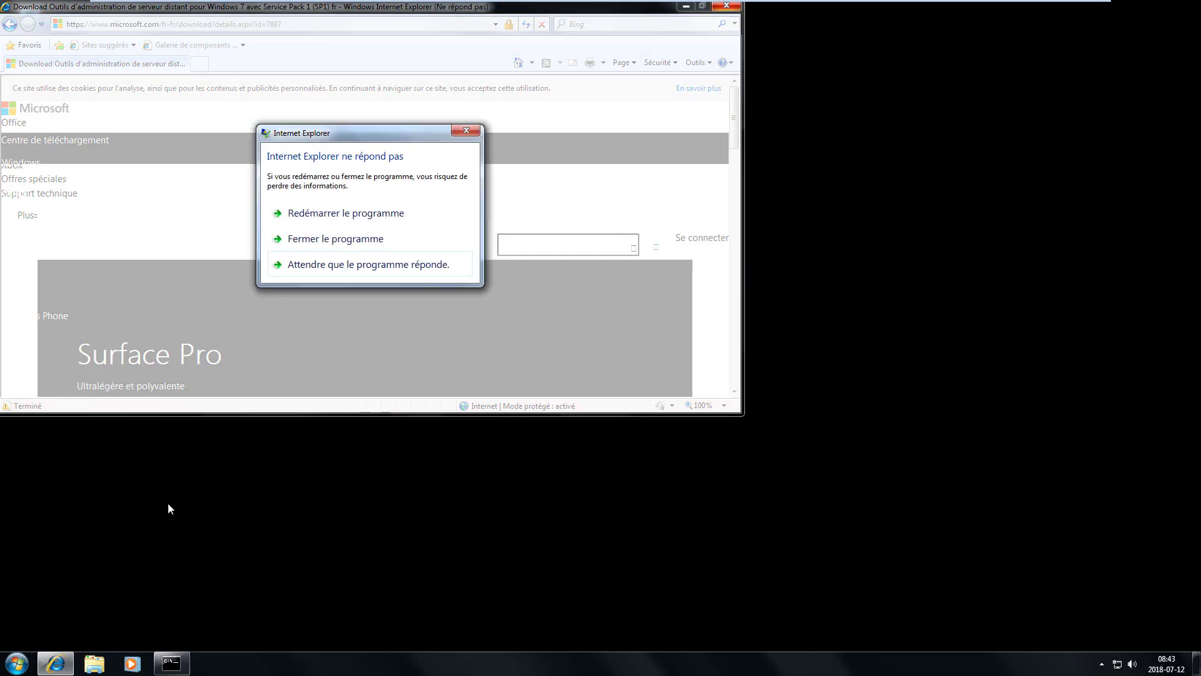
left_click(370, 244)
left_click(17, 663)
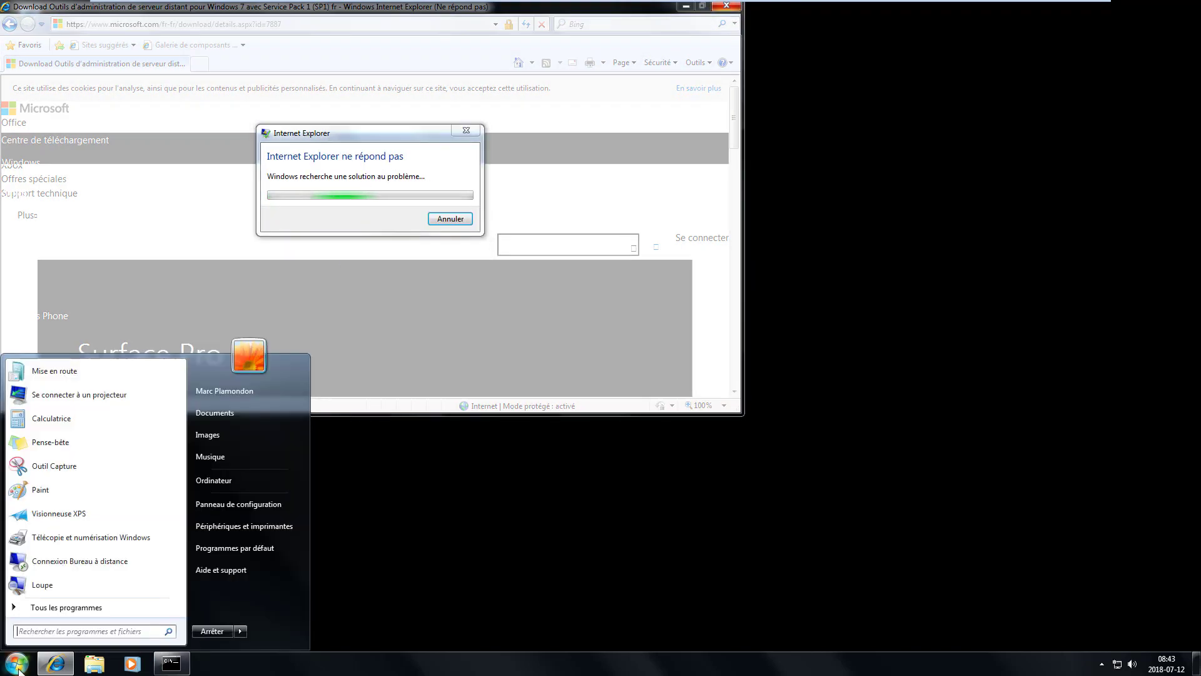
left_click(106, 606)
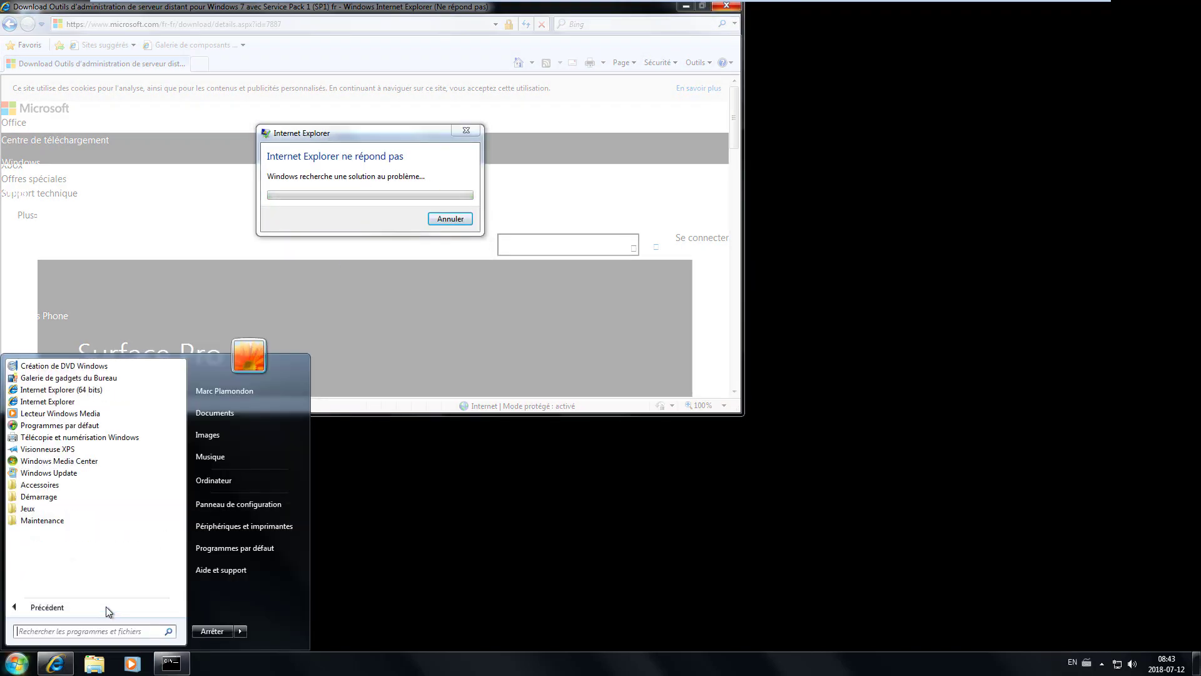
left_click(107, 606)
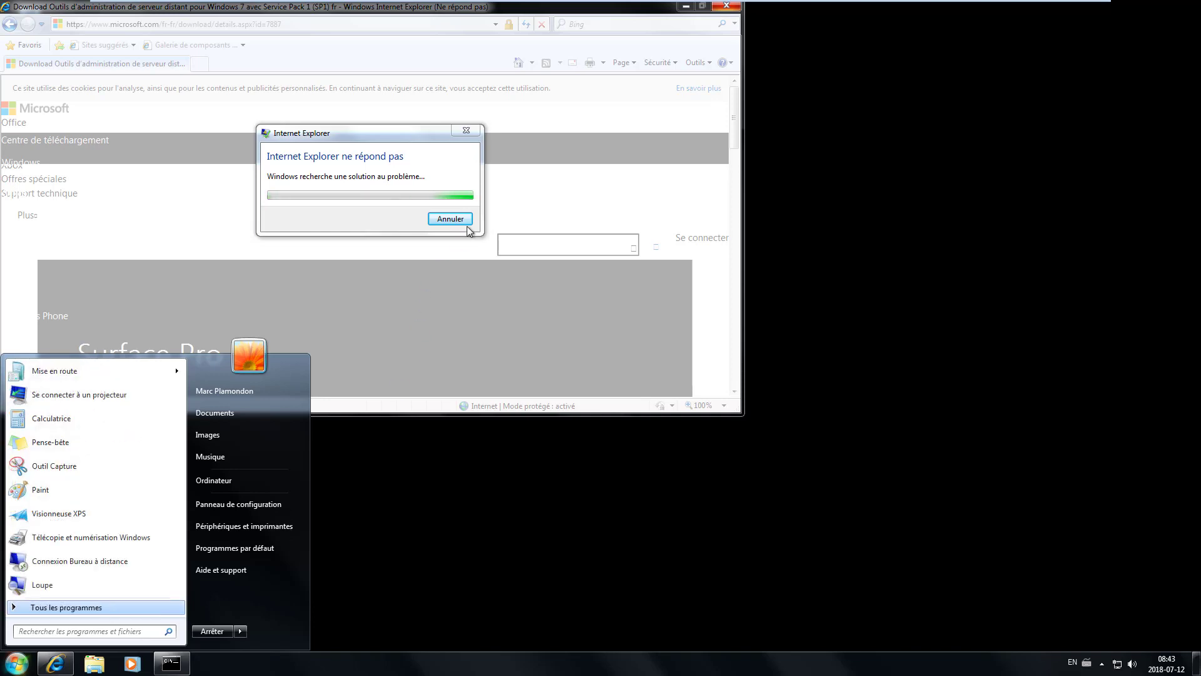
left_click(452, 219)
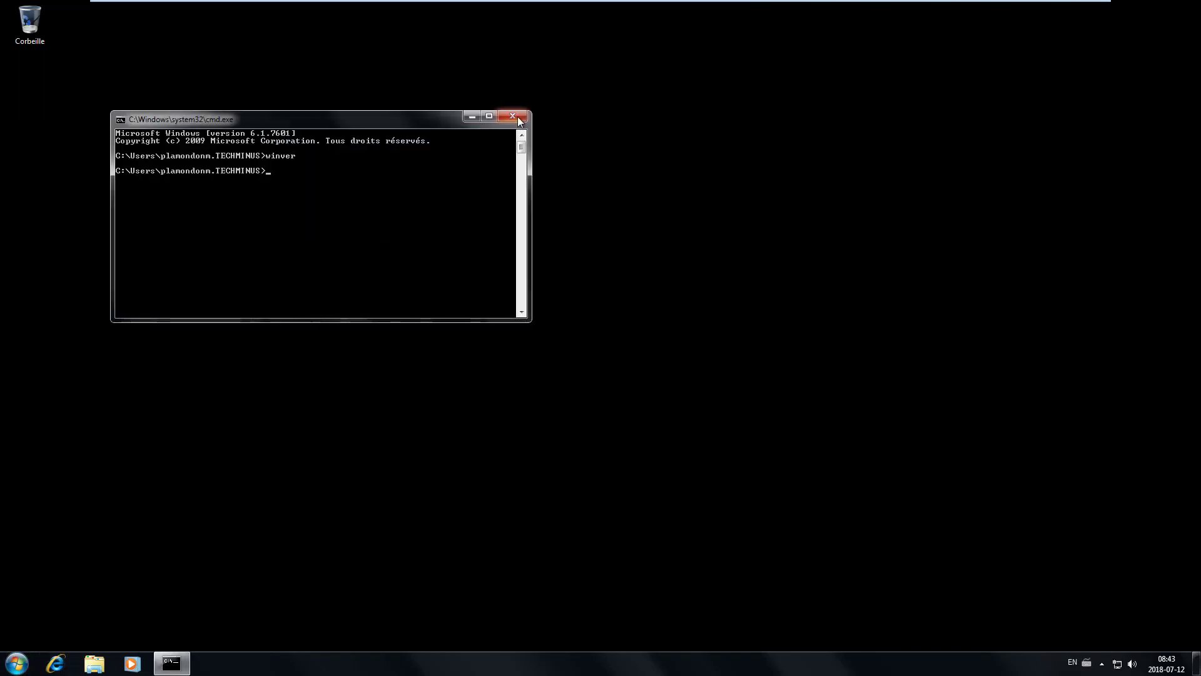
left_click(512, 116)
- Relaunch Internet Explorer to the start page and load google.ca
left_click(63, 657)
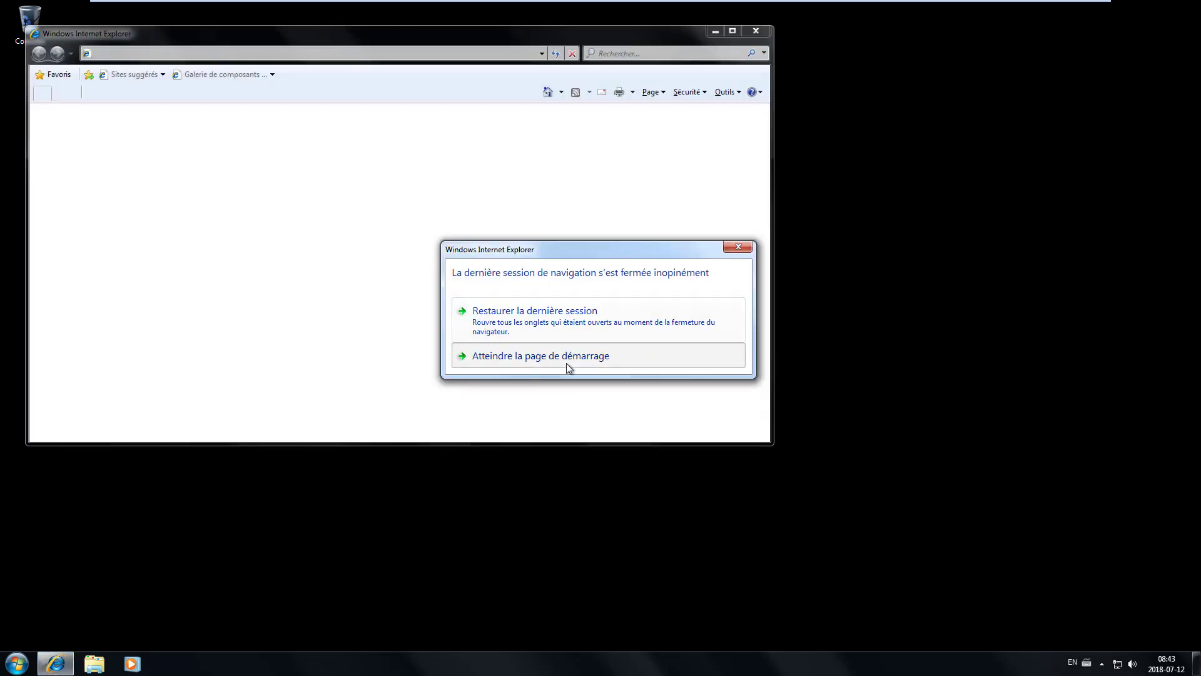
left_click(567, 364)
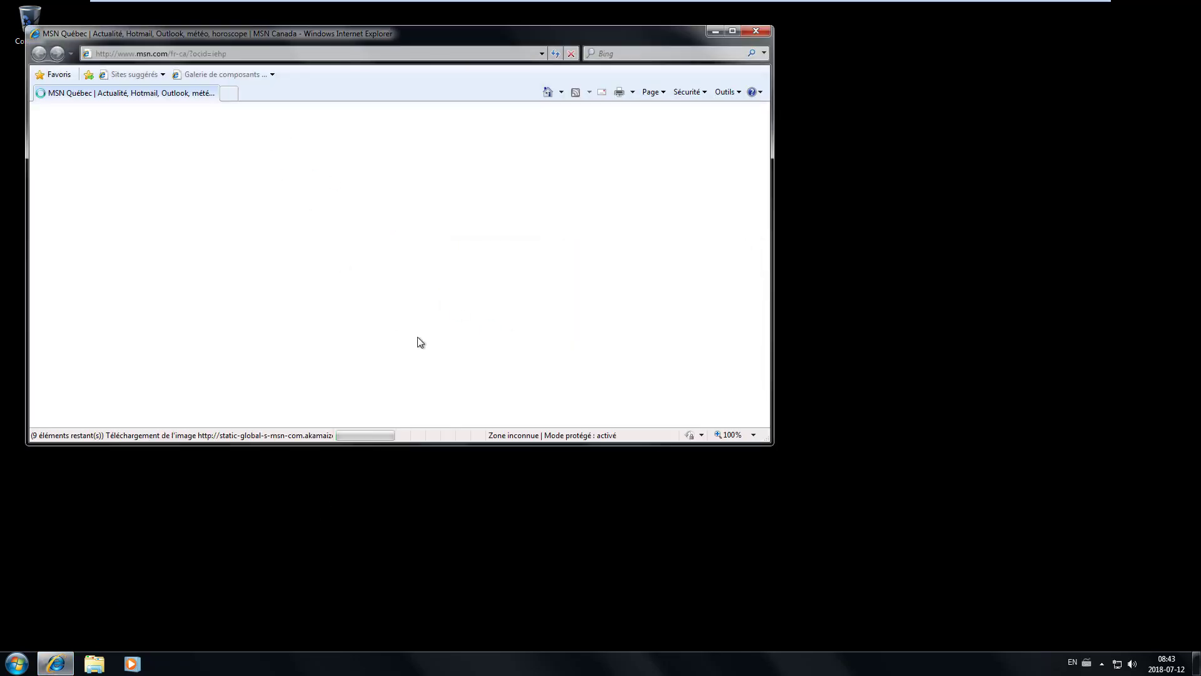
left_click(291, 55)
type("google.c")
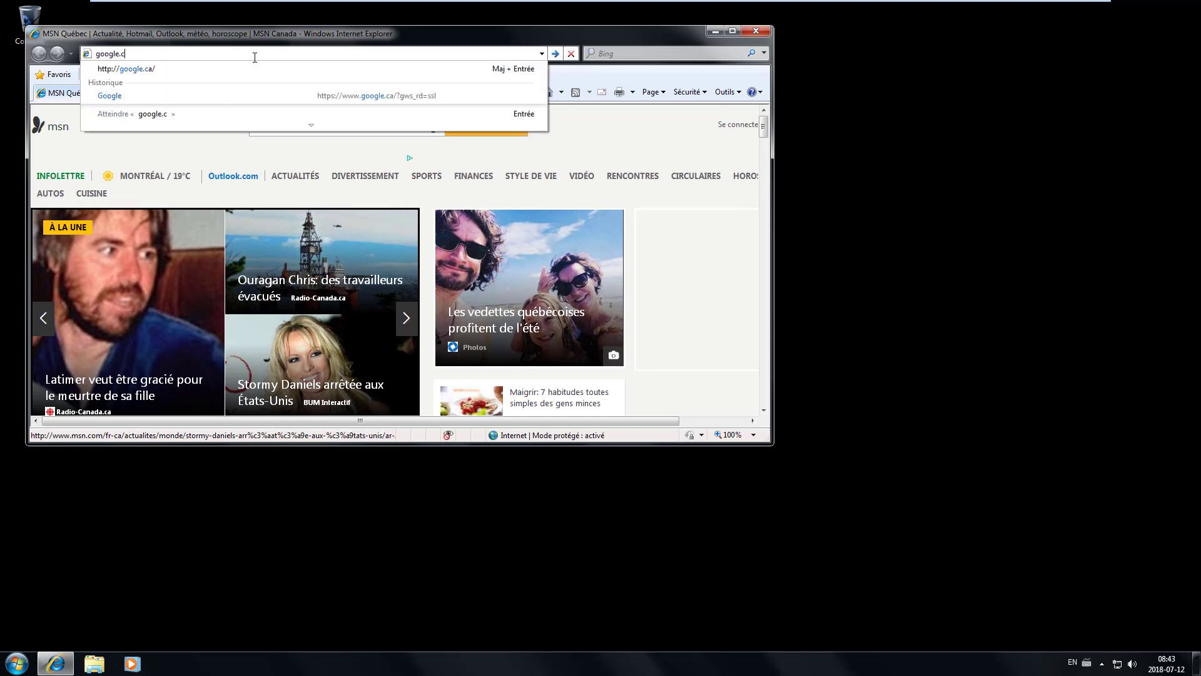
type("a")
key("Return")
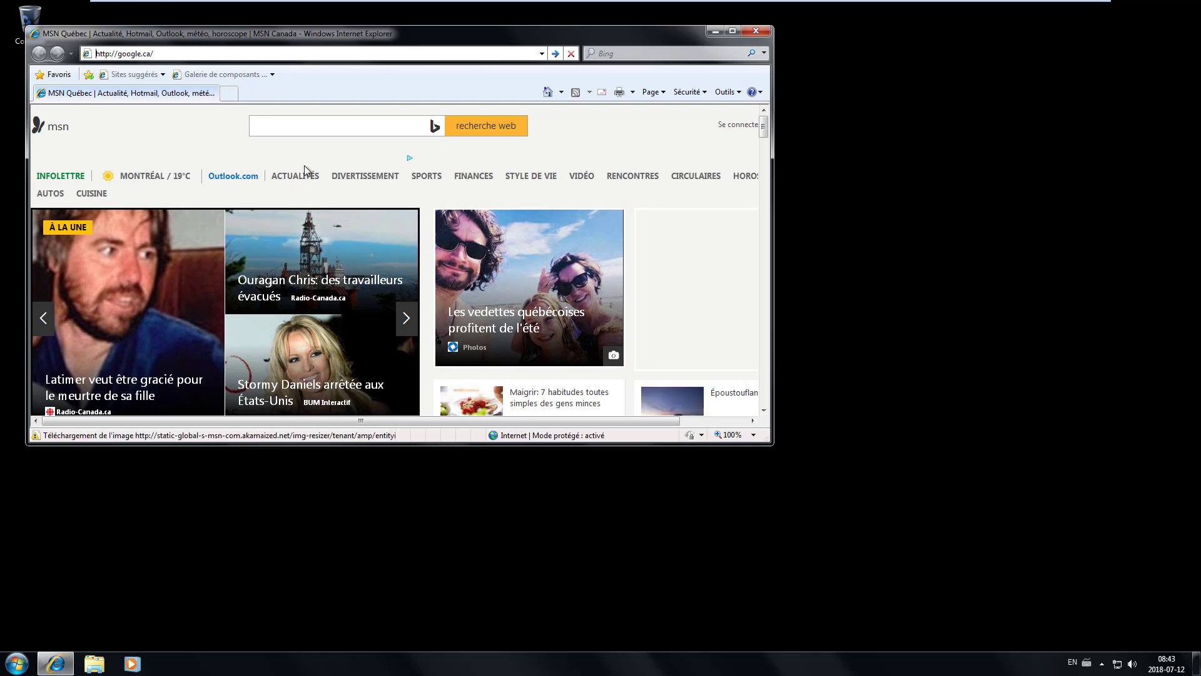
- Search Google for 'chrome' and maximize the browser window
left_click(287, 121)
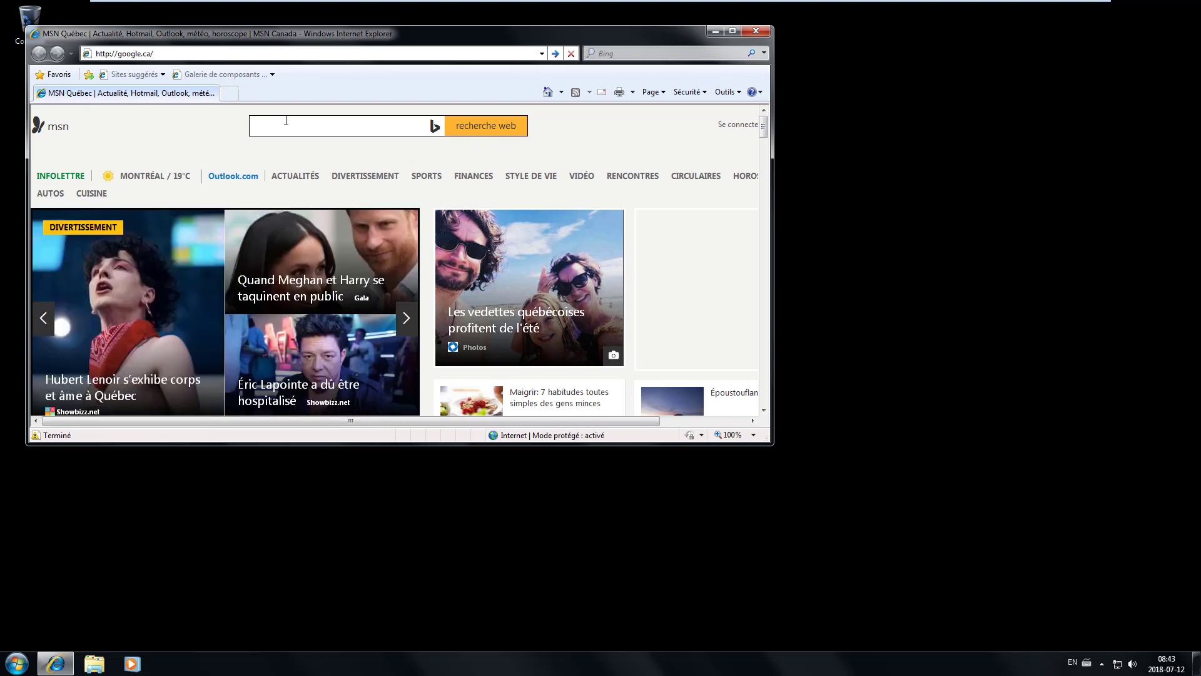
key("Return")
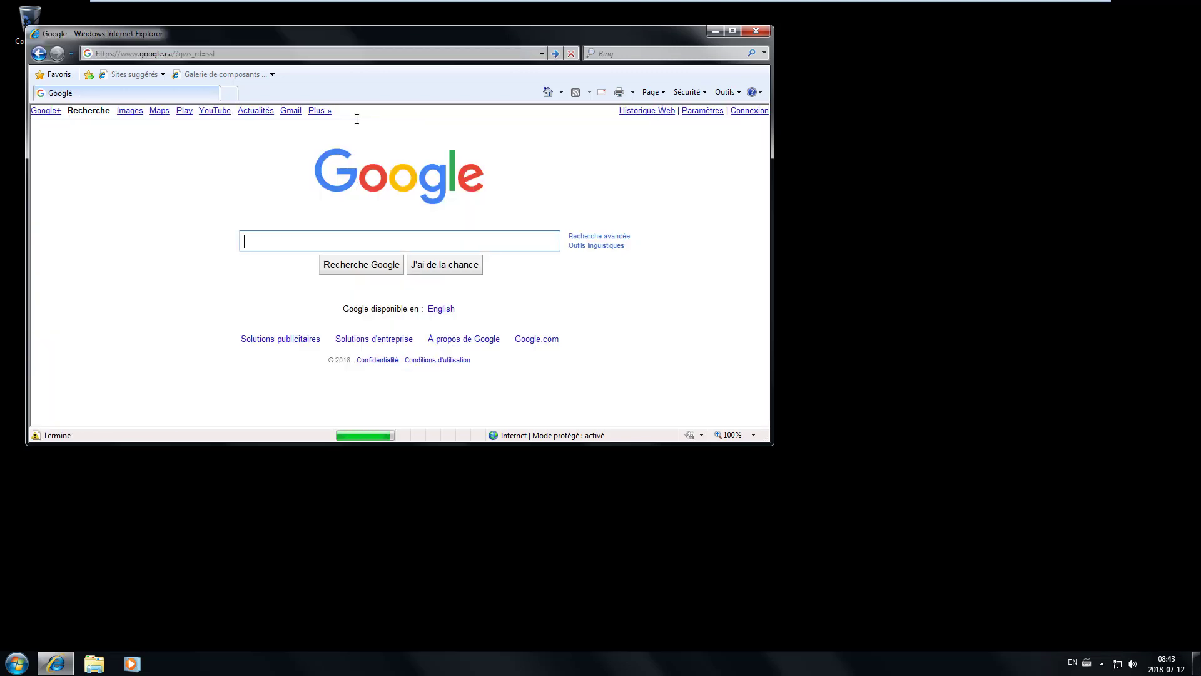
left_click(311, 241)
type("chrome")
key("Return")
left_click(732, 30)
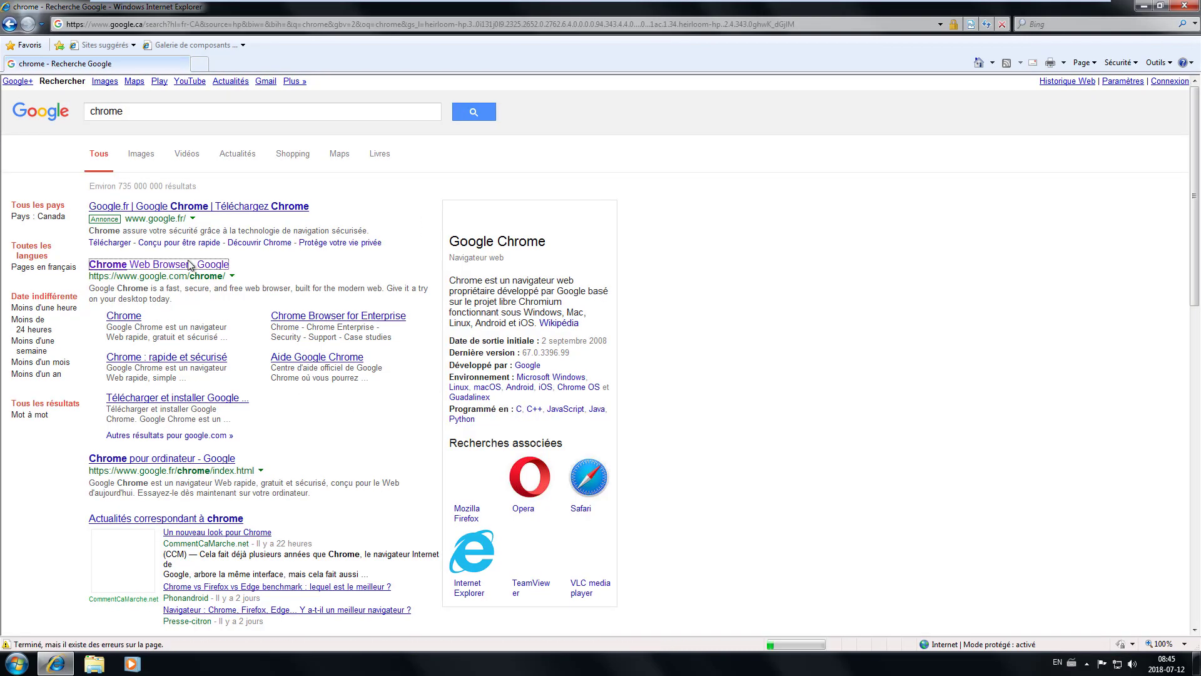
- Install Google Chrome via Accepter et installer, allowing the installer to run with elevation
left_click(187, 265)
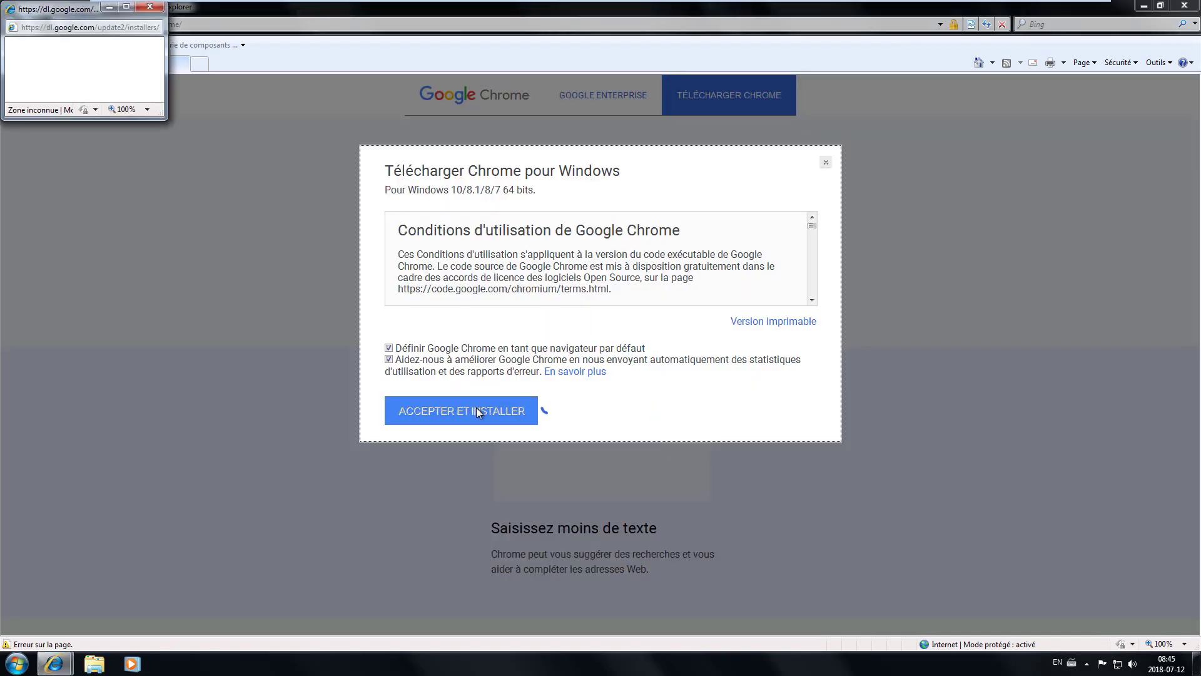
left_click(475, 407)
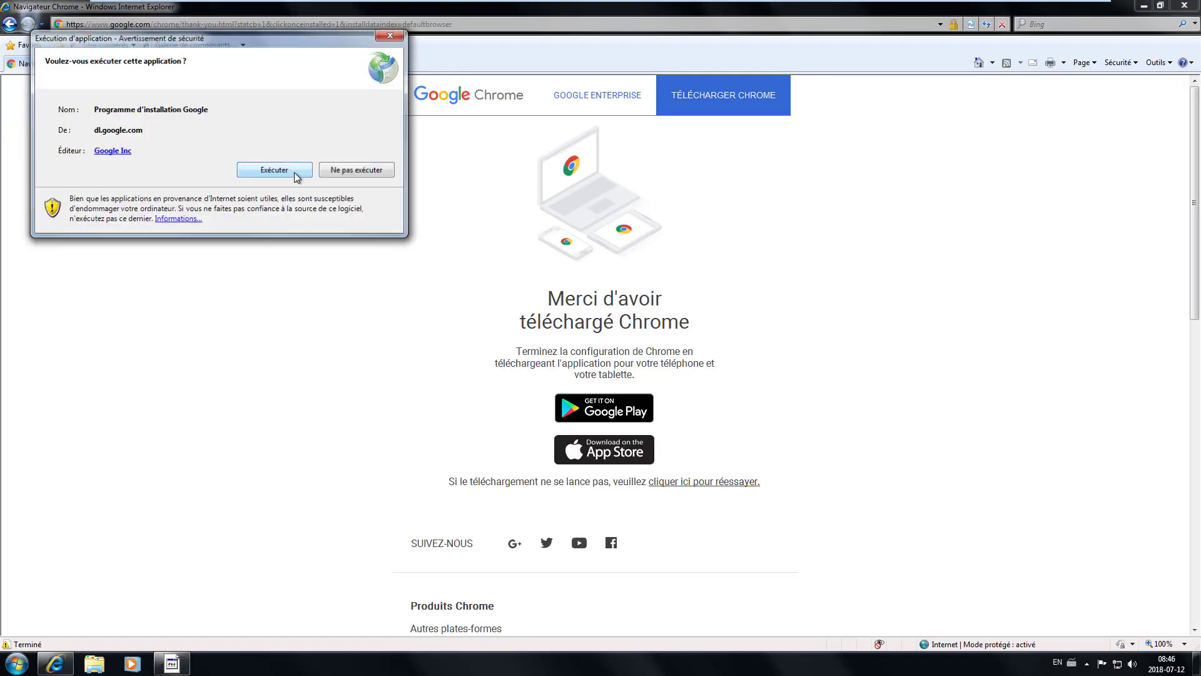
left_click(328, 169)
left_click(690, 352)
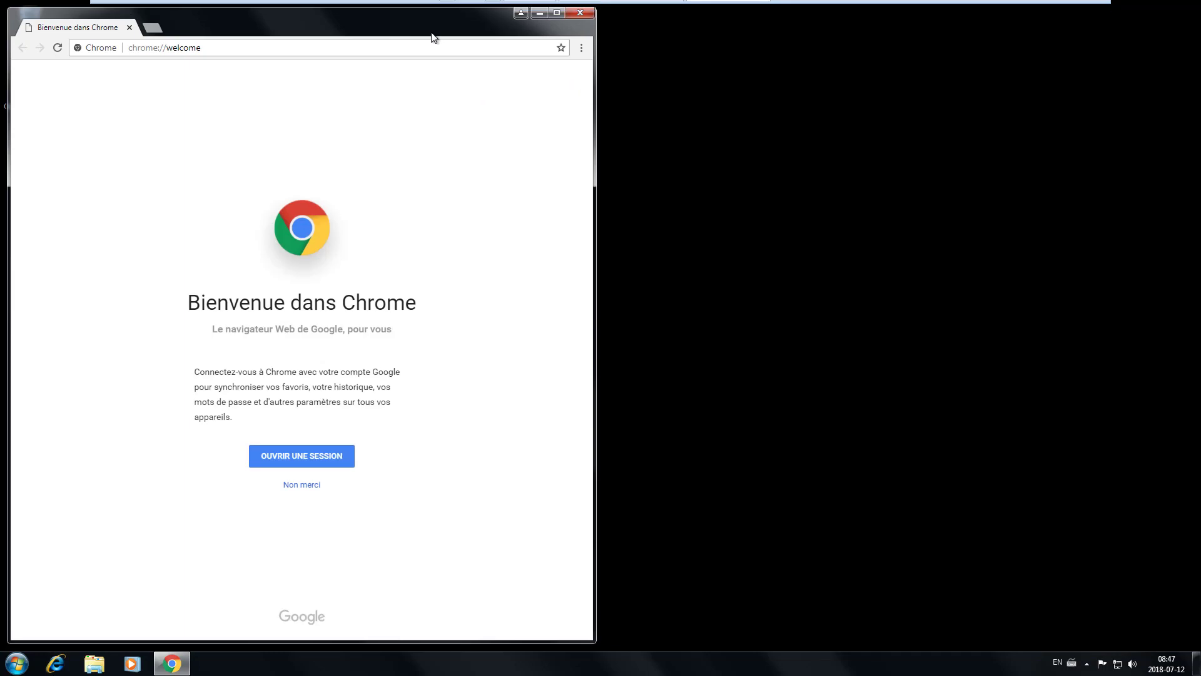
- Maximize Chrome and search Google for 'rsat windows 6.1'
left_click(558, 14)
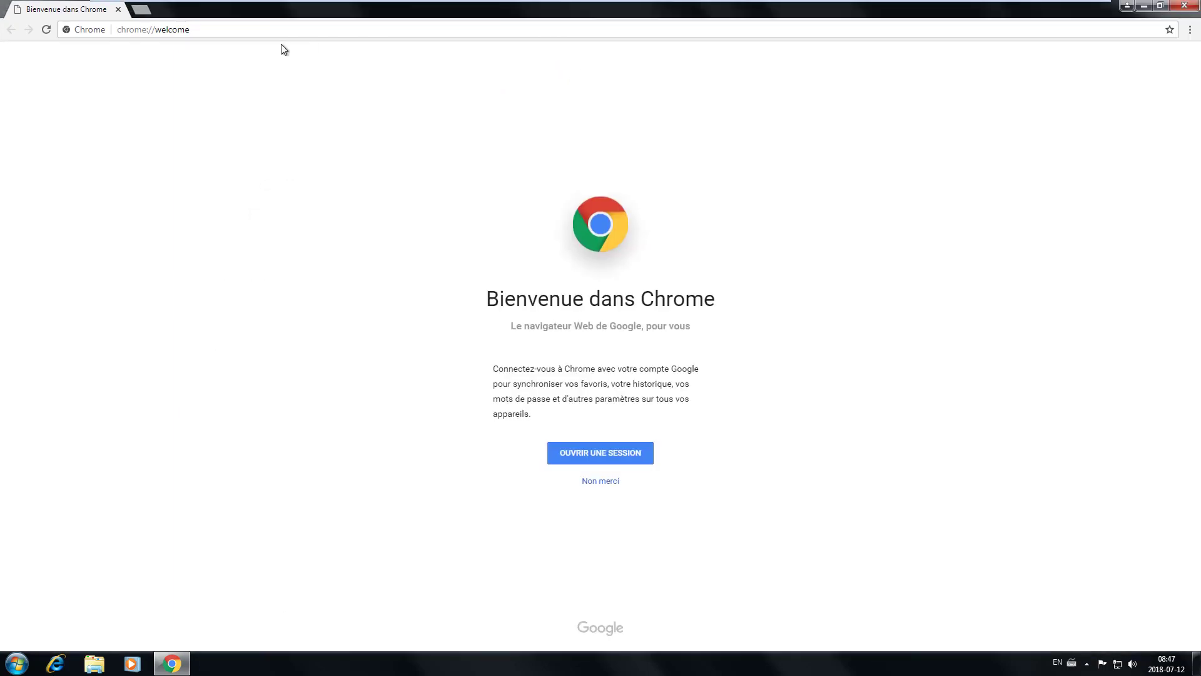
left_click(279, 29)
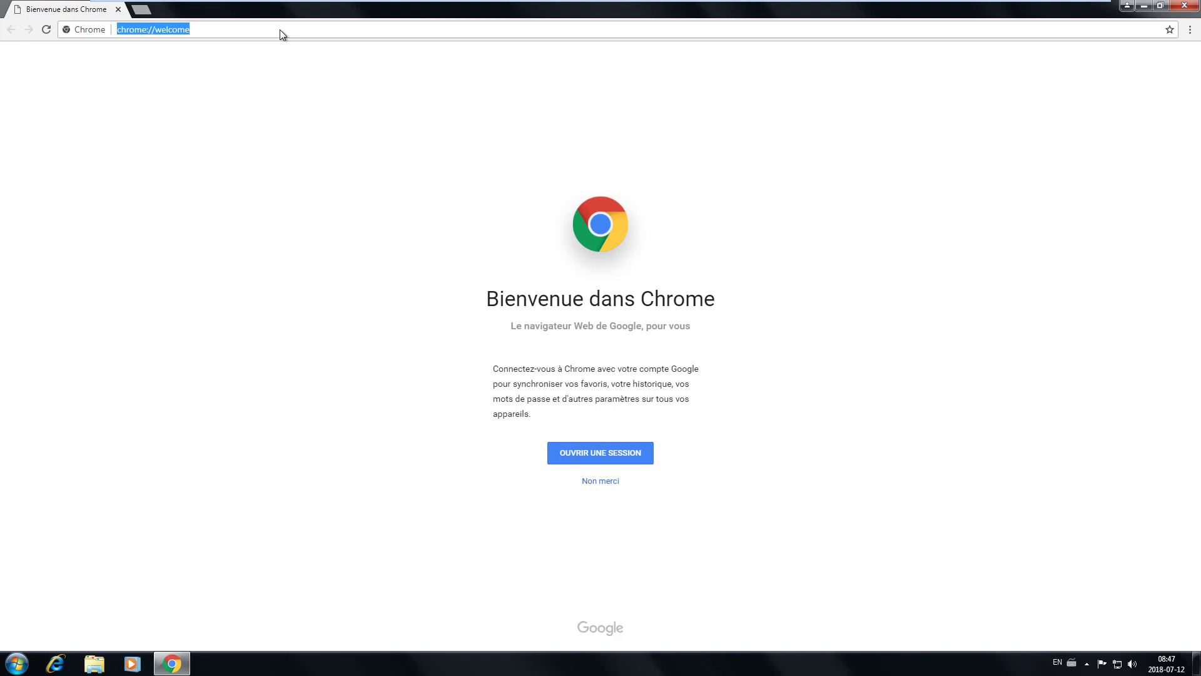
type("rsat")
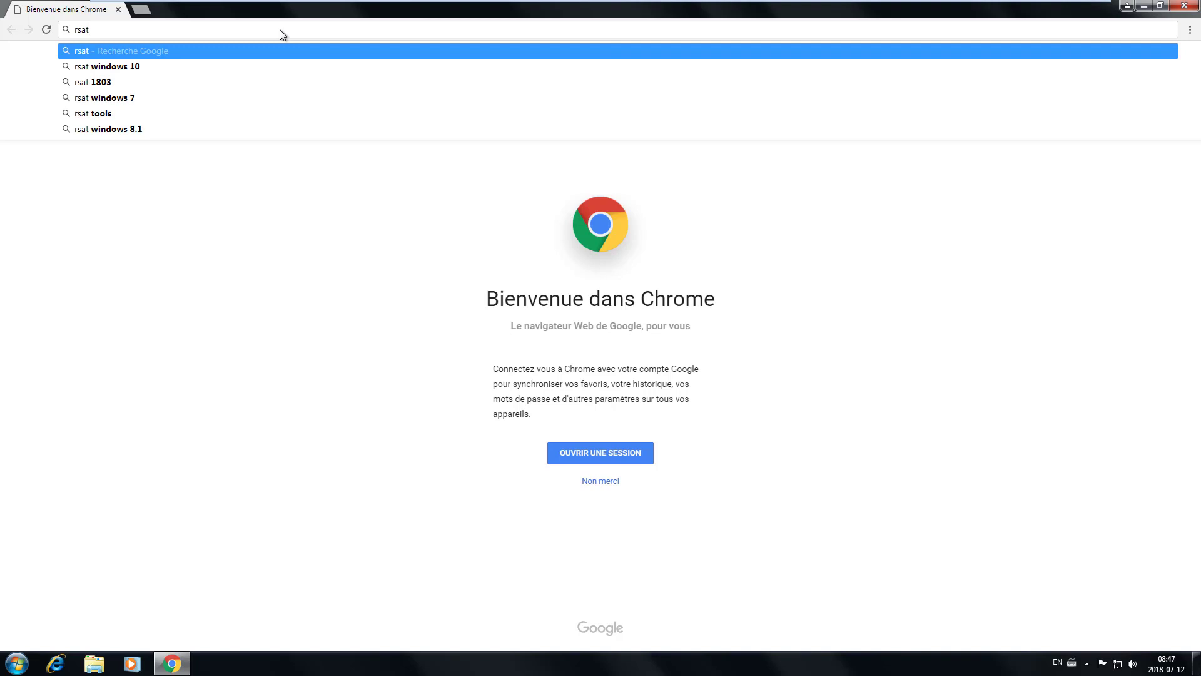
type(" window")
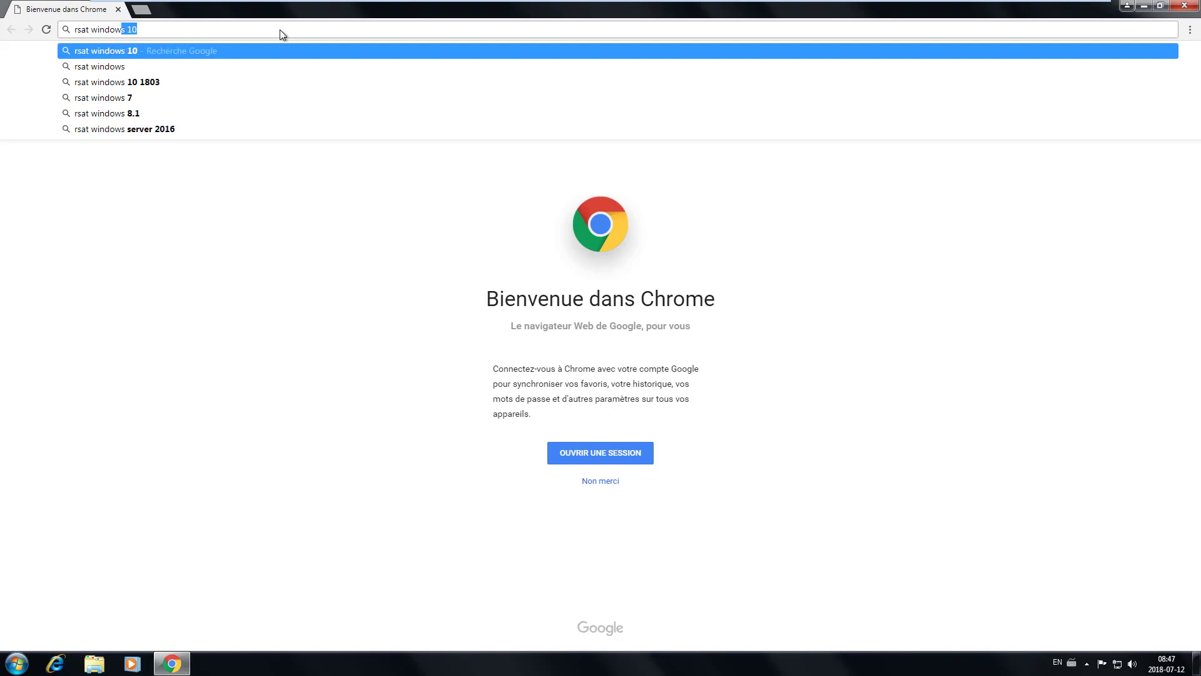
type("s 6.1")
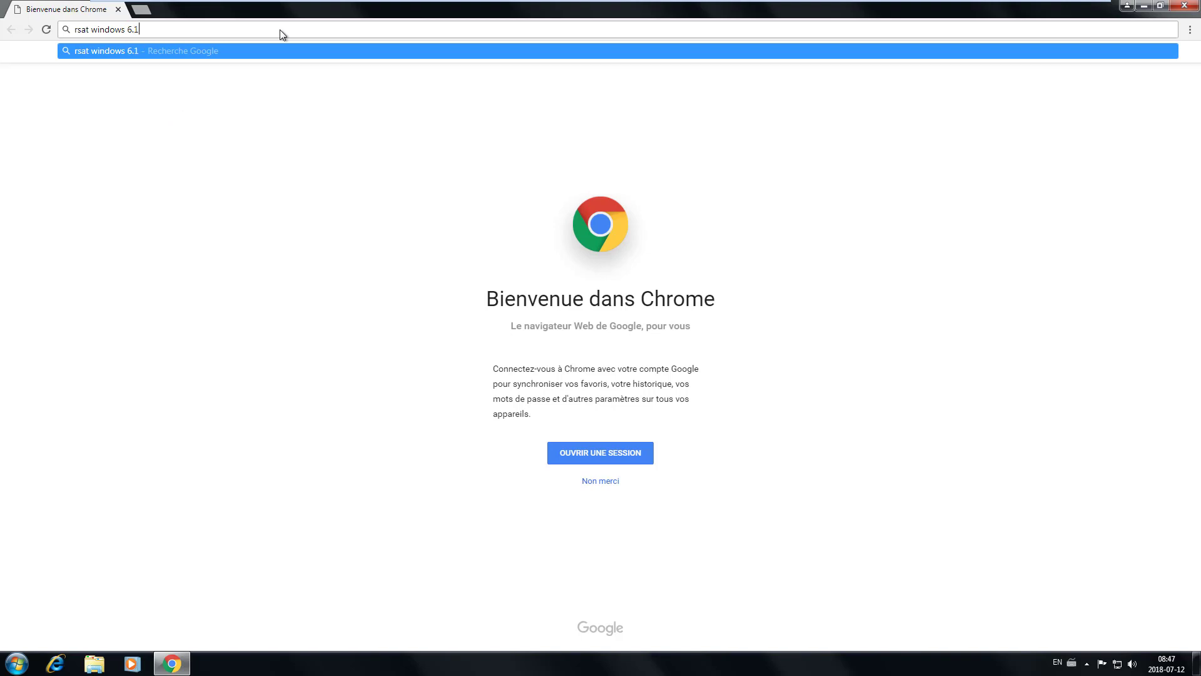
key("Return")
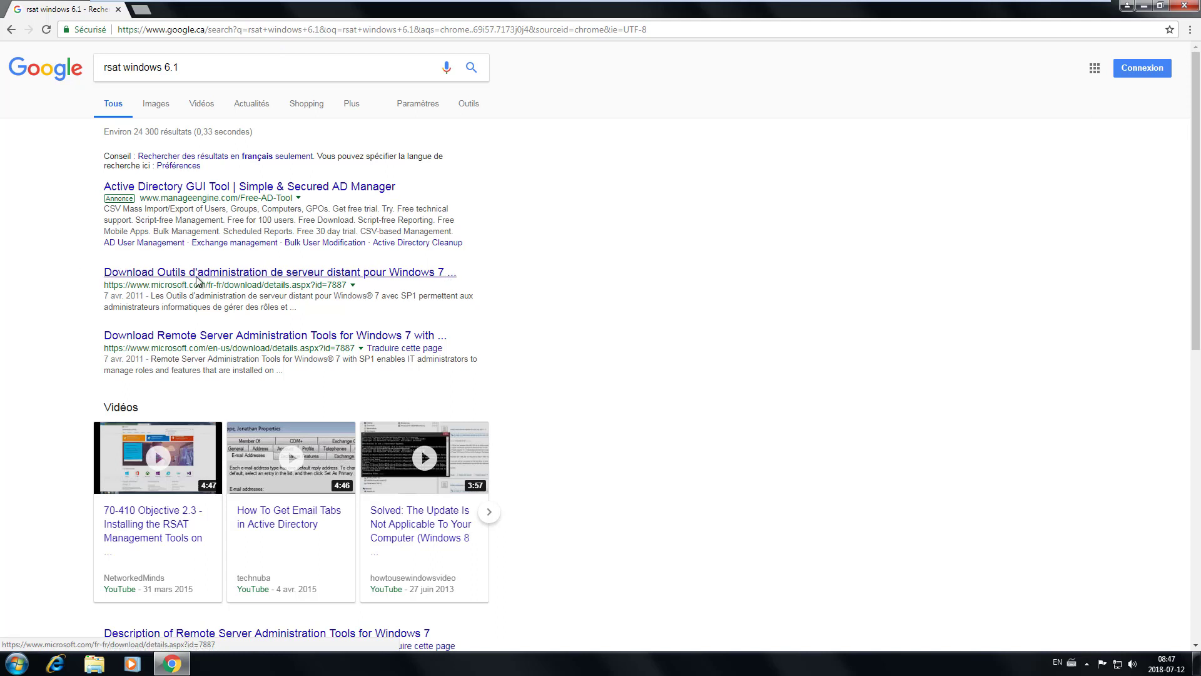
- Download the x64 Windows6.1-KB958830-x64-RefreshPkg.msu from Microsoft's RSAT page, then close Chrome
left_click(344, 277)
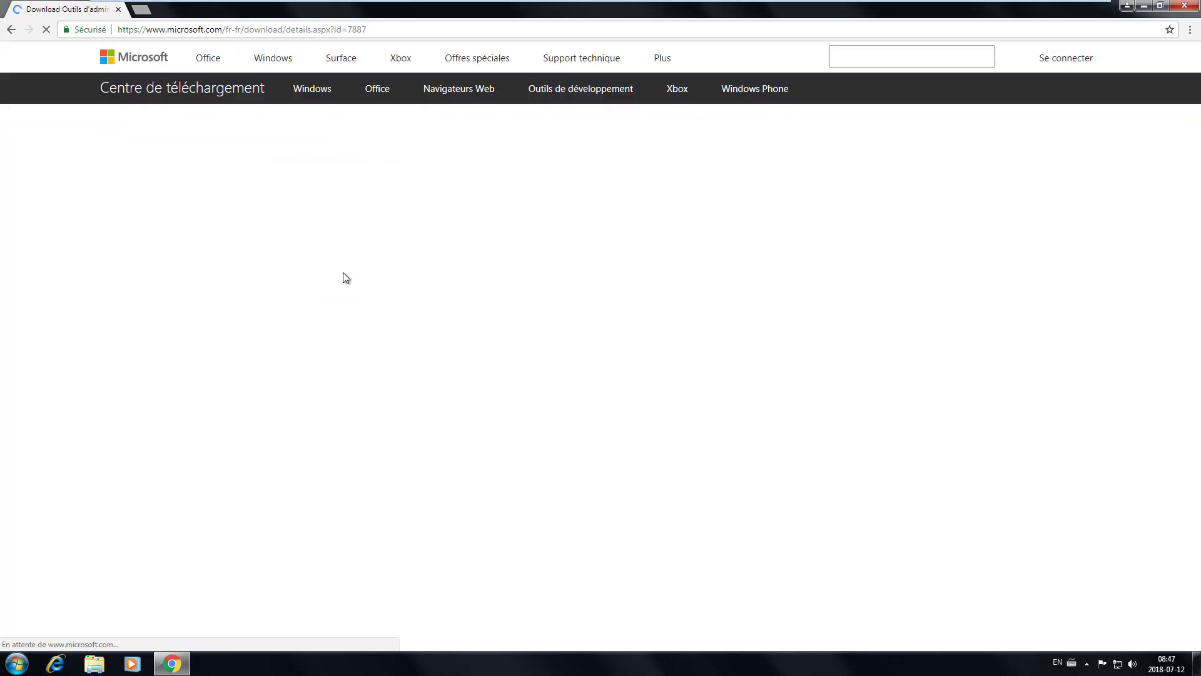
scroll(553, 284, "down", 3)
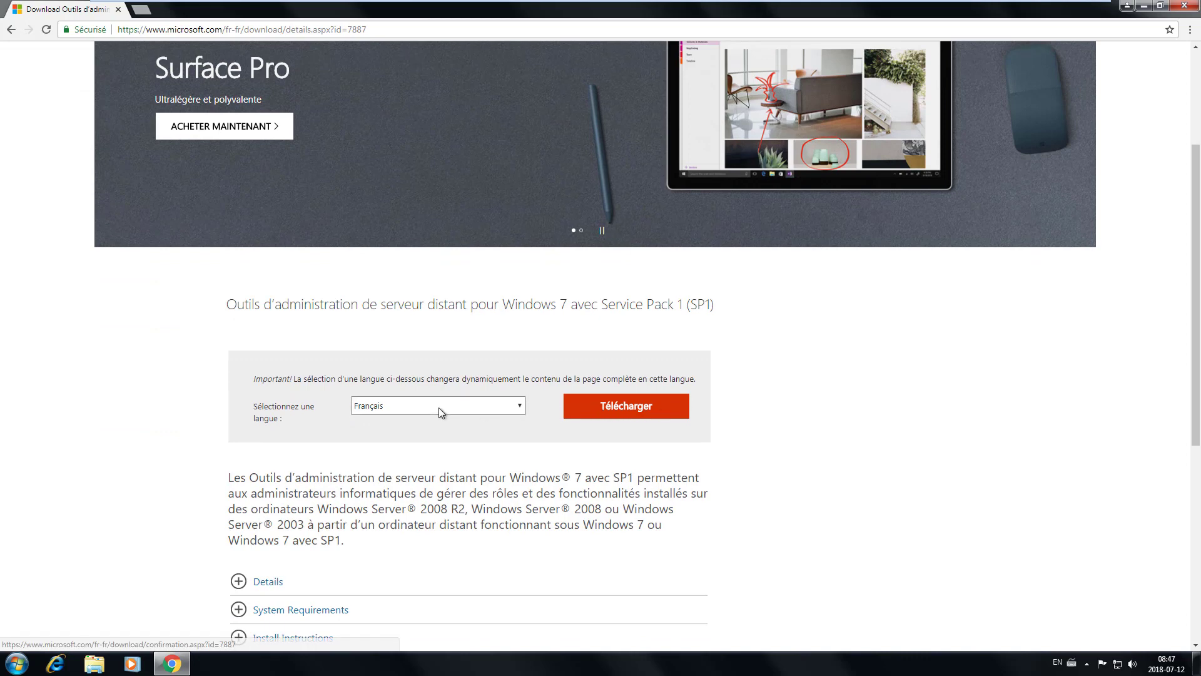
left_click(642, 407)
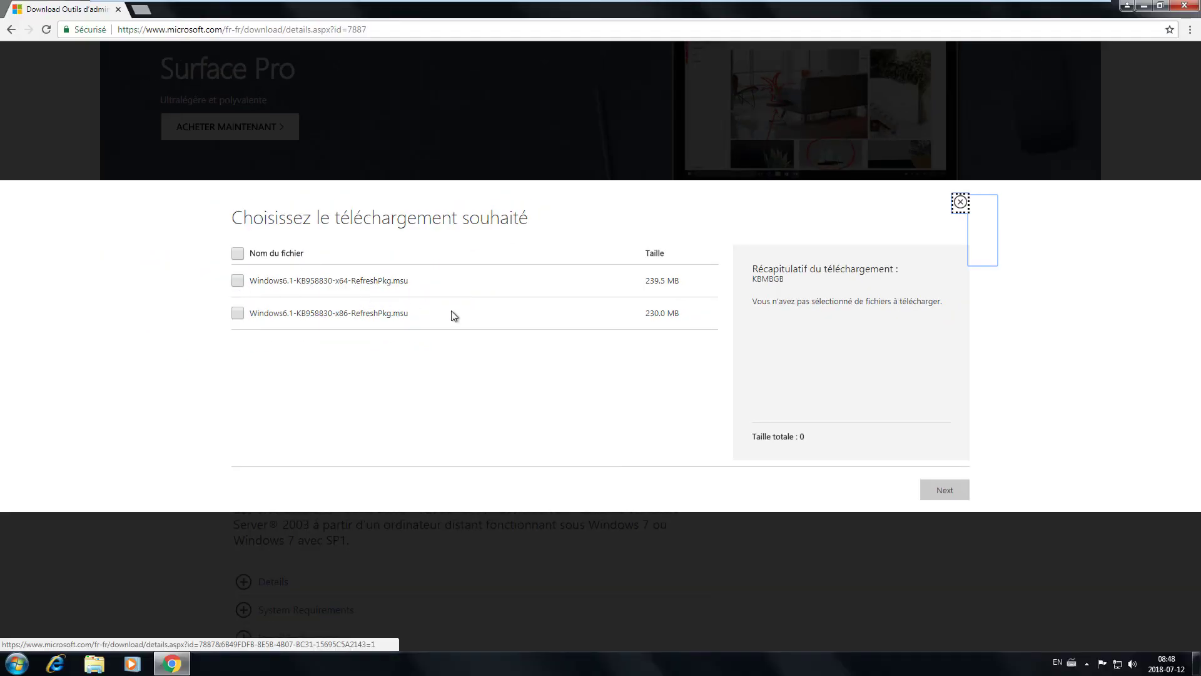
left_click(238, 282)
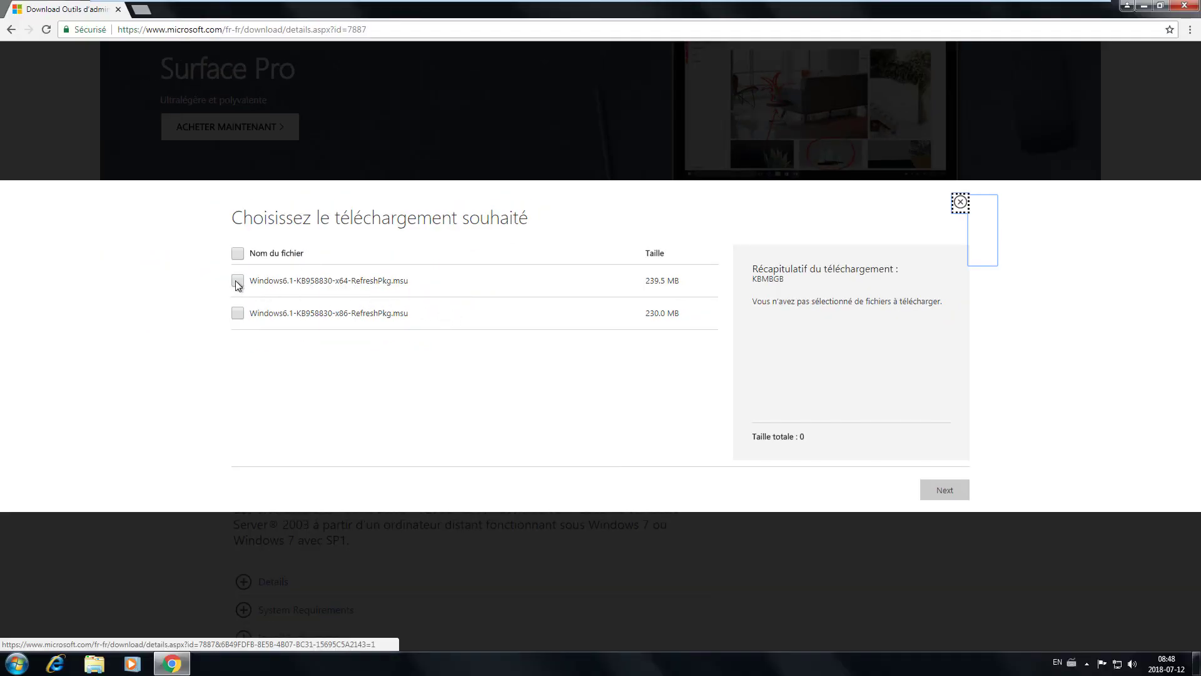
left_click(946, 490)
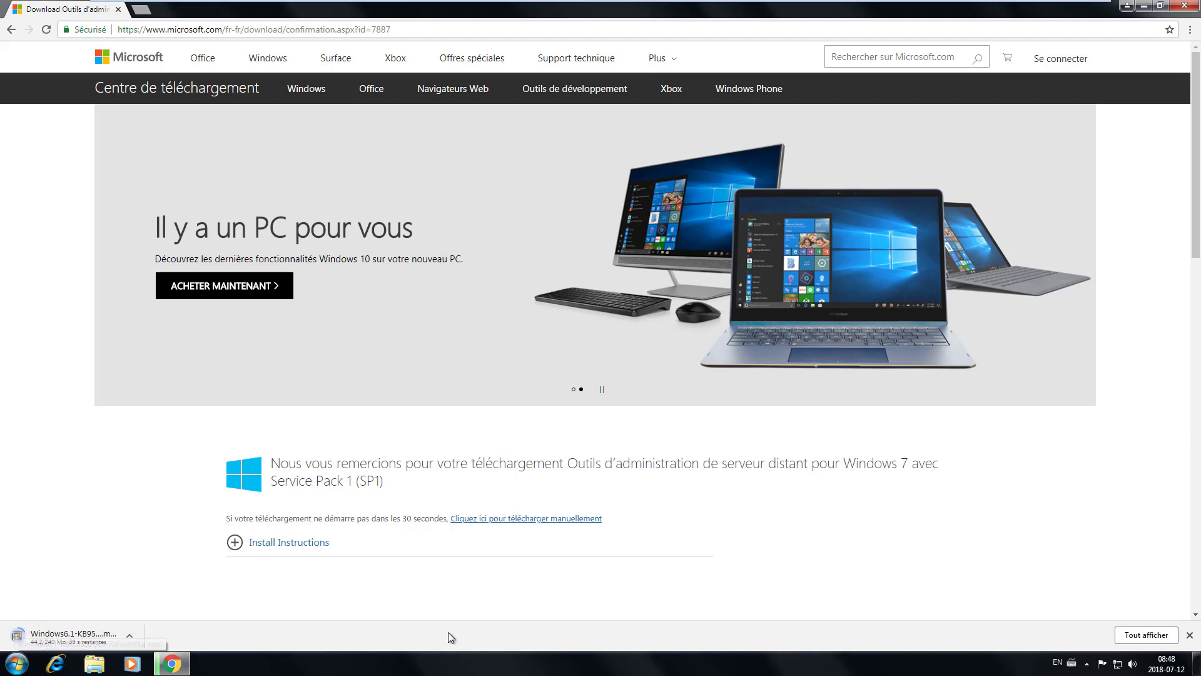
left_click(1184, 5)
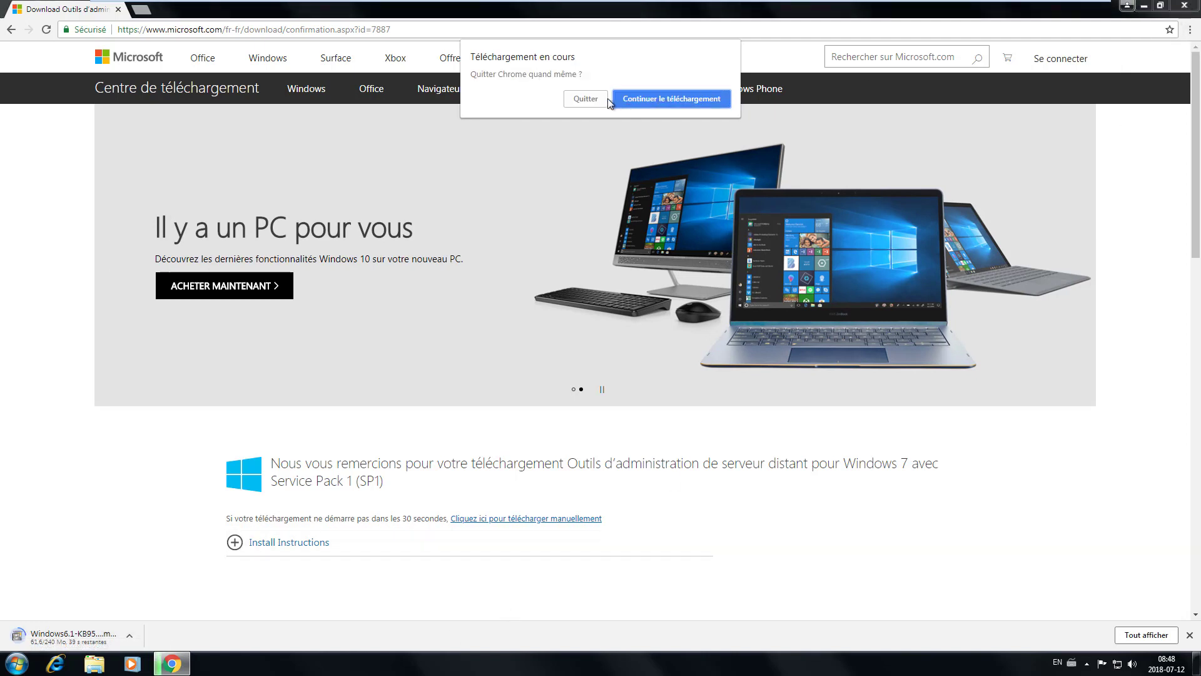
- Quit Chrome despite the download and launch an empty mmc console, approving UAC
left_click(598, 99)
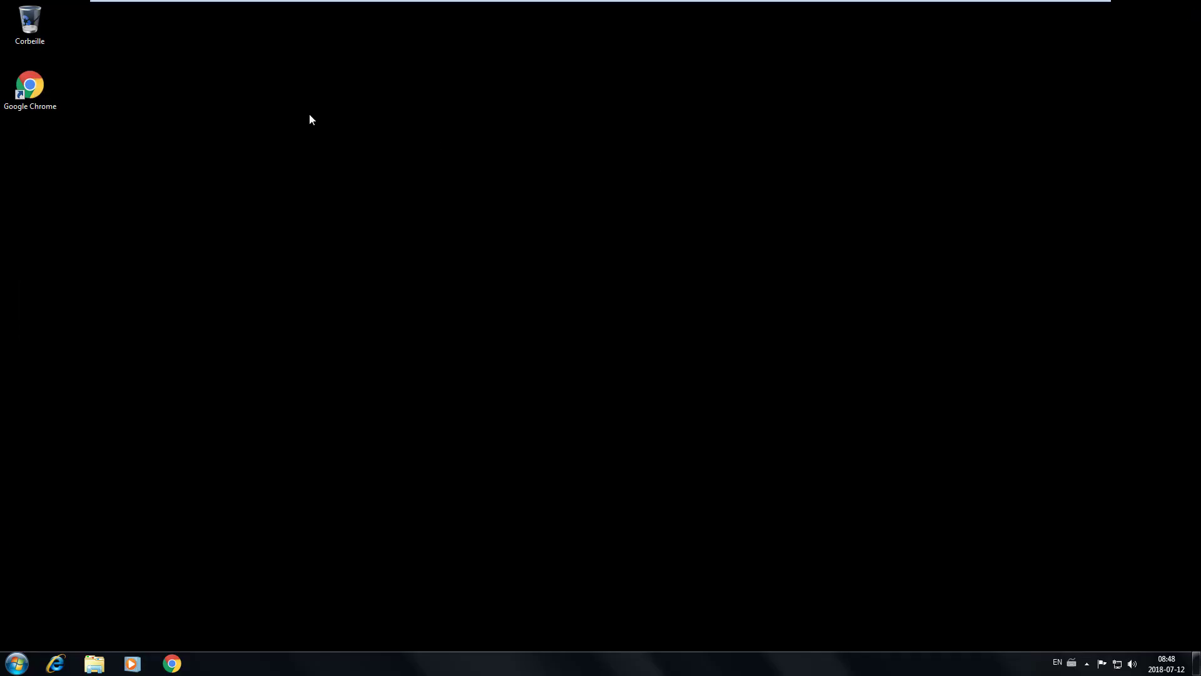
left_click(9, 667)
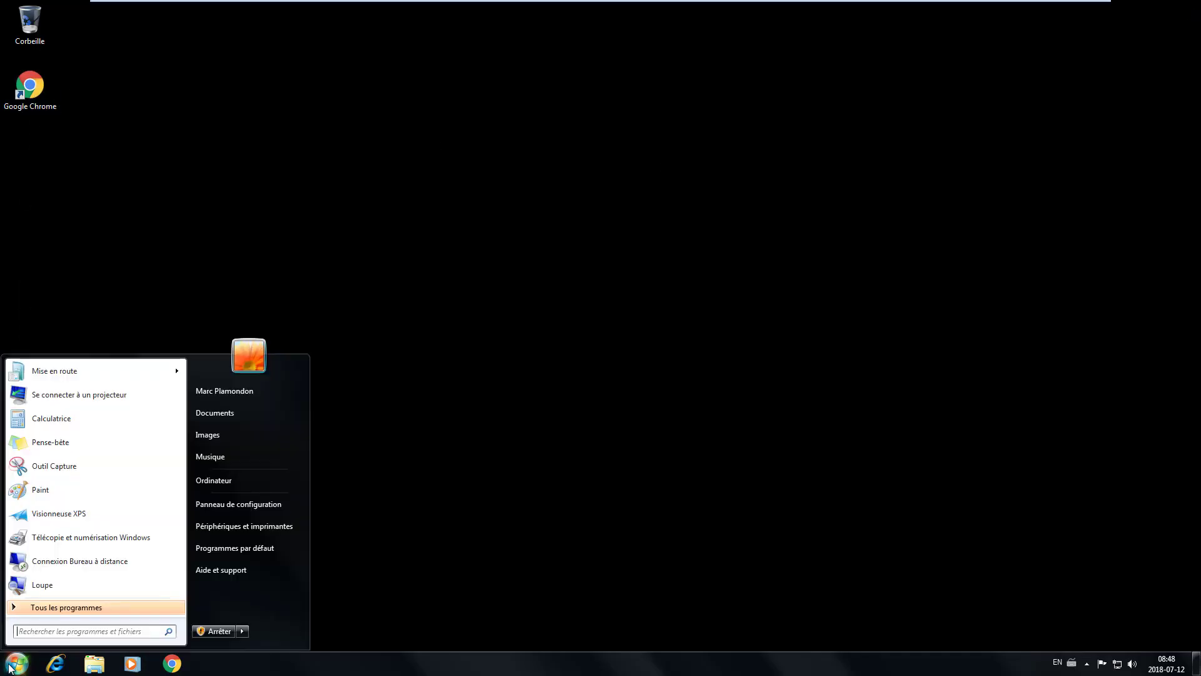
type("mmc")
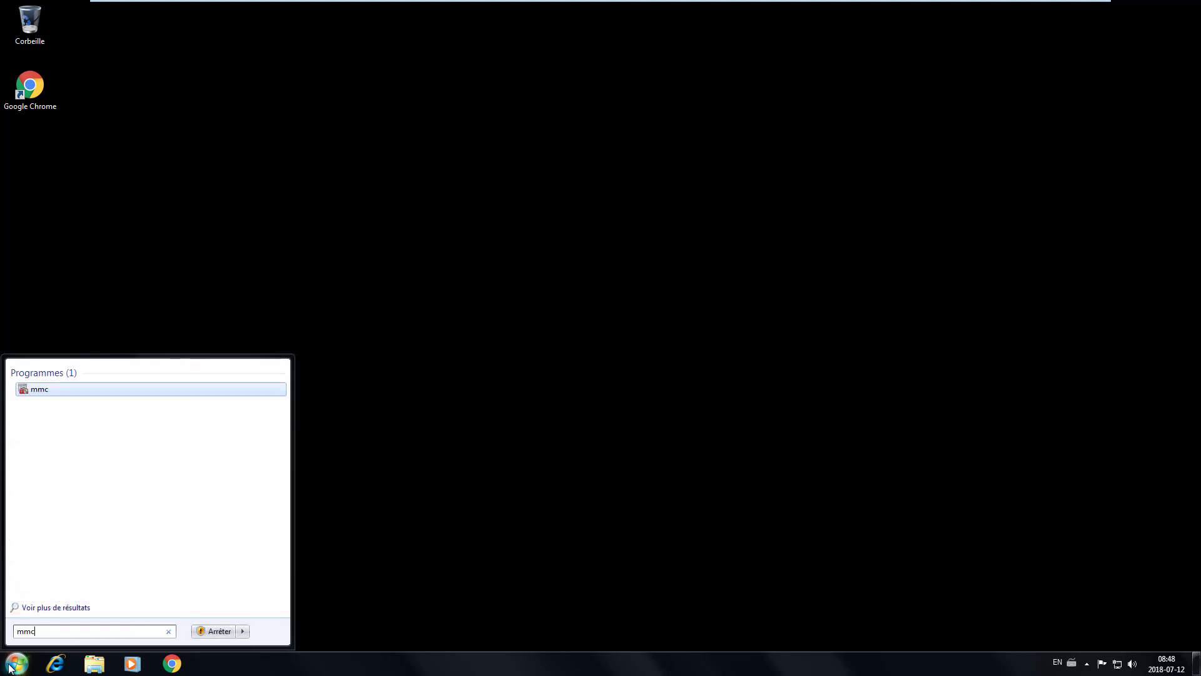
left_click(38, 390)
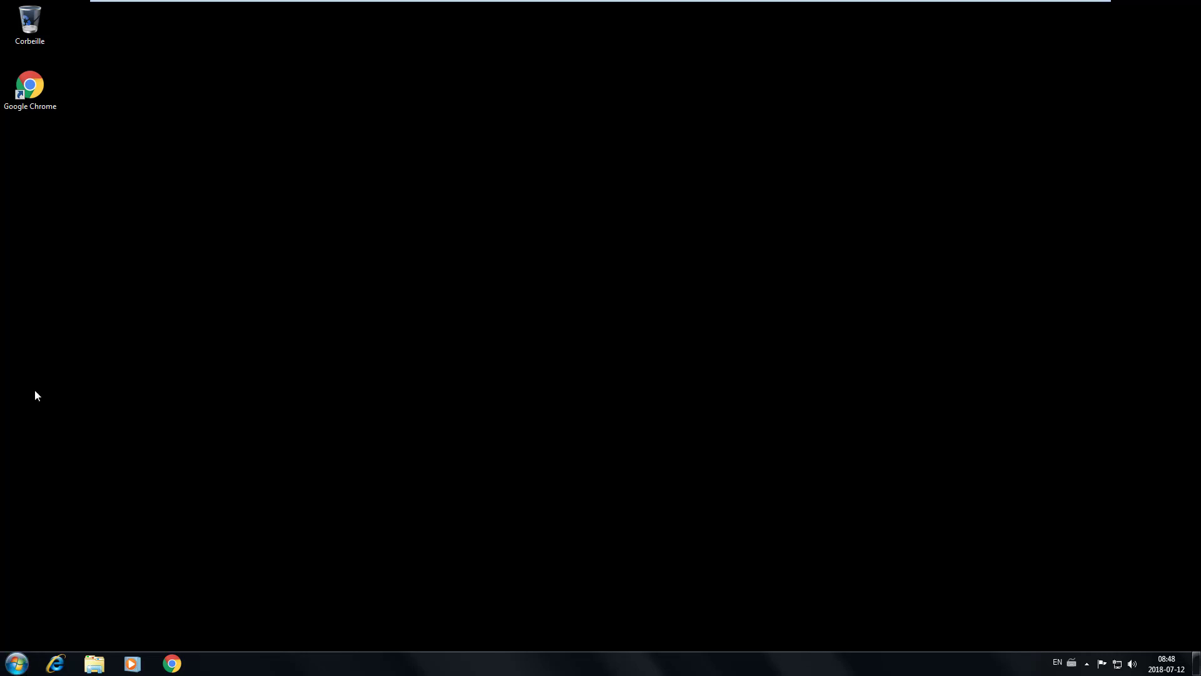
left_click(226, 520)
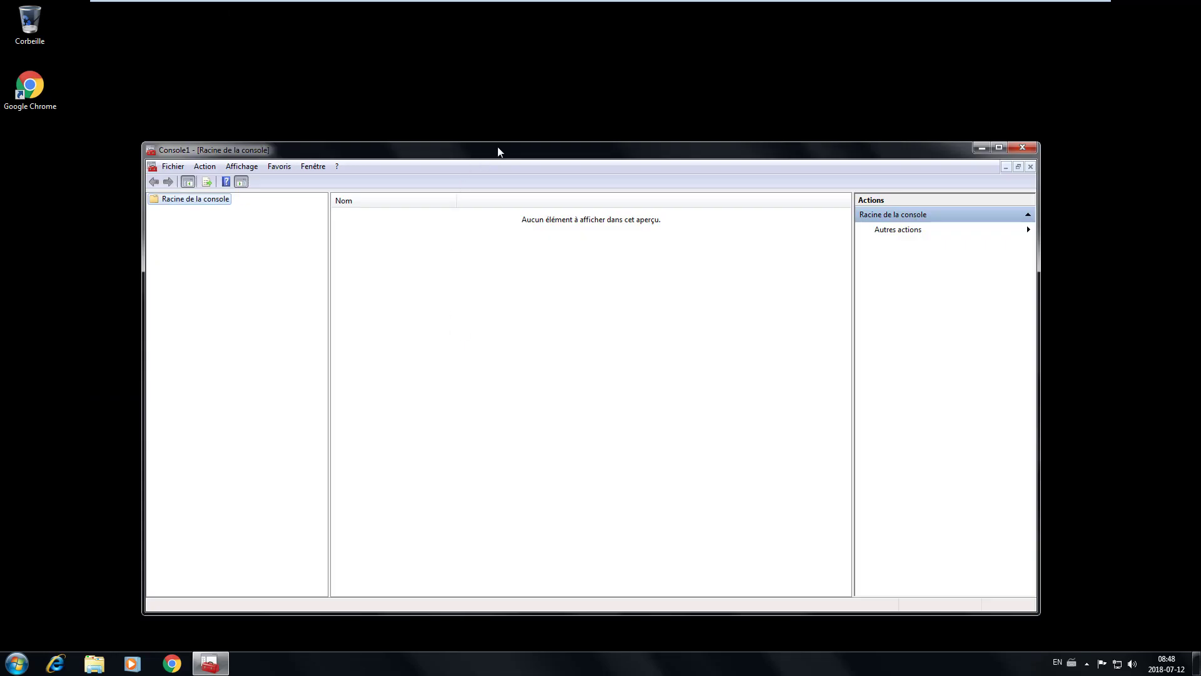
- Save the console to the desktop (Bureau) as ConsoleAdmin
left_click_drag(497, 147, 553, 63)
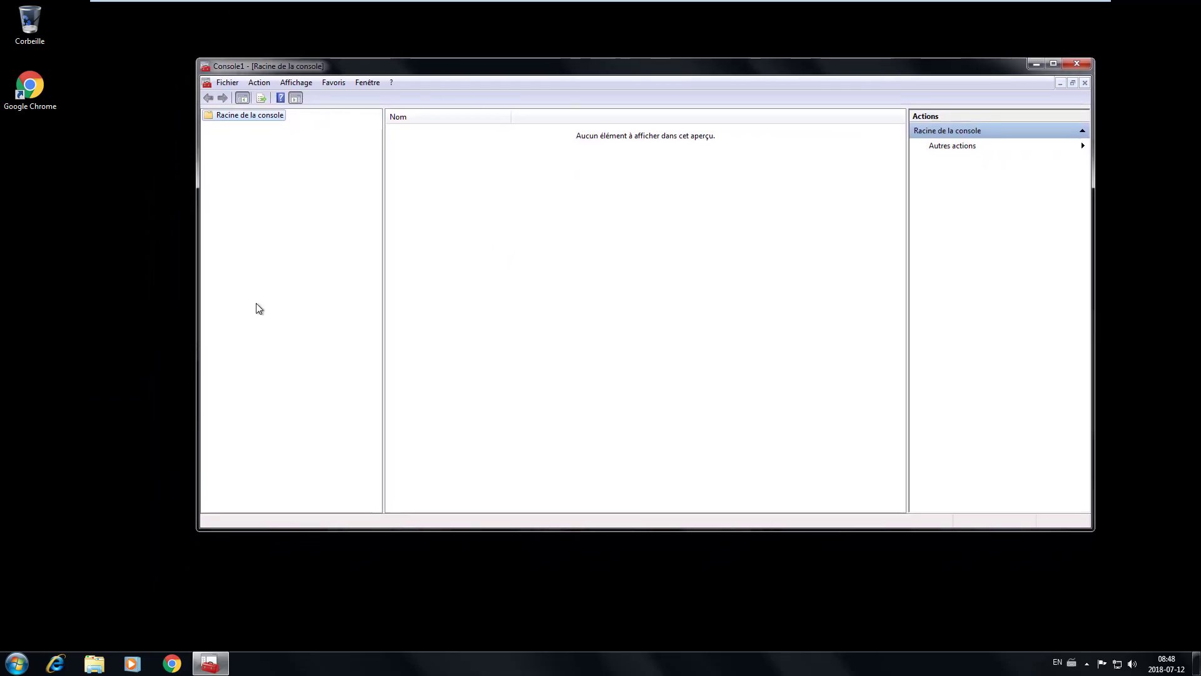
left_click(224, 82)
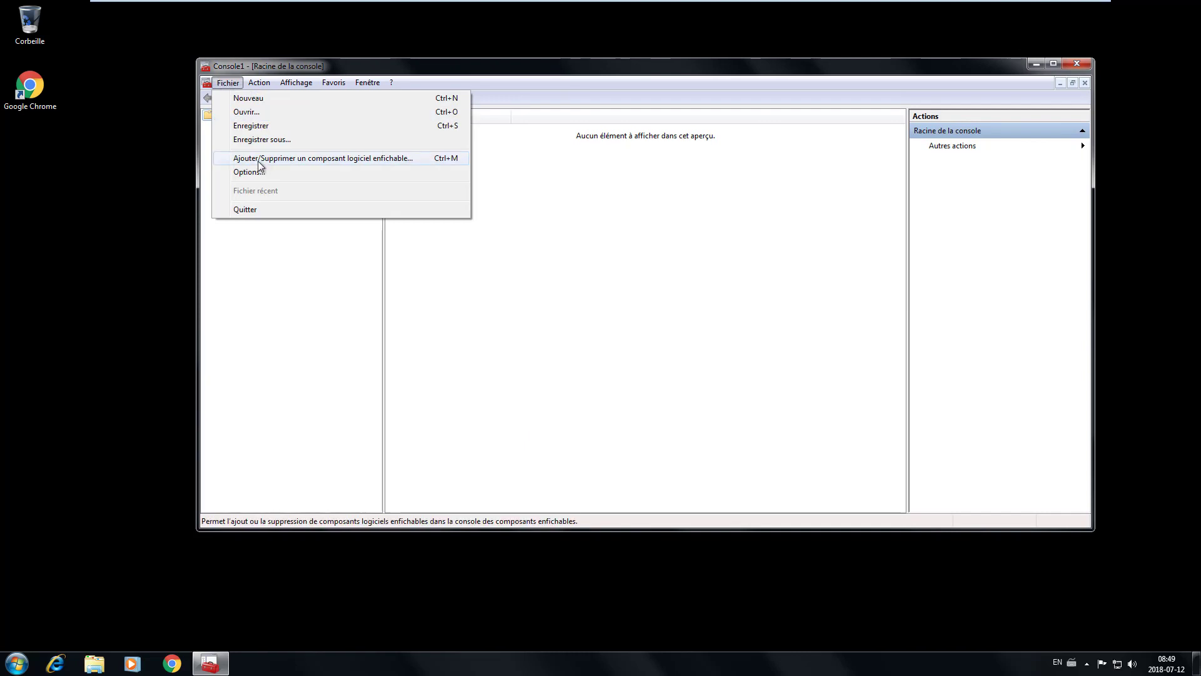
left_click(268, 140)
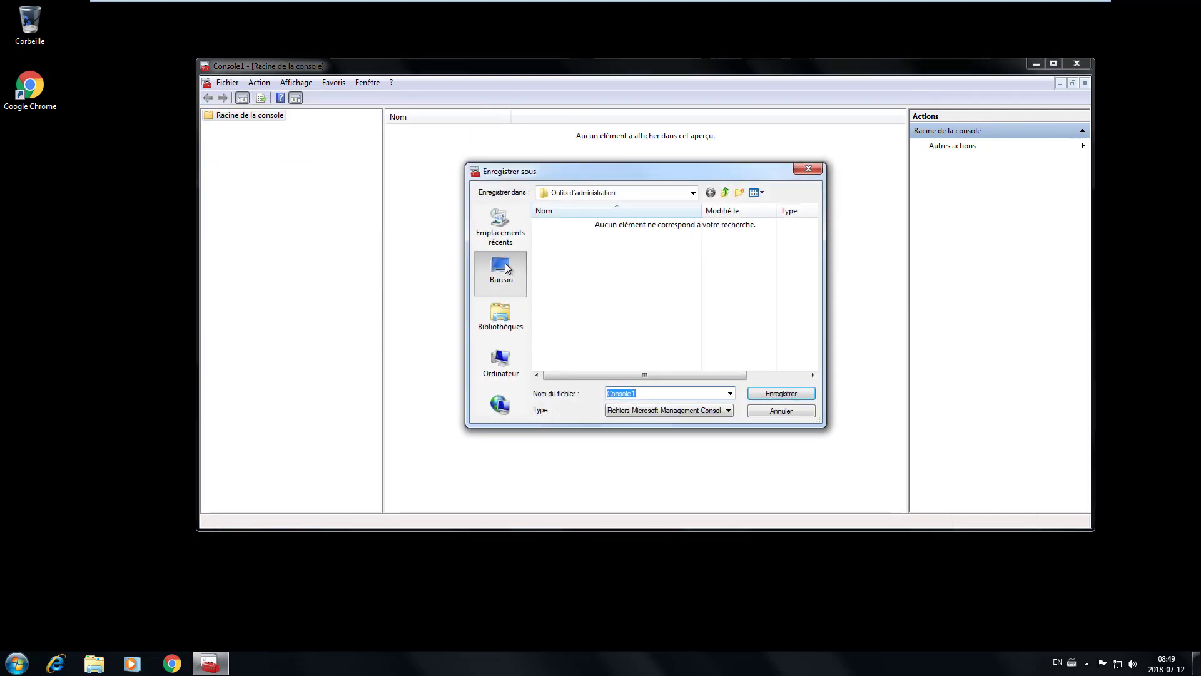
left_click(501, 269)
type("Co")
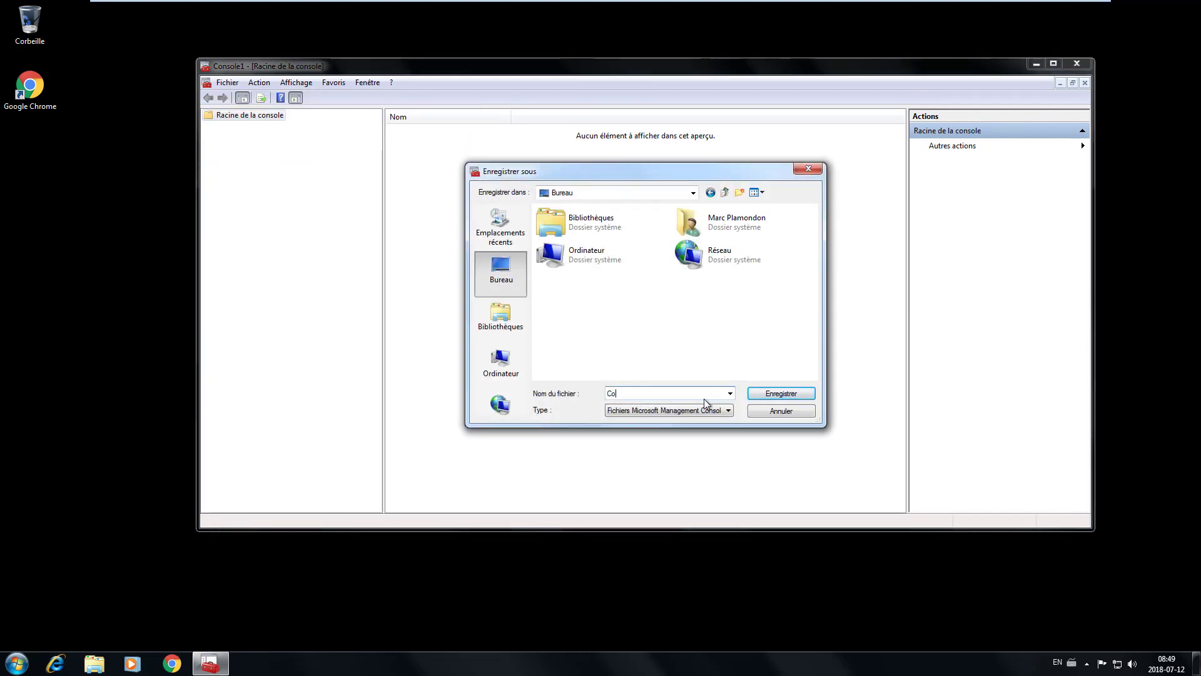
type("nsole")
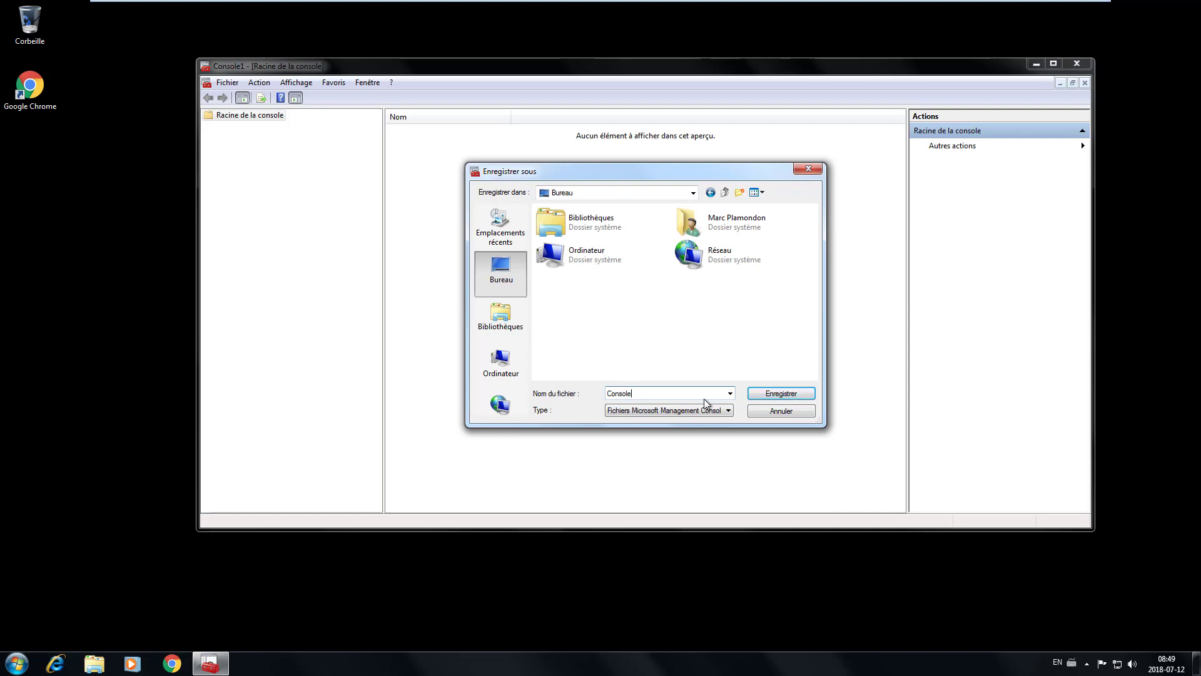
type("Admin")
left_click(769, 394)
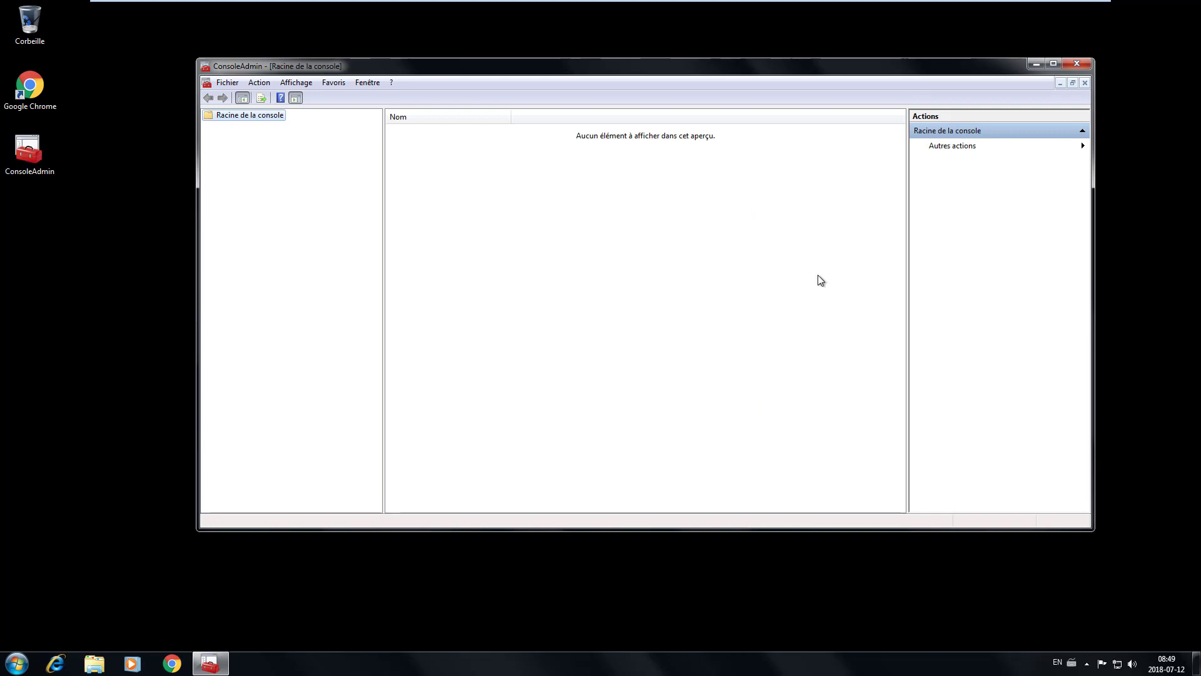
- Close ConsoleAdmin, restart the cancelled KB958830 download from Chrome's downloads page, and minimize Chrome
left_click(1083, 62)
left_click(179, 667)
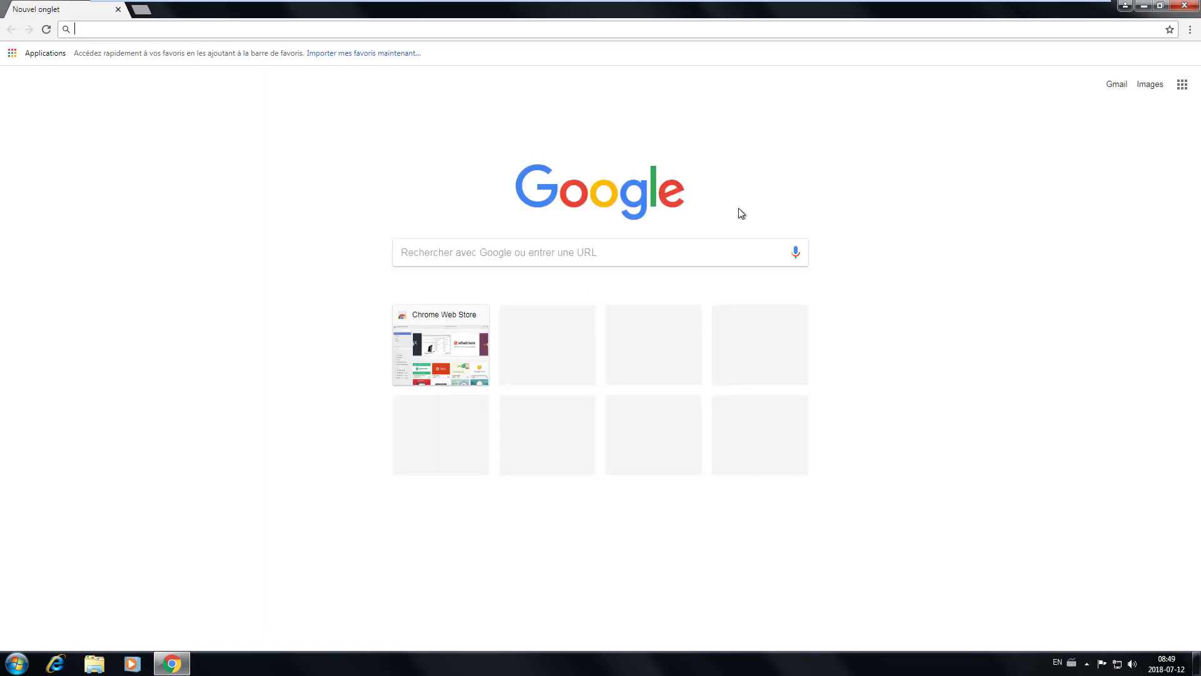
left_click(1189, 31)
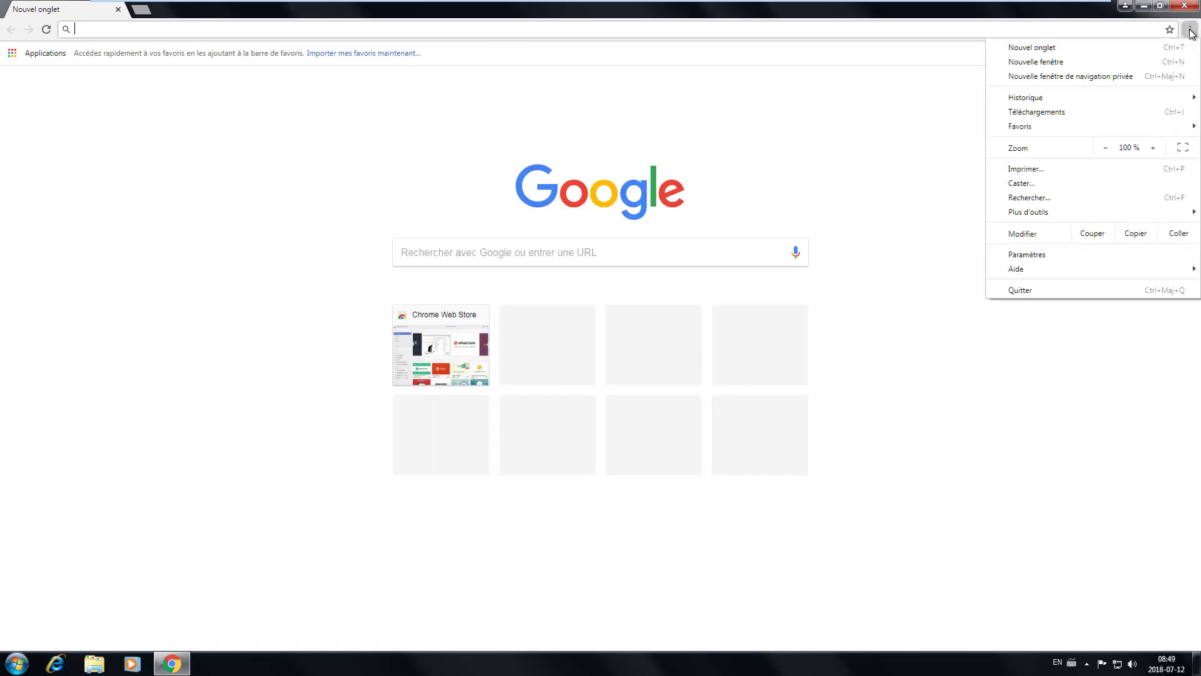
left_click(1029, 111)
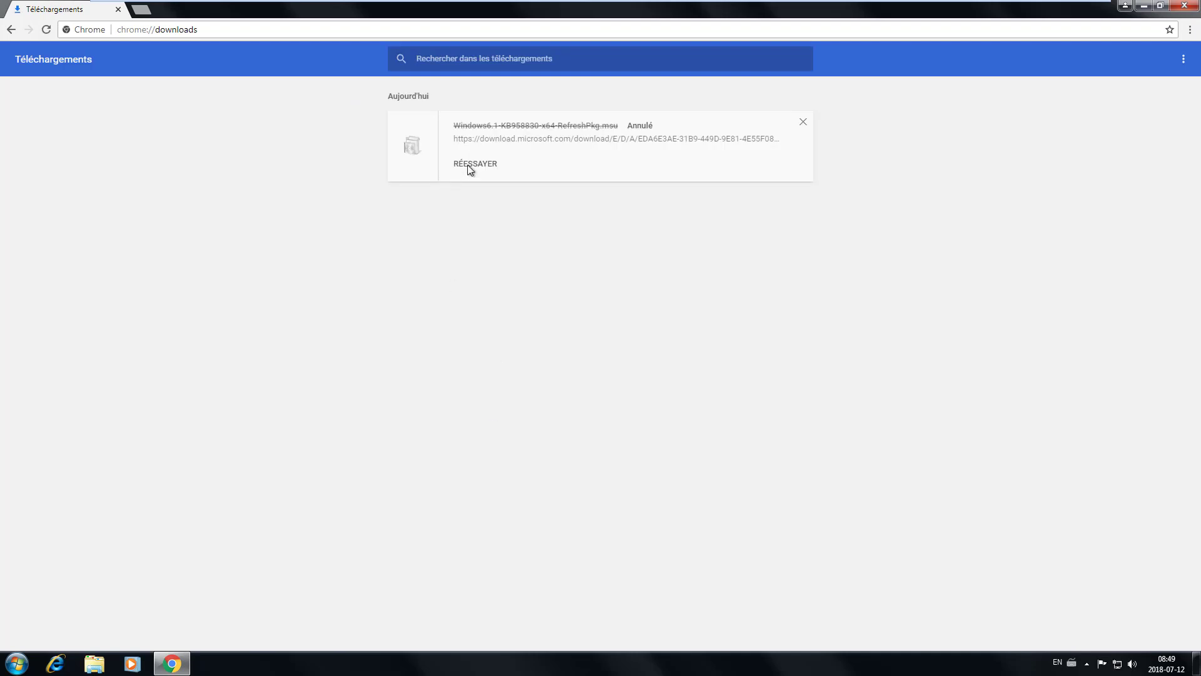
left_click(474, 164)
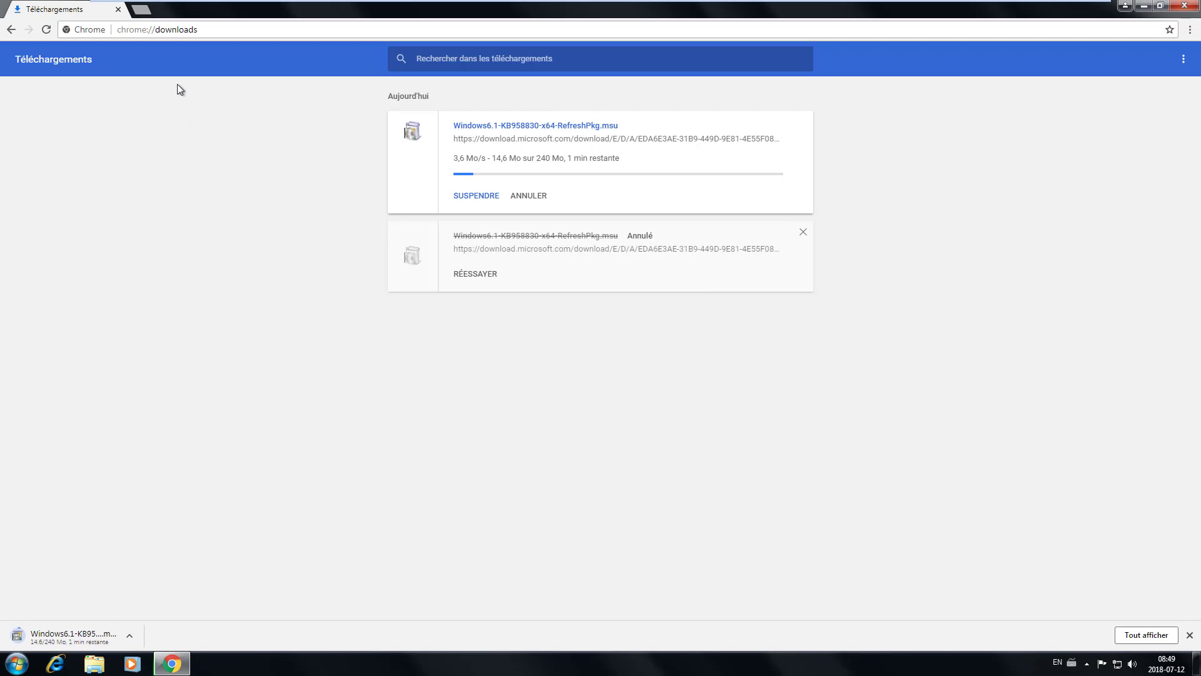
left_click(1143, 6)
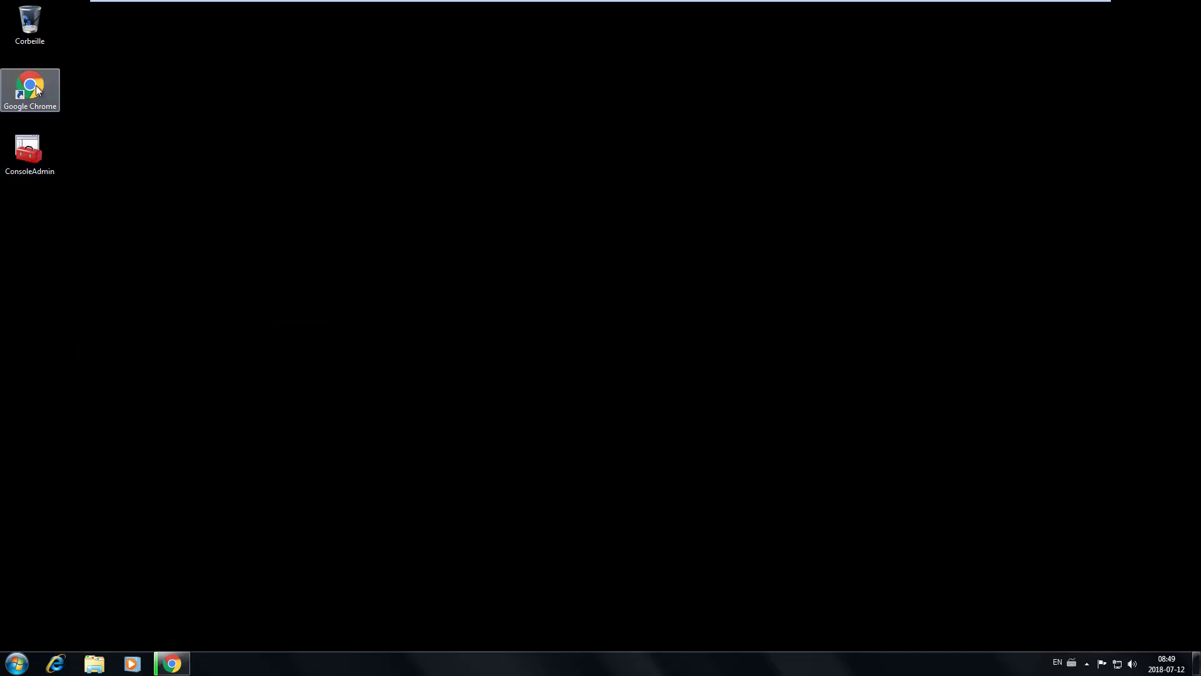
- Open Ordinateur's Propriétés to view P-MTL-W7x-001's system info in the techminus.lan domain
left_click(17, 663)
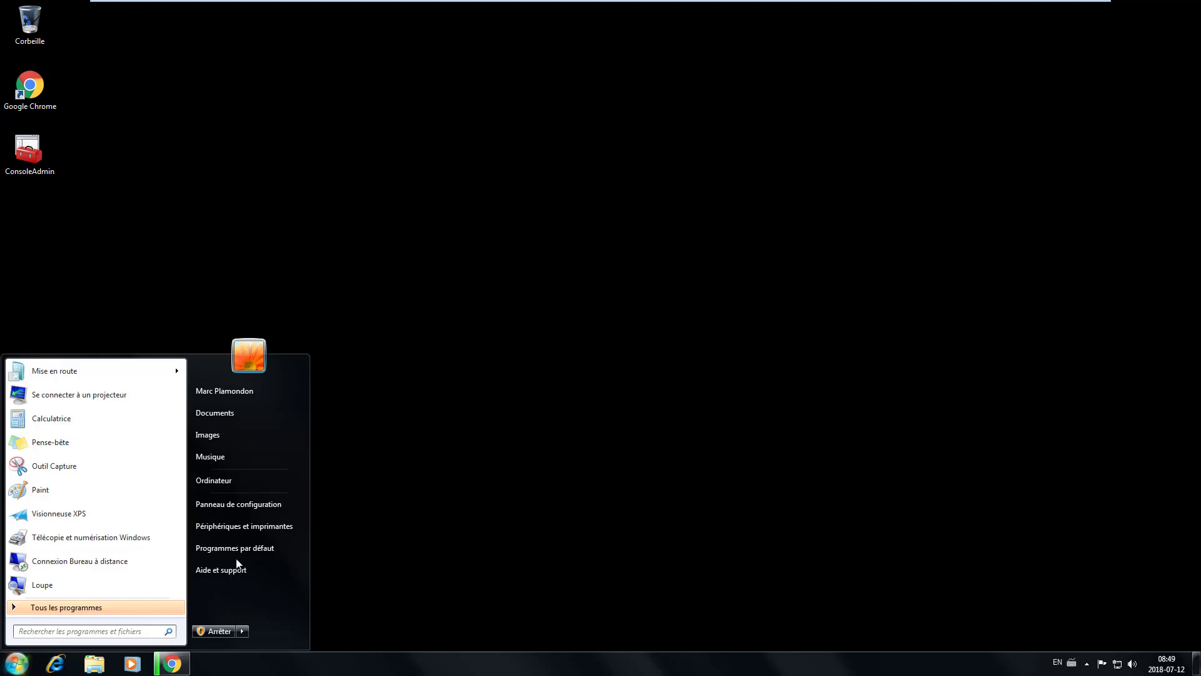
right_click(223, 478)
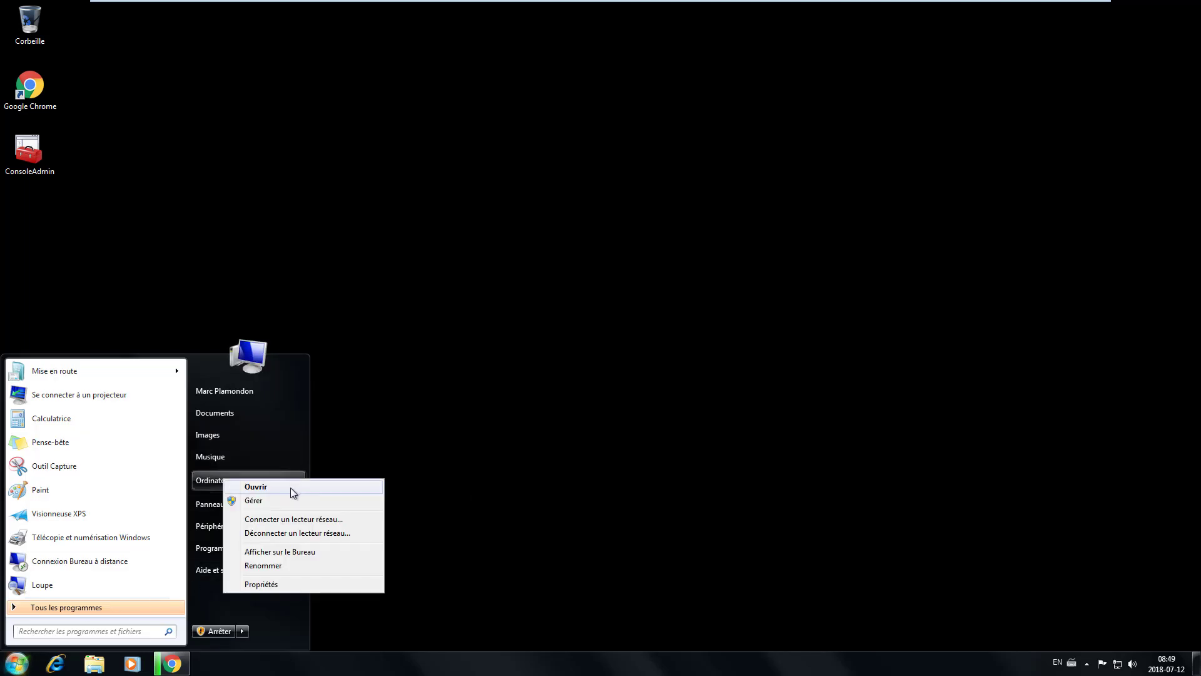
left_click(262, 583)
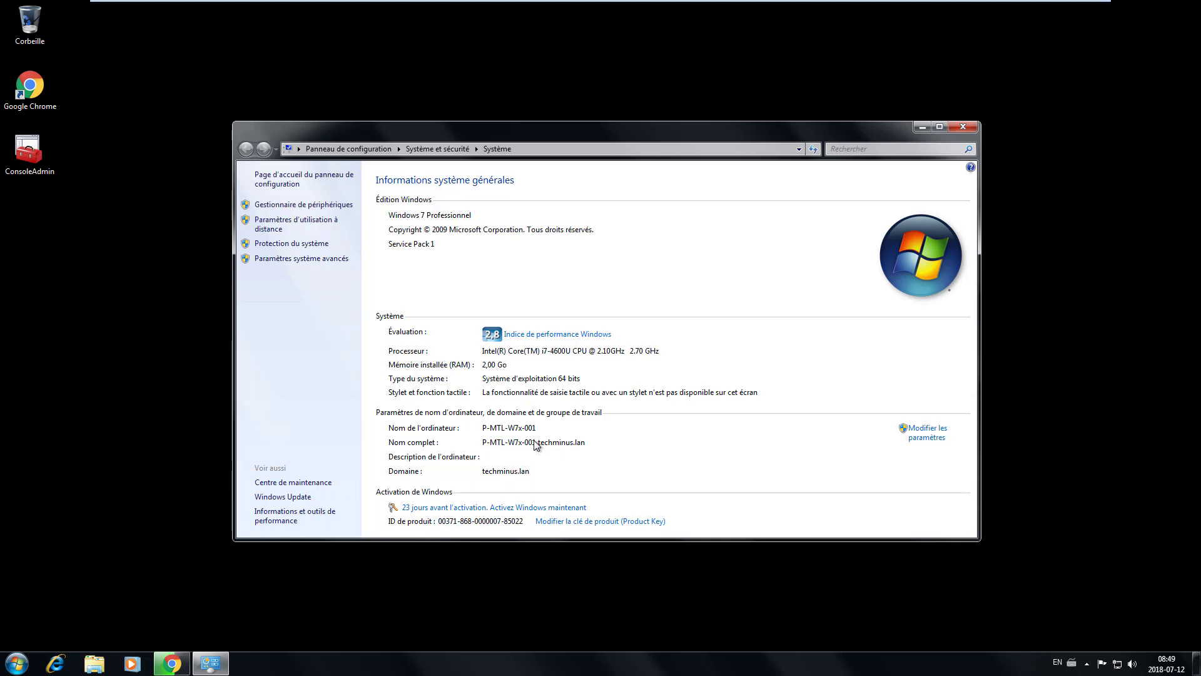
left_click_drag(557, 136, 559, 46)
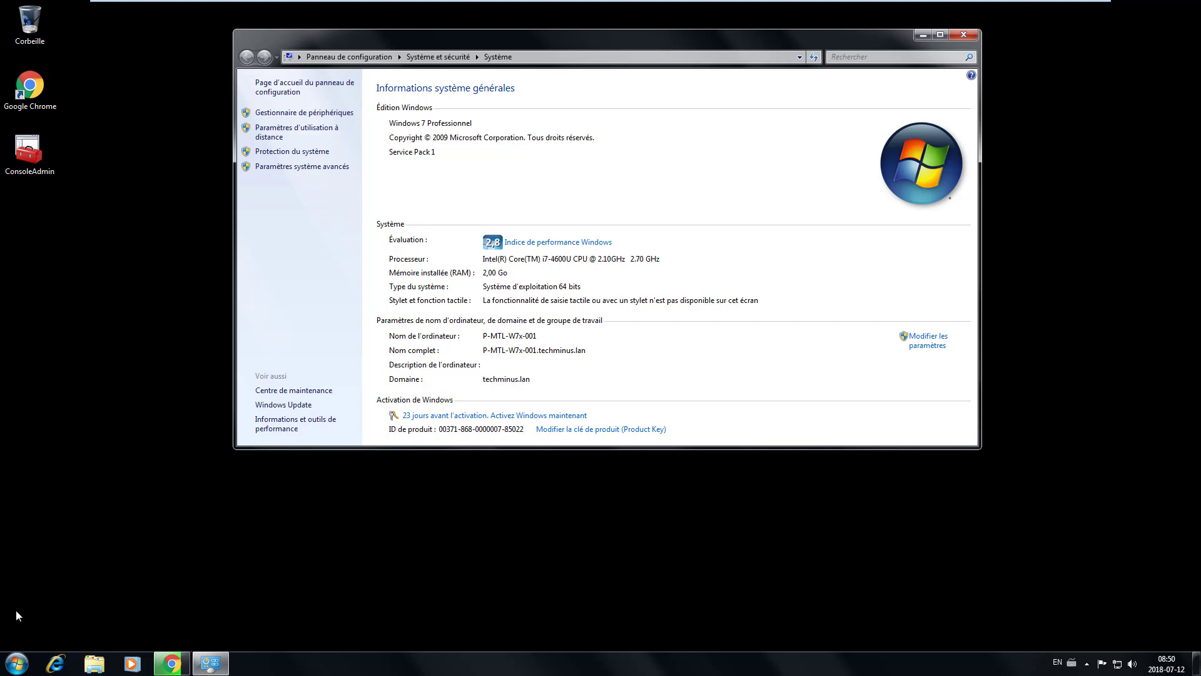
- Run ipconfig /all in a Command Prompt to show IPv4 172.16.1.251 and its DHCP lease
key("super+r")
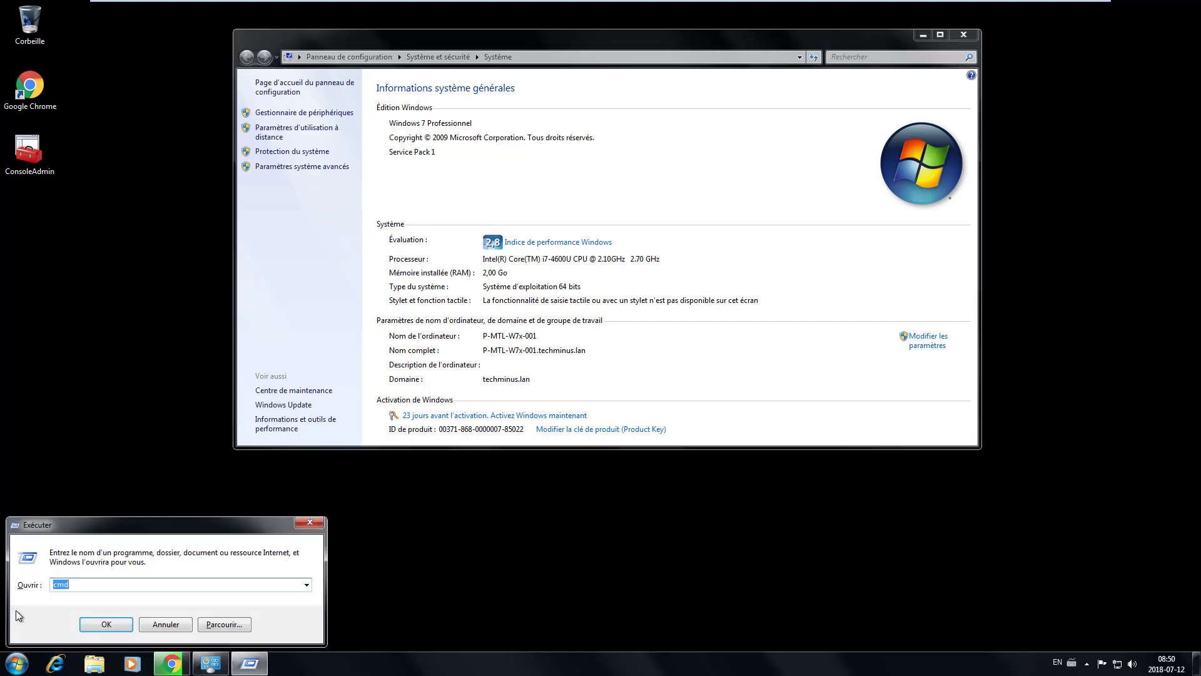
type("cmd")
key("Return")
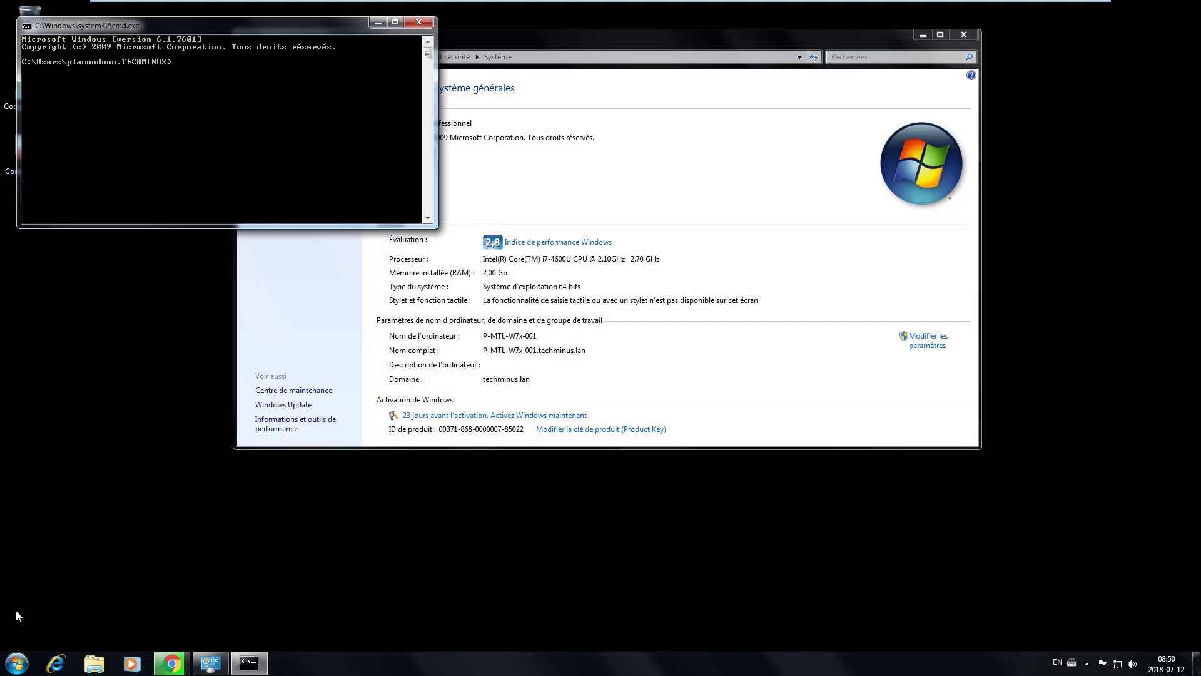
type("ipconfig /all")
key("Return")
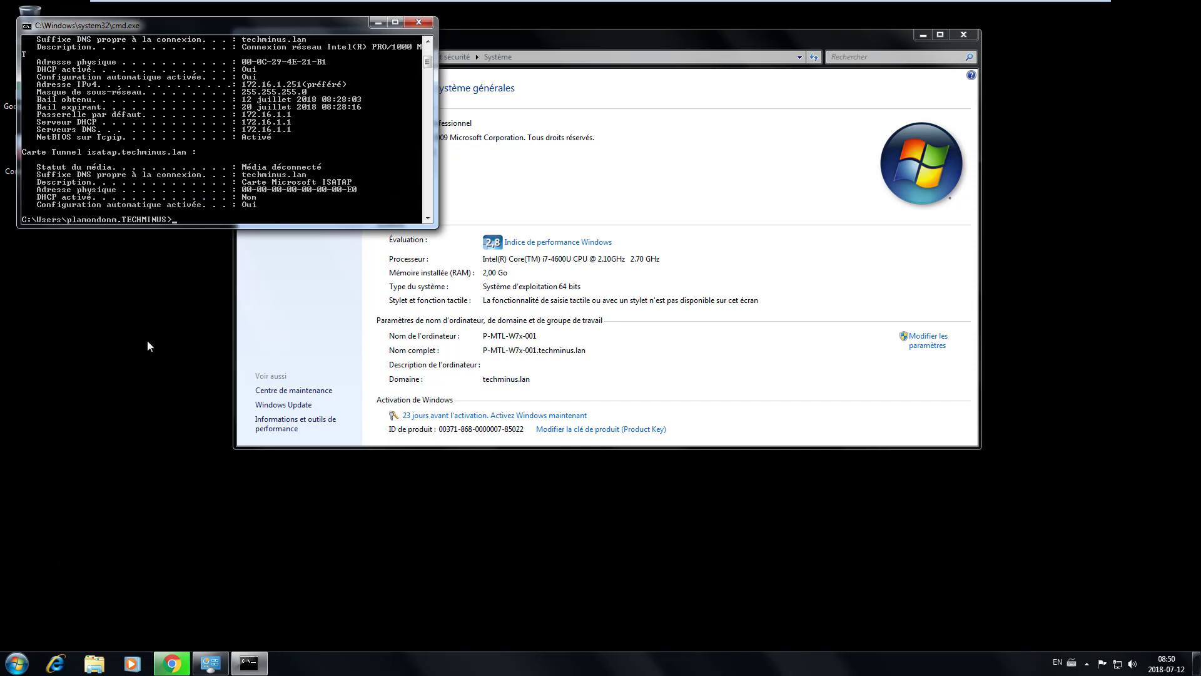
scroll(215, 109, "up", 3)
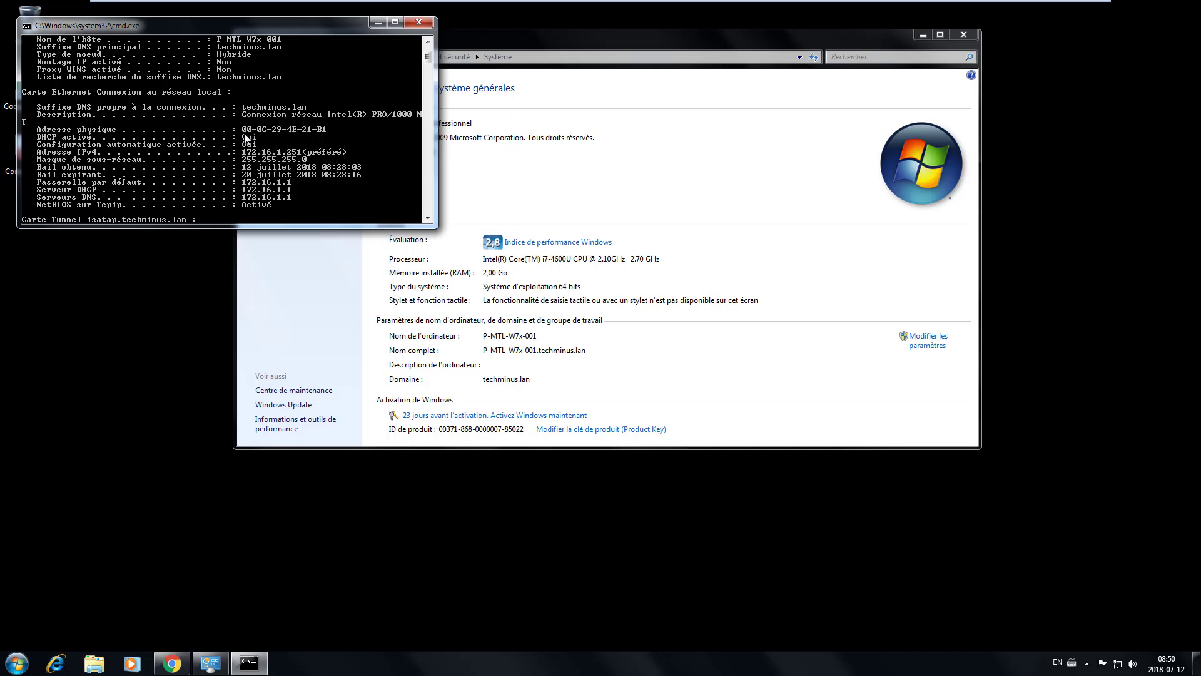
- Switch to the Windows2008R2 server VM and bring Server Manager to the front
mouse_move(801, 5)
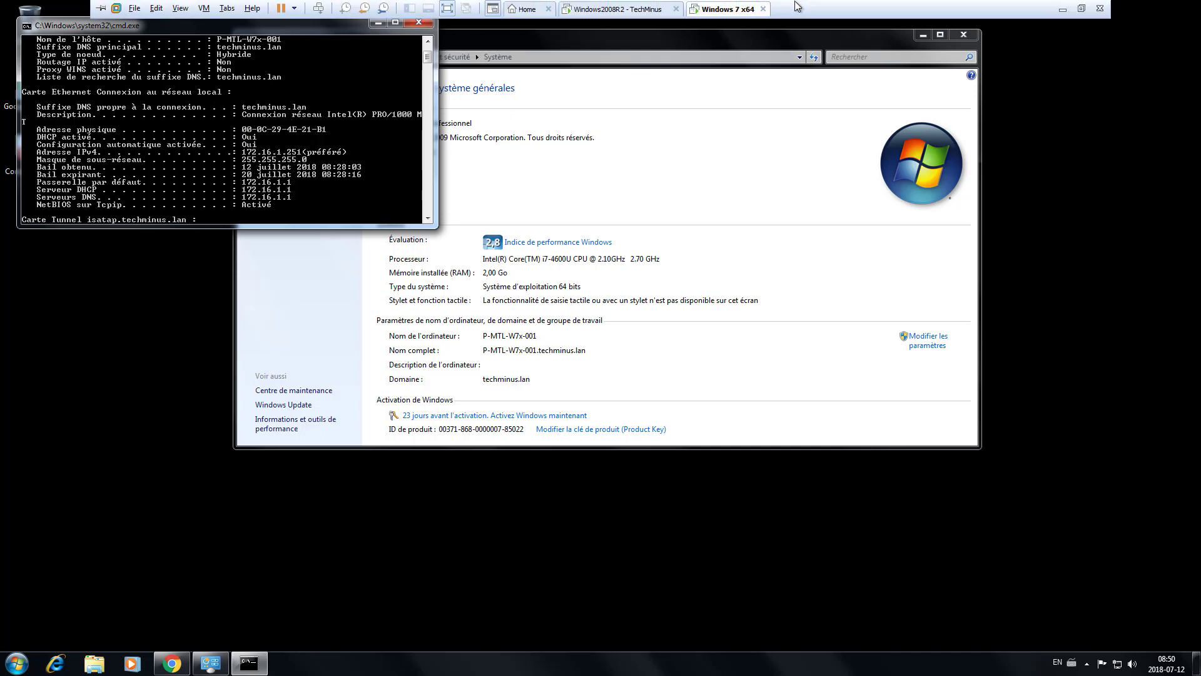
left_click(621, 12)
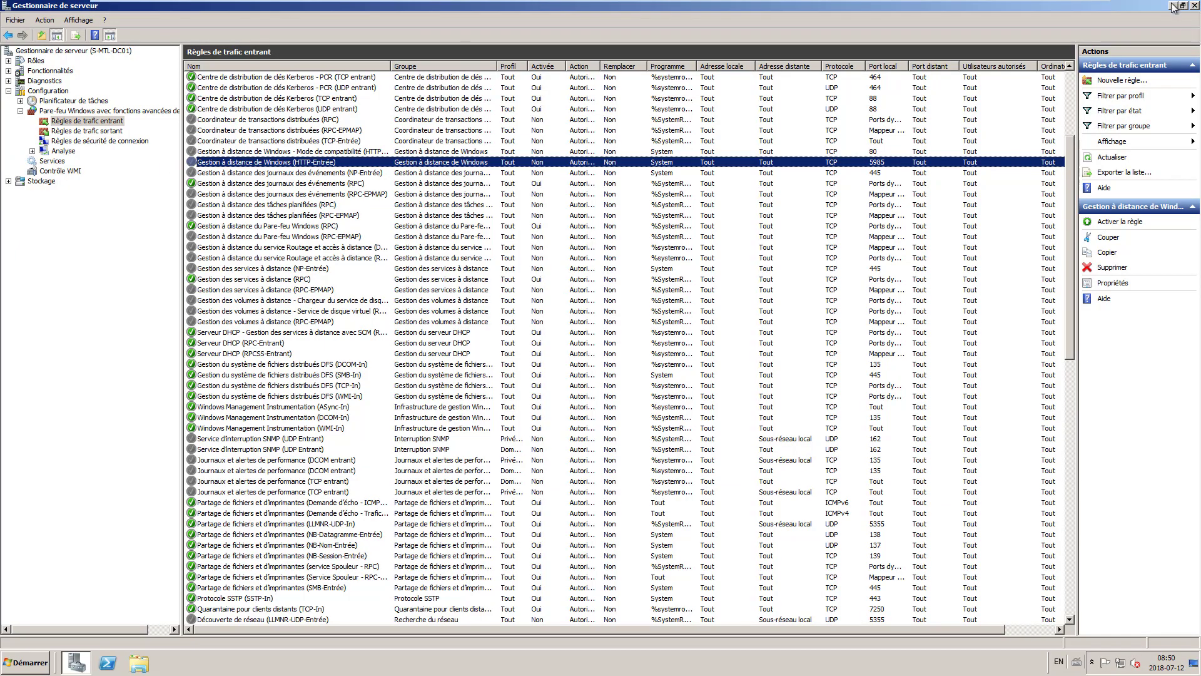
left_click(1173, 5)
left_click(75, 661)
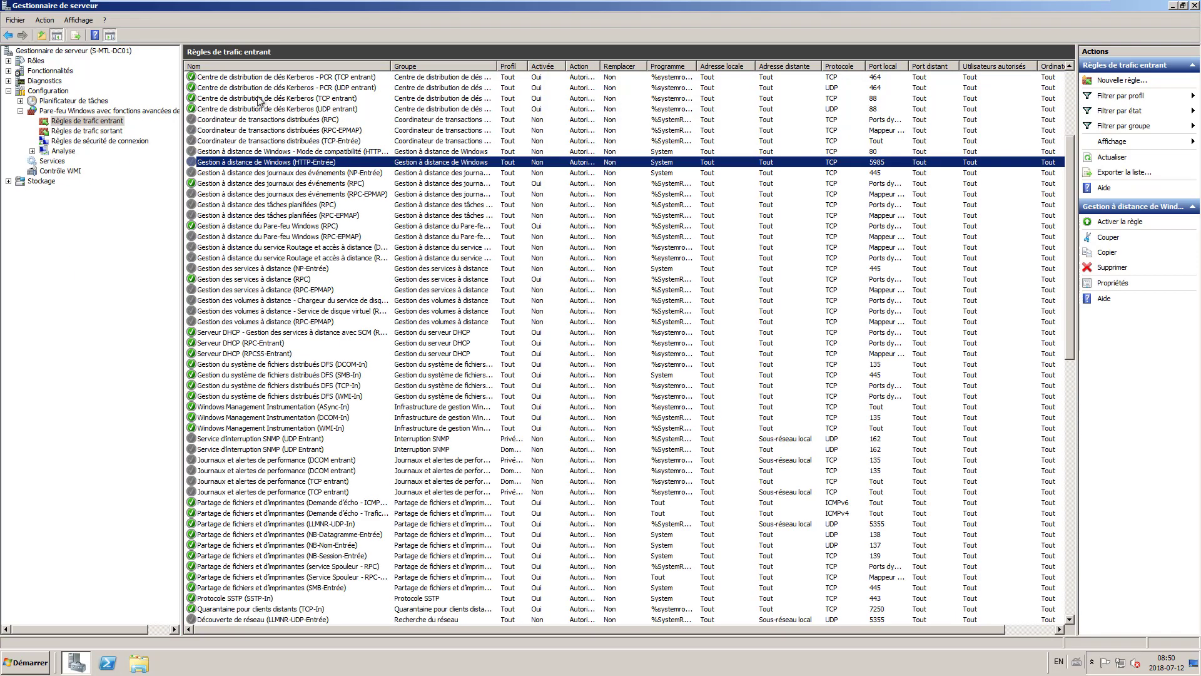
- Expand Rôles > Serveur DHCP > s-mtl-dc01 > IPv4 > Étendue [172.16.1.0] to its address pool
left_click(8, 91)
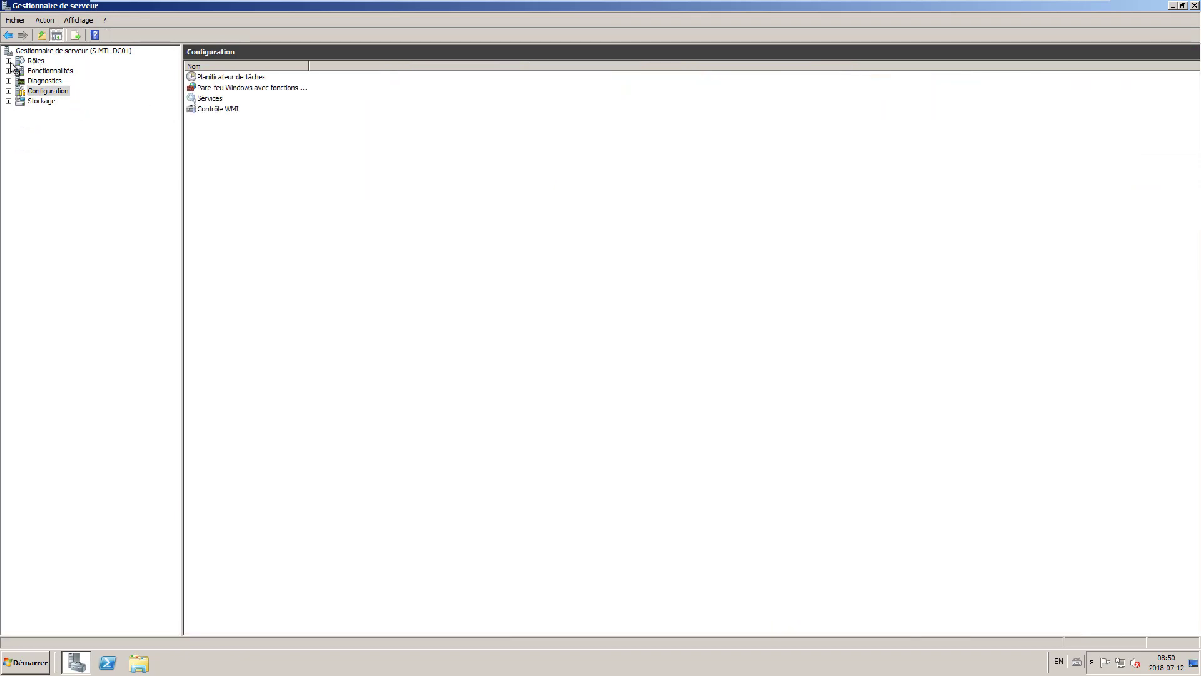
left_click(8, 61)
left_click(32, 71)
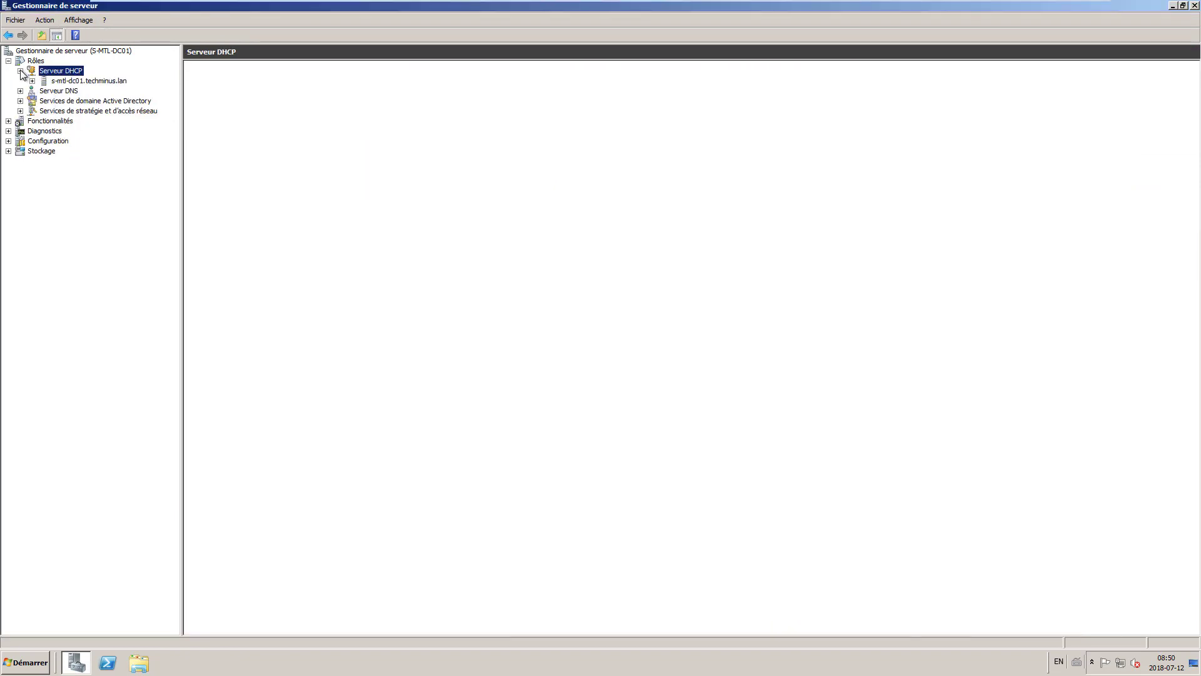
left_click(68, 81)
double_click(70, 92)
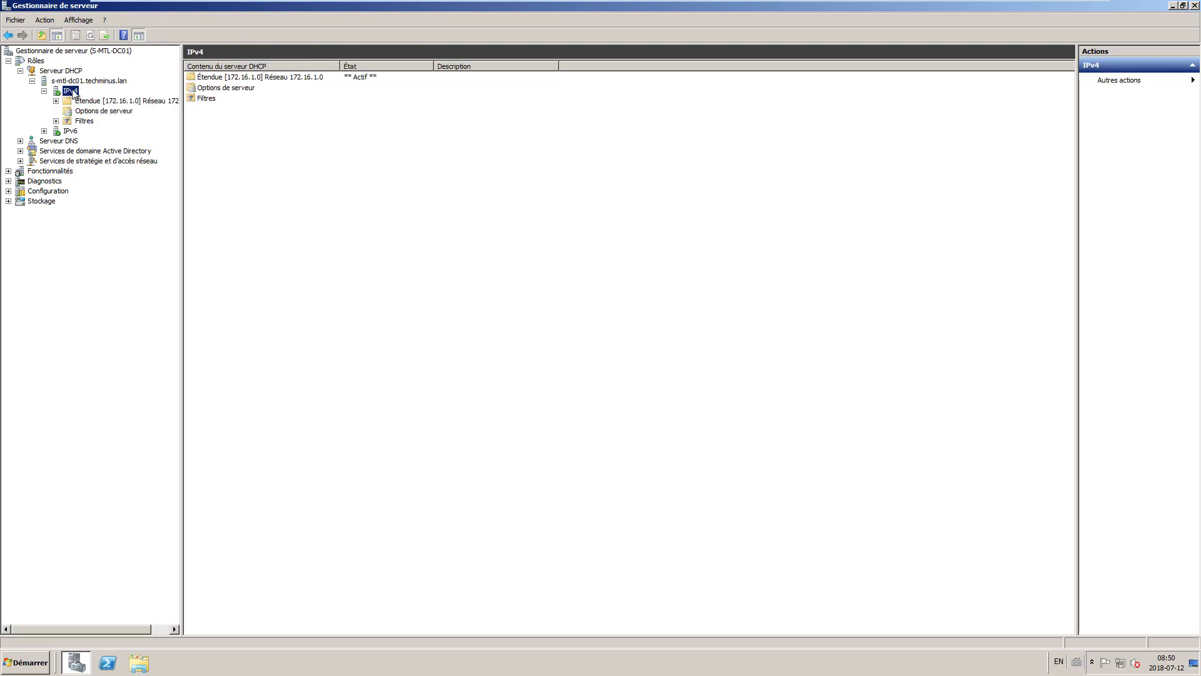
double_click(110, 101)
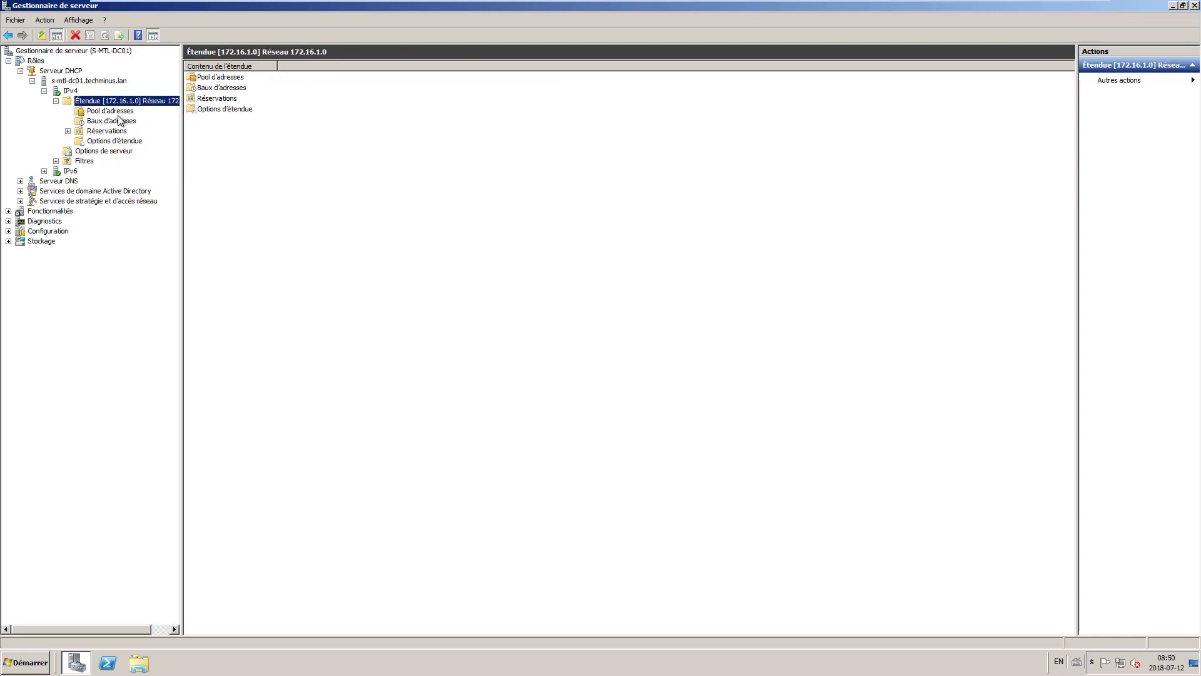
left_click(116, 111)
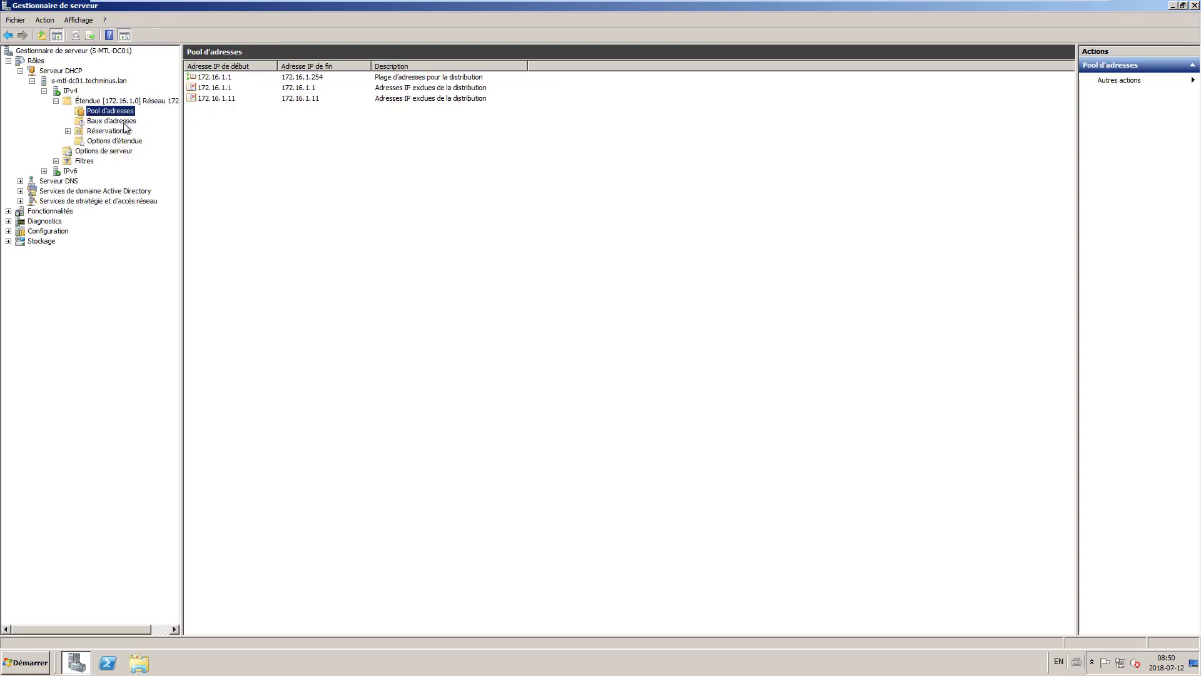
- List the scope's reservations and check the MAC address in reservation 172.16.1.251's properties
left_click(68, 131)
left_click(119, 133)
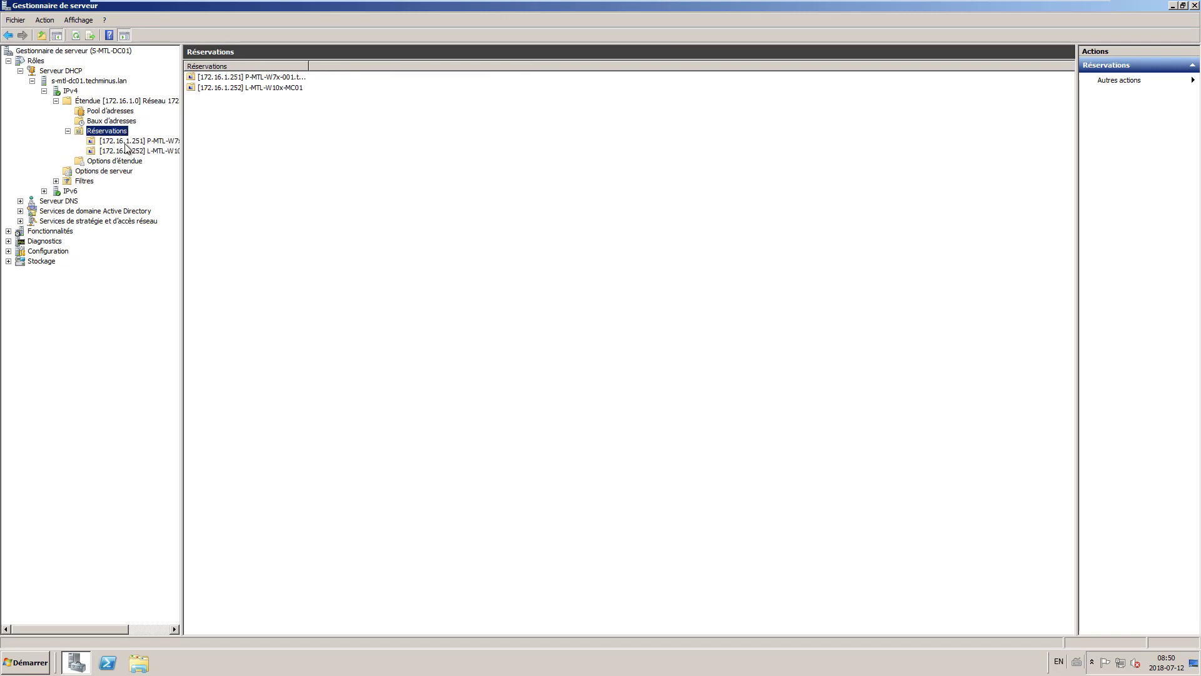
left_click_drag(181, 147, 291, 173)
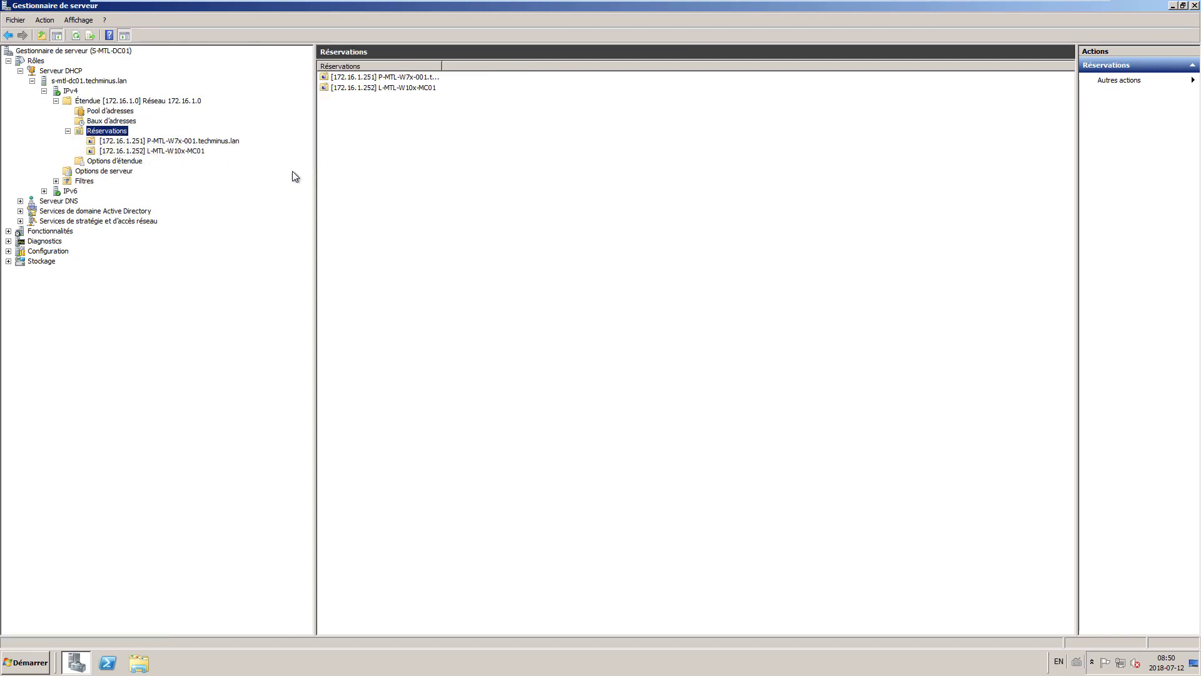
left_click(187, 141)
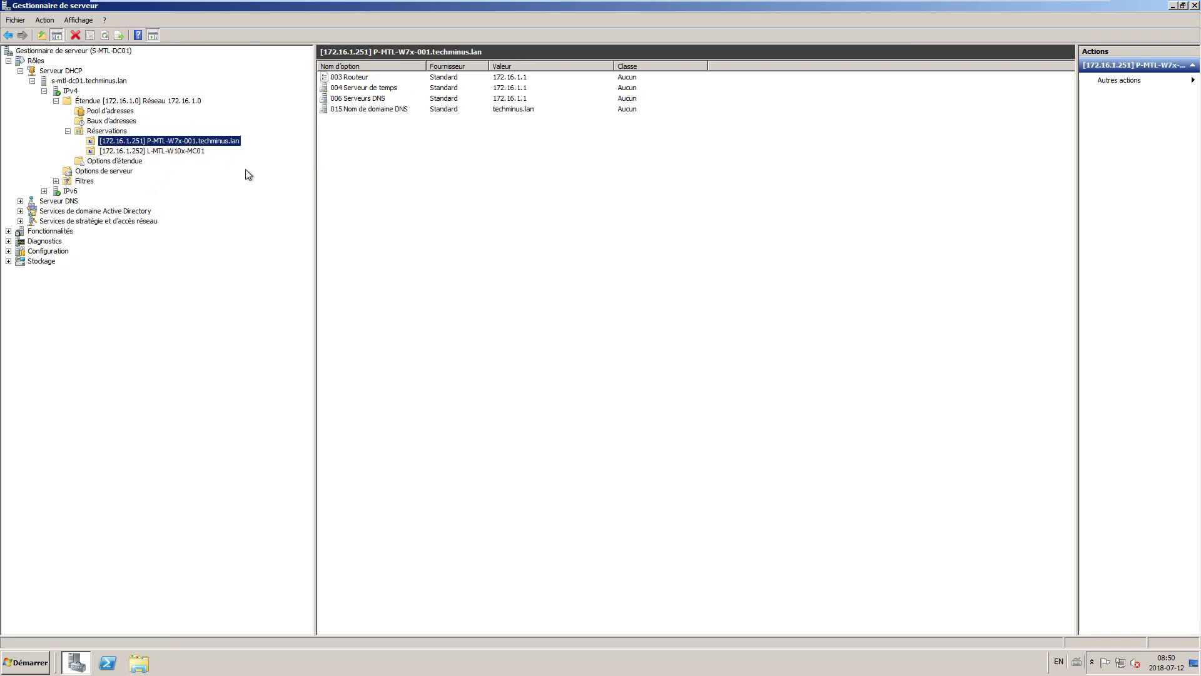
right_click(120, 141)
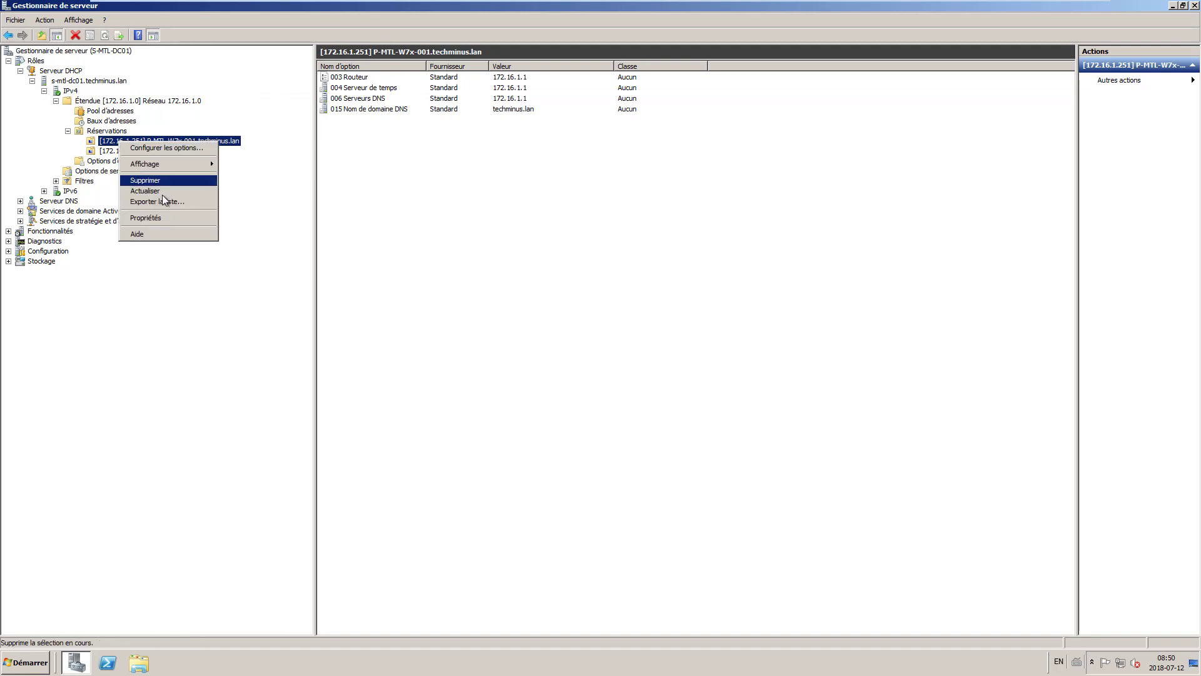
left_click(155, 219)
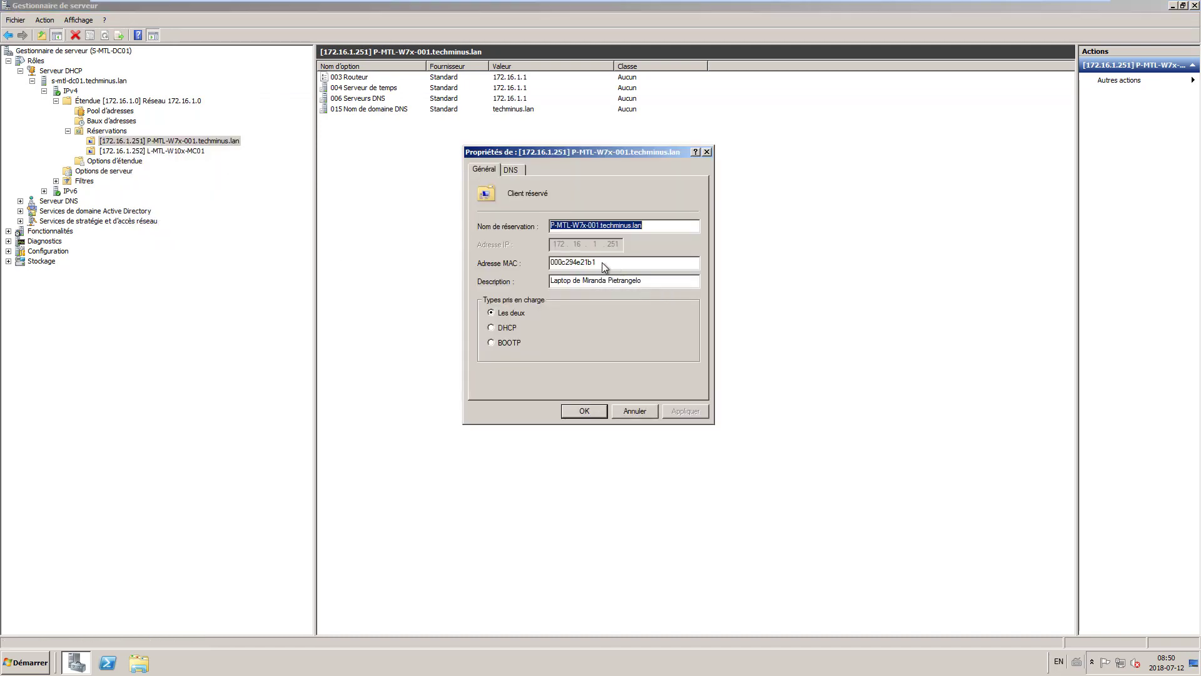
key("Tab")
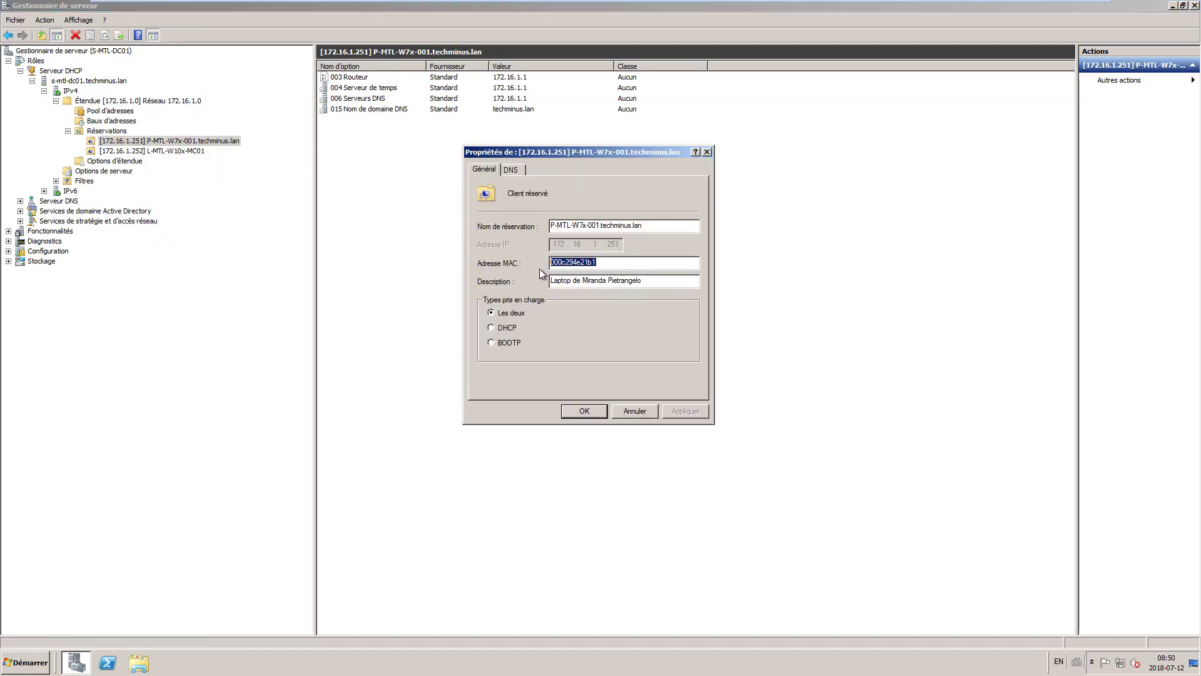
left_click(620, 260)
left_click(650, 412)
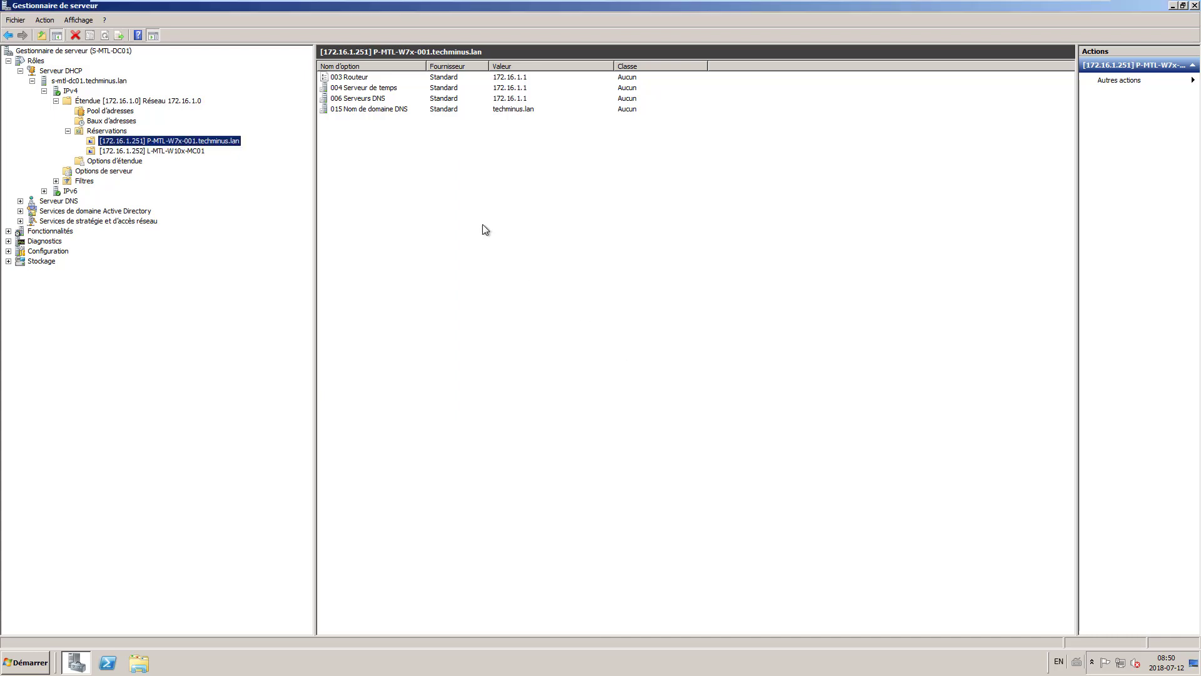
- Delete reservation 172.16.1.251 and confirm with Oui
right_click(187, 143)
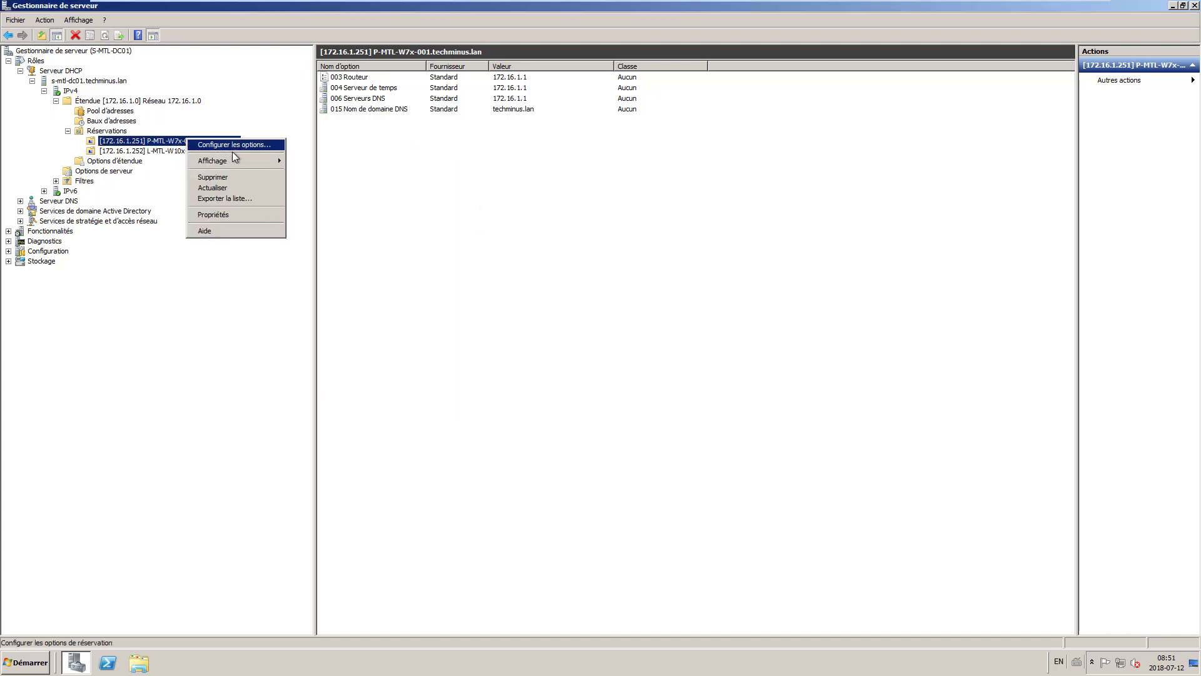
left_click(222, 179)
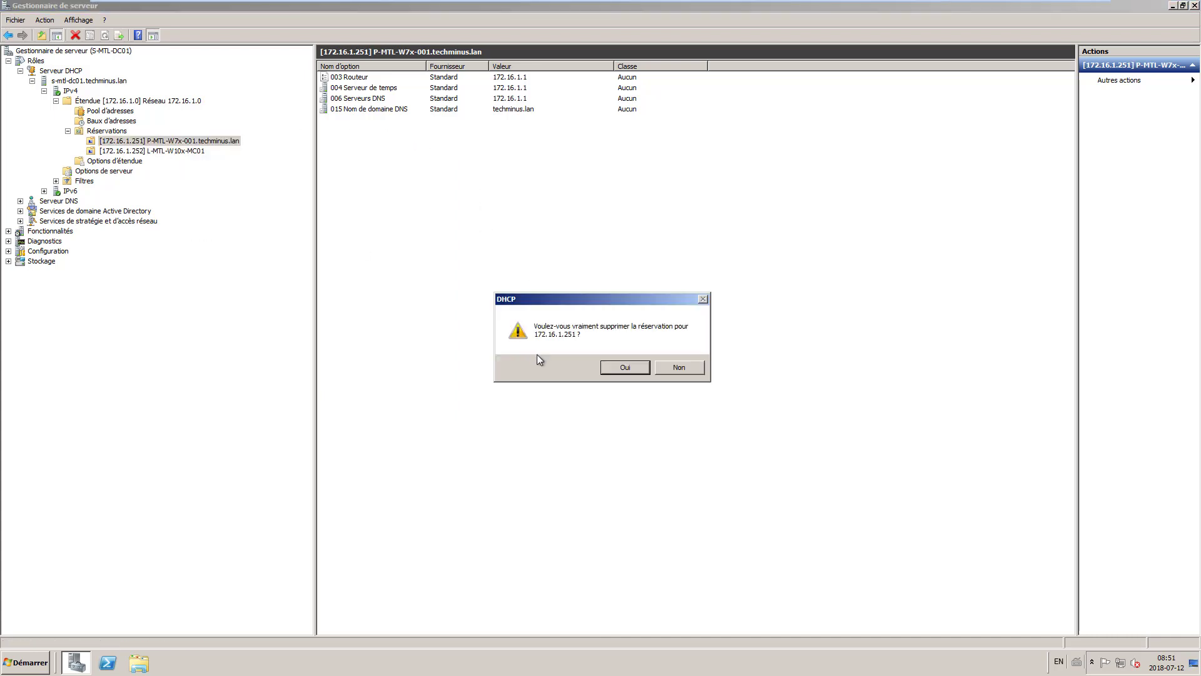
left_click(187, 139)
left_click(632, 369)
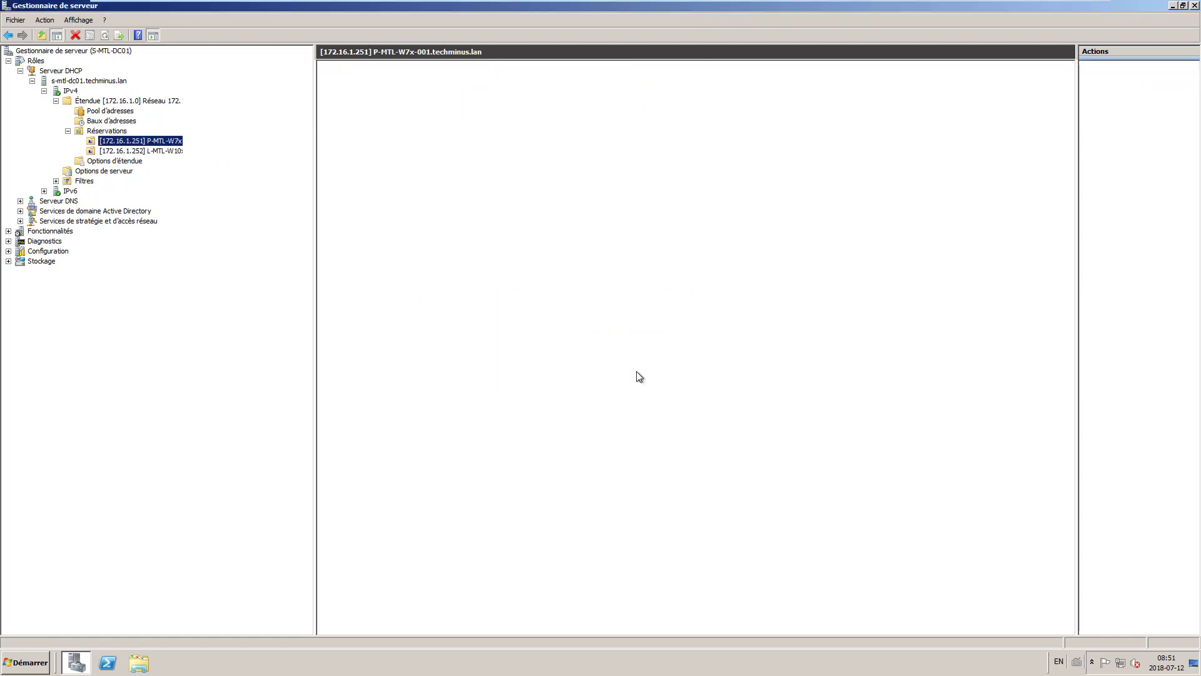
- Start a new reservation named P-MTL-W7x-MP001 with IP address 172.16.1.251
right_click(109, 134)
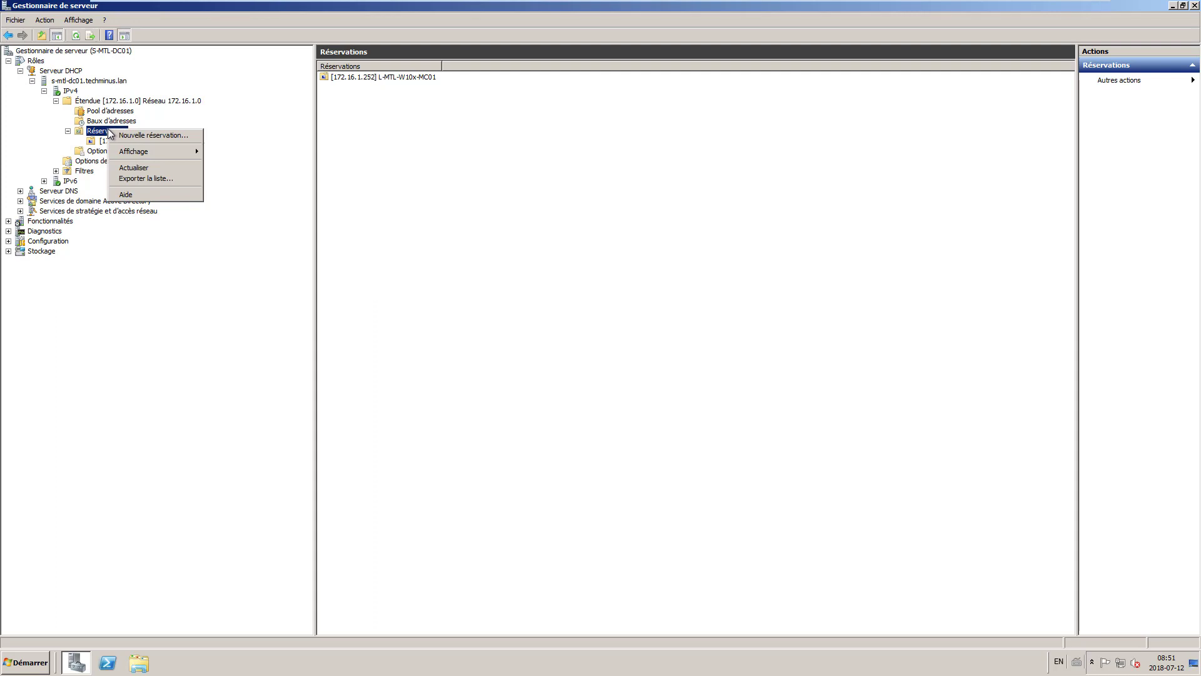
left_click(167, 136)
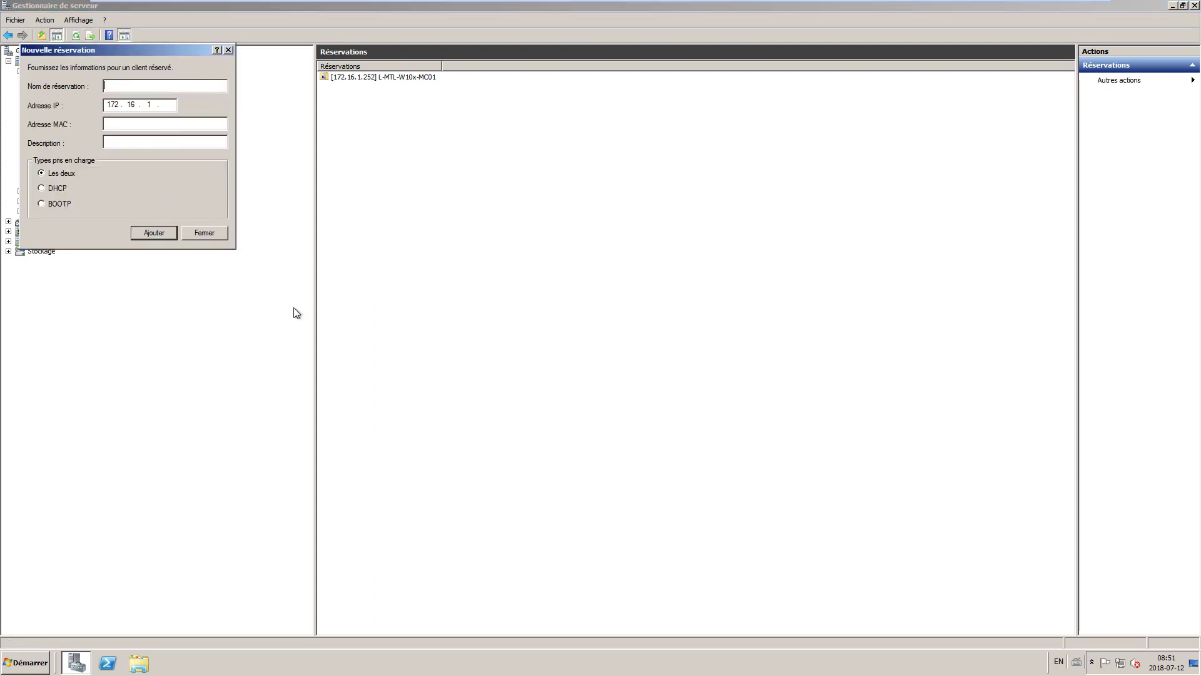
type("P")
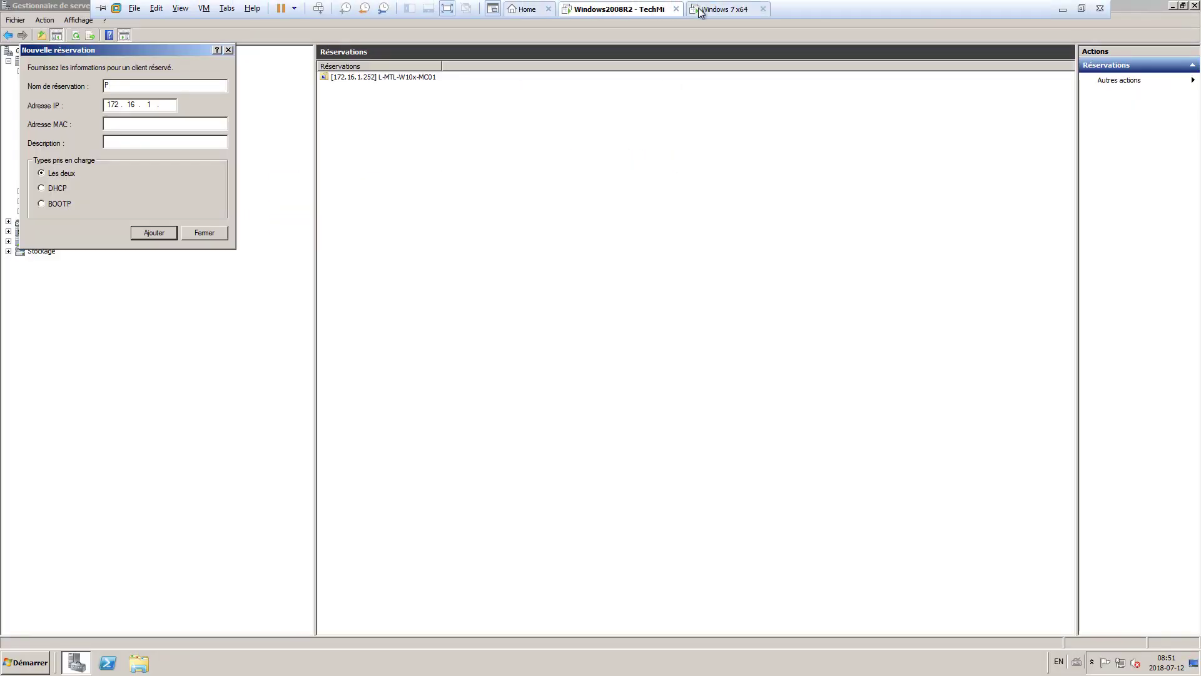
left_click(715, 10)
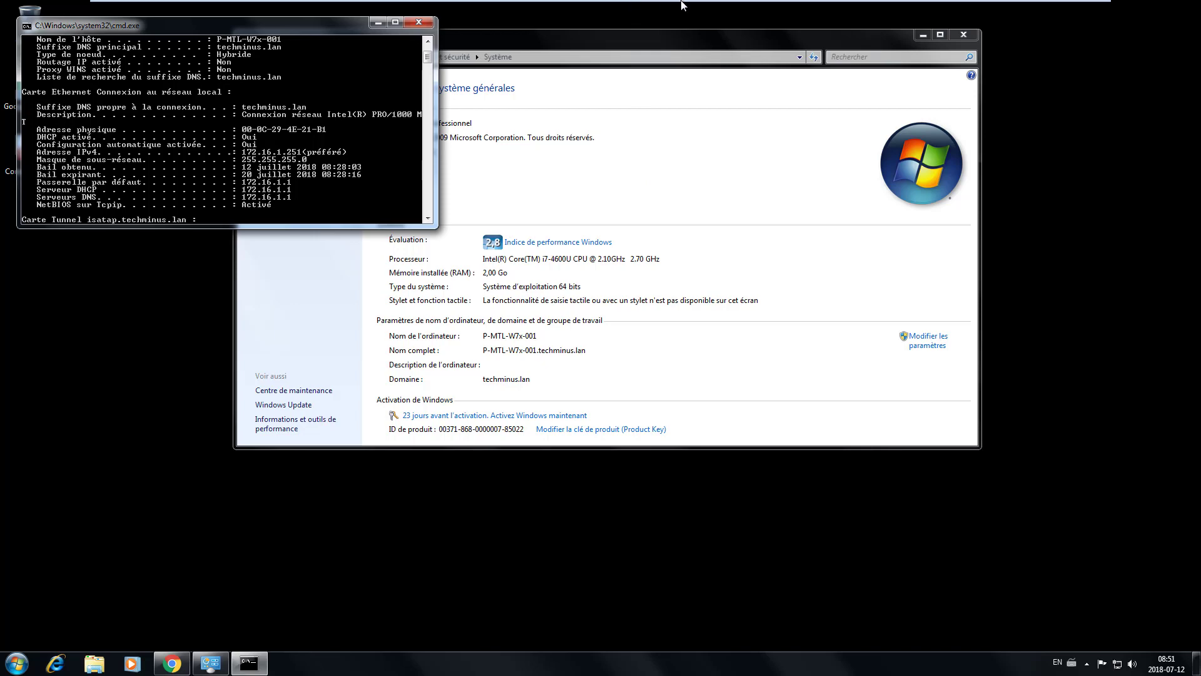
mouse_move(683, 5)
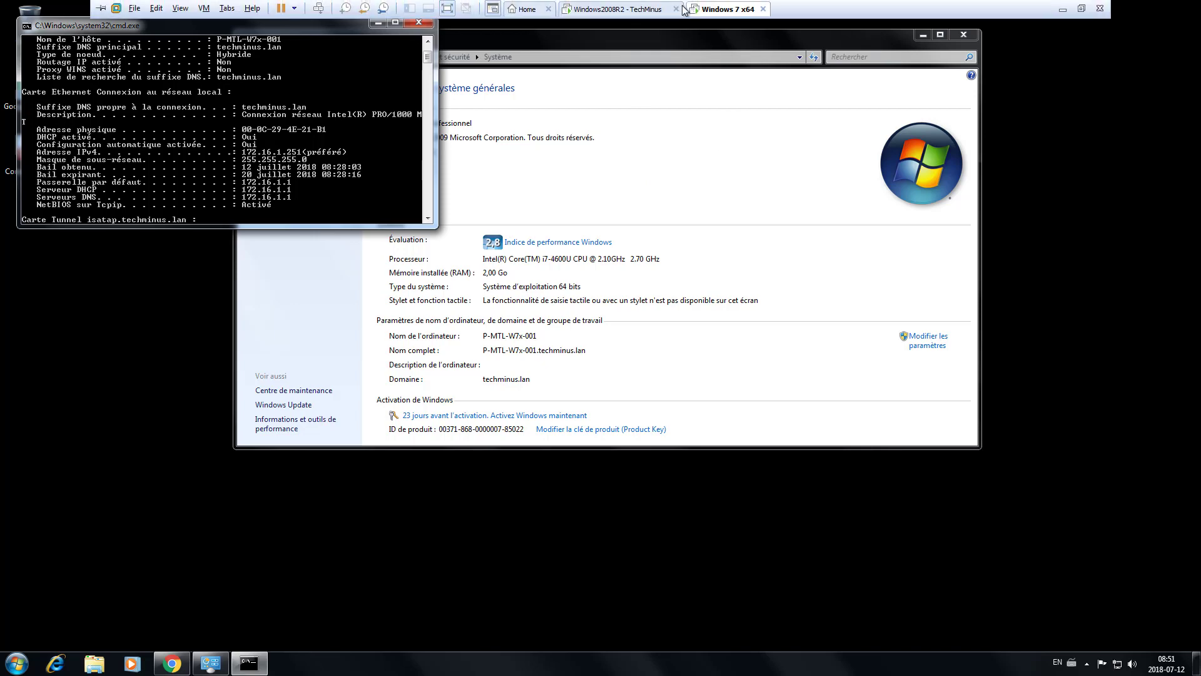
left_click(627, 9)
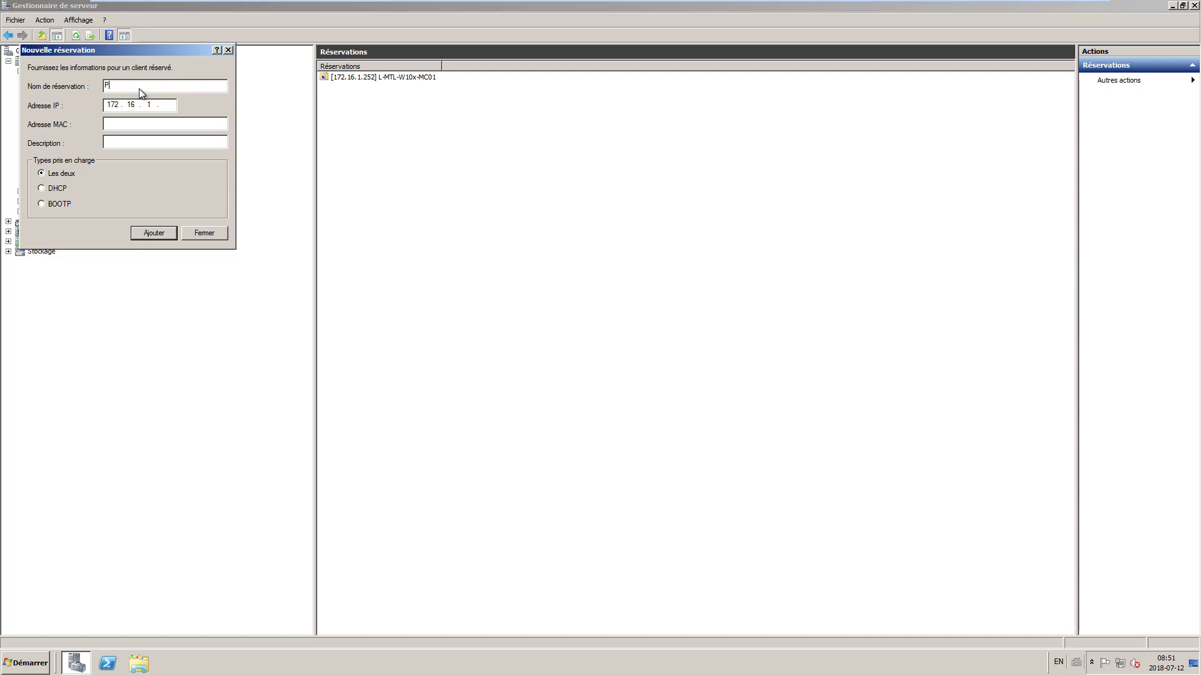
type("P-MTL-W7x-MP001")
left_click(166, 107)
type("251")
- Enter the Windows 7 client's MAC address from its ipconfig output and add the reservation
left_click(697, 5)
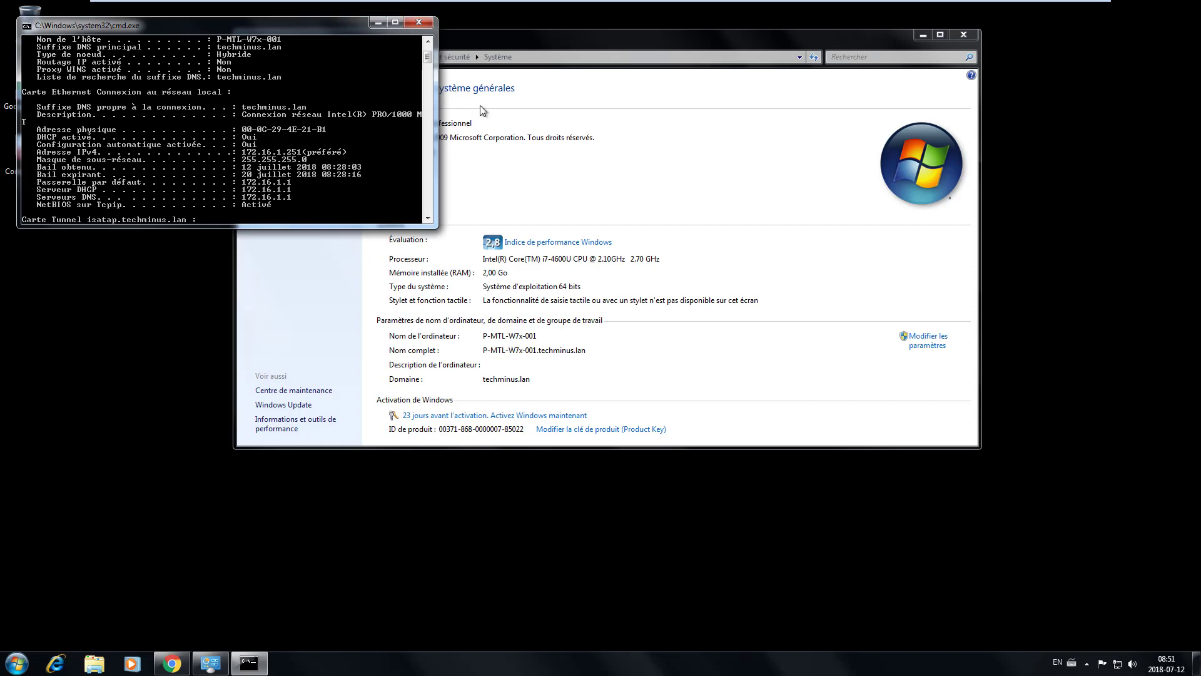
mouse_move(651, 3)
left_click(616, 10)
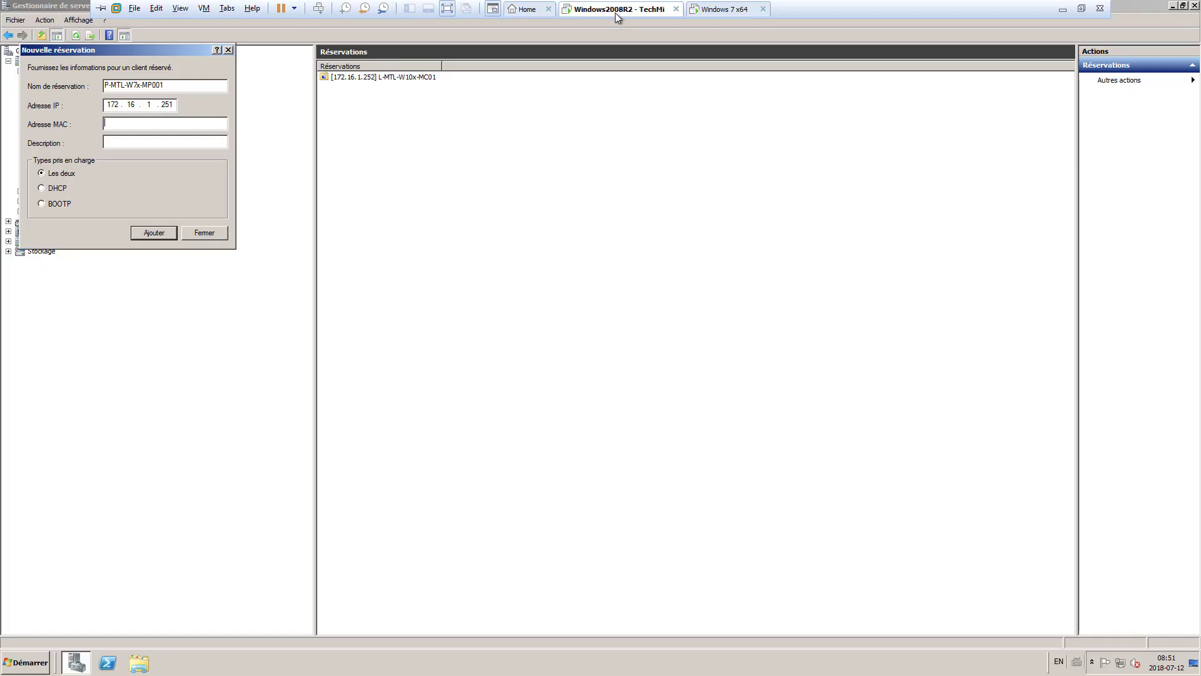
left_click(147, 124)
type("000c29")
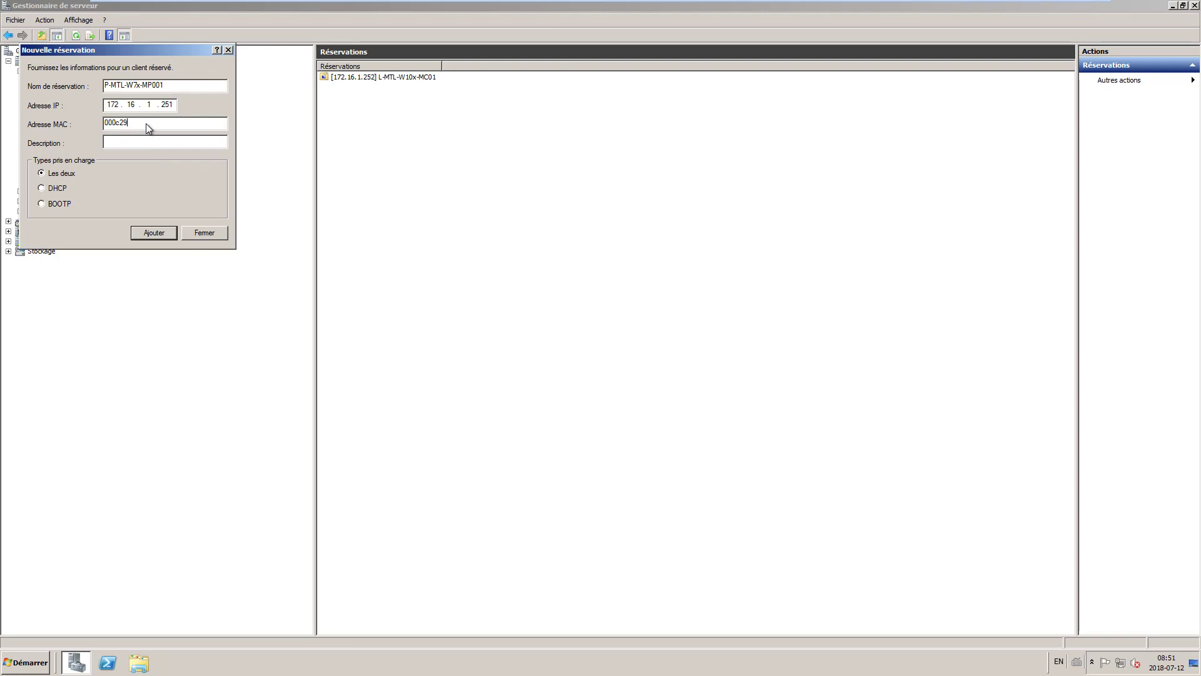
mouse_move(655, 1)
left_click(721, 10)
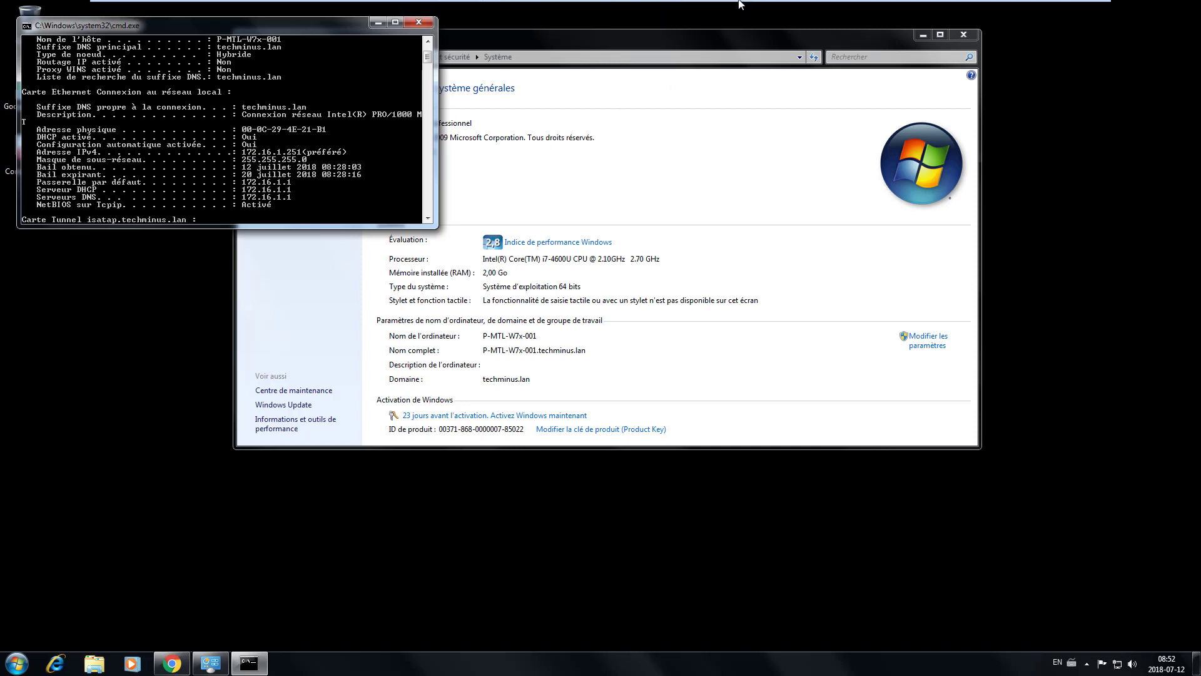
mouse_move(742, 3)
left_click(614, 8)
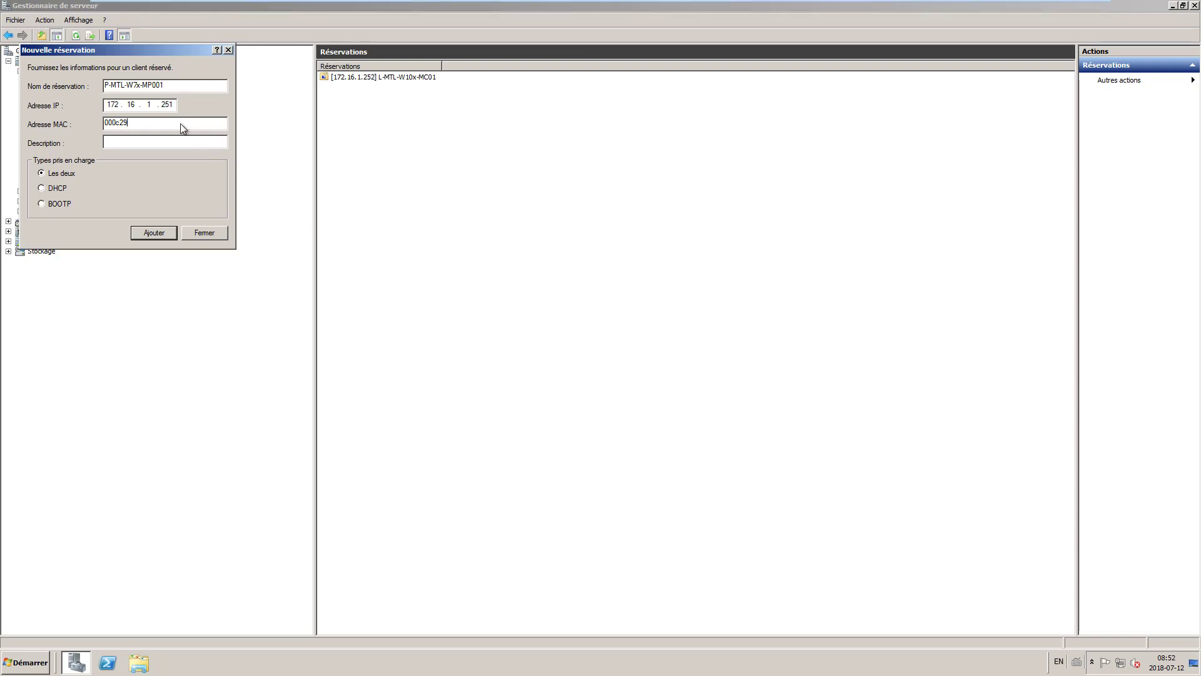
type("4e21b1")
left_click(158, 234)
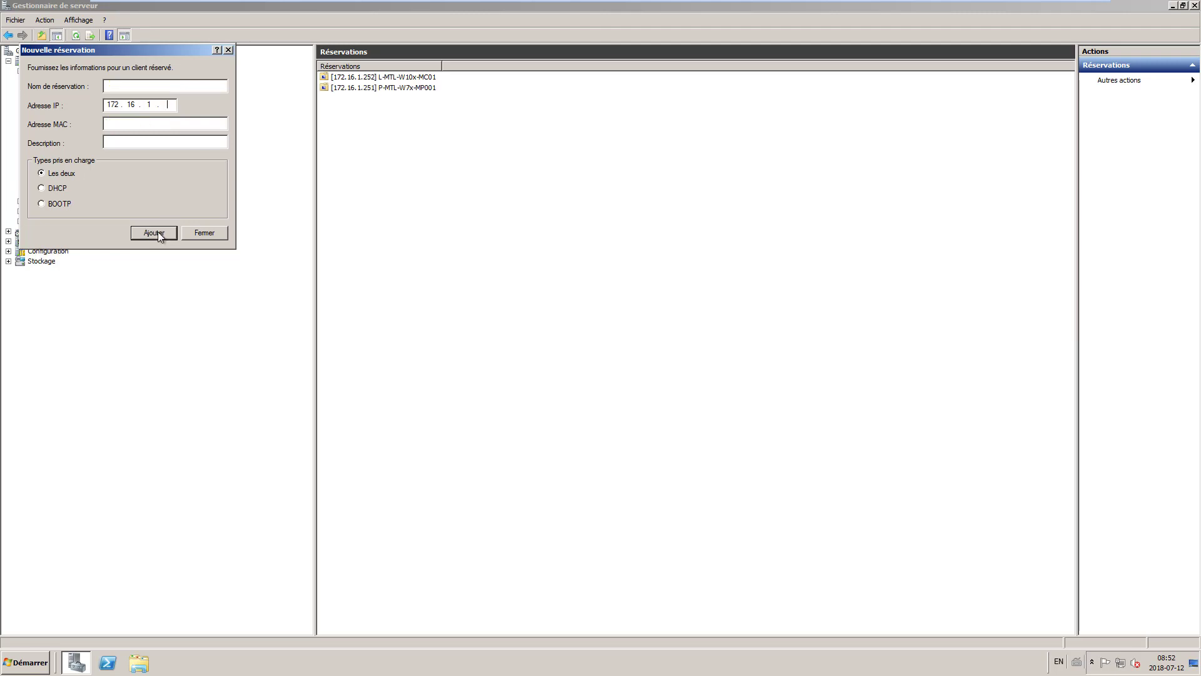
- Give reservation P-MTL-W7x-MP001 the description 'Ordinateur des techniciens', then minimize Server Manager
left_click(229, 50)
double_click(408, 88)
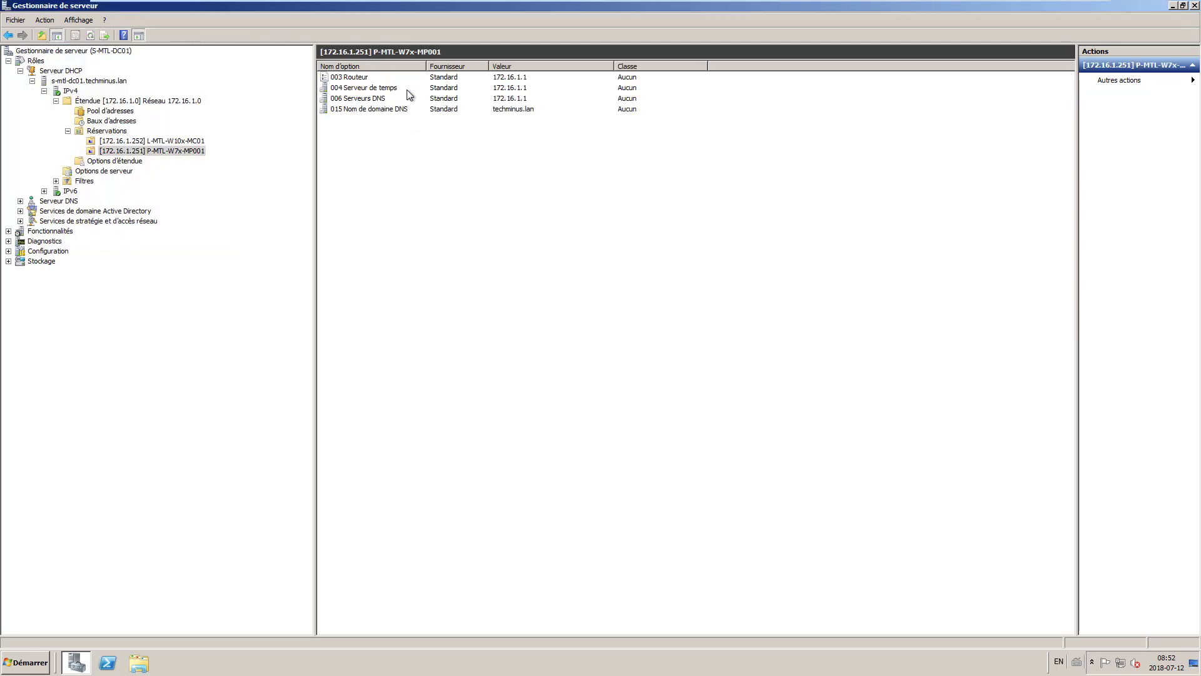
right_click(169, 151)
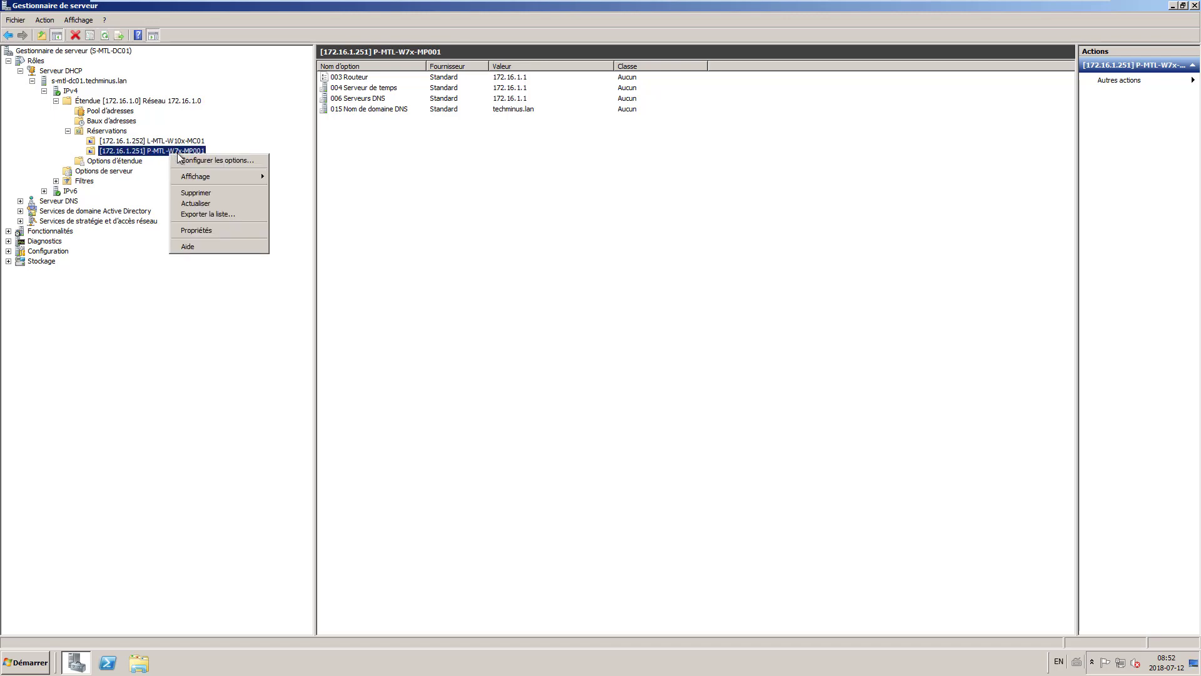
left_click(206, 231)
left_click(586, 287)
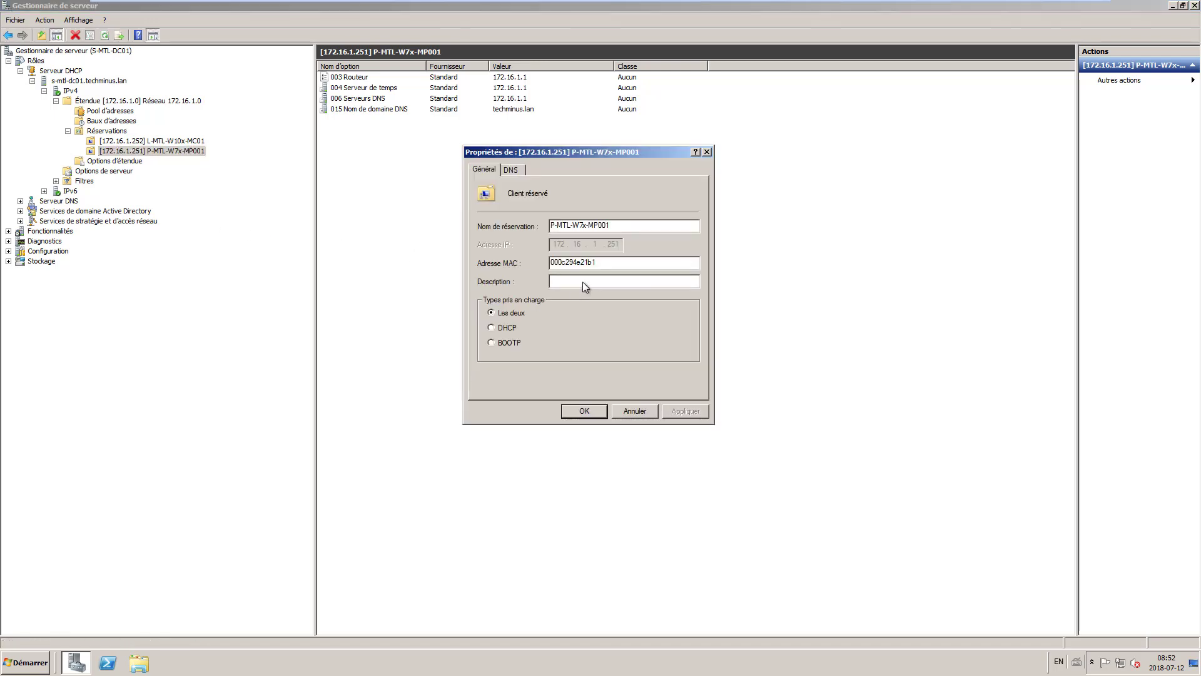
type("Lapot")
type("iciens")
left_click(586, 410)
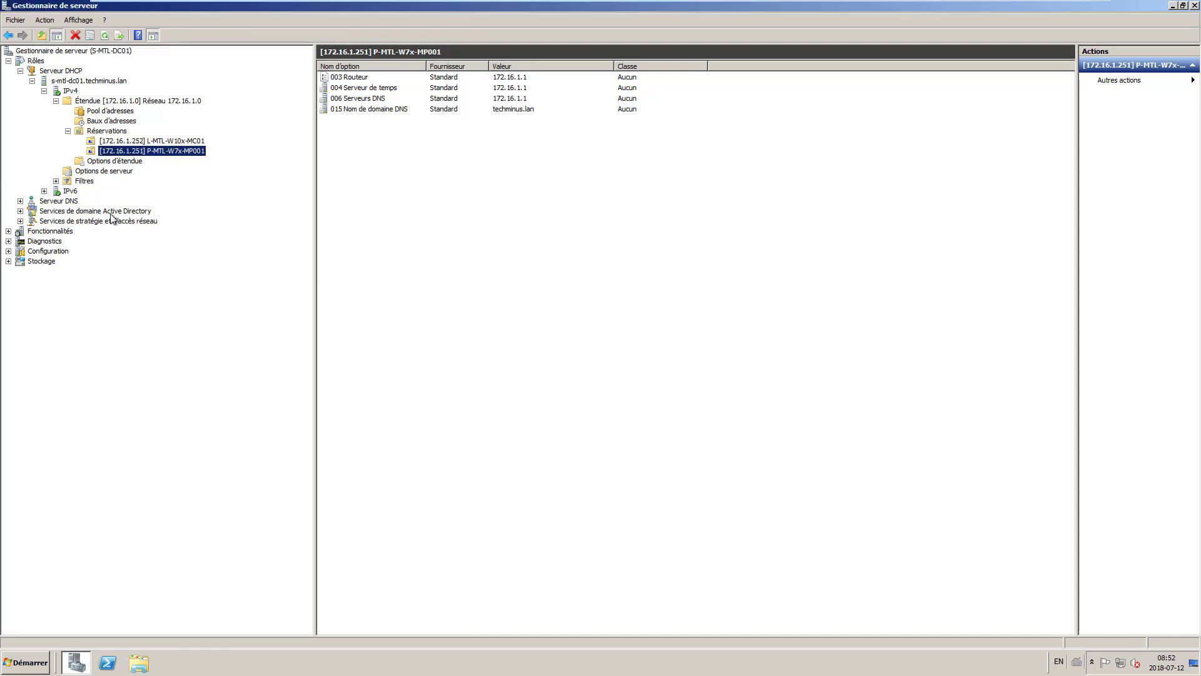
left_click(107, 131)
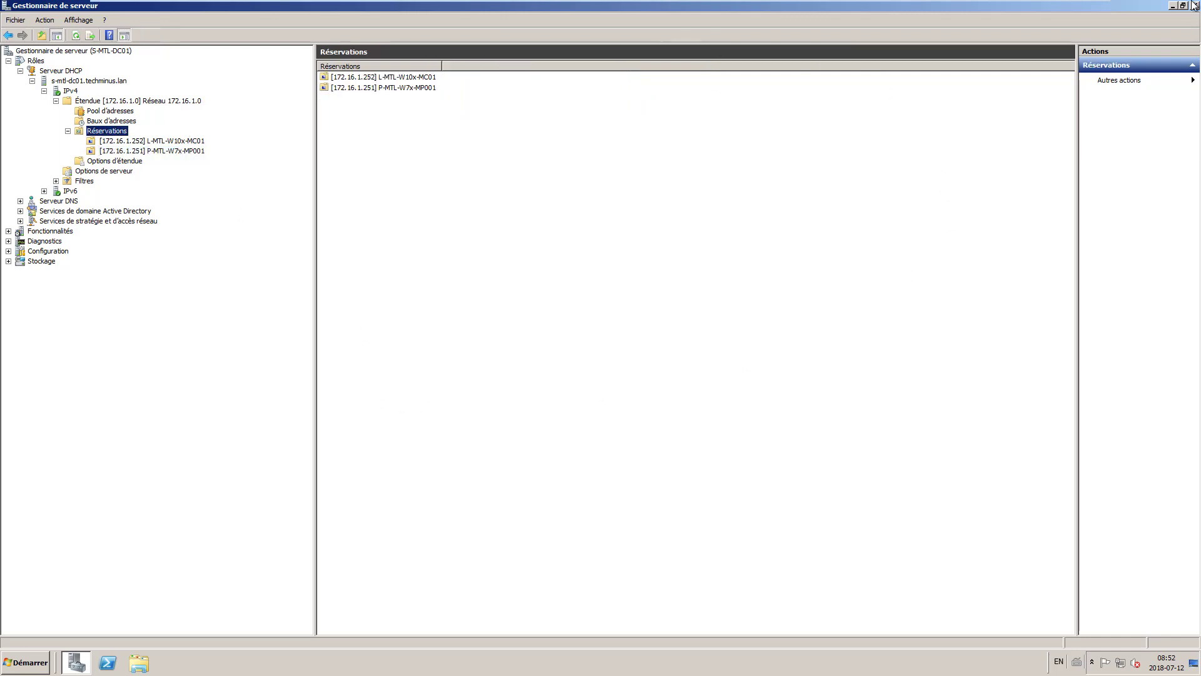
left_click(1173, 6)
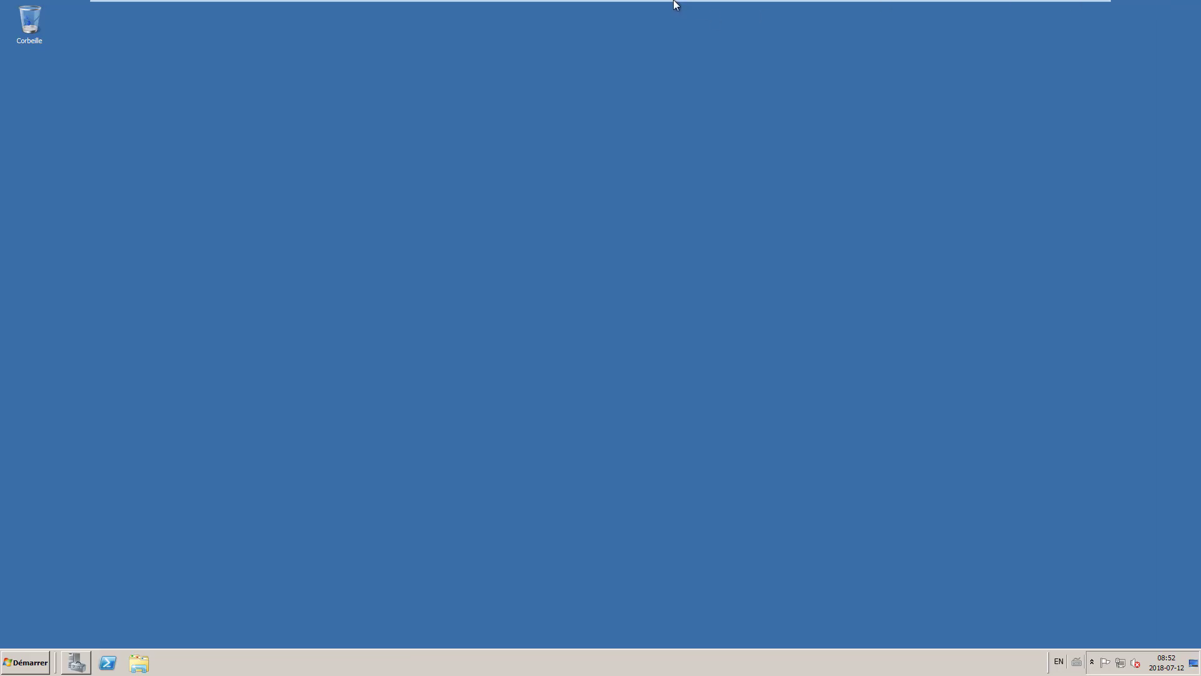
- On the Windows 7 client, edit the recalled ipconfig command into ipconfig /release
mouse_move(676, 2)
left_click(719, 10)
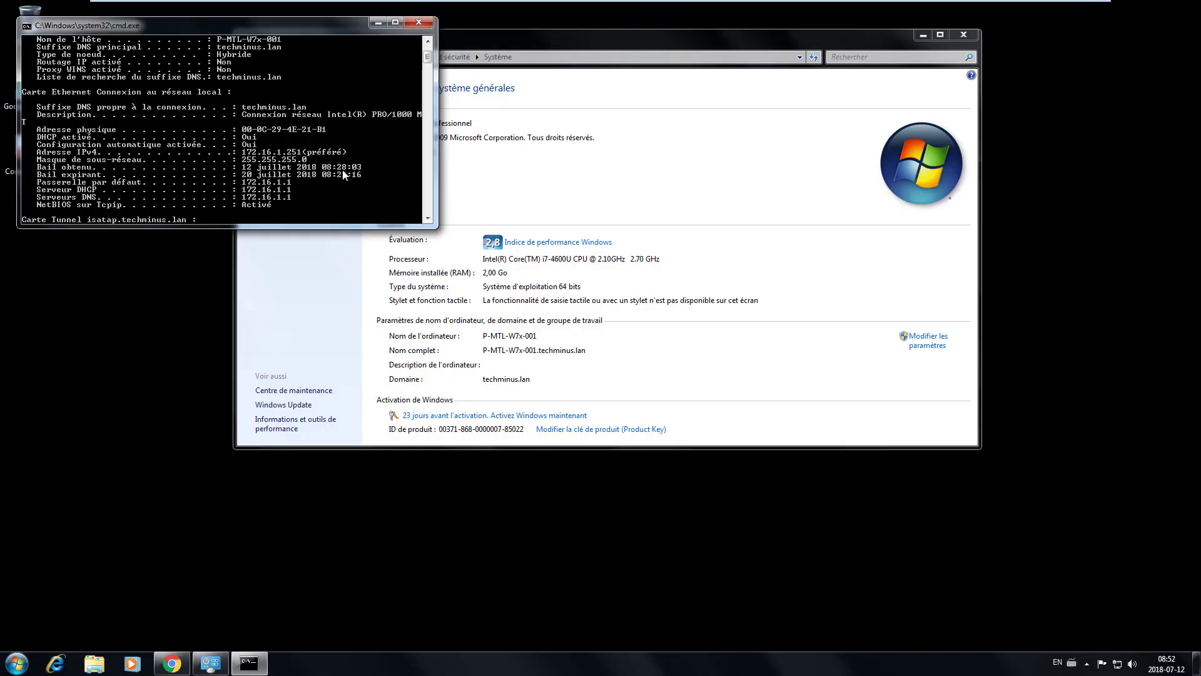
key("Up")
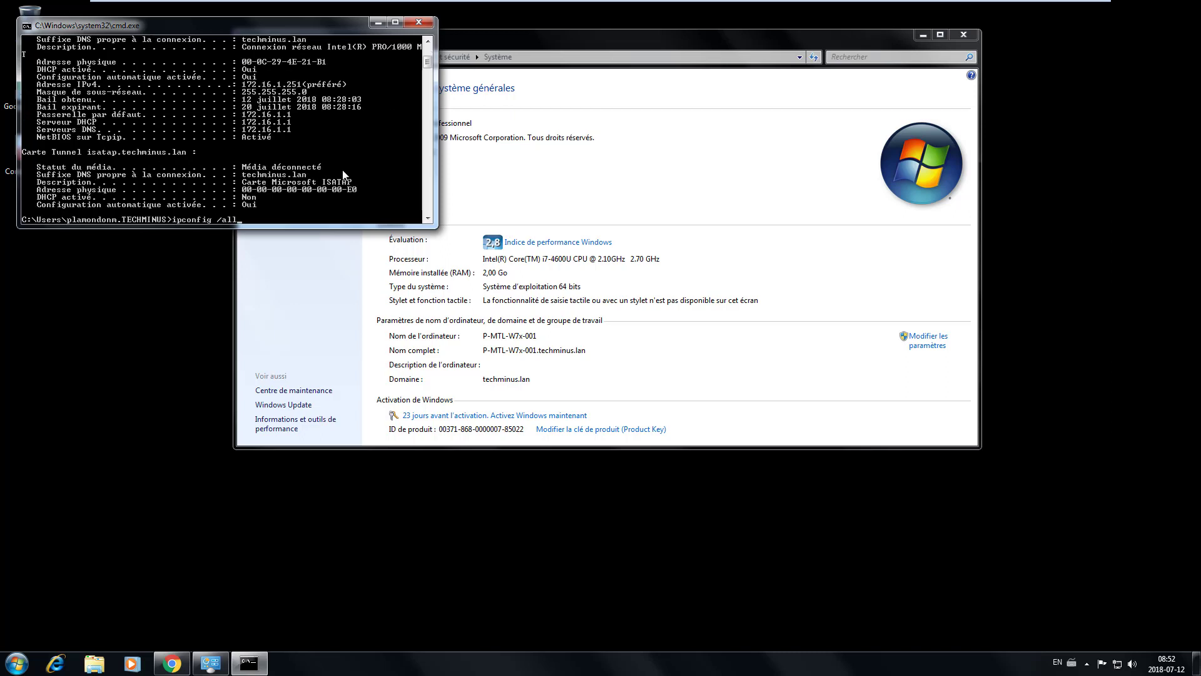
key("BackSpace")
key("BackSpace")
type("release")
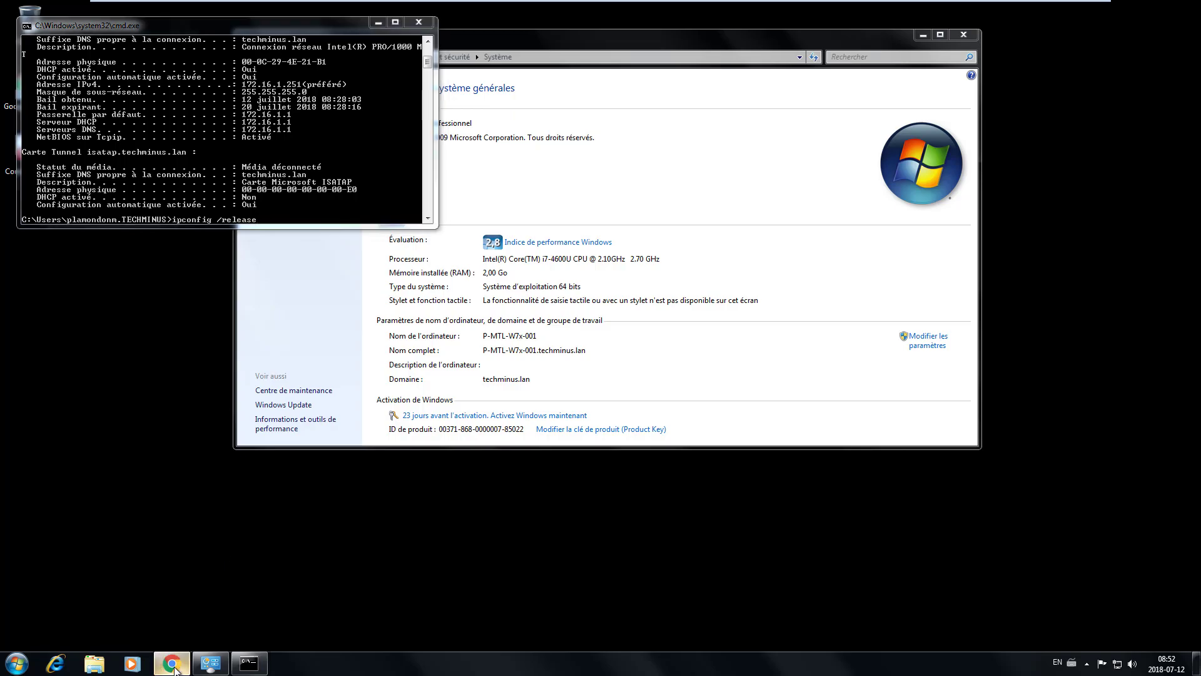
- Check the update package download, close the browser, and release the client's IP lease
left_click(173, 664)
left_click(173, 664)
left_click(173, 664)
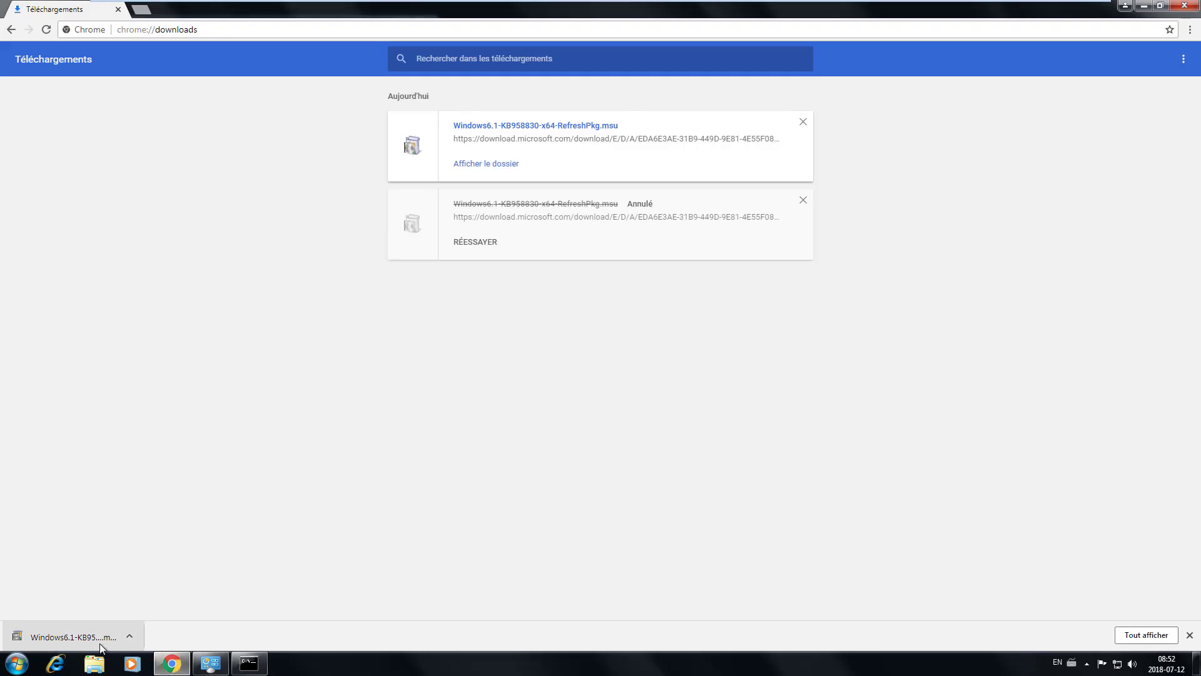
left_click(1184, 5)
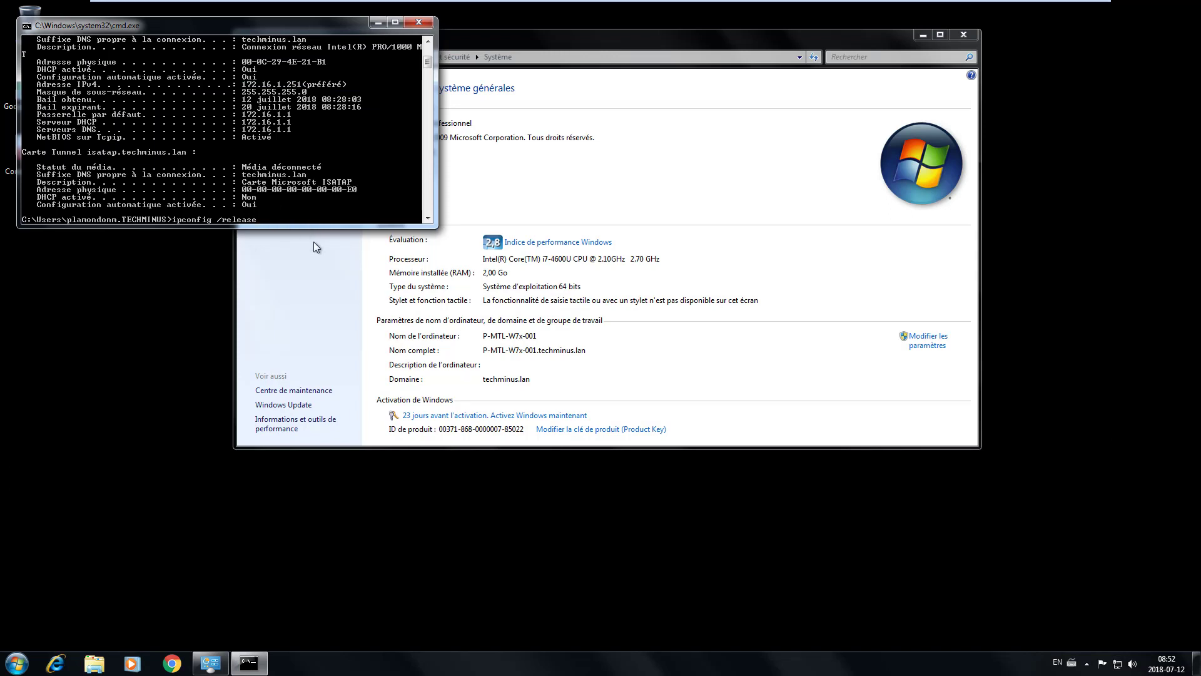
key("Return")
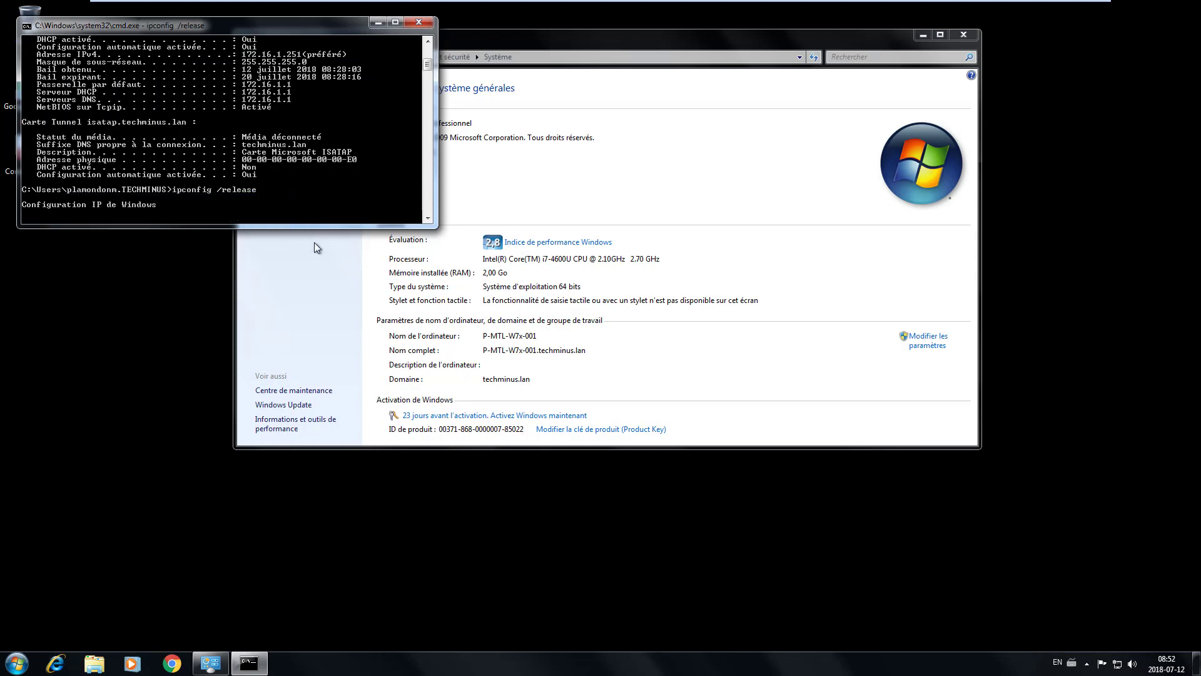
- Run ipconfig /renew so the client keeps 172.16.1.251, then close Command Prompt
key("Up")
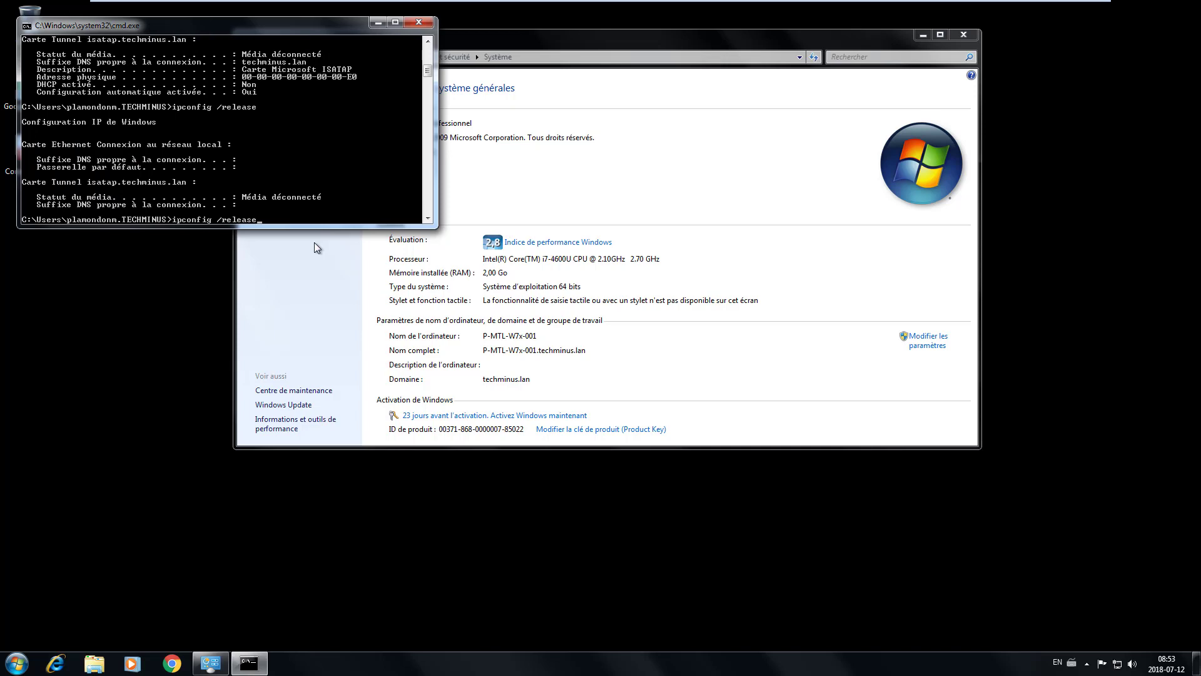
key("BackSpace")
key("BackSpace")
key("BackSpace")
type("new")
key("Return")
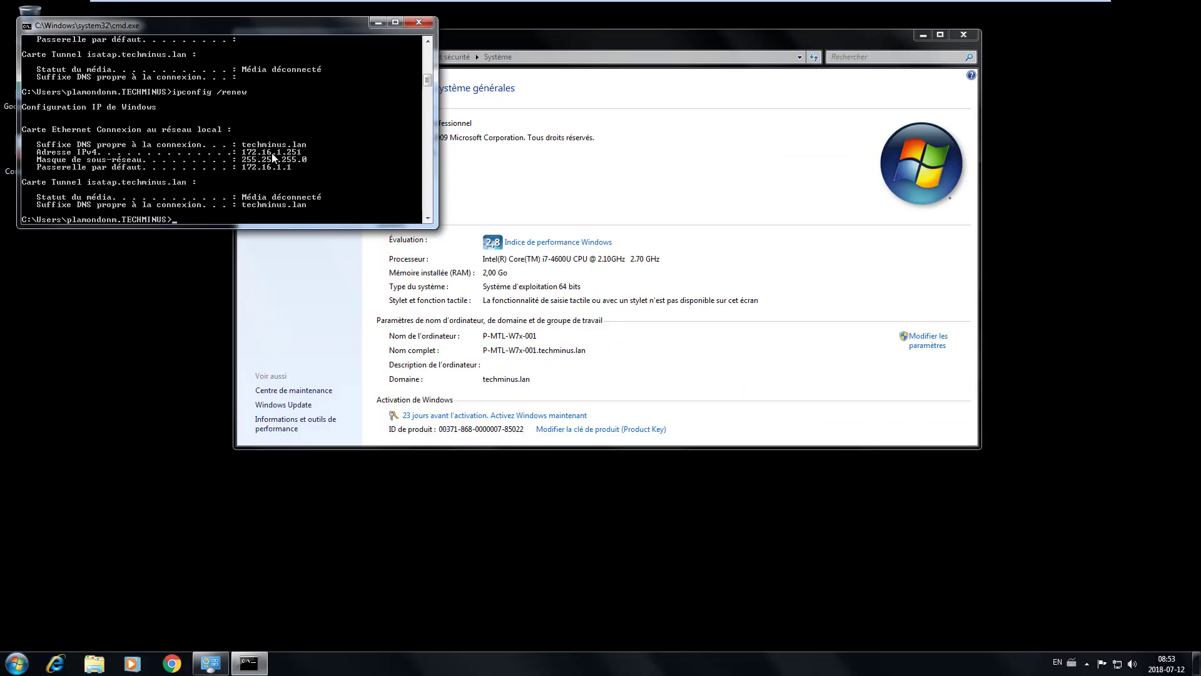
left_click(419, 22)
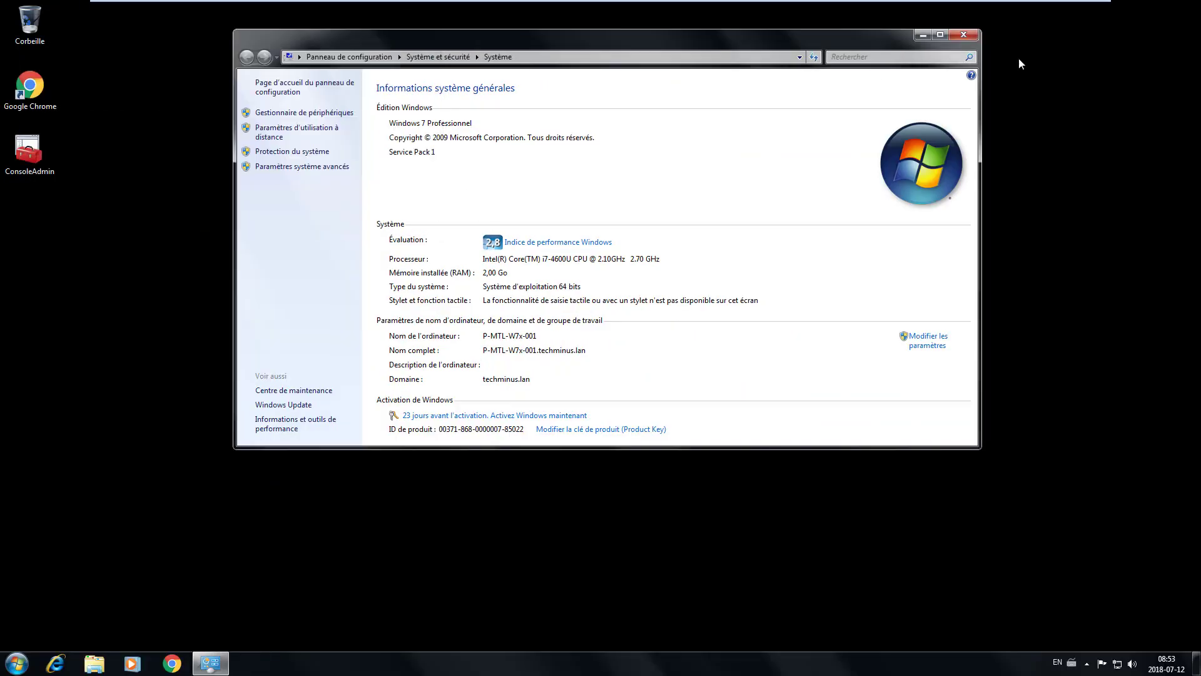
- Close System and drag the KB958830 RefreshPkg .msu from Téléchargements onto the desktop
left_click(965, 35)
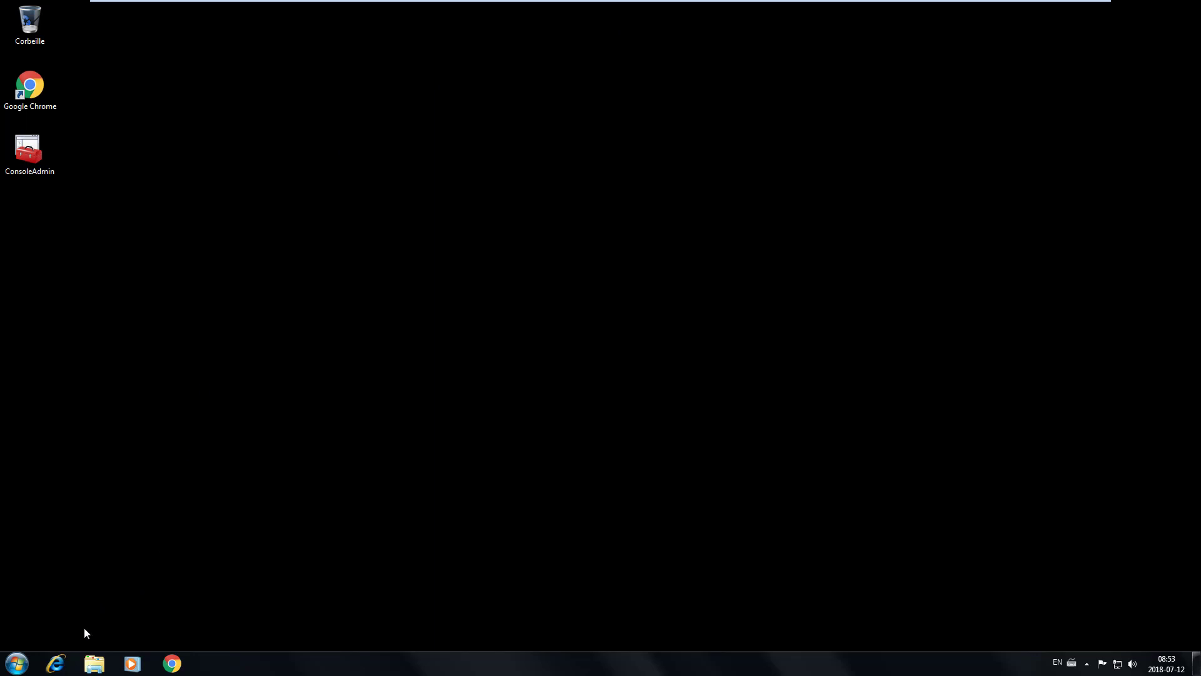
left_click(93, 663)
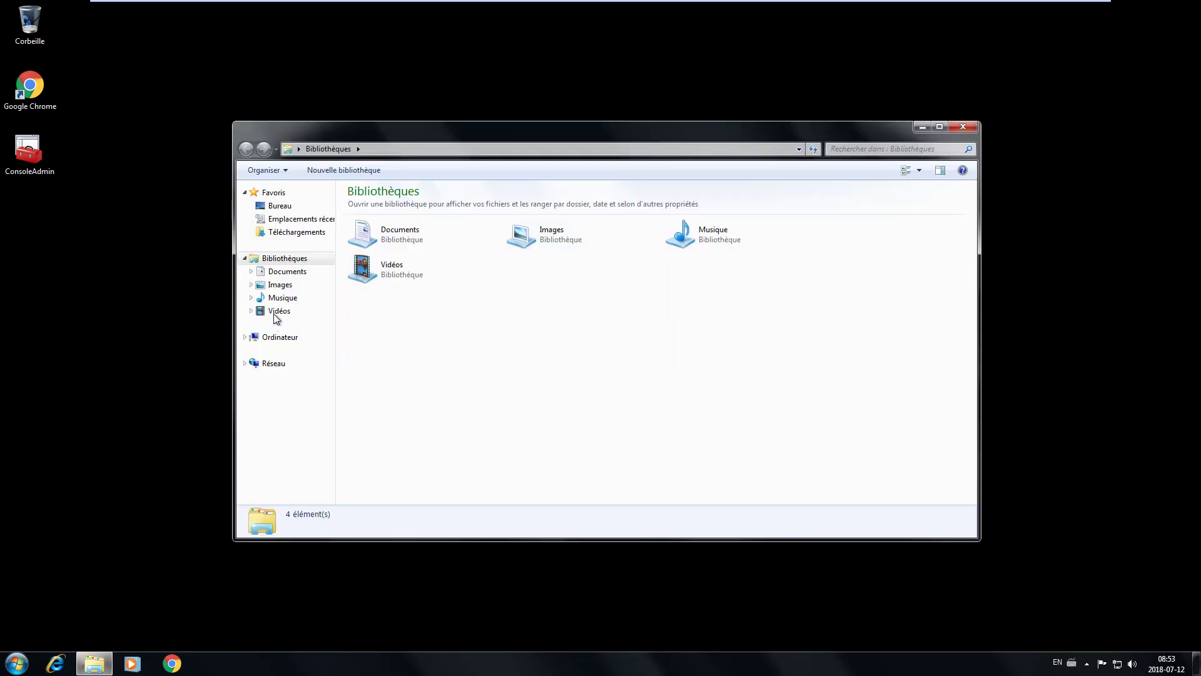
left_click(292, 233)
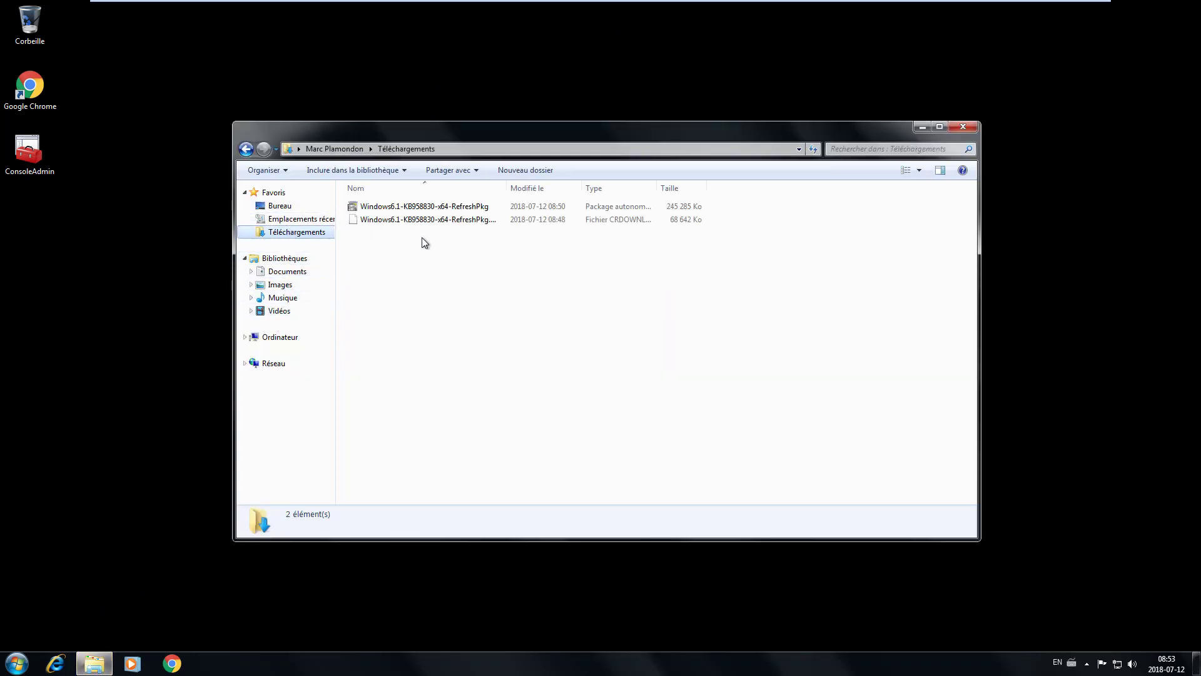
left_click_drag(413, 212, 266, 97)
- Close Explorer, launch the KB958830 package from the desktop and accept installing it with Oui
left_click(963, 128)
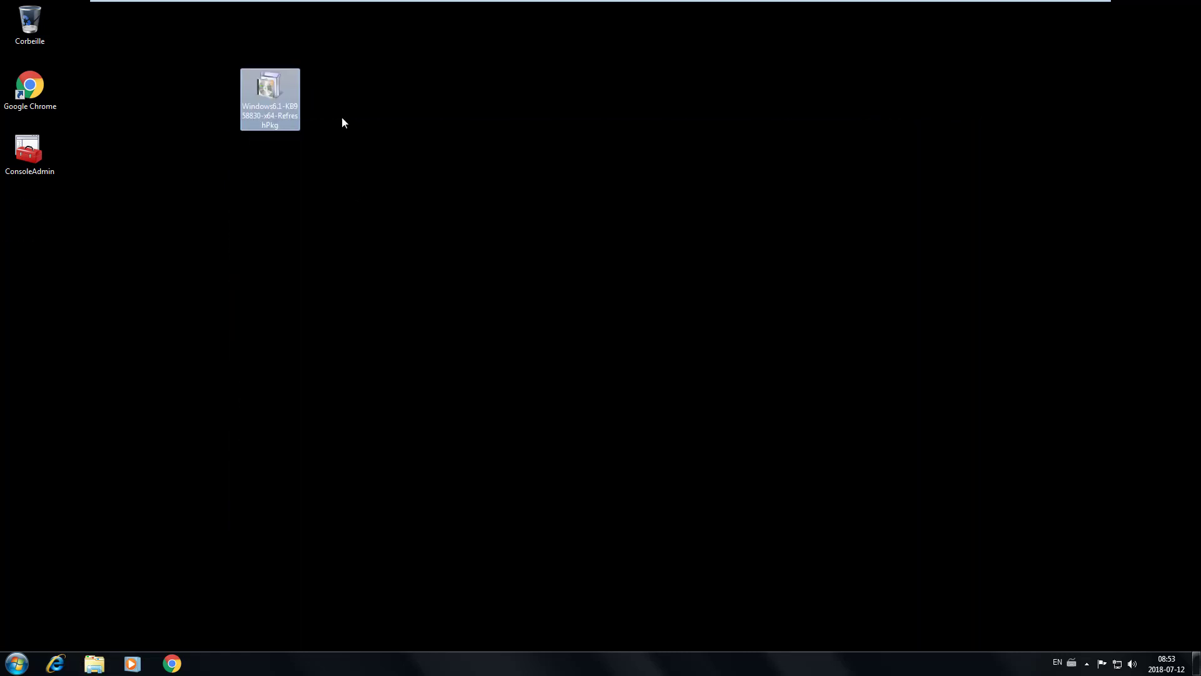
double_click(262, 85)
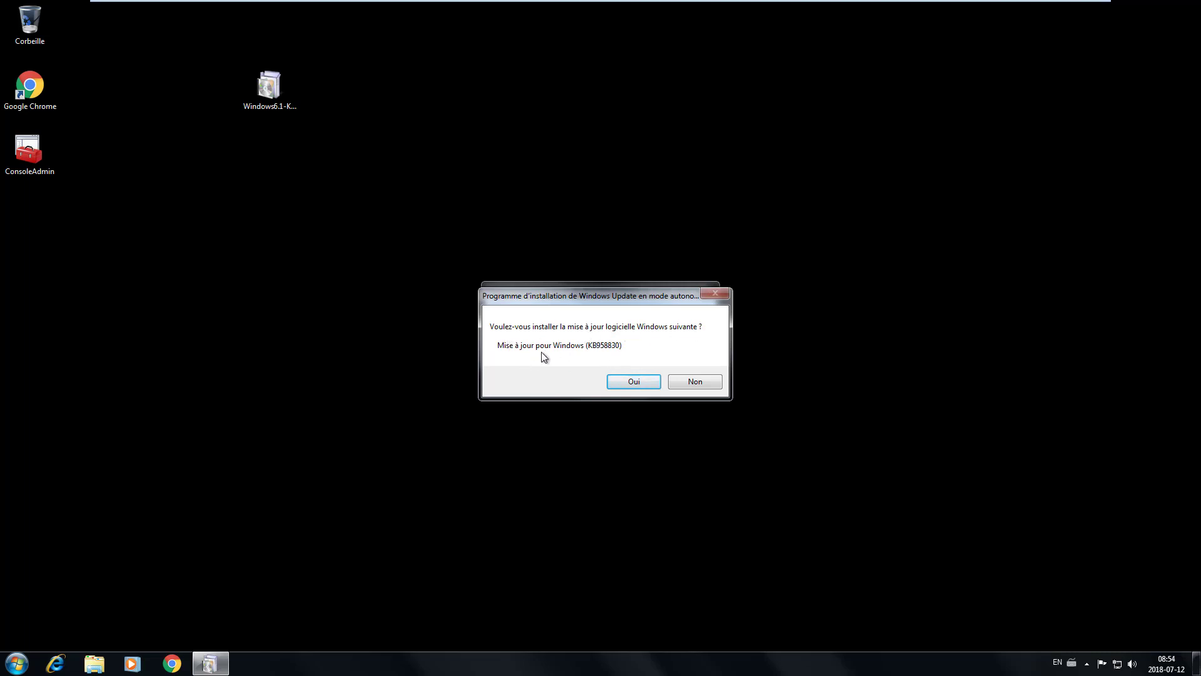
left_click(628, 383)
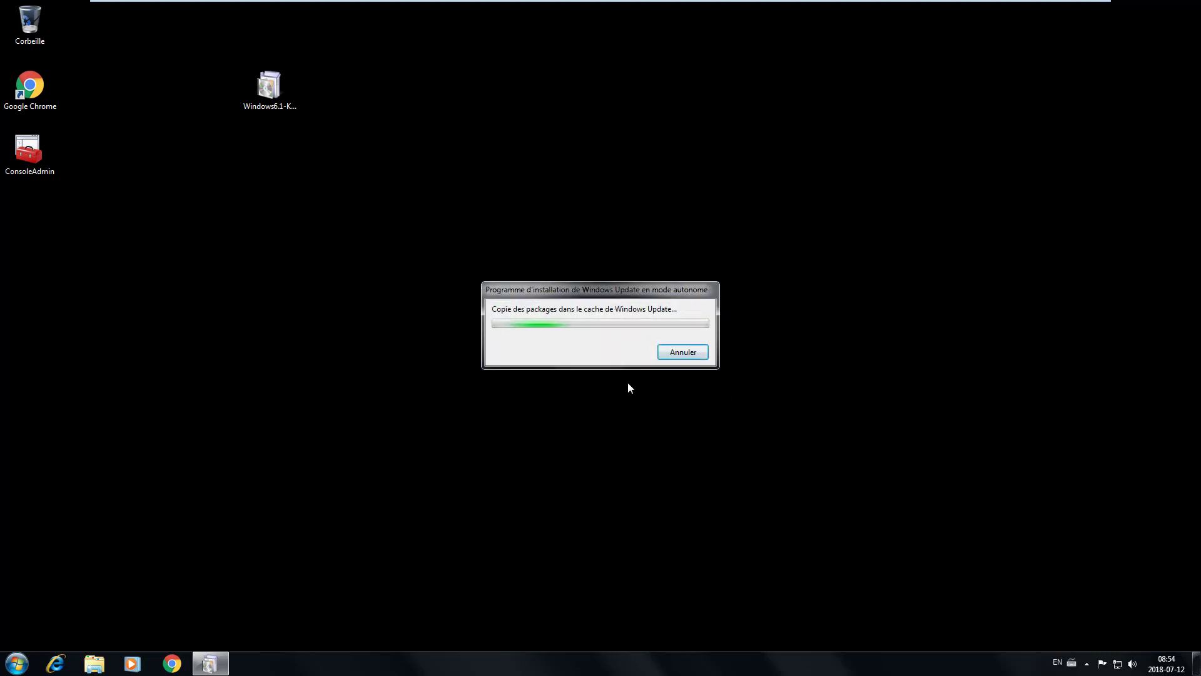
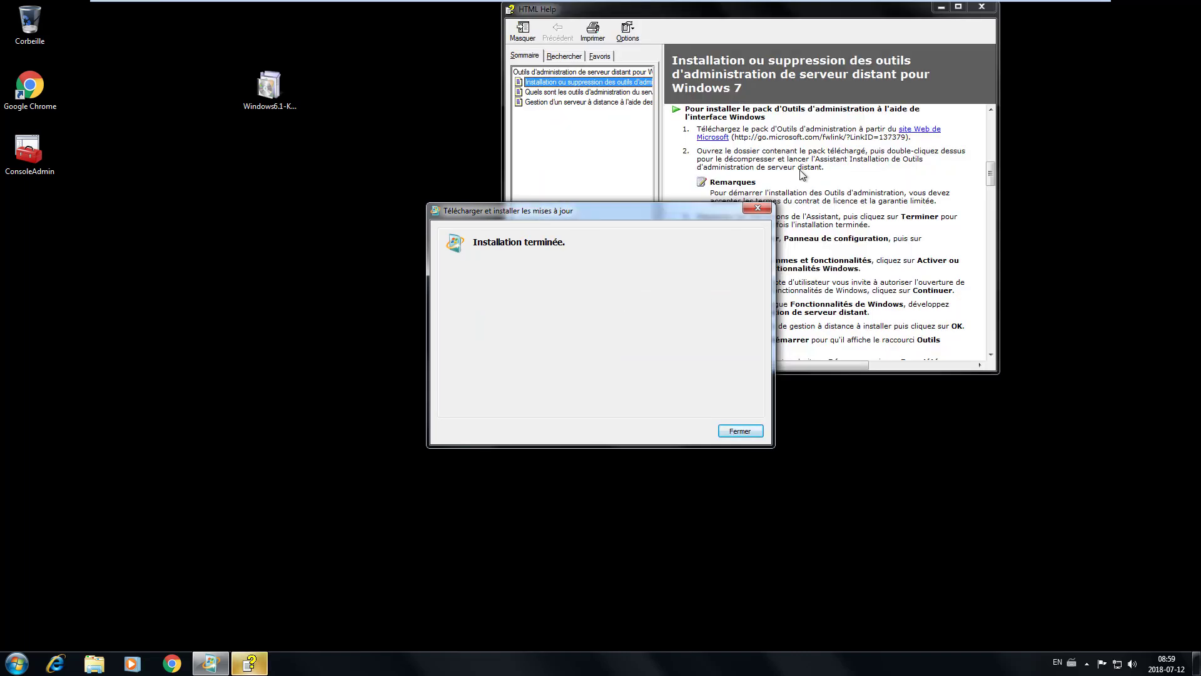
- Dismiss the KB958830 installation-complete notice and the HTML Help window, then select the ConsoleAdmin shortcut
left_click(740, 431)
left_click(993, 6)
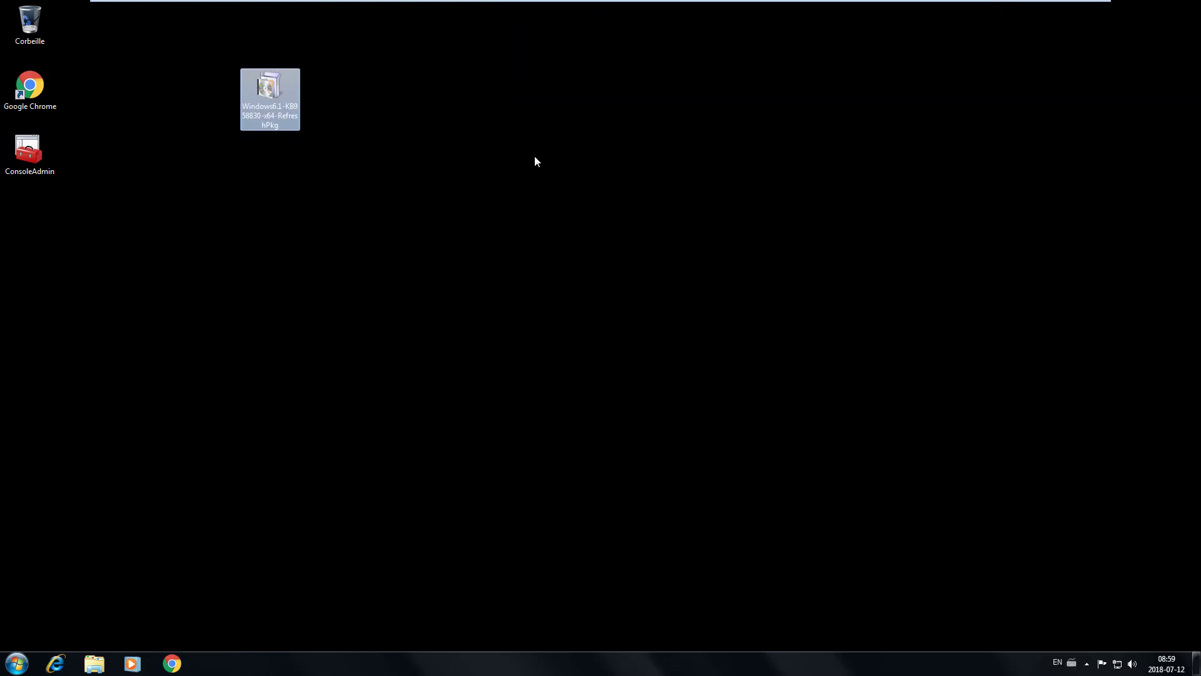
left_click(36, 150)
double_click(36, 150)
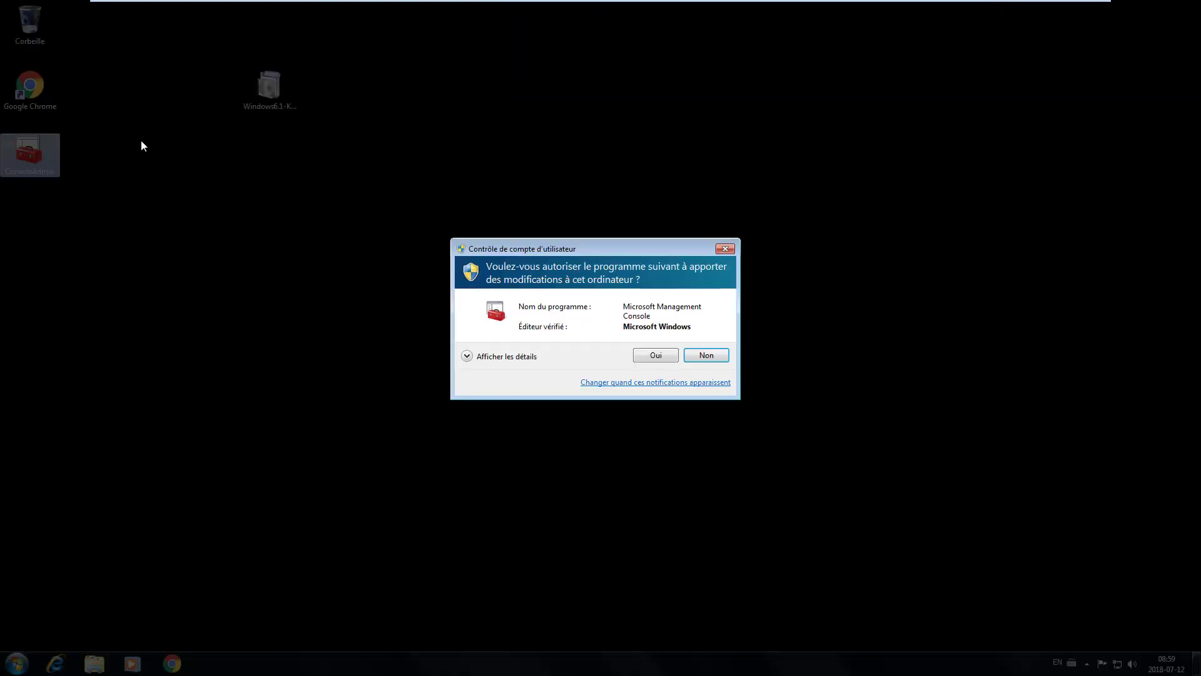
left_click(665, 359)
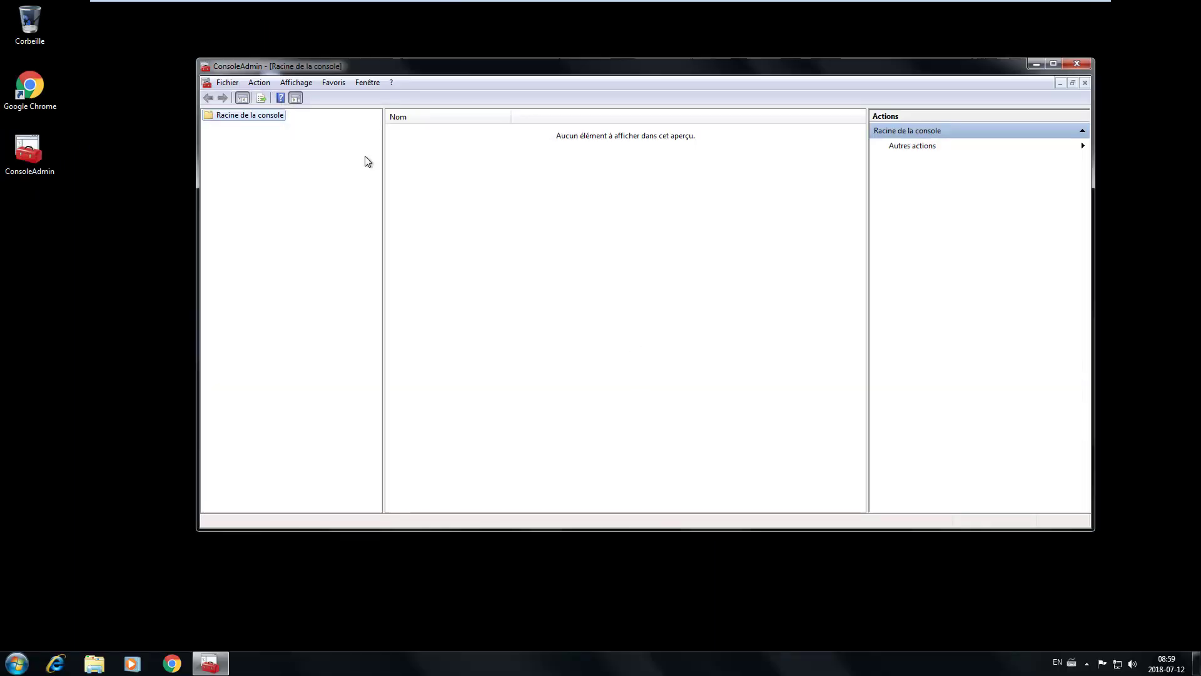
left_click(229, 84)
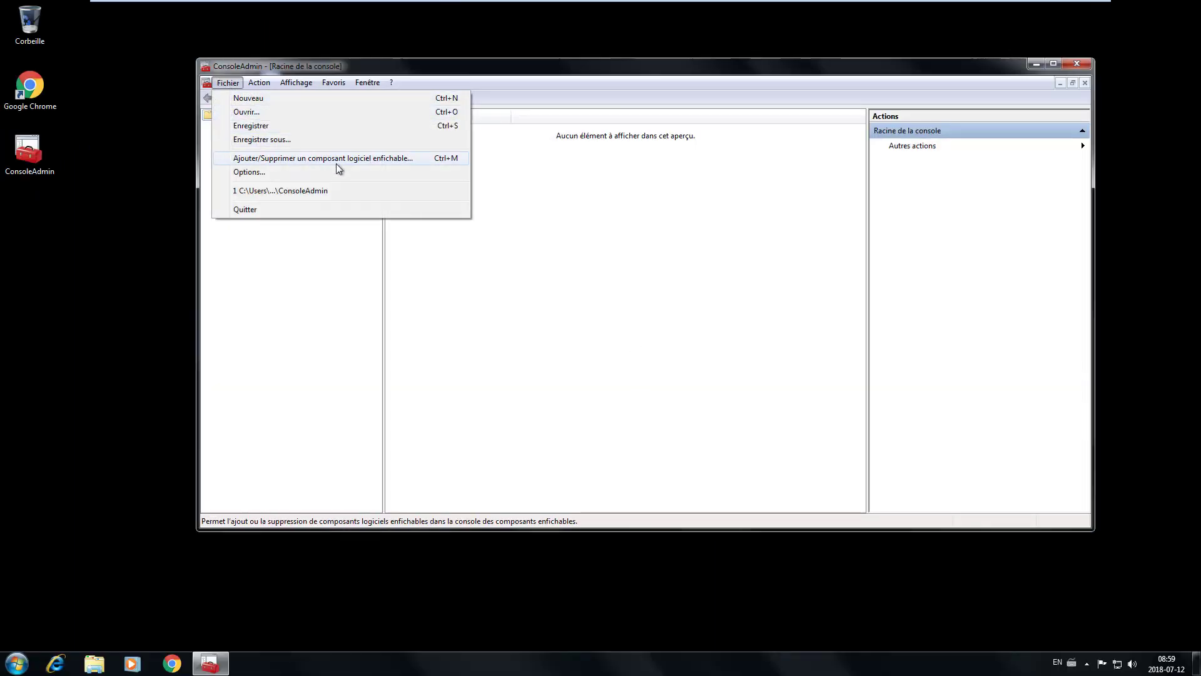
left_click(399, 160)
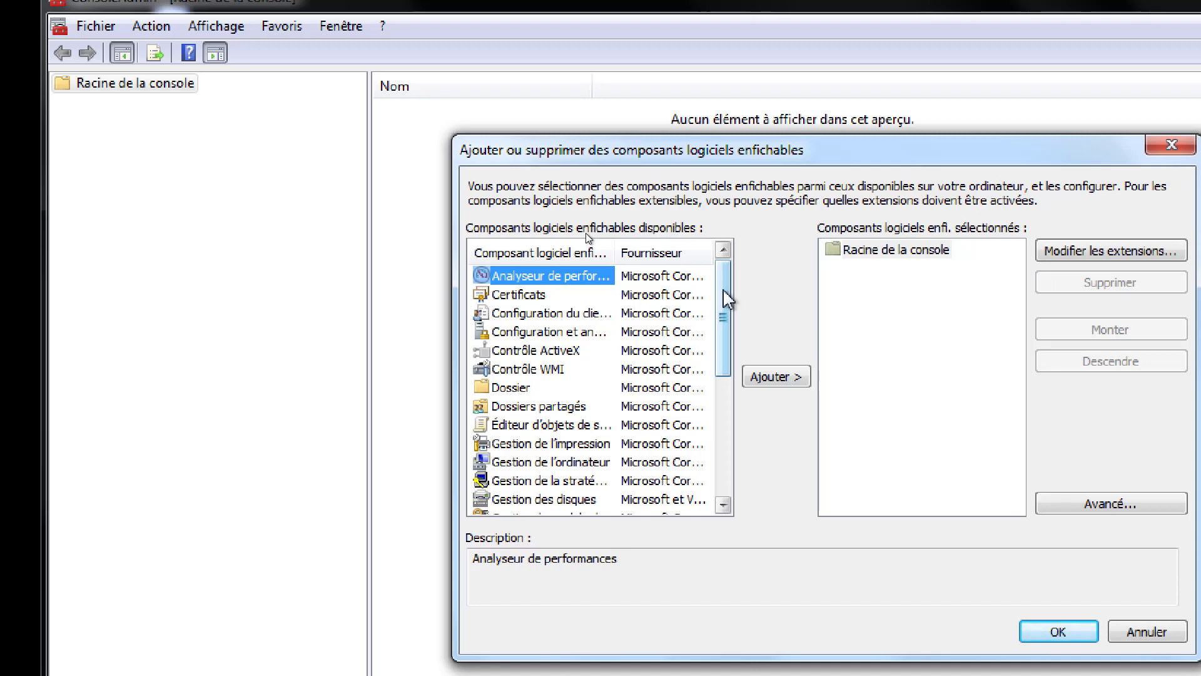
left_click_drag(727, 299, 721, 453)
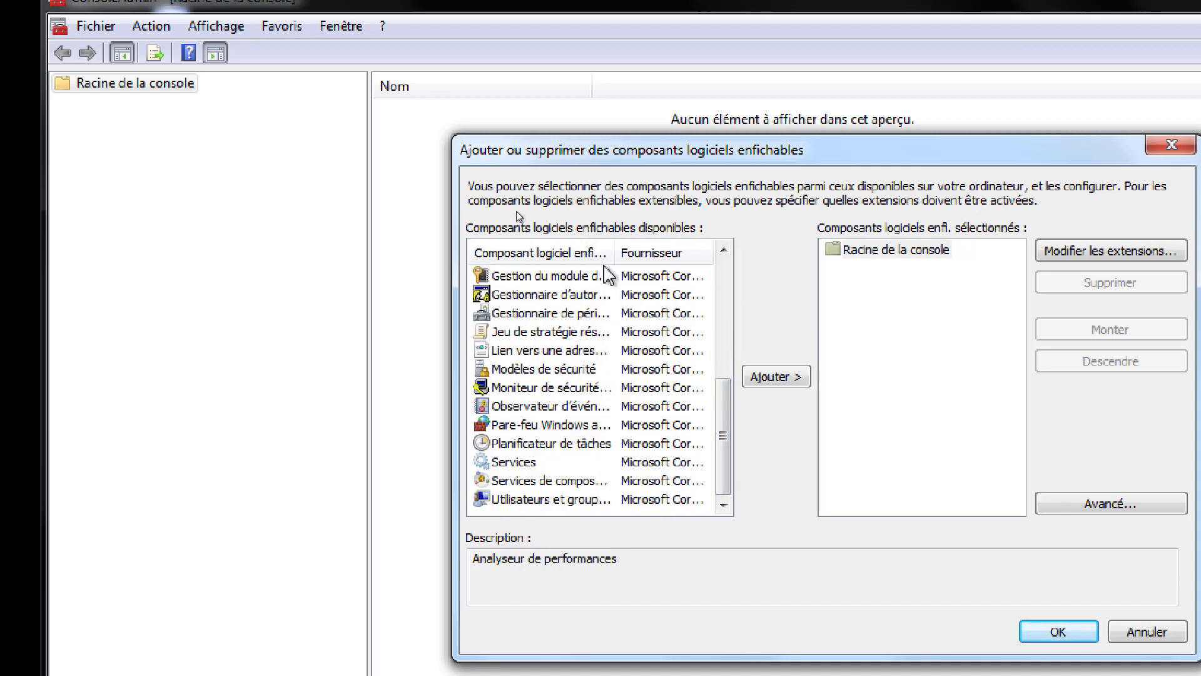
left_click_drag(617, 252, 659, 356)
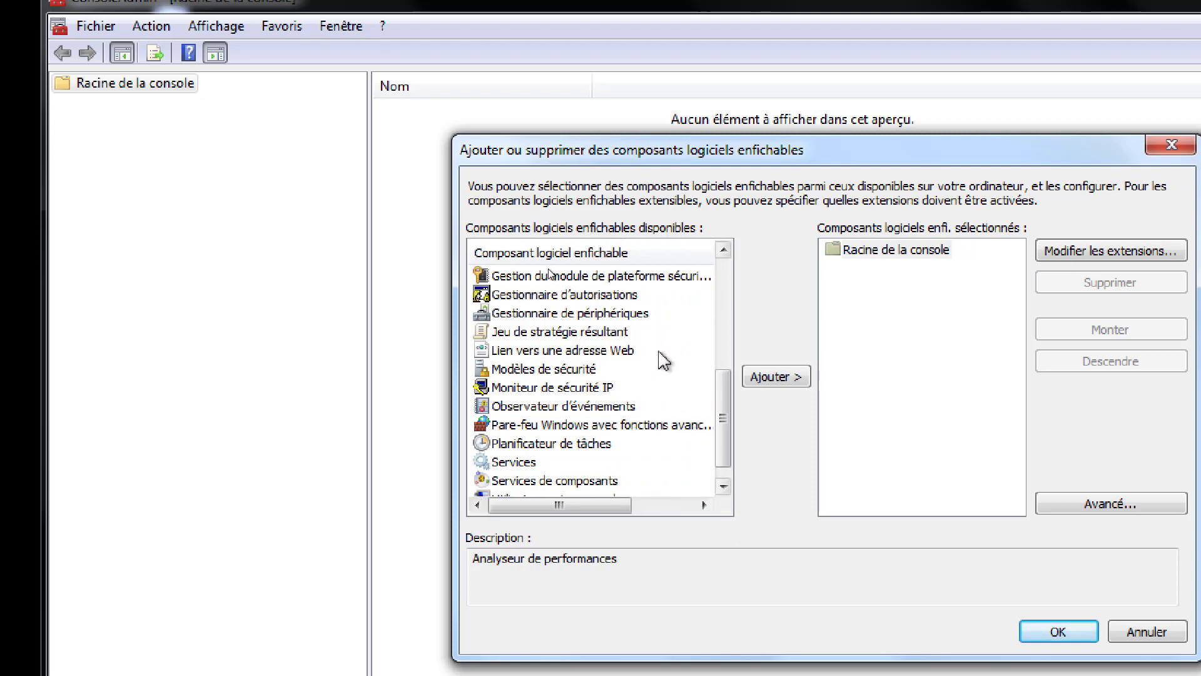
scroll(659, 356, "down", 1)
left_click(605, 485)
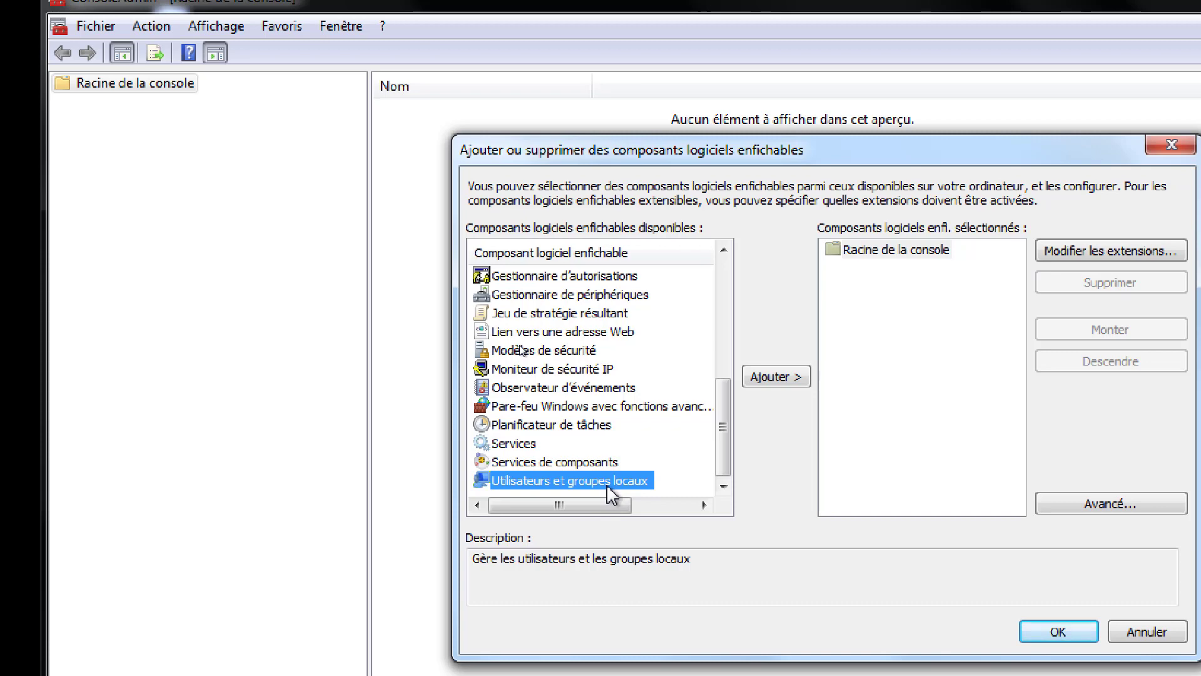
left_click_drag(724, 456, 725, 305)
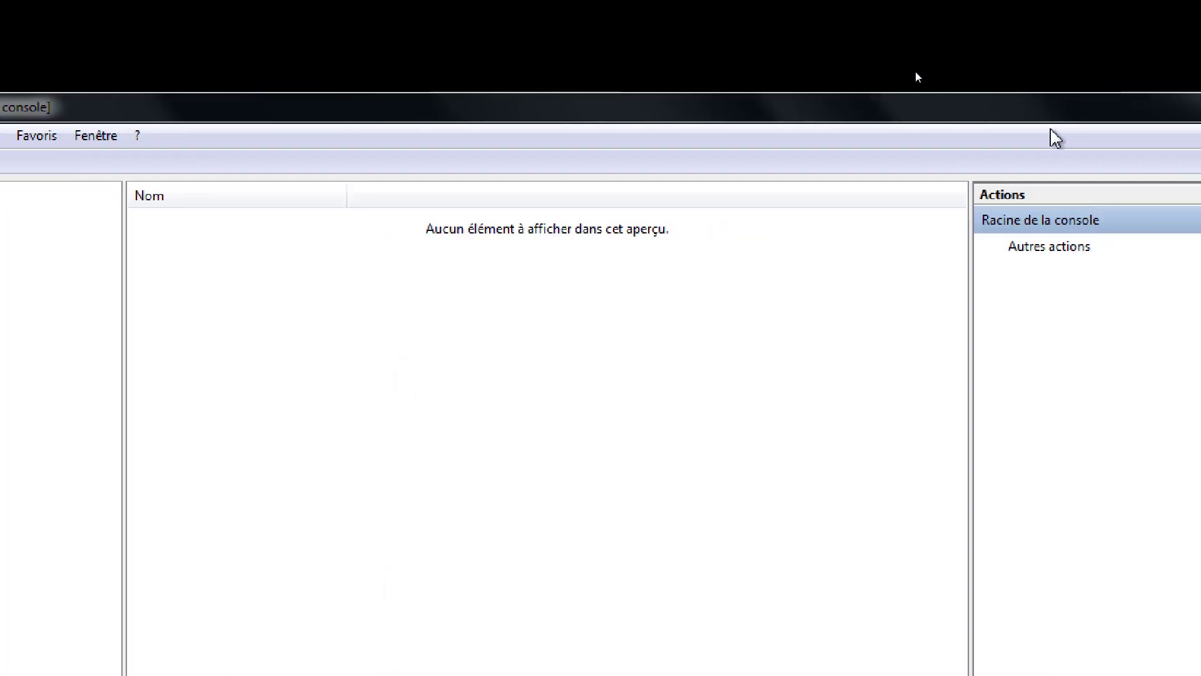
left_click(1046, 111)
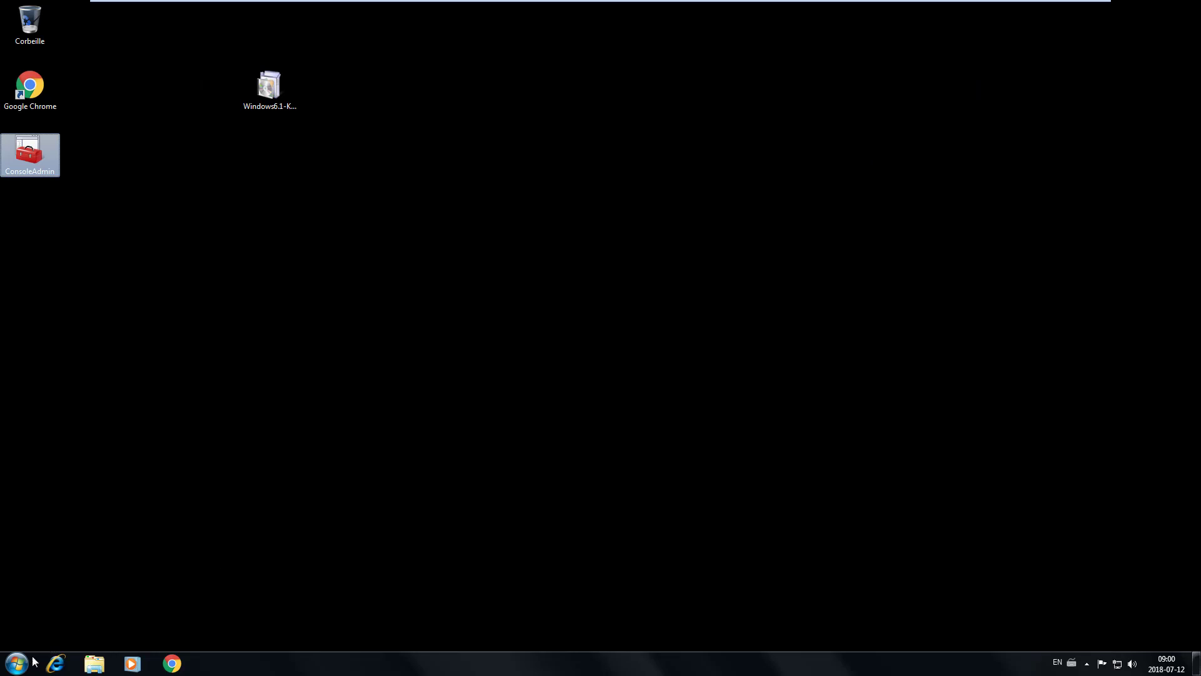
- Go from Panneau de configuration > Programmes > Programmes et fonctionnalités to the Windows features on/off dialog
left_click(18, 662)
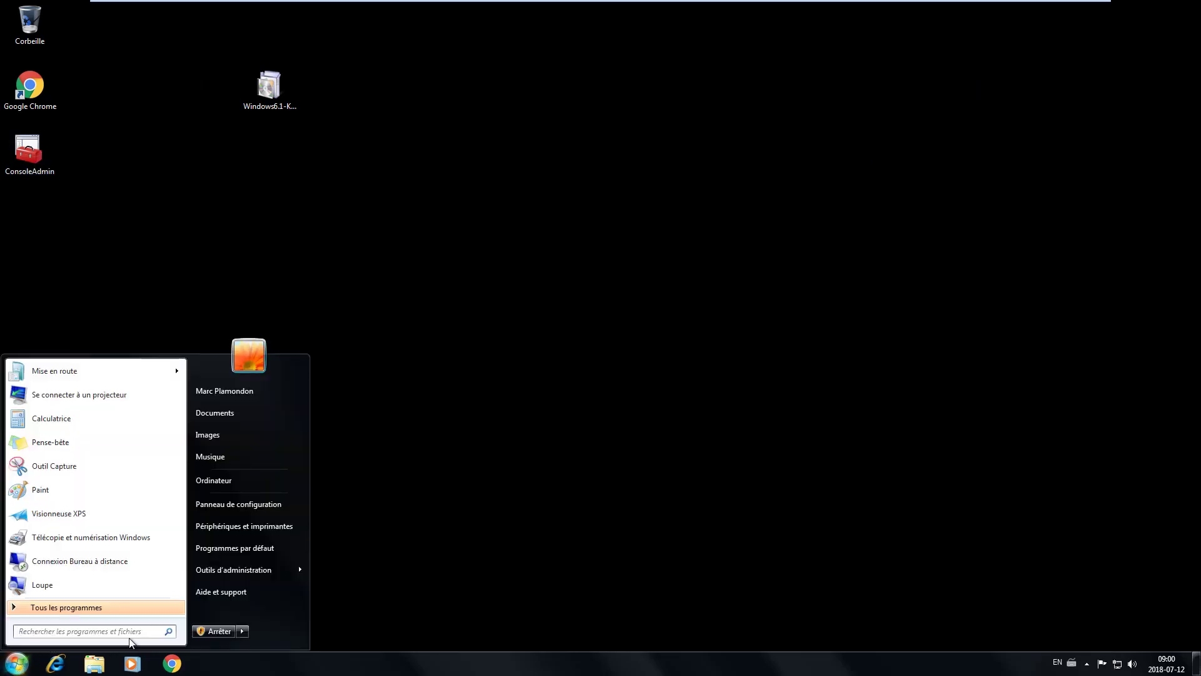
left_click(227, 509)
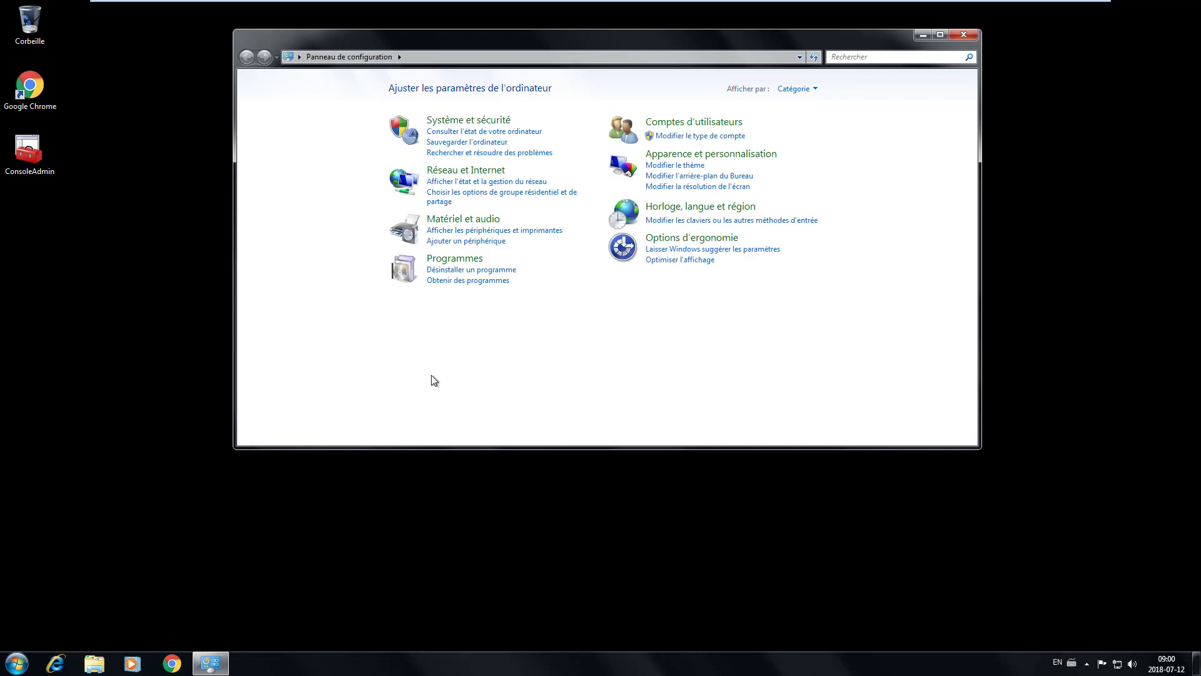
left_click(453, 259)
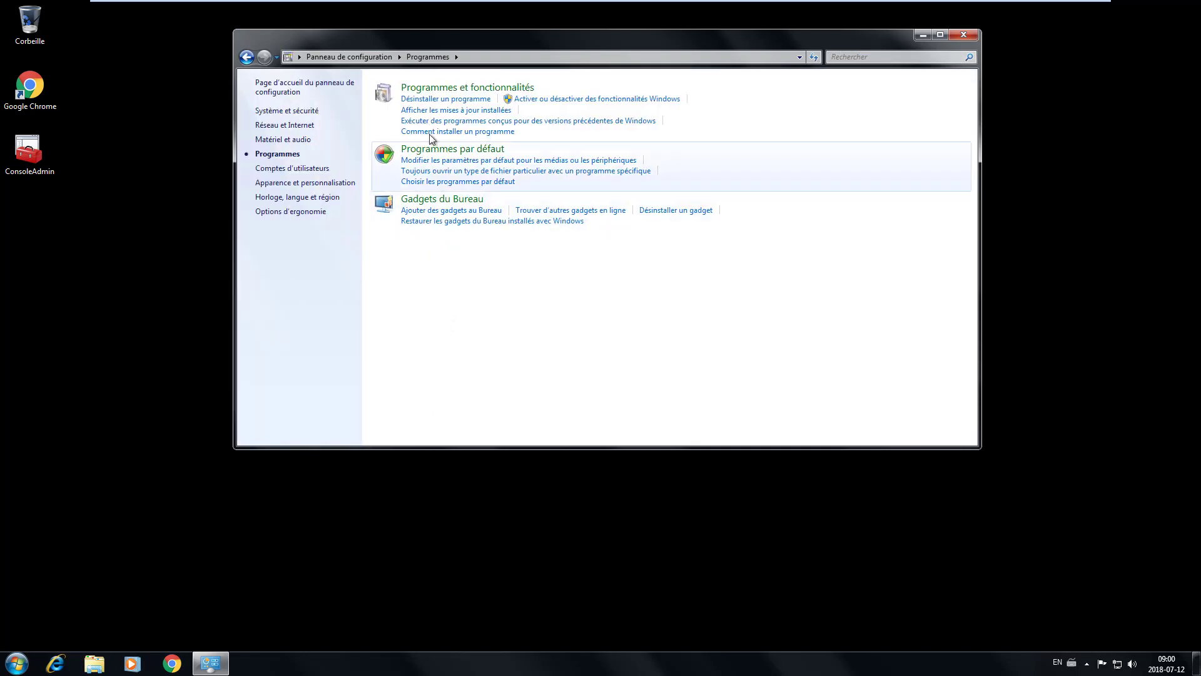
left_click(466, 88)
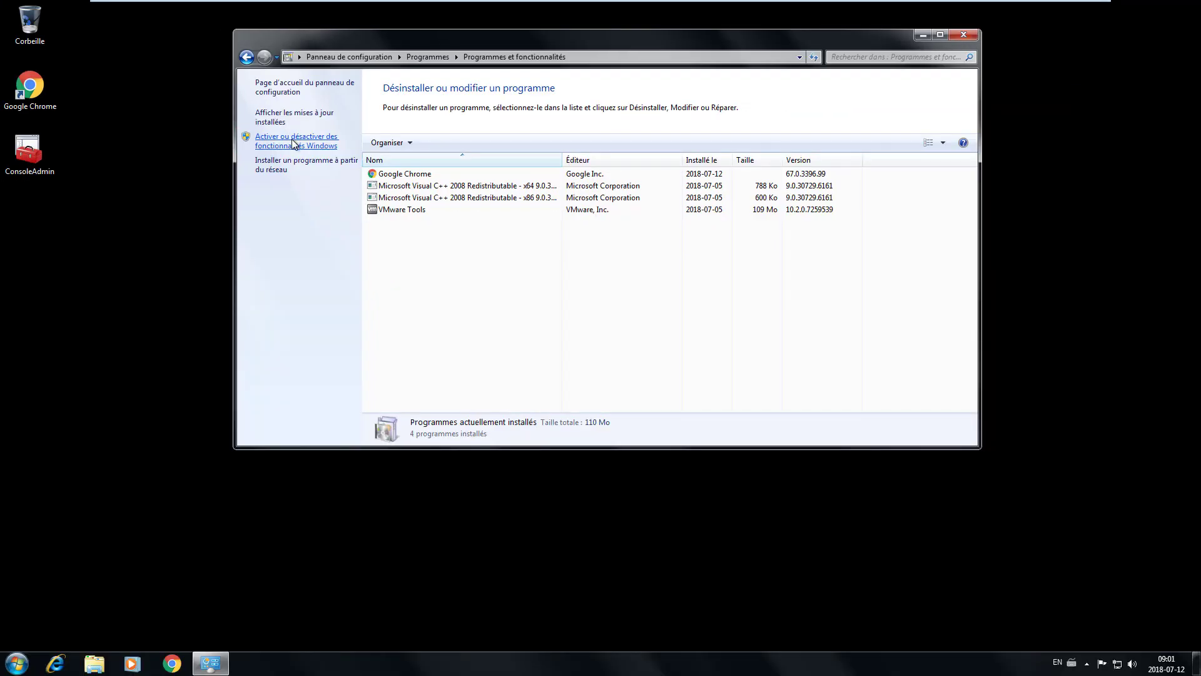
left_click(292, 139)
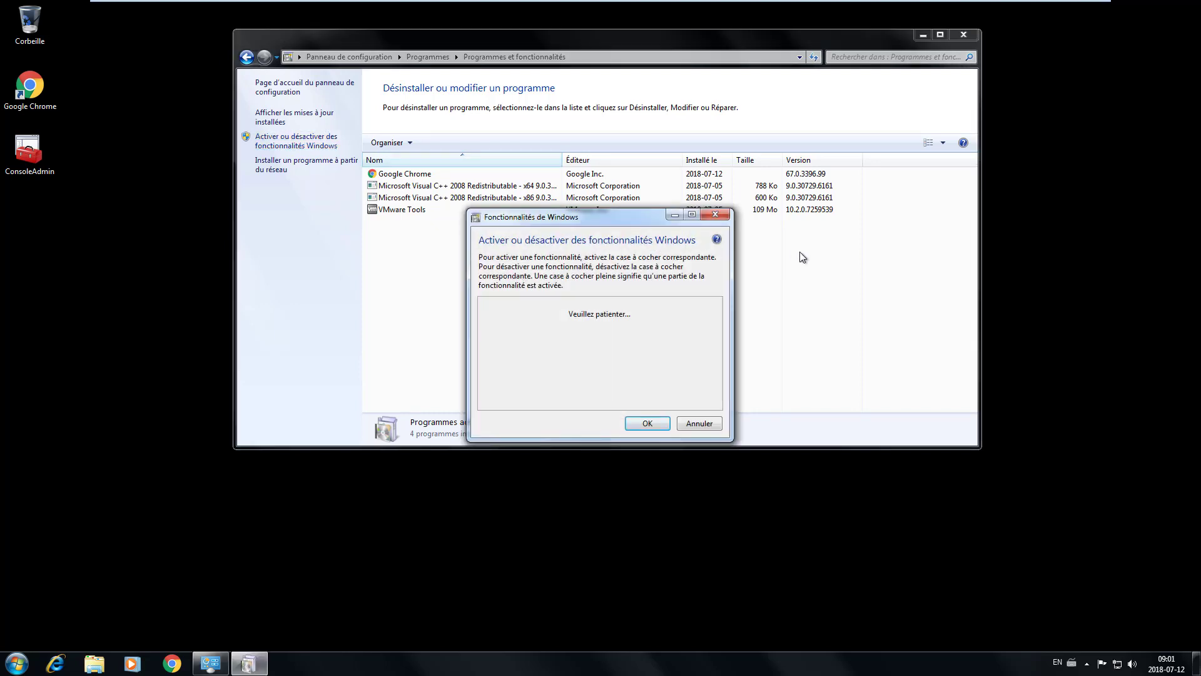
- Maximize Windows features, expand Outils d'administration de serveur distant and clear all its checkboxes
left_click(692, 215)
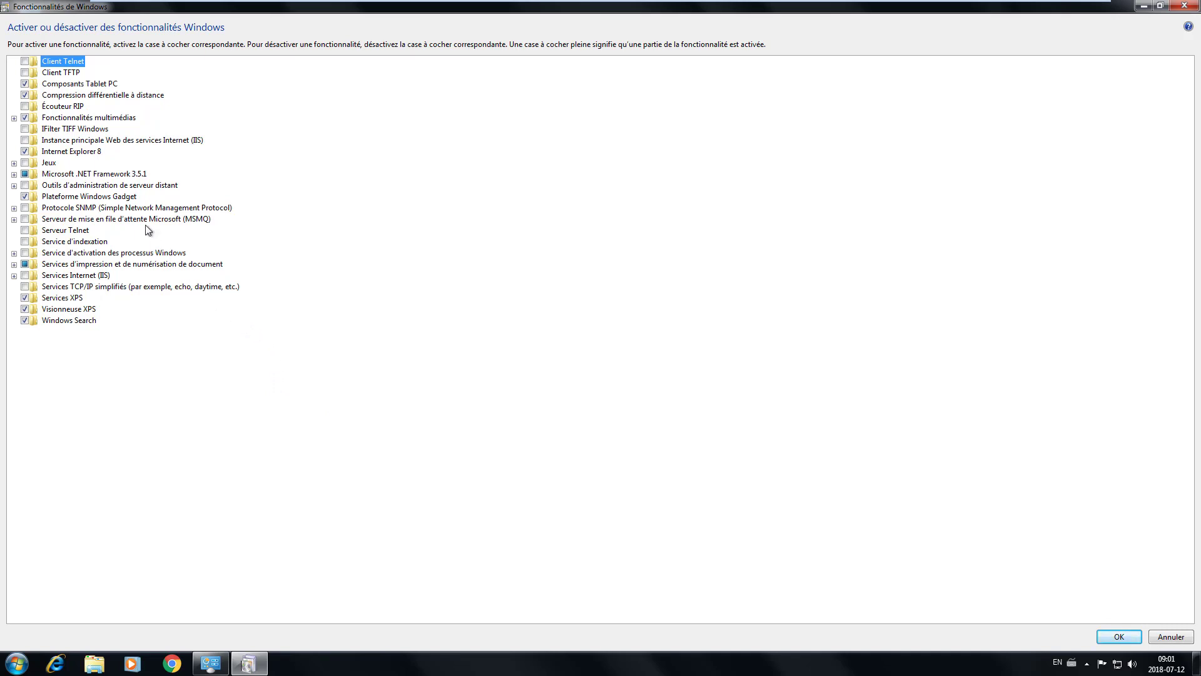
left_click(130, 186)
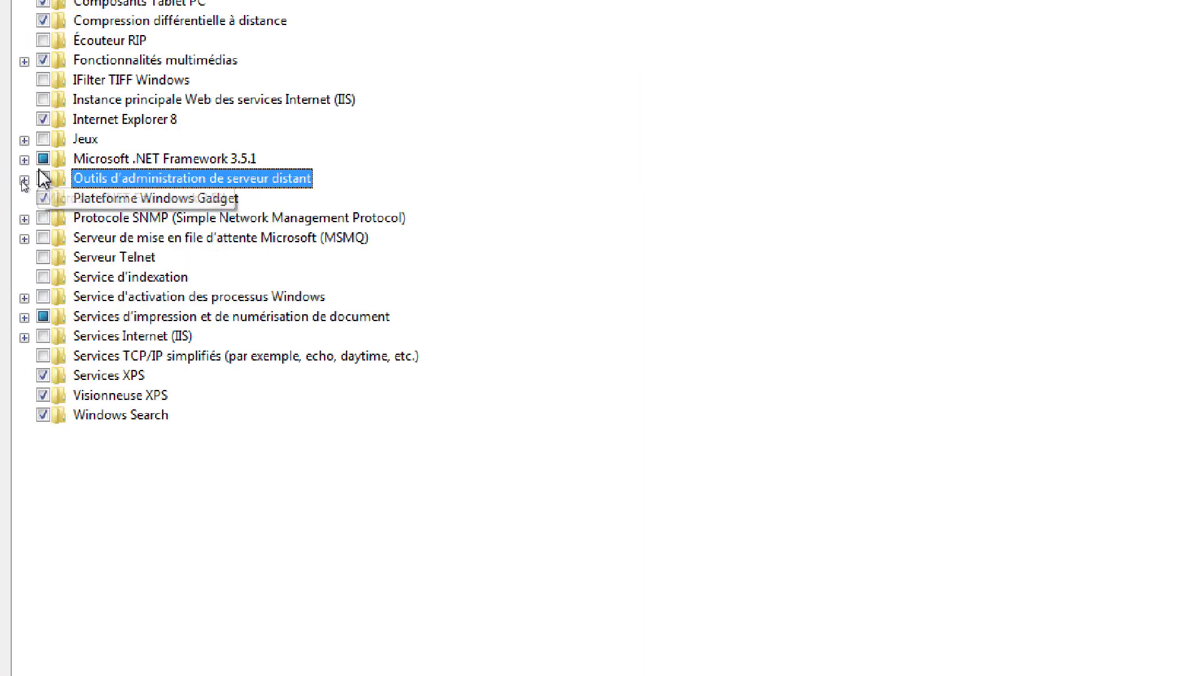
left_click(24, 181)
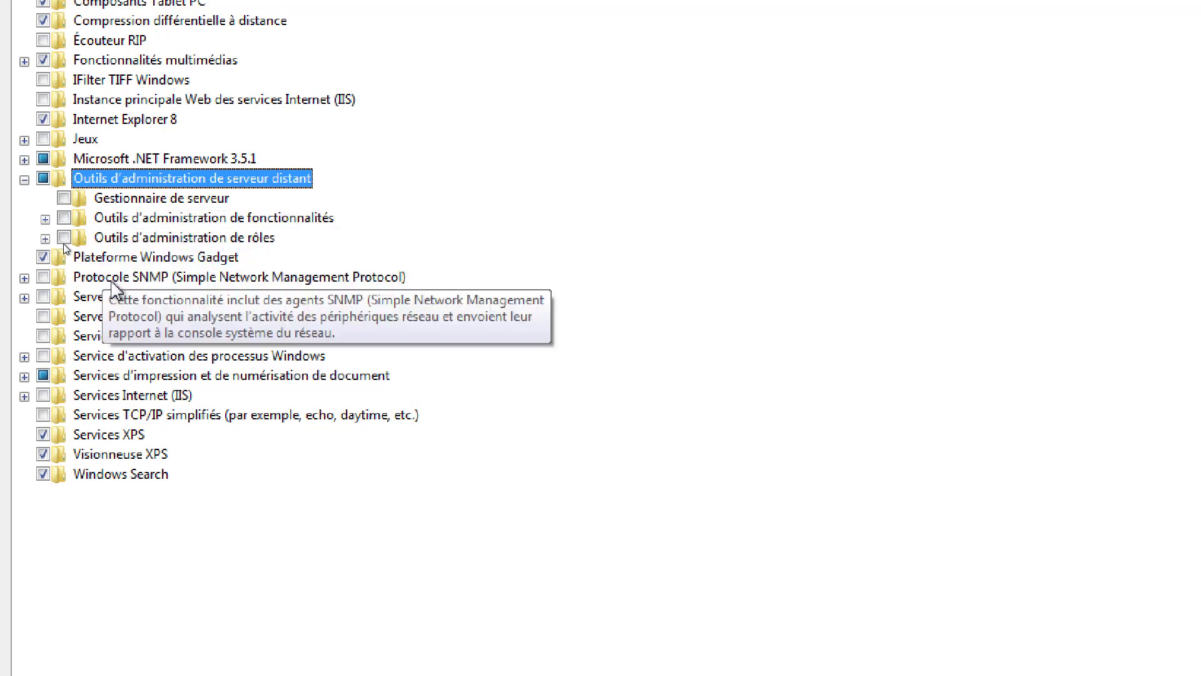
left_click(43, 179)
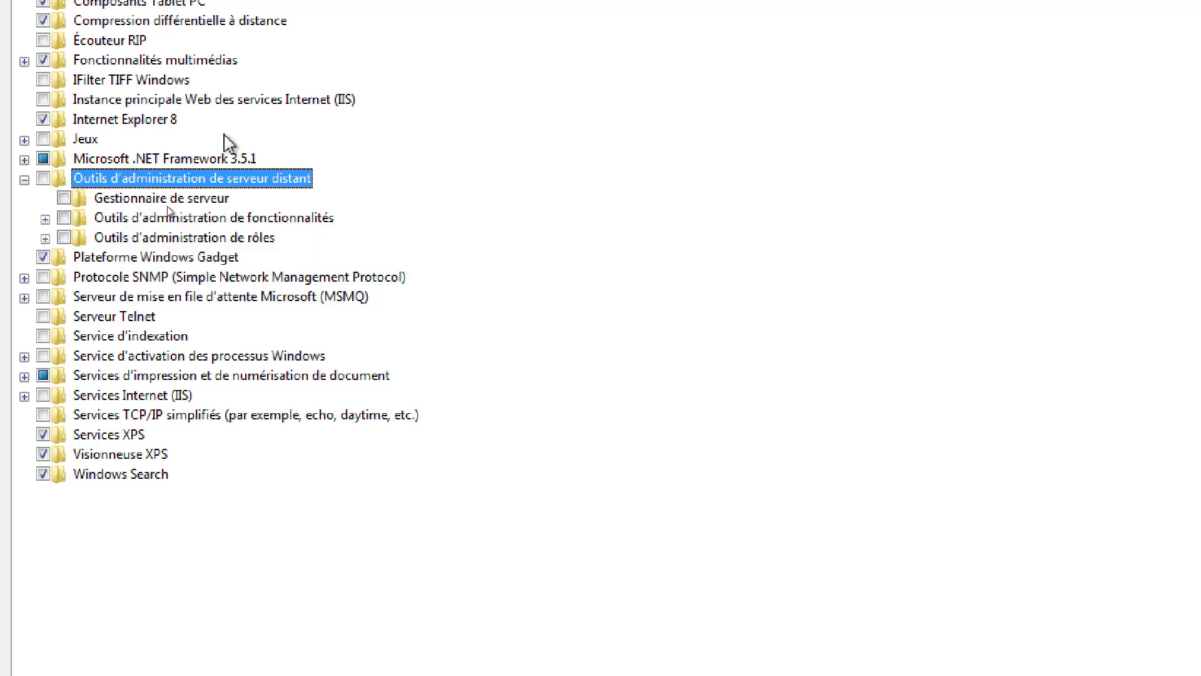
left_click(99, 234)
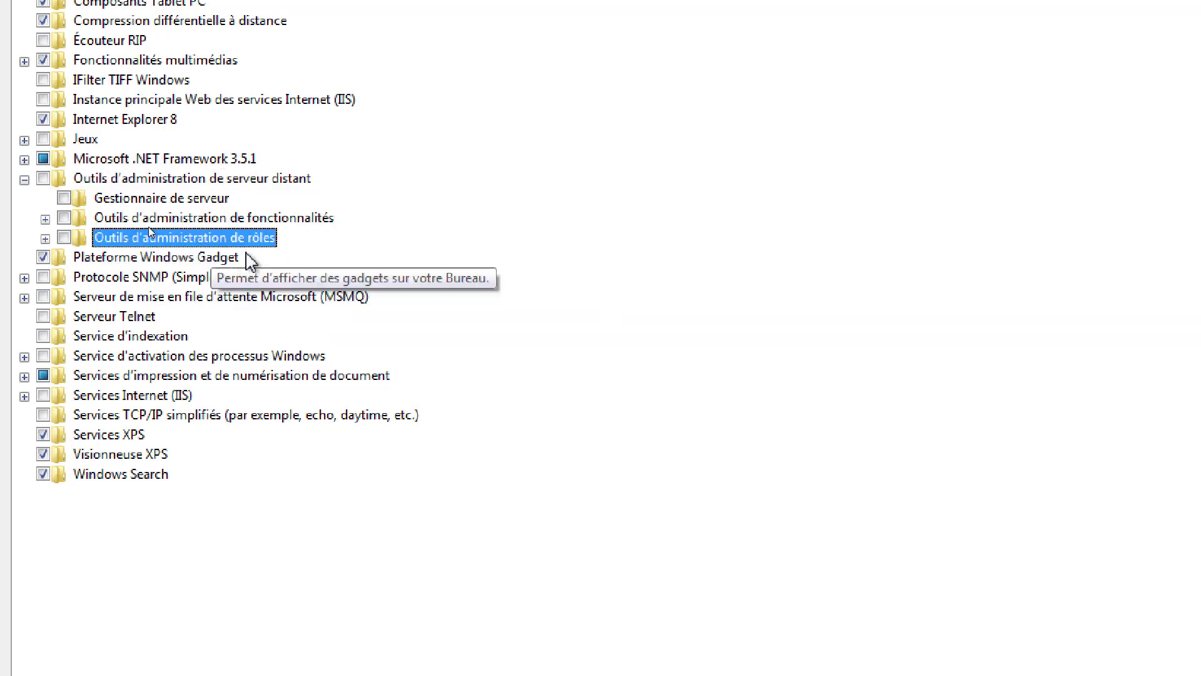
- Enable the DHCP and DNS server tools and the AD DS snap-ins and command-line tools
left_click(45, 238)
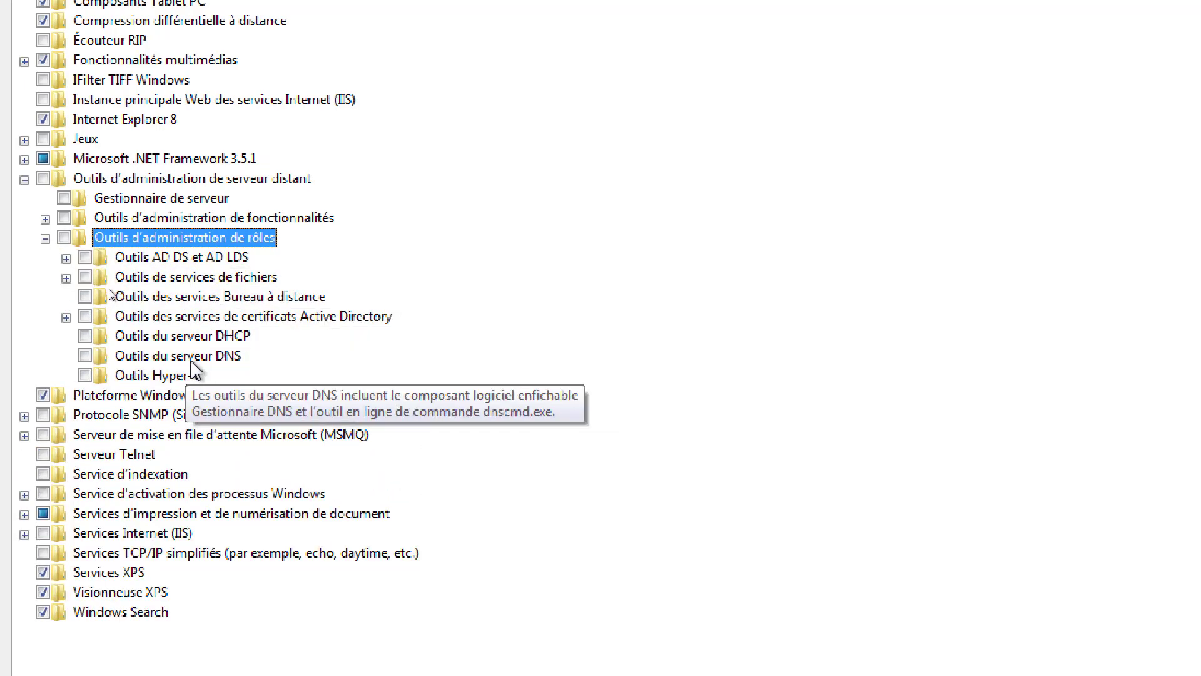
left_click(85, 336)
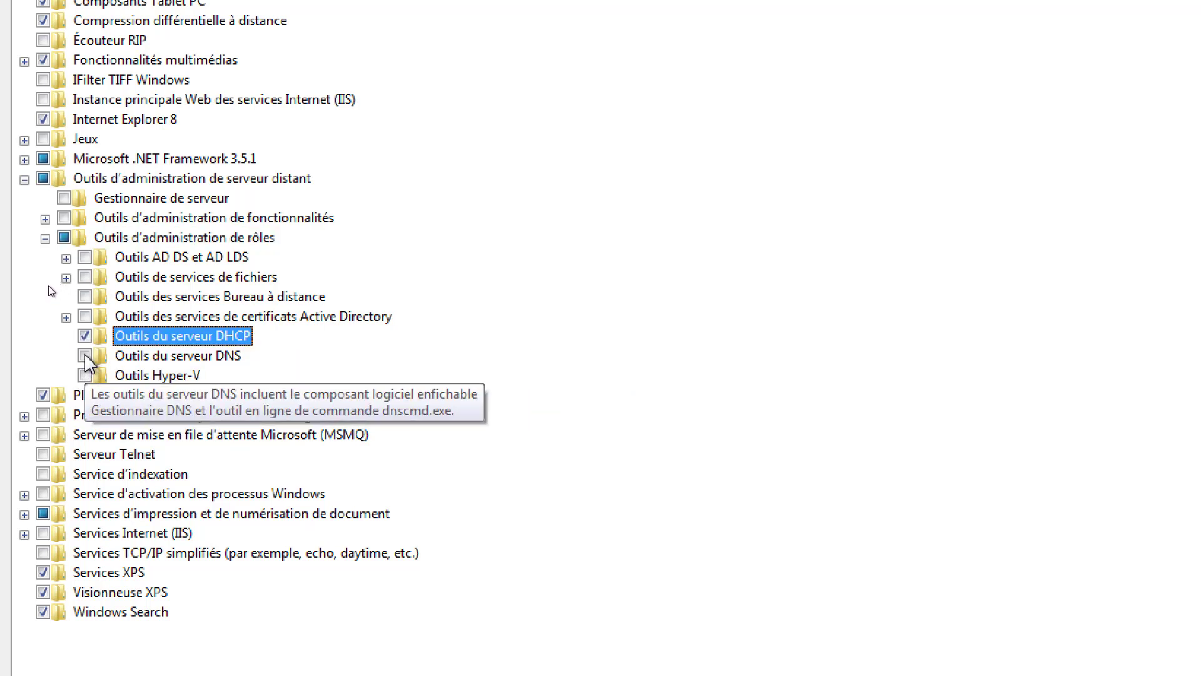
left_click(85, 356)
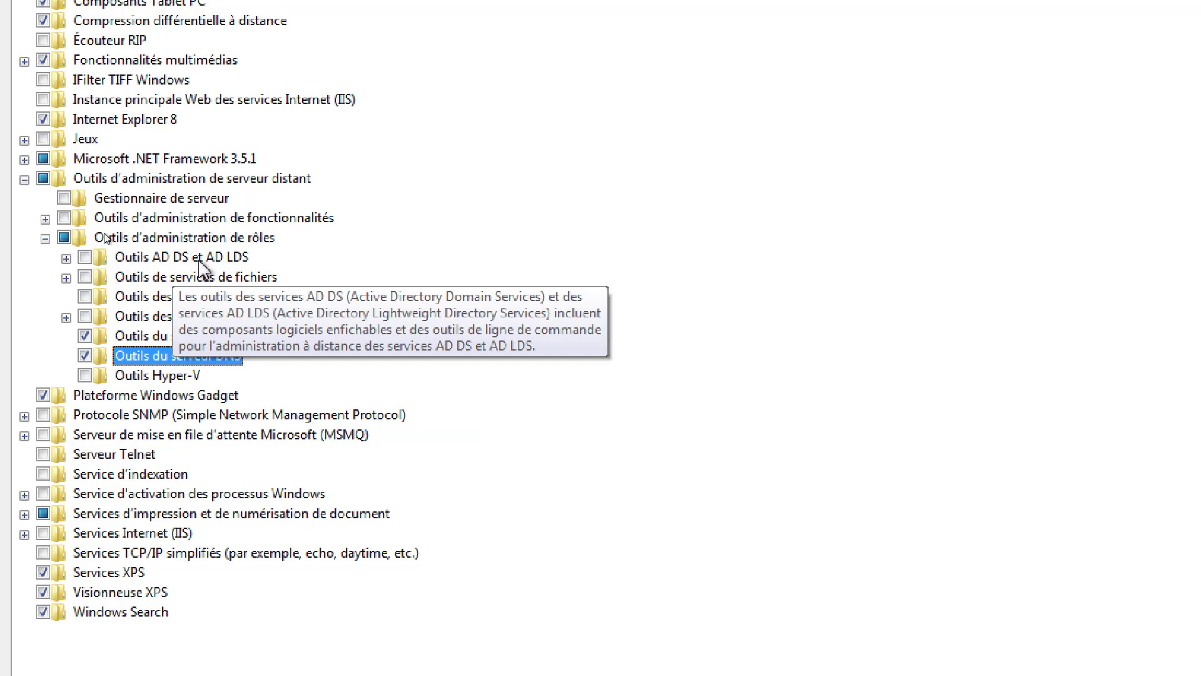
left_click(67, 258)
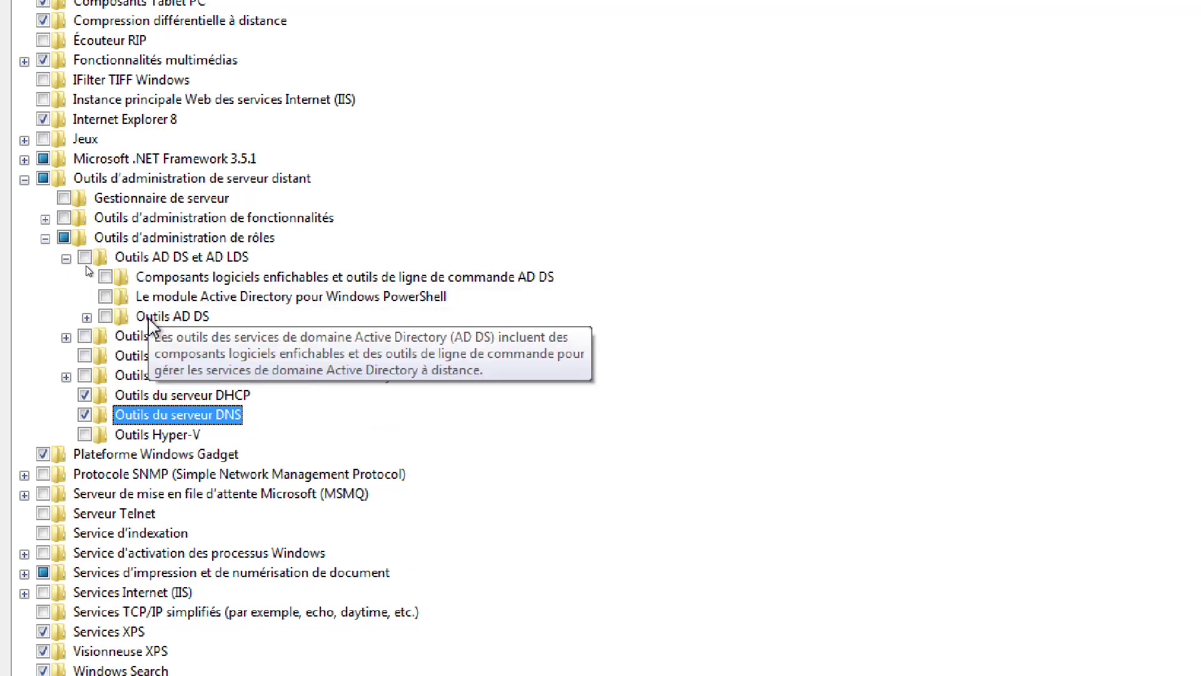
left_click(88, 317)
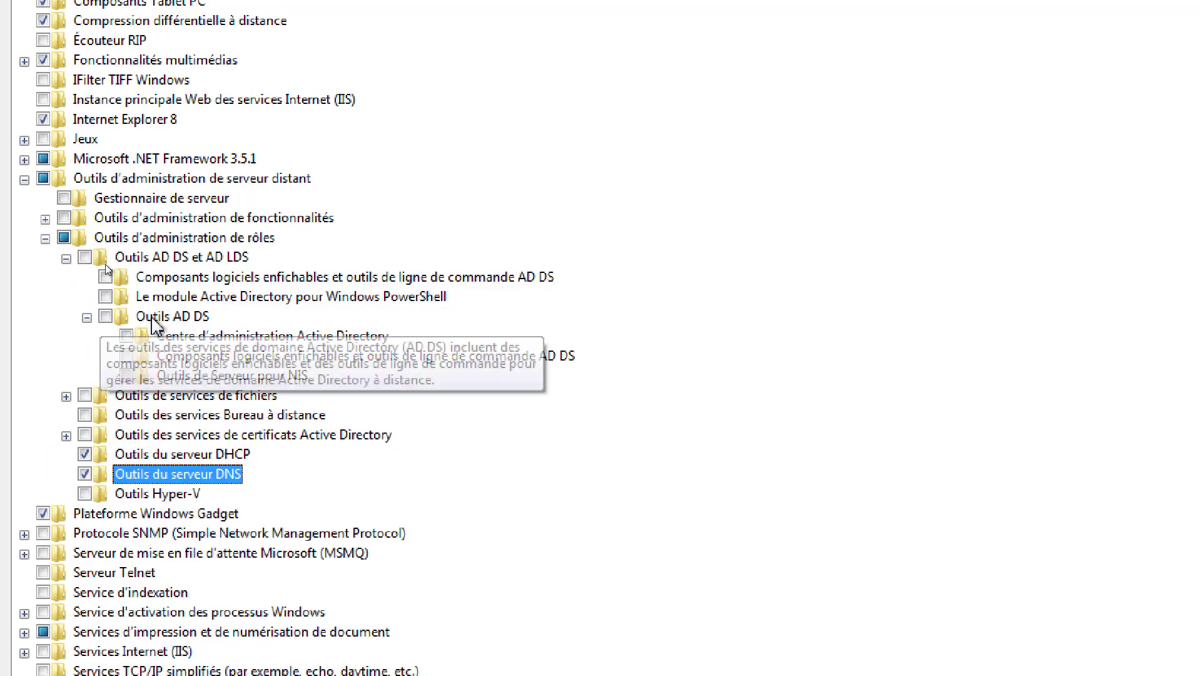
left_click(318, 359)
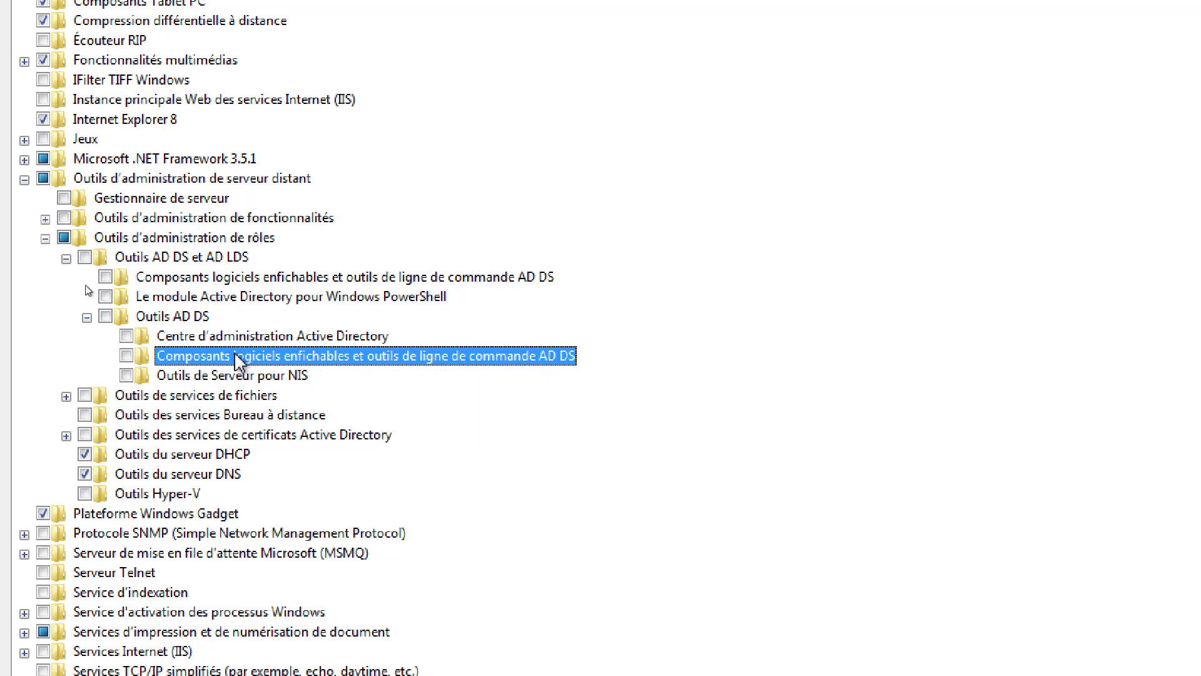
left_click(126, 355)
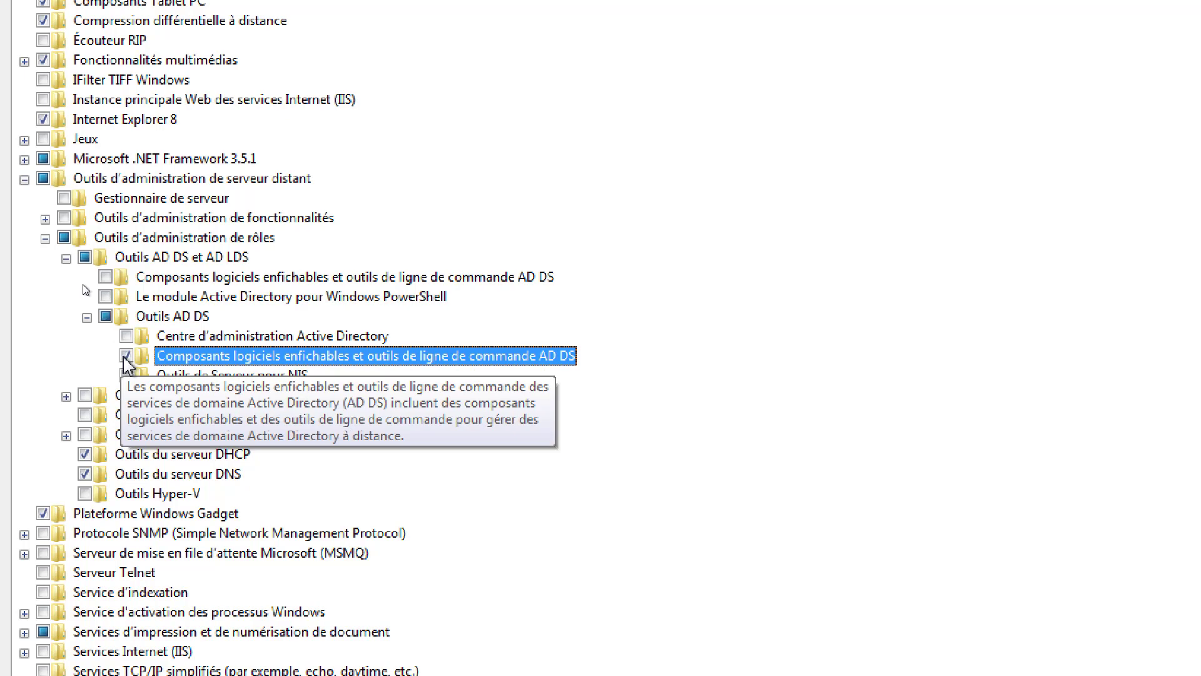
- Enable Outils des services Bureau à distance and collapse the AD DS and role tools branches
left_click(259, 281)
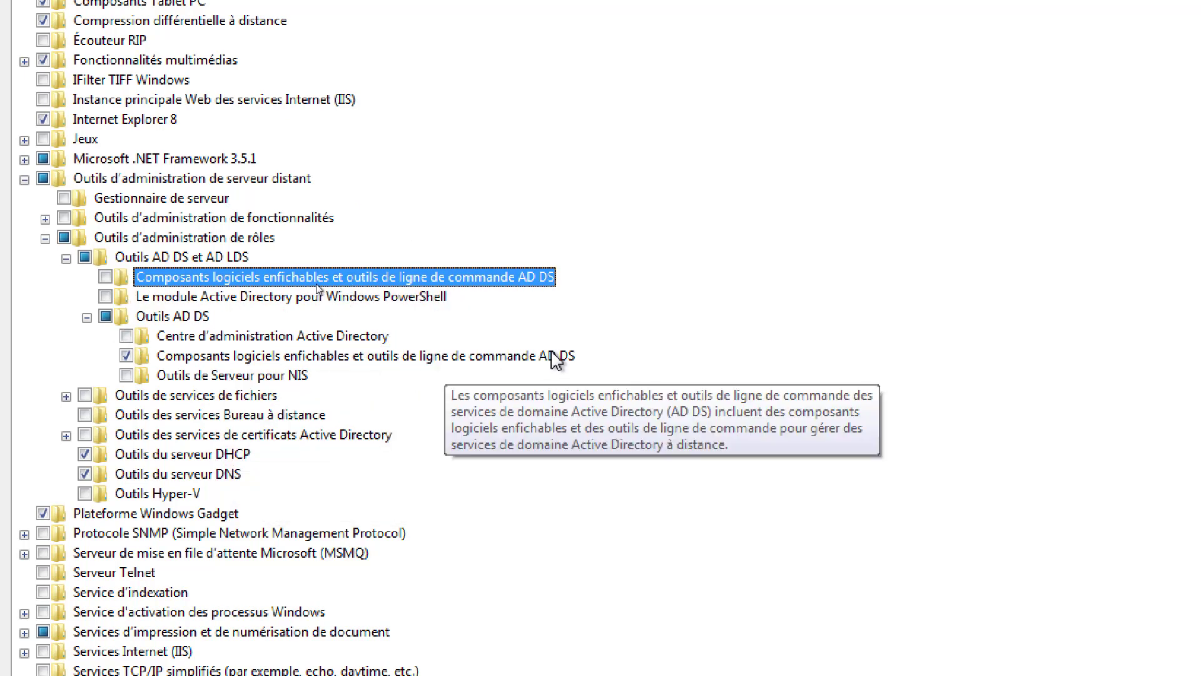
left_click(218, 417)
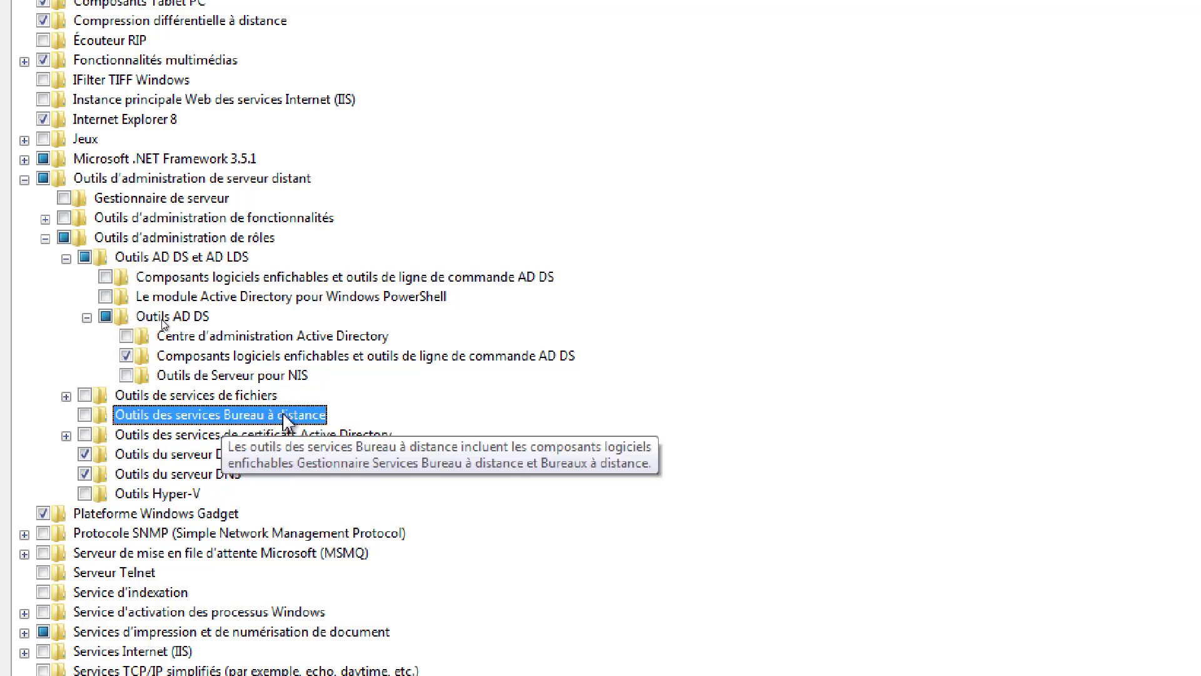
left_click(87, 417)
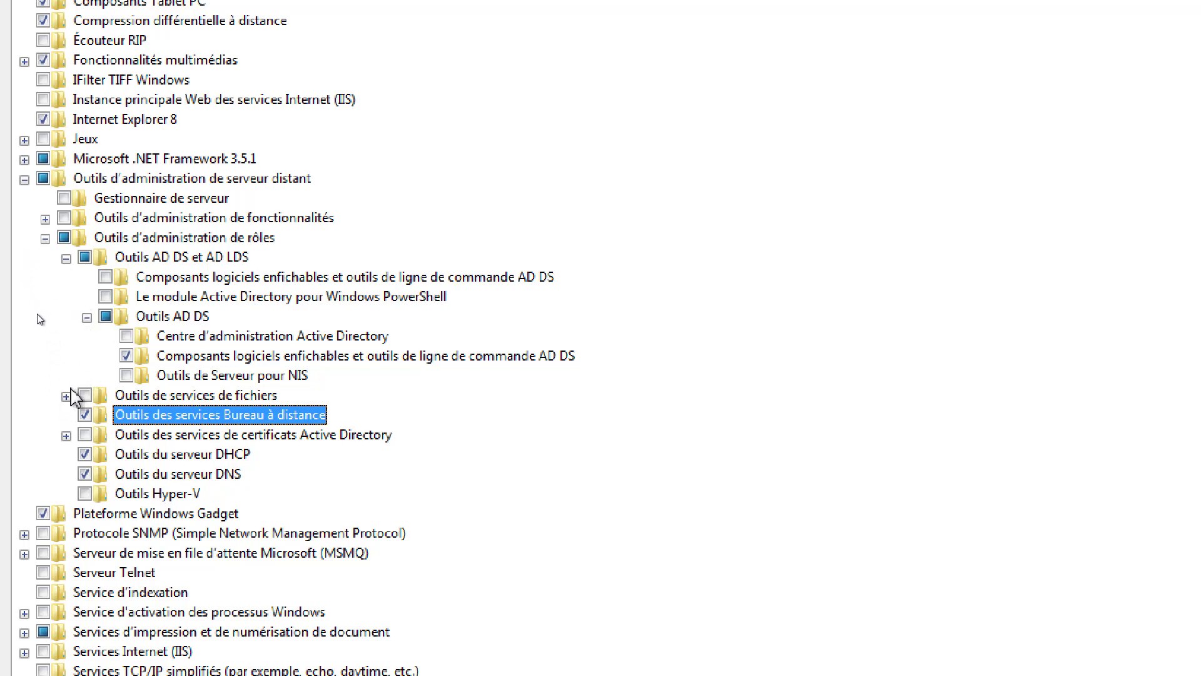
left_click(87, 317)
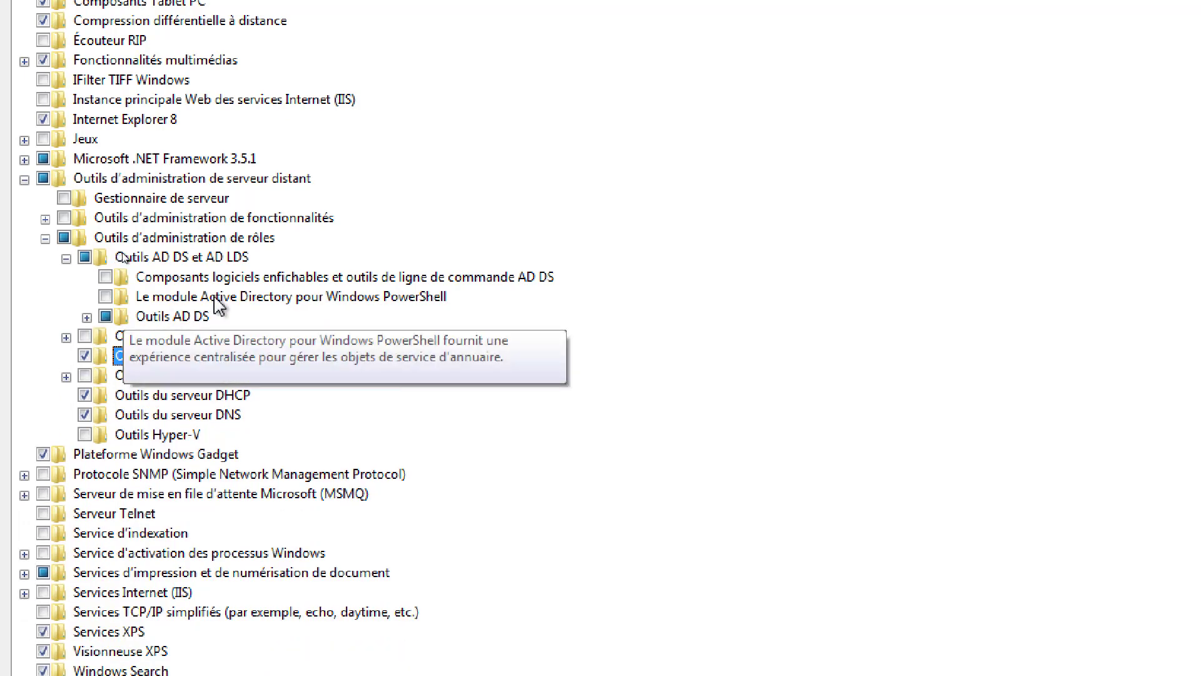
left_click(291, 298)
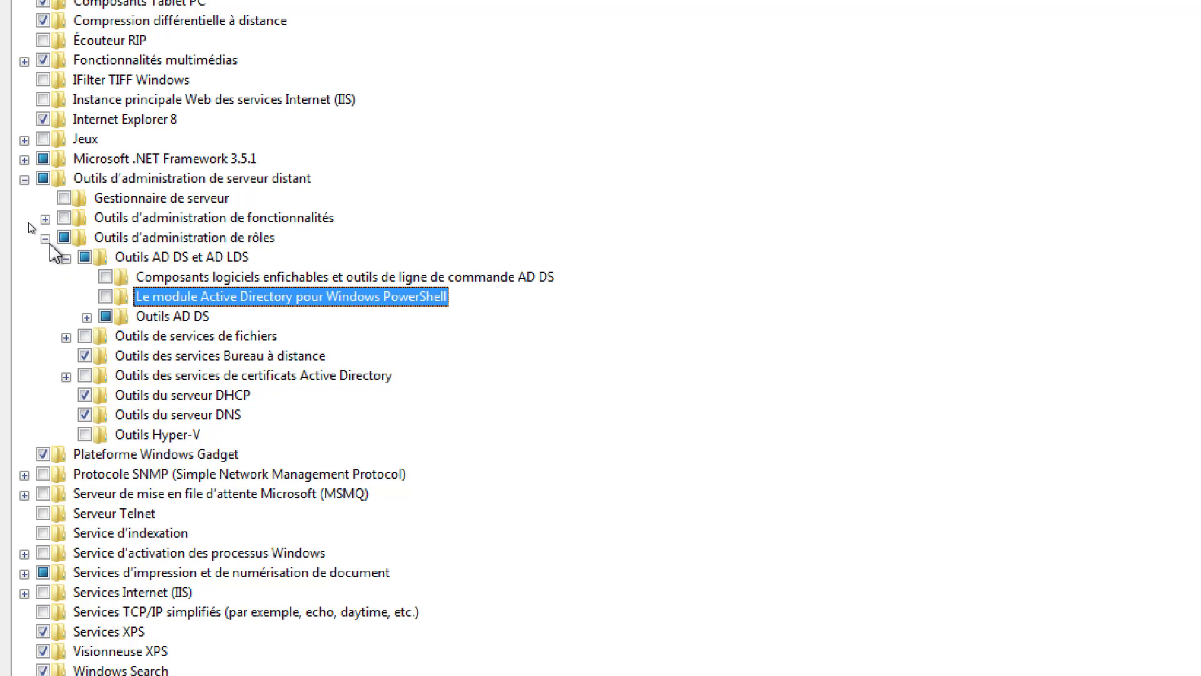
left_click(45, 238)
- Inspect Group Policy and system resource manager entries without enabling them, then collapse both branches
left_click(46, 218)
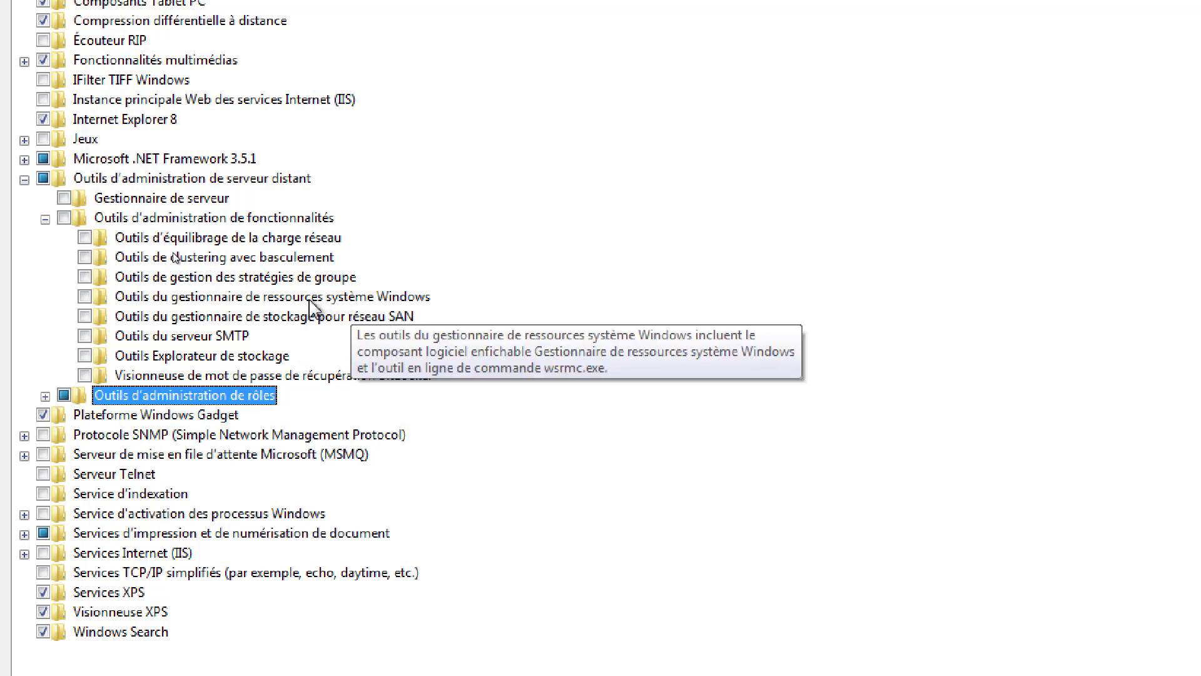
left_click(292, 279)
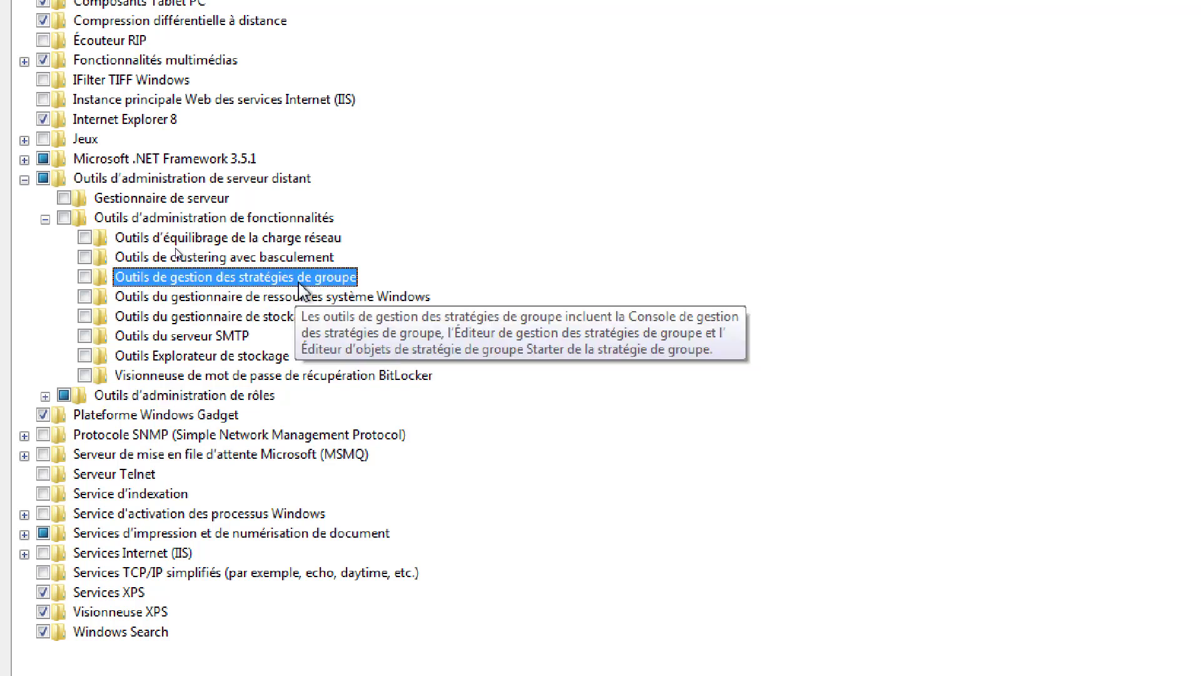
left_click(315, 299)
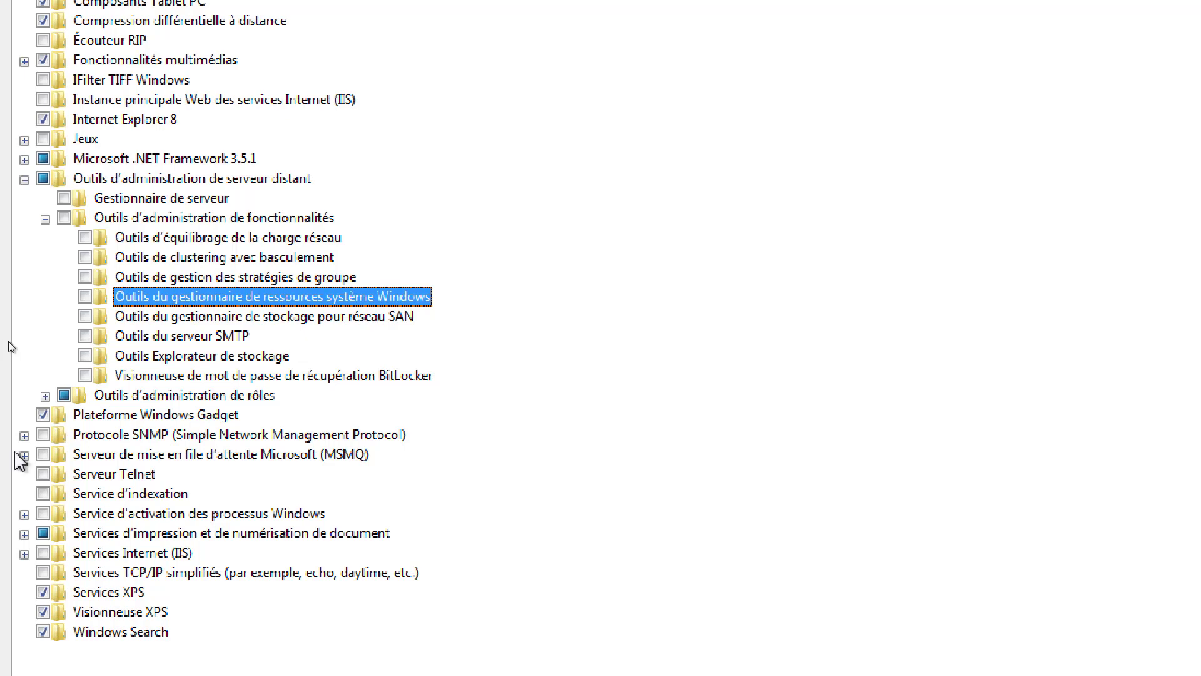
left_click(45, 219)
left_click(24, 179)
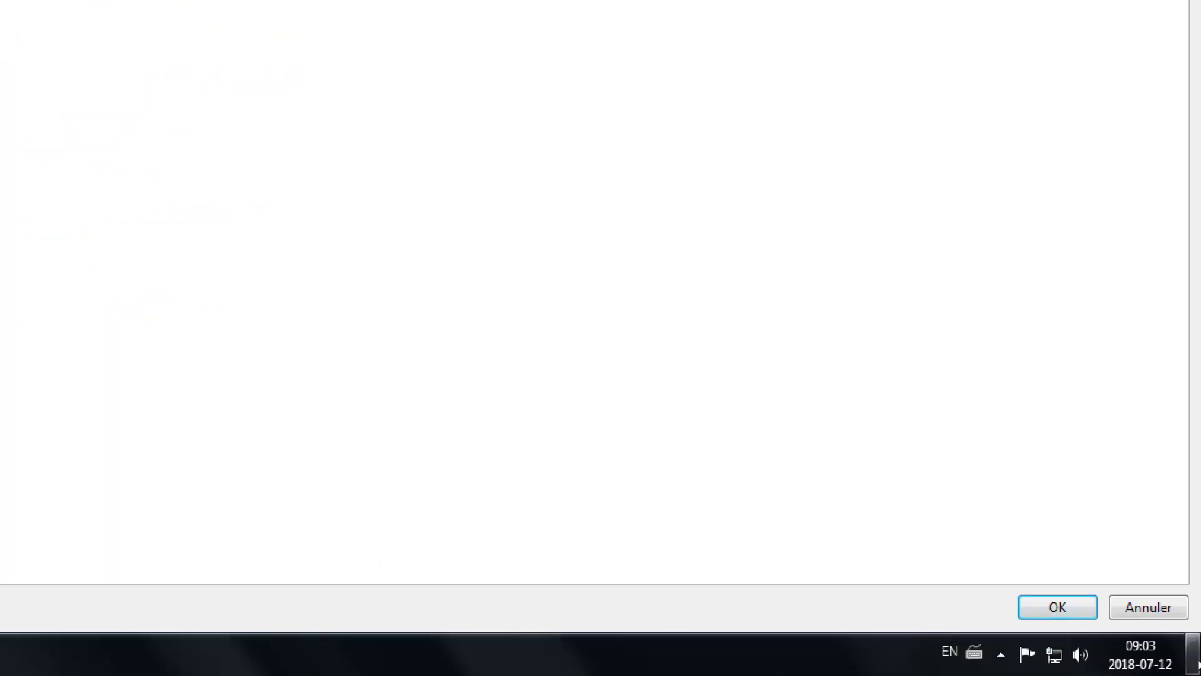
- Apply the Windows feature changes with OK and close Programs and Features
left_click(1073, 606)
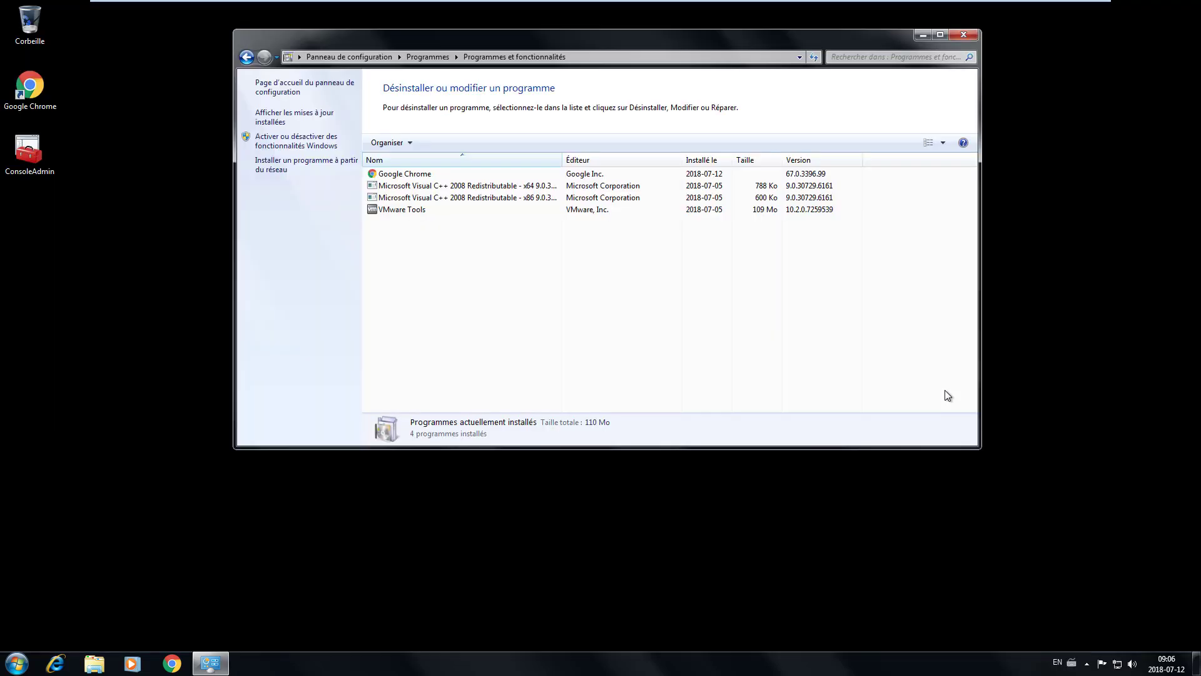
left_click(964, 34)
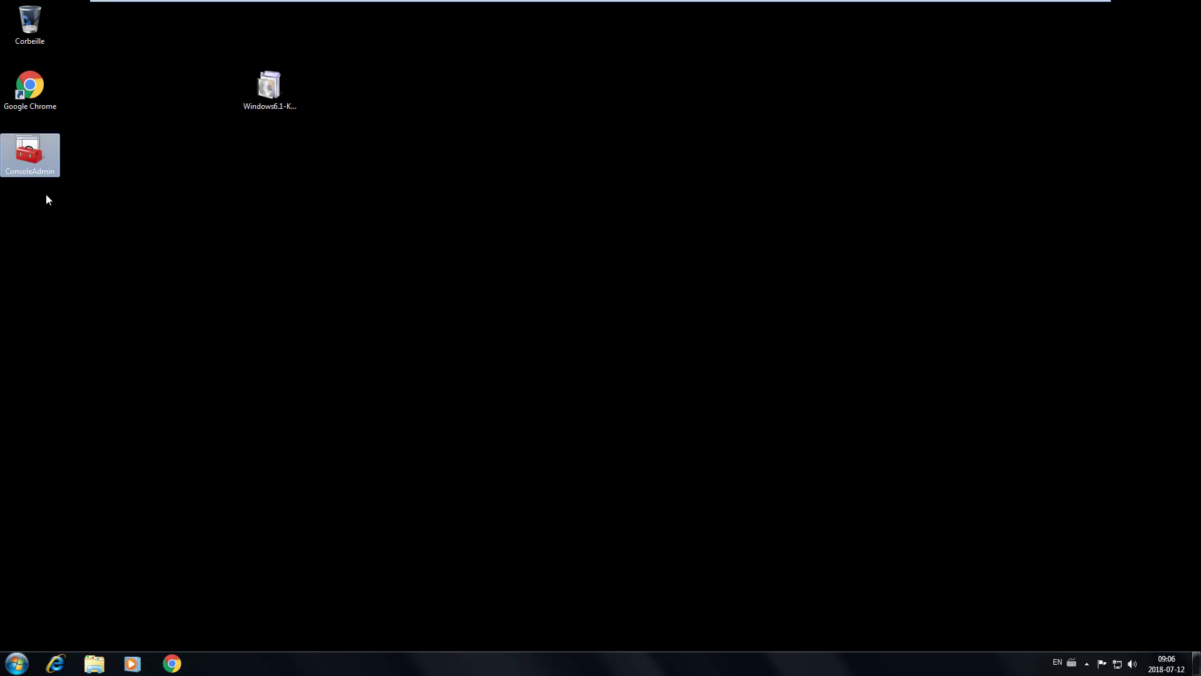
- Launch ConsoleAdmin from the desktop, approving the elevation prompt with Oui
double_click(30, 154)
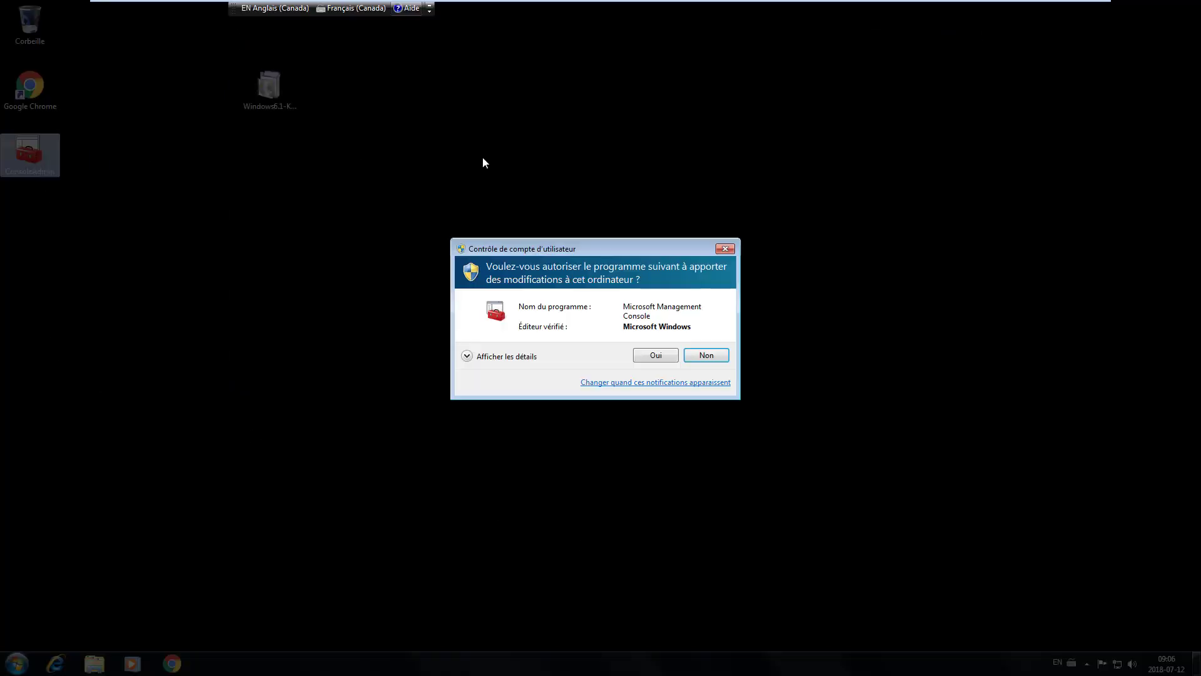
left_click(645, 355)
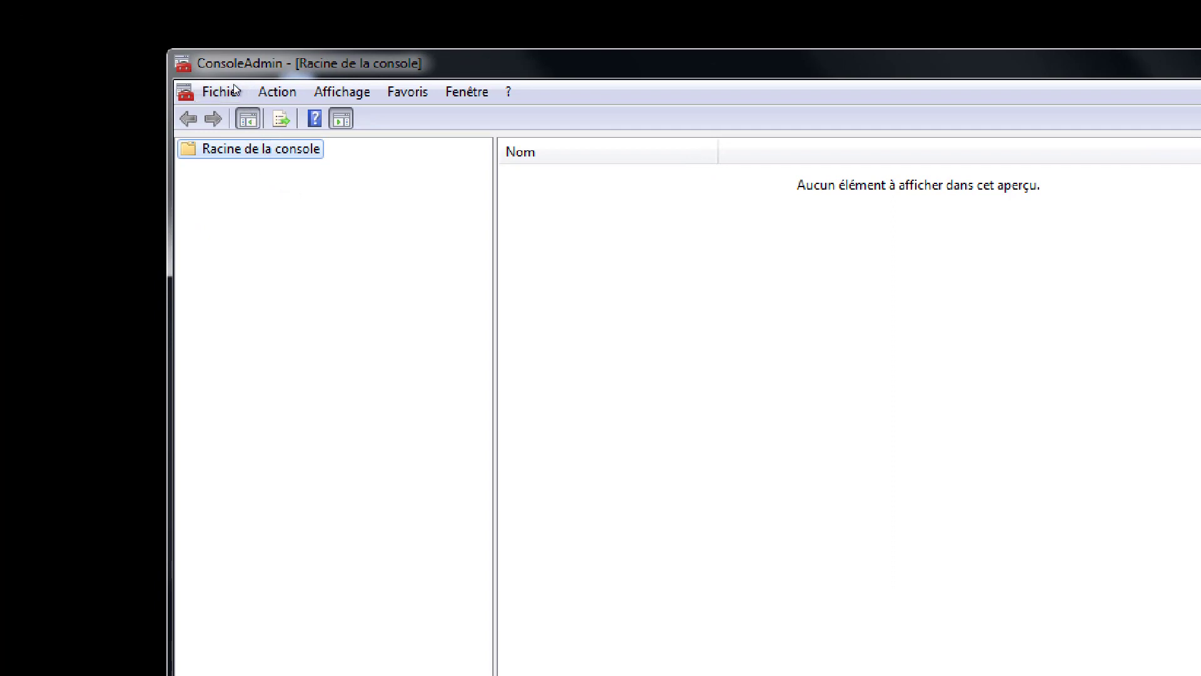
left_click(235, 90)
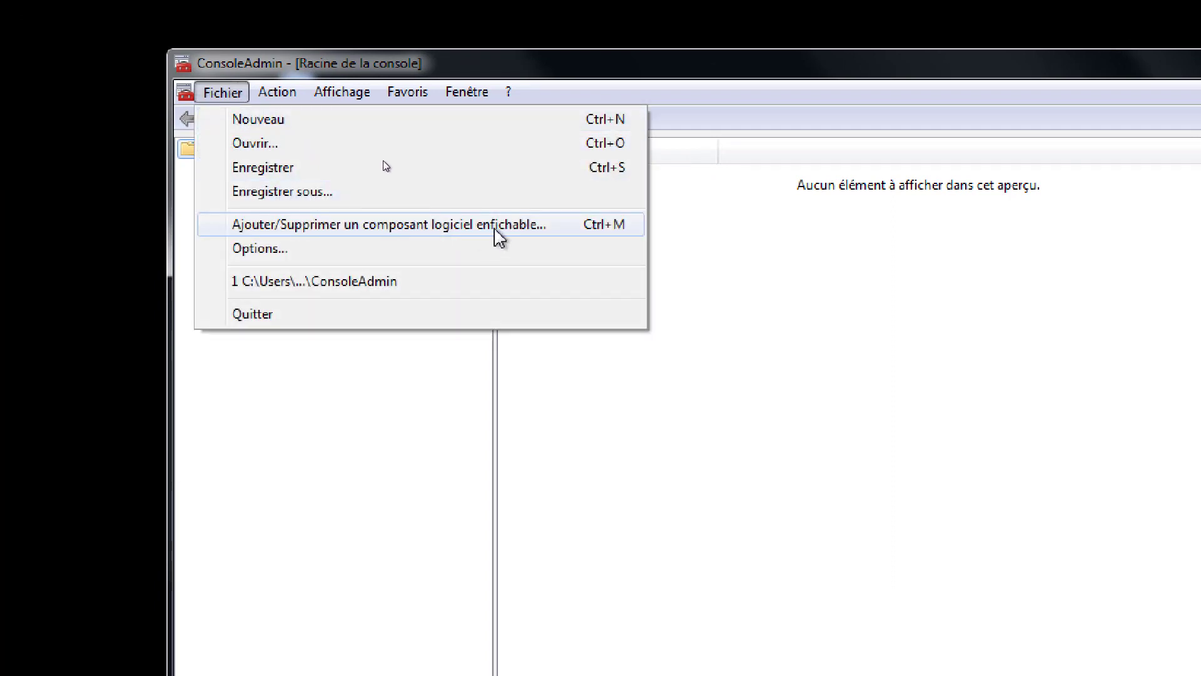
- In Ajouter/Supprimer un composant logiciel enfichable, add the Bureaux à distance snap-in
left_click(495, 230)
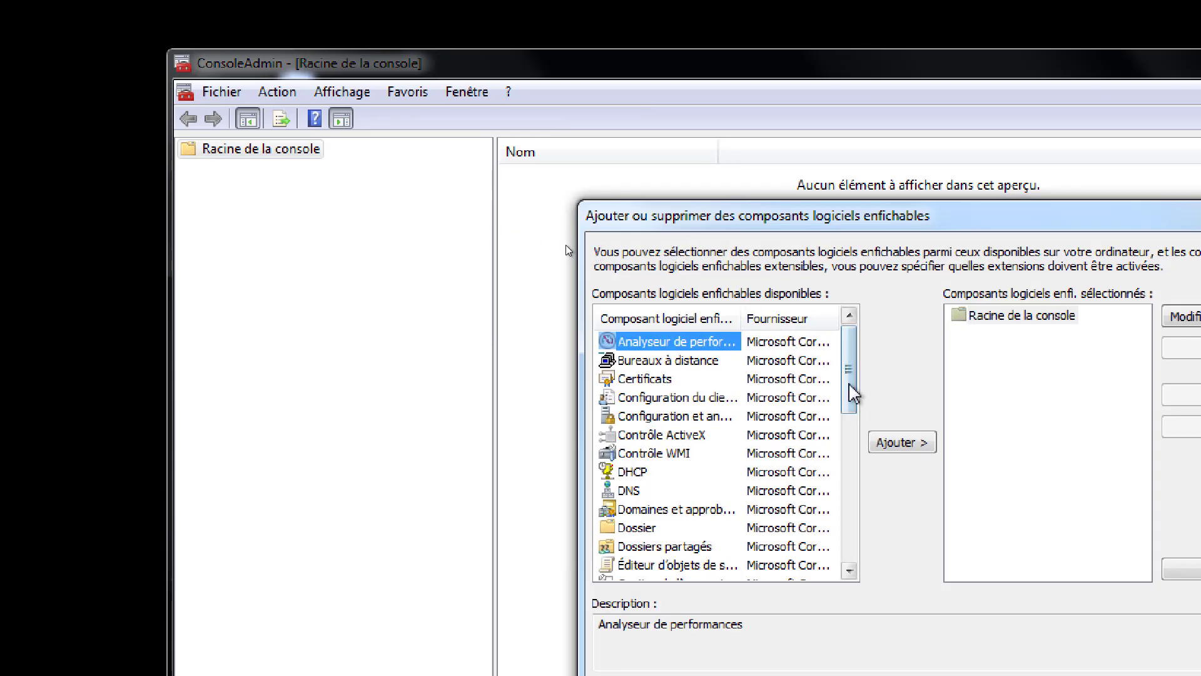
left_click(669, 365)
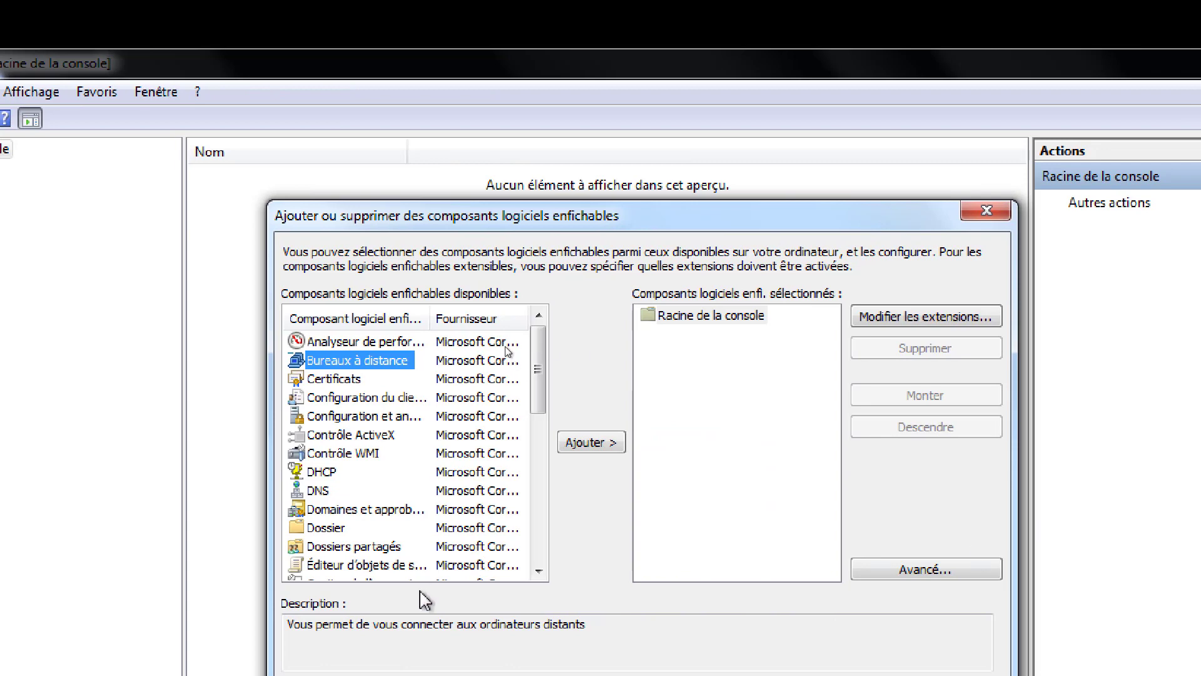
left_click_drag(527, 375, 548, 547)
left_click(375, 566)
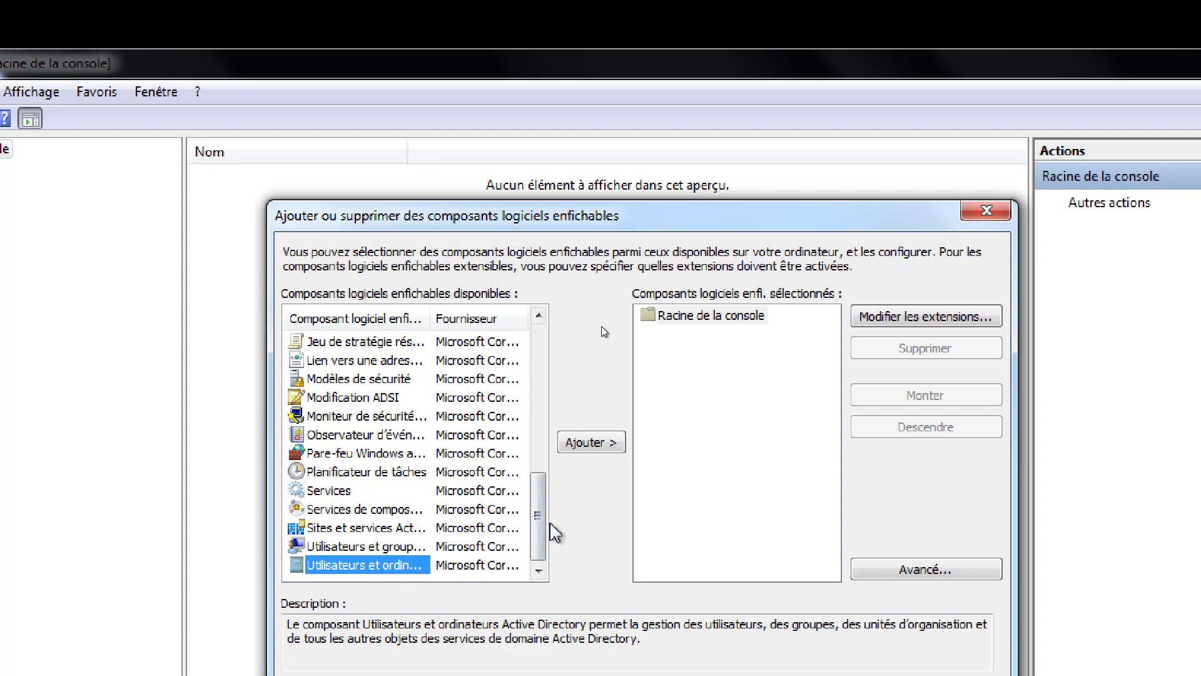
left_click_drag(536, 544, 533, 378)
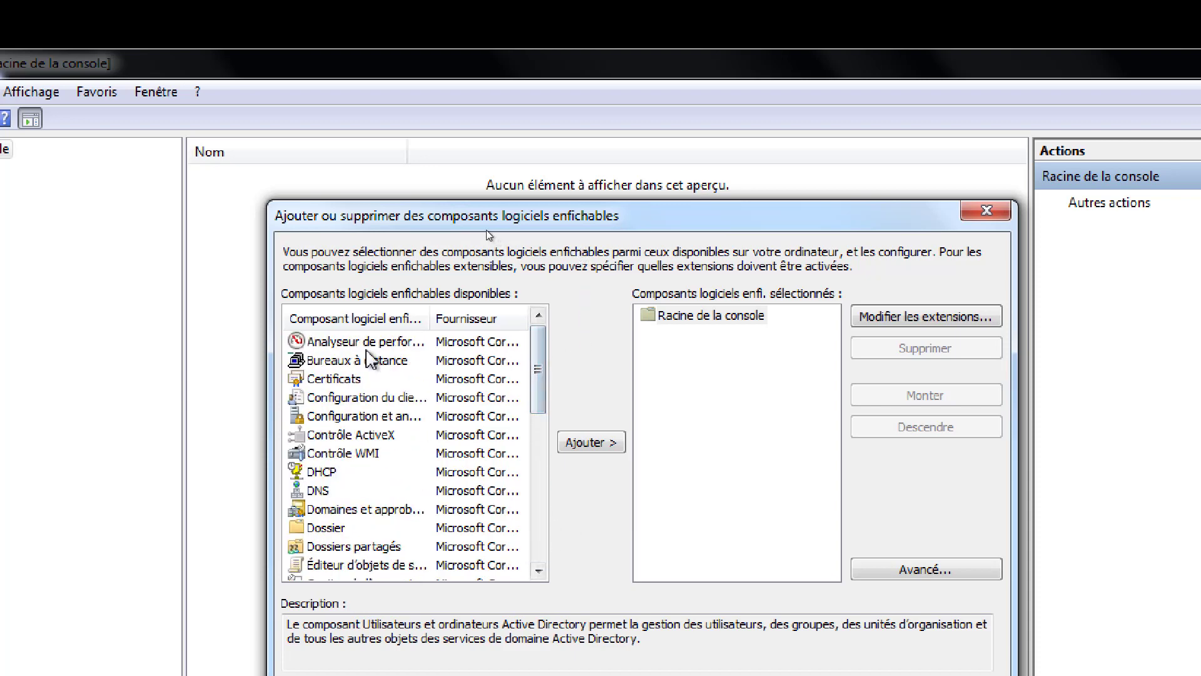
left_click(366, 361)
left_click(592, 442)
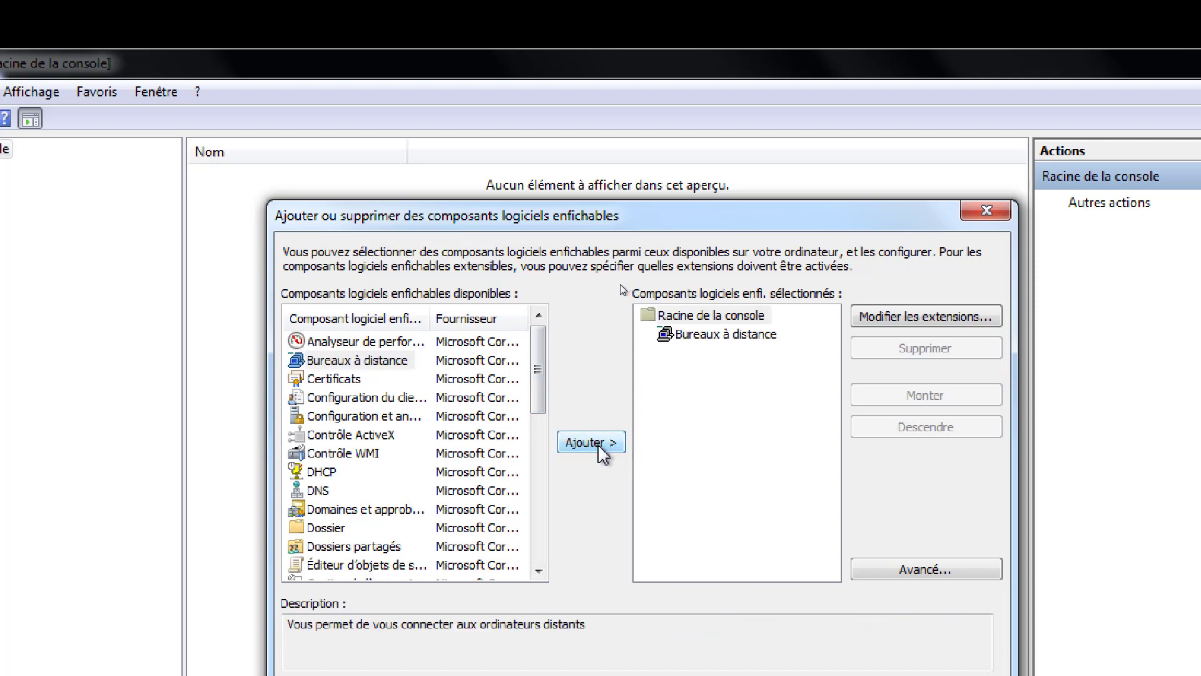
- Add the DHCP and DNS snap-ins, then start adding Dossiers partagés
left_click_drag(537, 392, 536, 418)
left_click(320, 397)
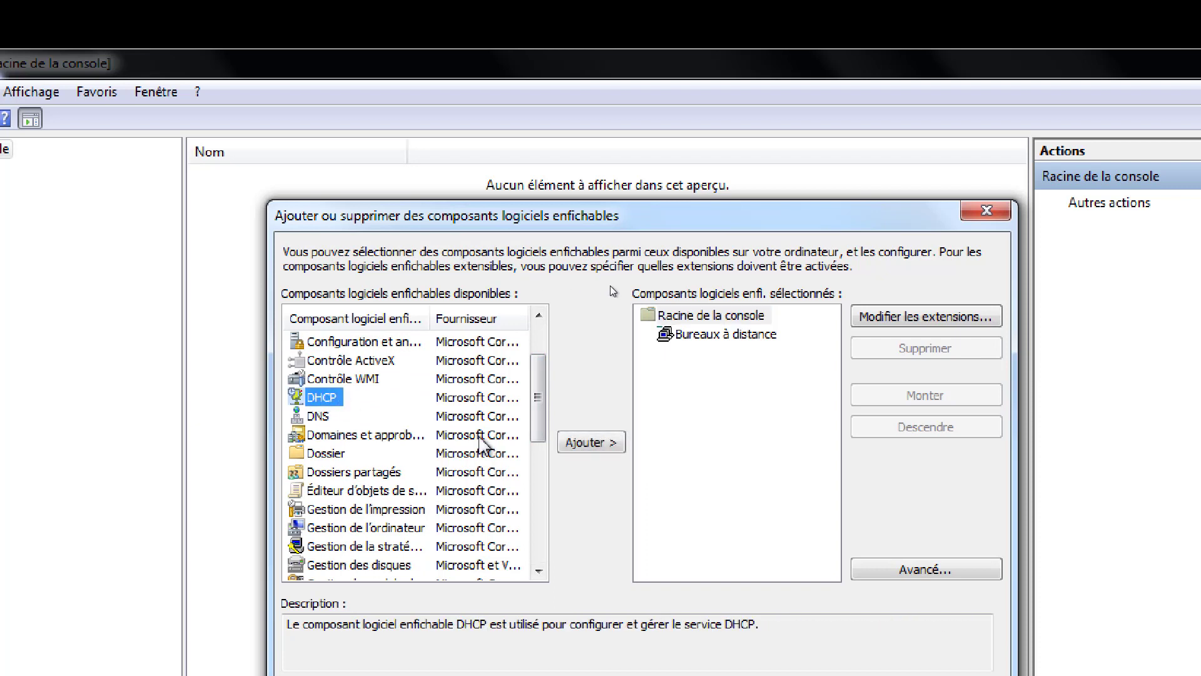
left_click(610, 447)
left_click(318, 416)
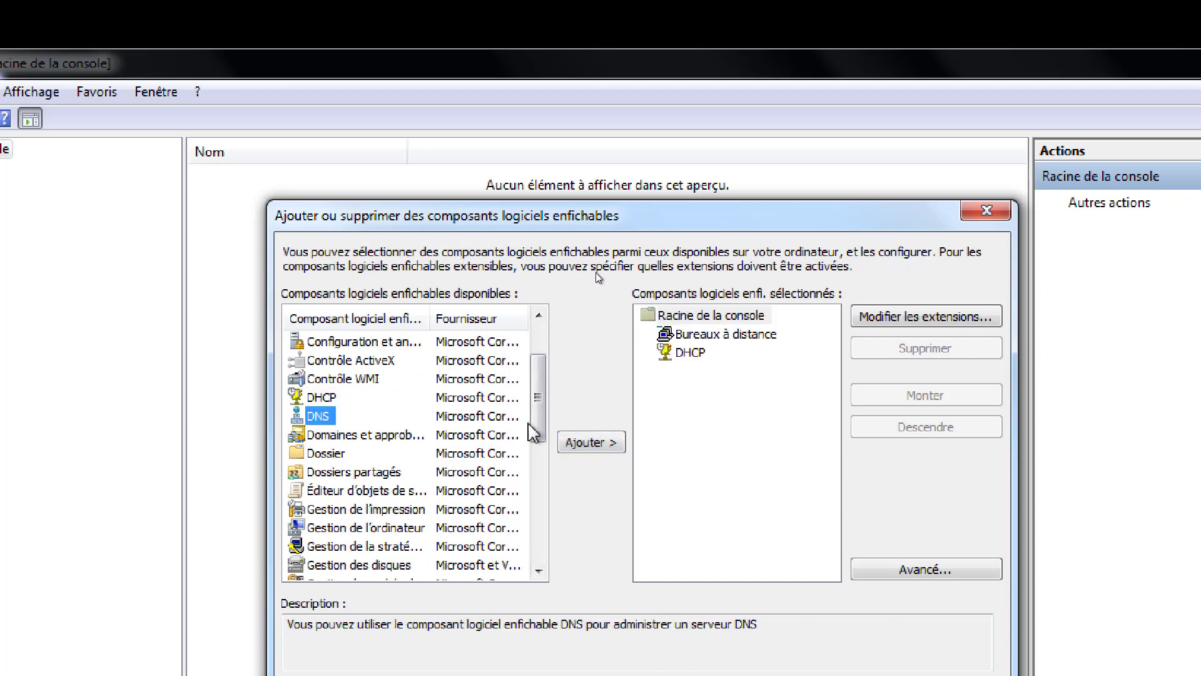
left_click(573, 444)
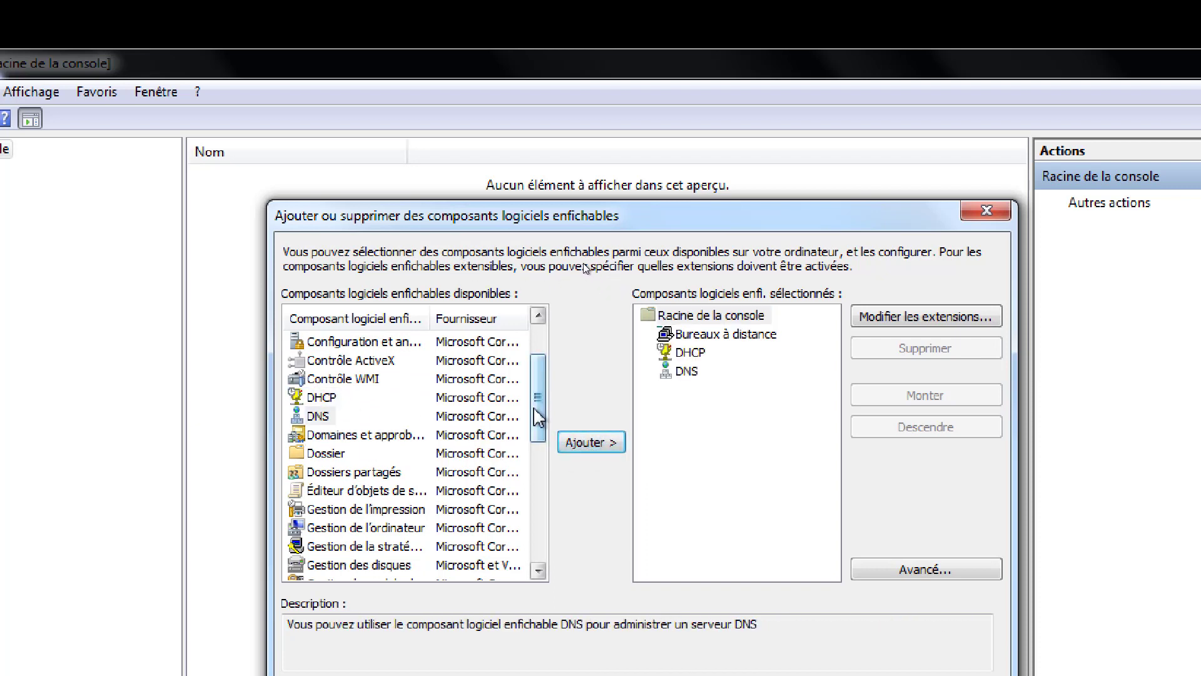
left_click_drag(539, 406, 545, 440)
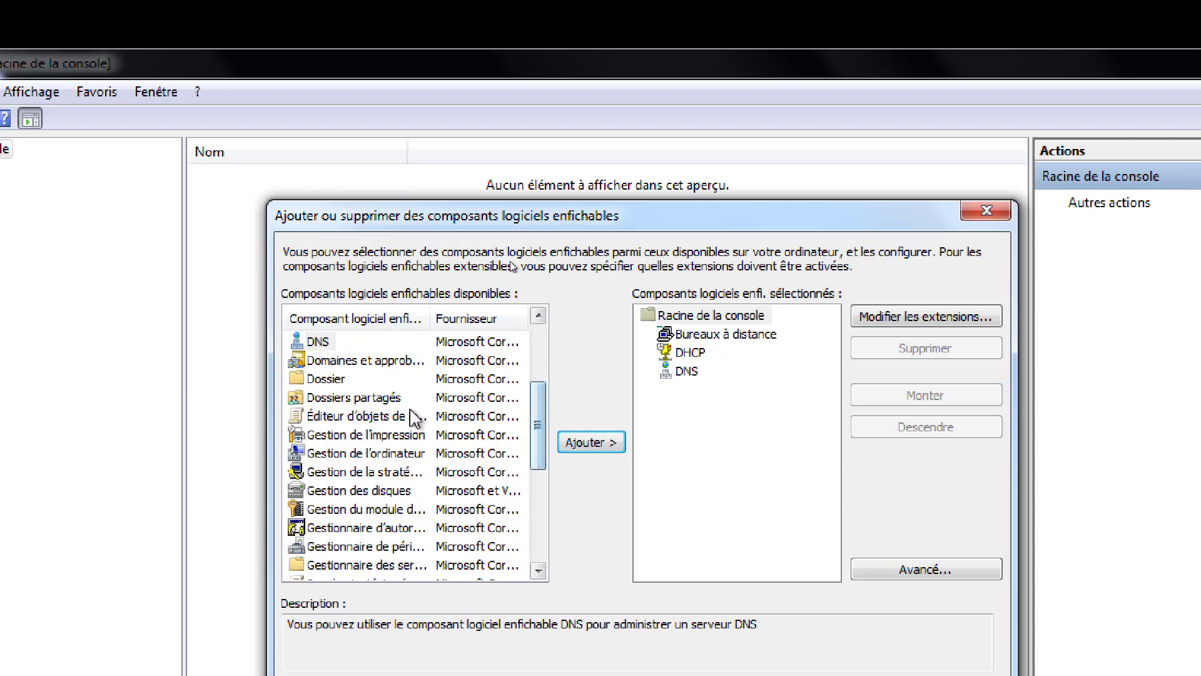
left_click(400, 398)
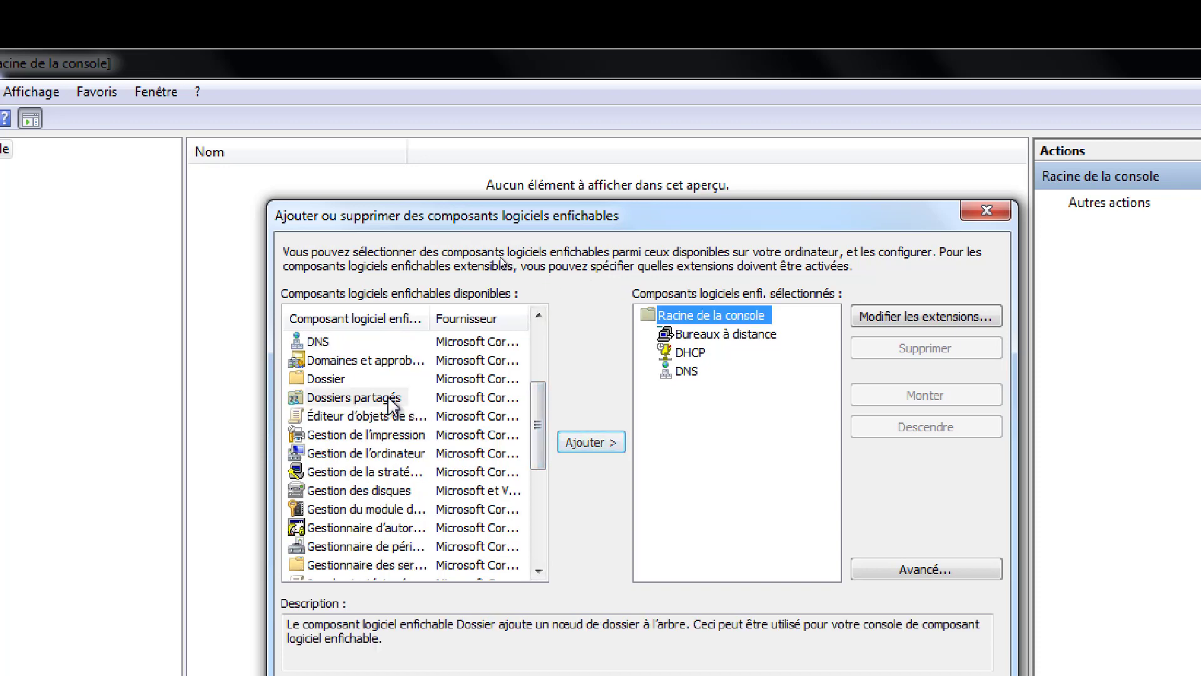
left_click(591, 444)
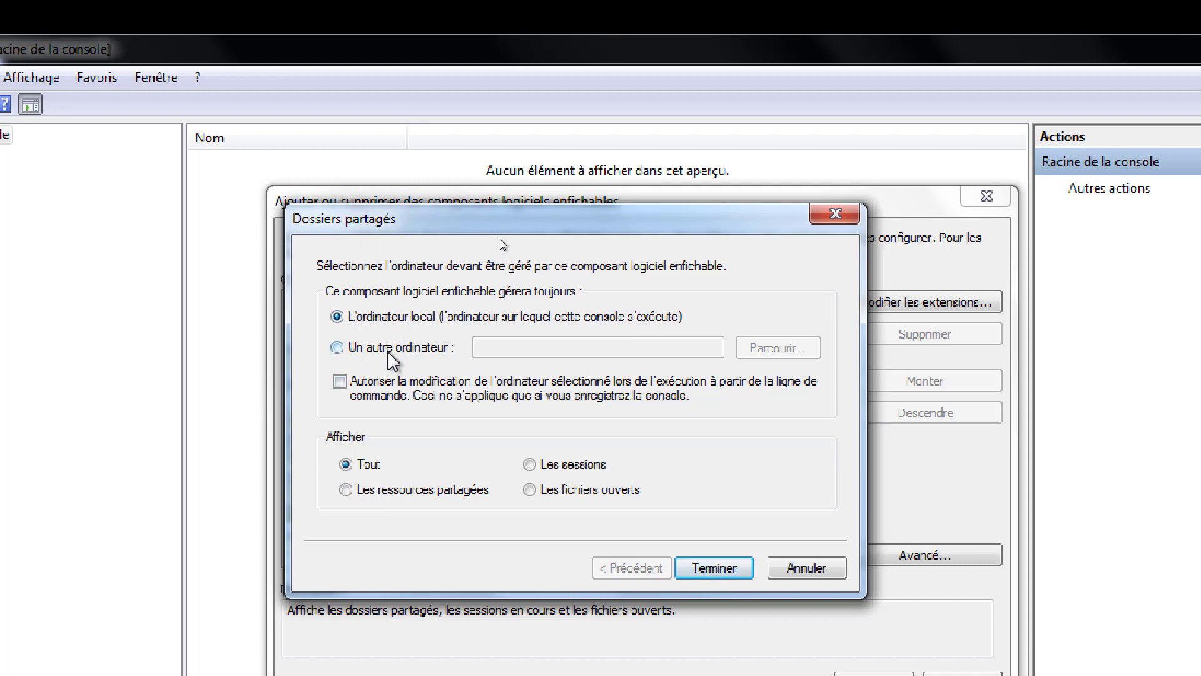
- Target Dossiers partagés at the remote computer s-mtl-dc01 and finish adding it
left_click(388, 349)
left_click(516, 345)
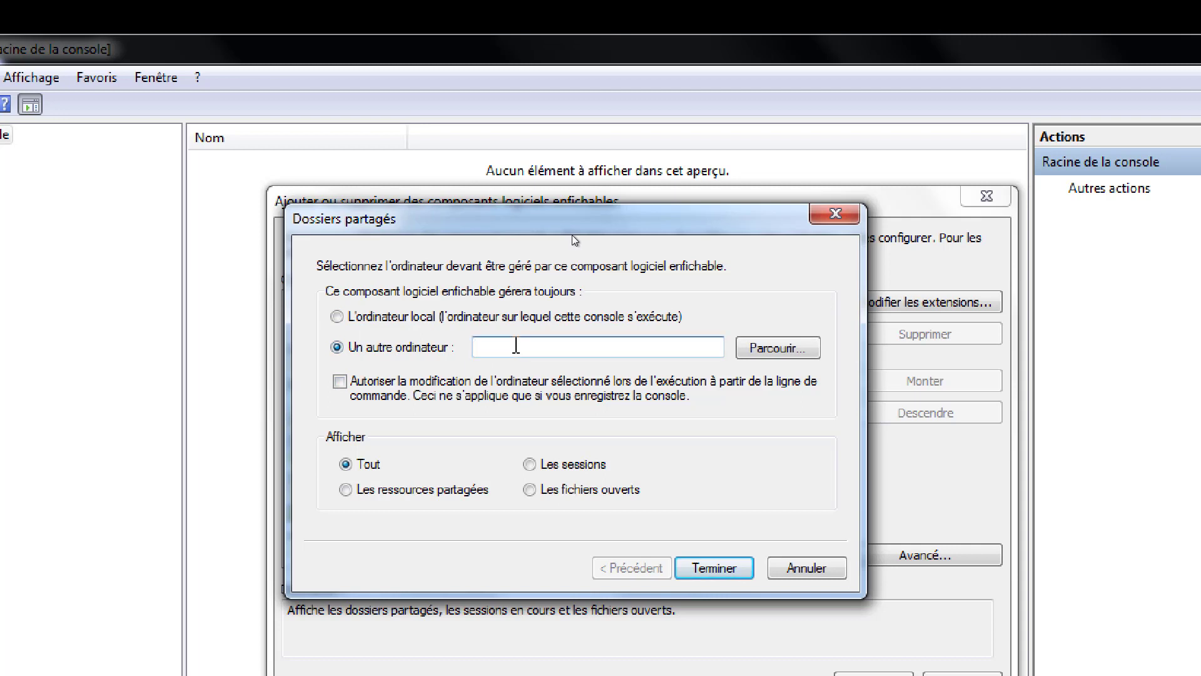
type("s-mtl-dc01")
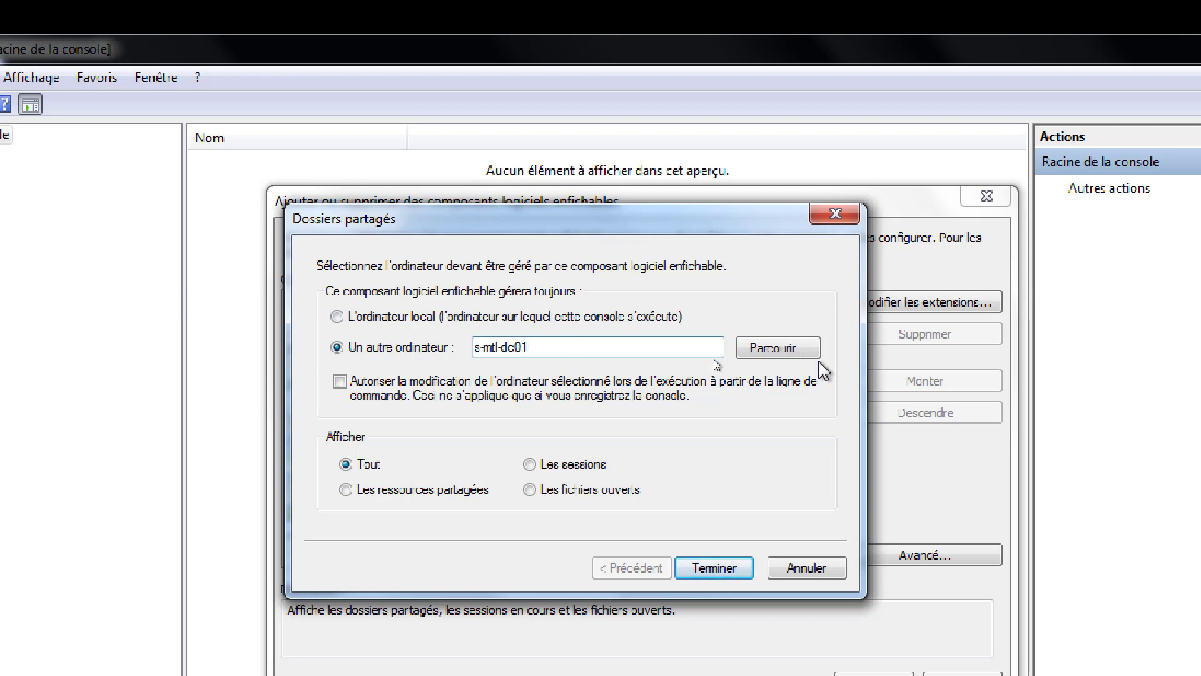
left_click(725, 569)
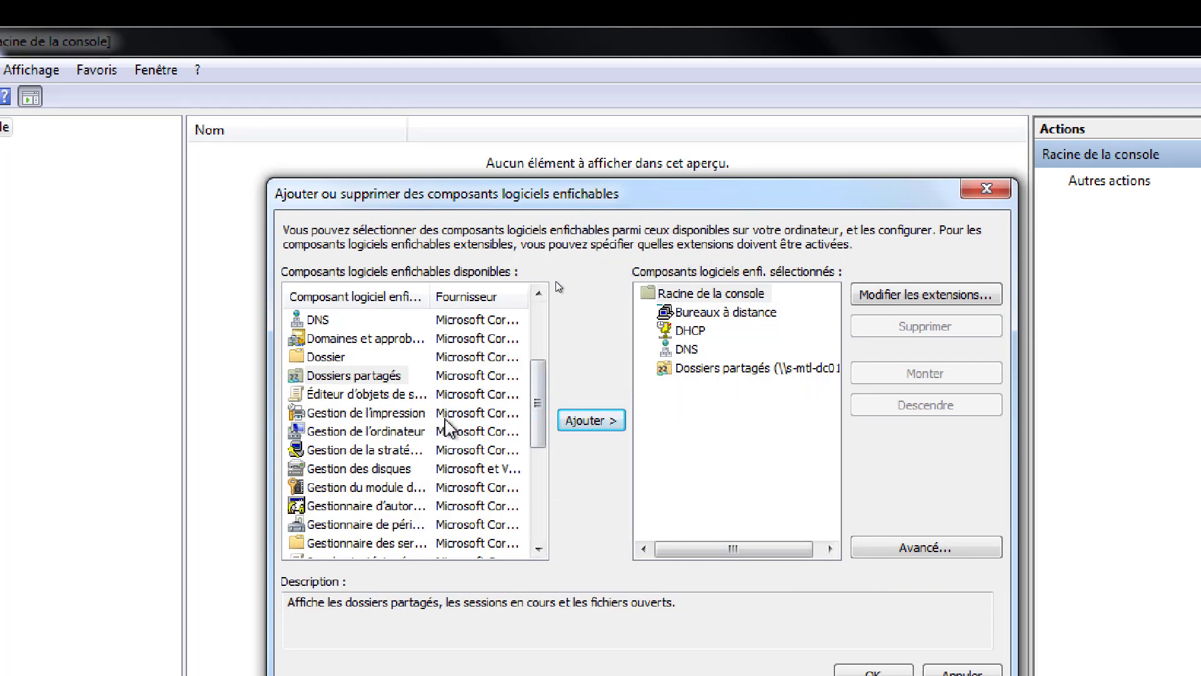
- Widen the snap-in name column and add the Observateur d'événements snap-in
left_click_drag(541, 419, 543, 432)
left_click_drag(430, 296, 517, 295)
left_click(543, 400)
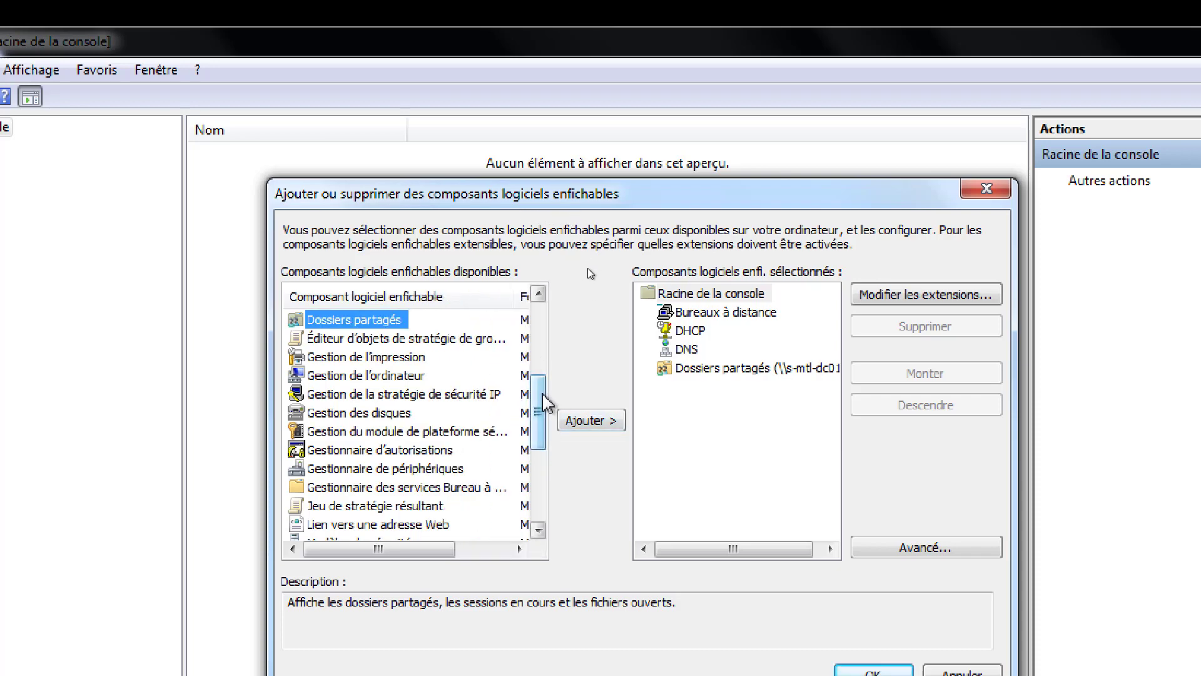
scroll(588, 275, "down", 2)
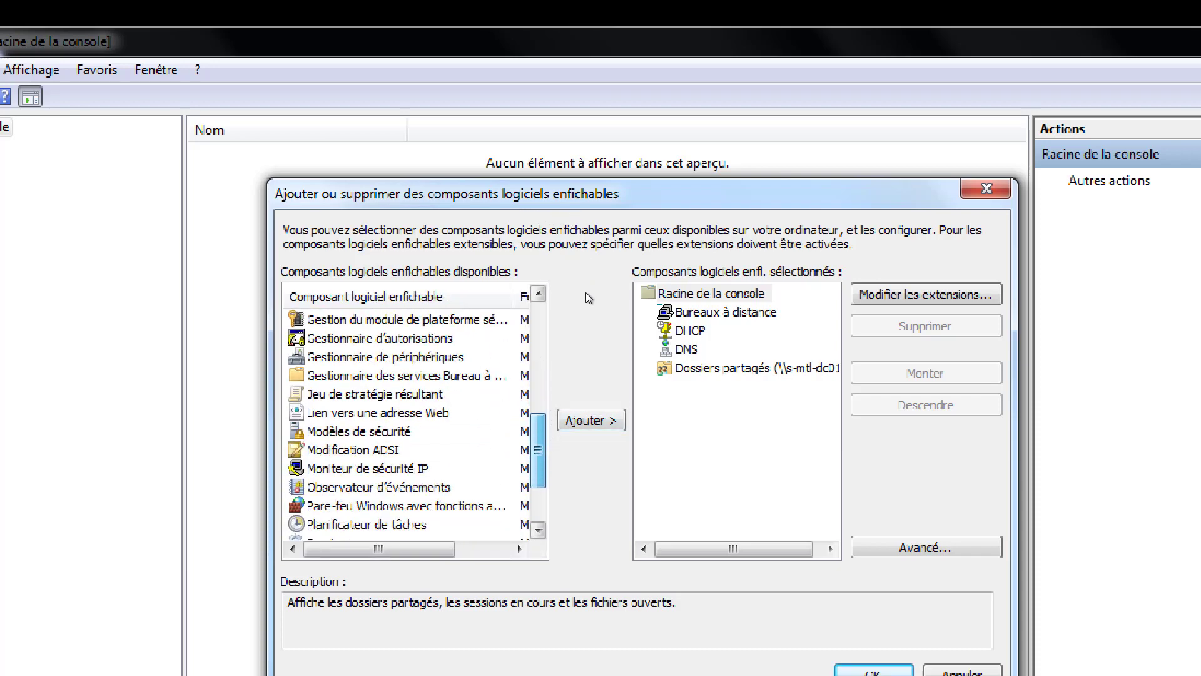
scroll(587, 293, "down", 1)
left_click(361, 451)
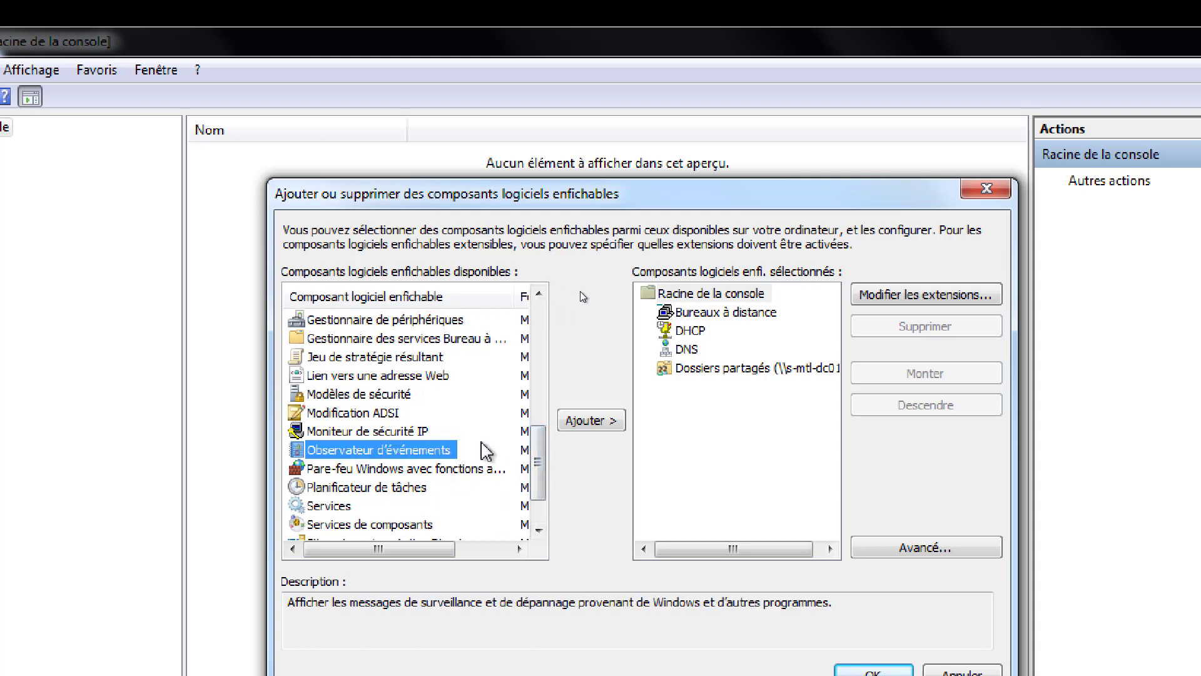
left_click(571, 420)
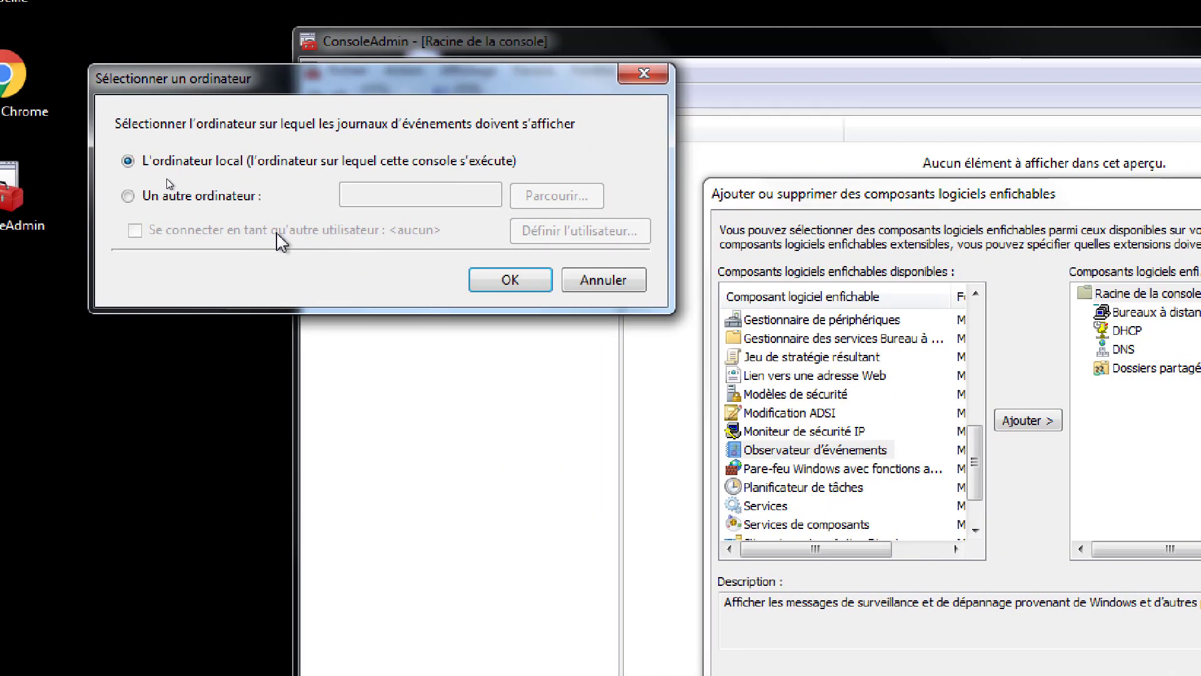
- Point Observateur d'événements at the remote computer S-MTL-DC01, resolved from 's-mtl' in the directory
left_click(216, 199)
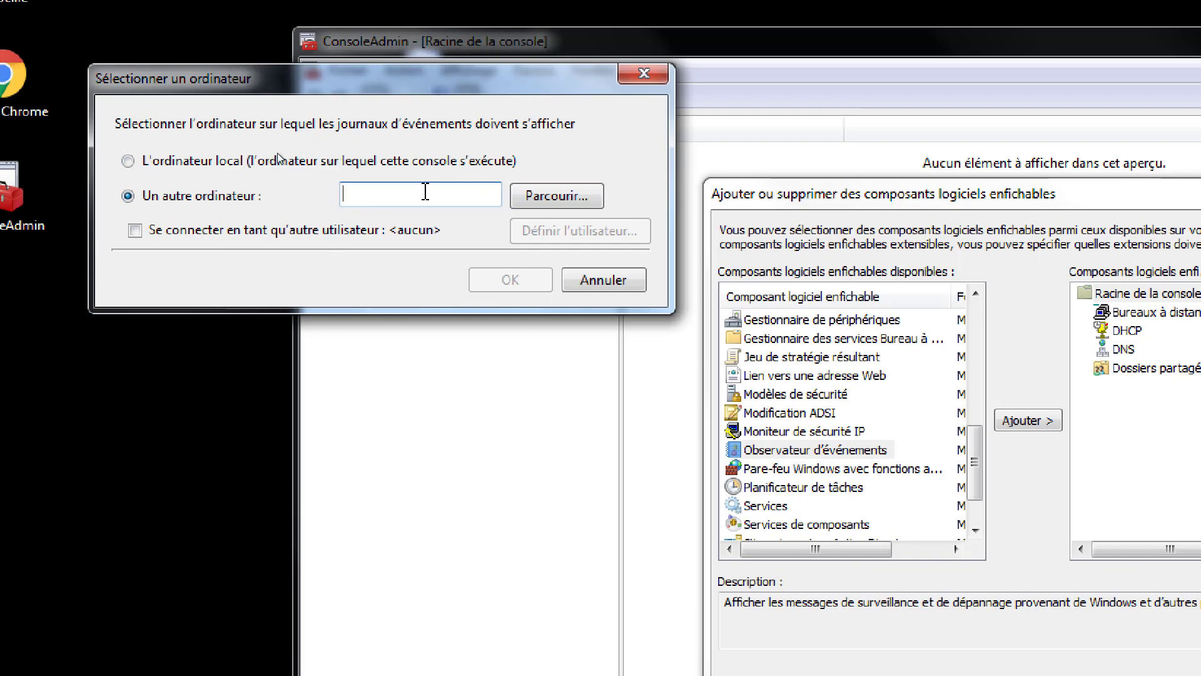
left_click(553, 196)
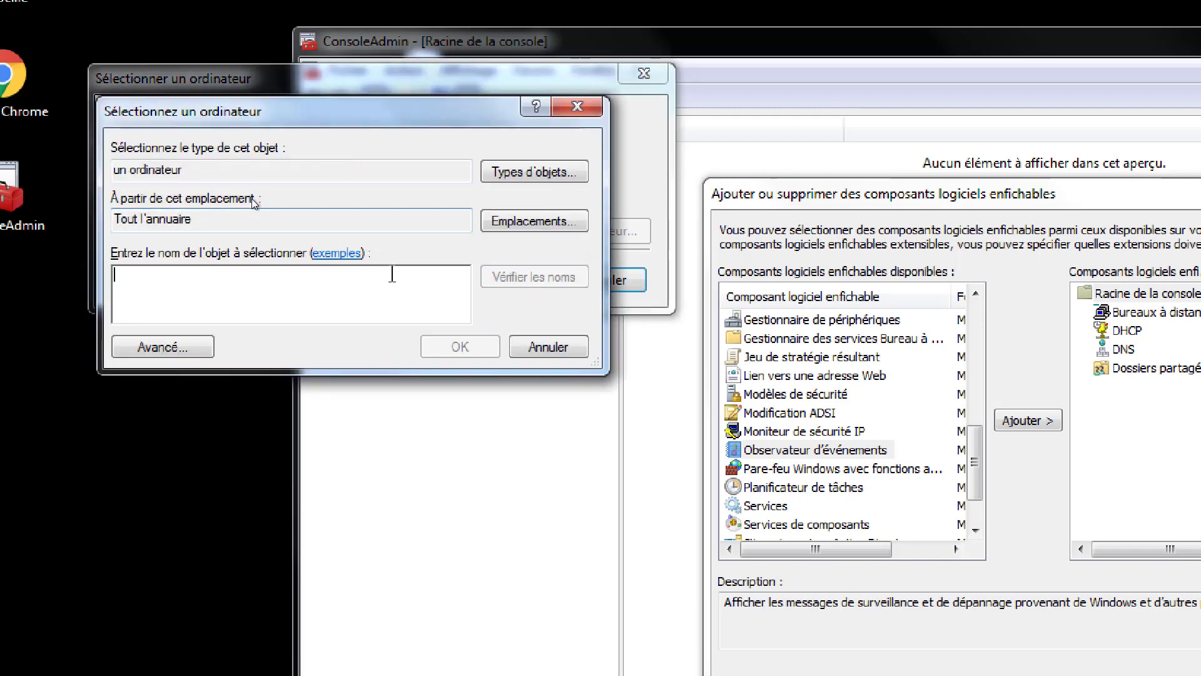
type("s-")
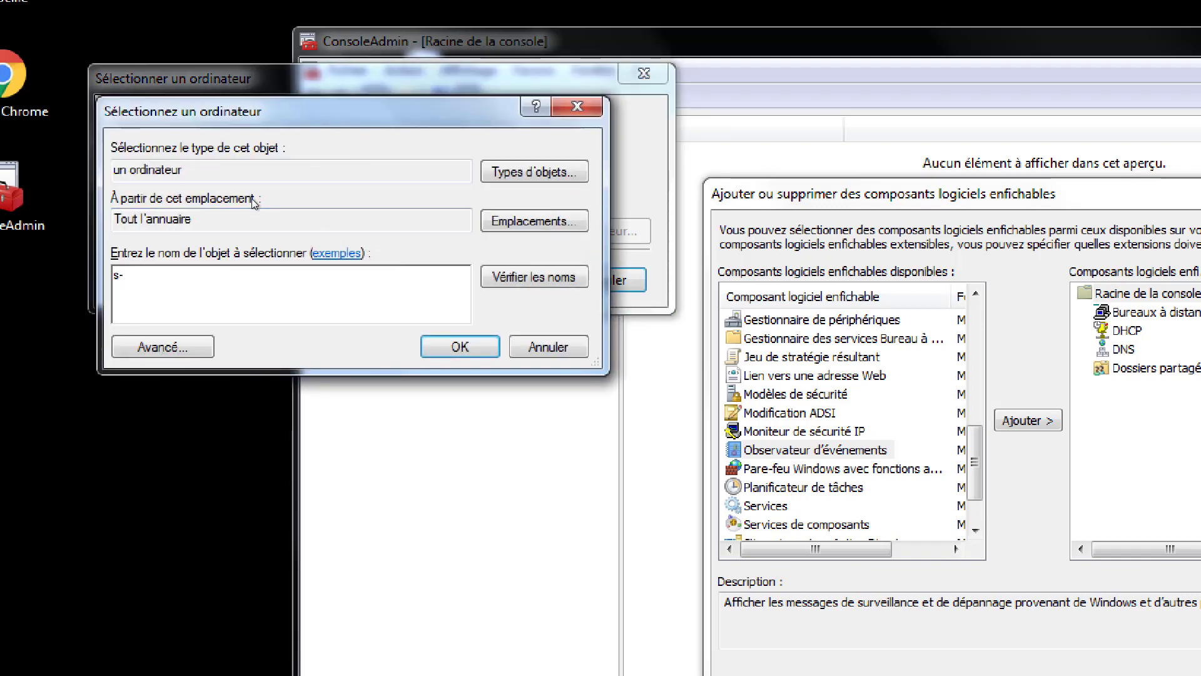
type("m")
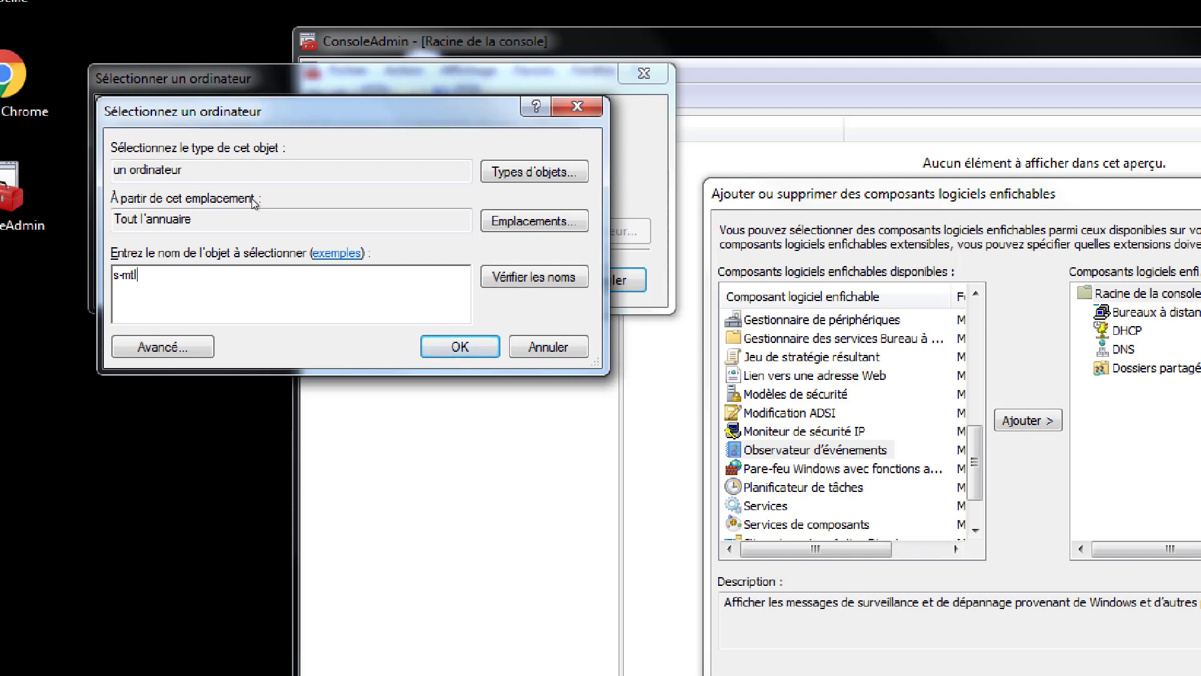
type("tl")
key("Return")
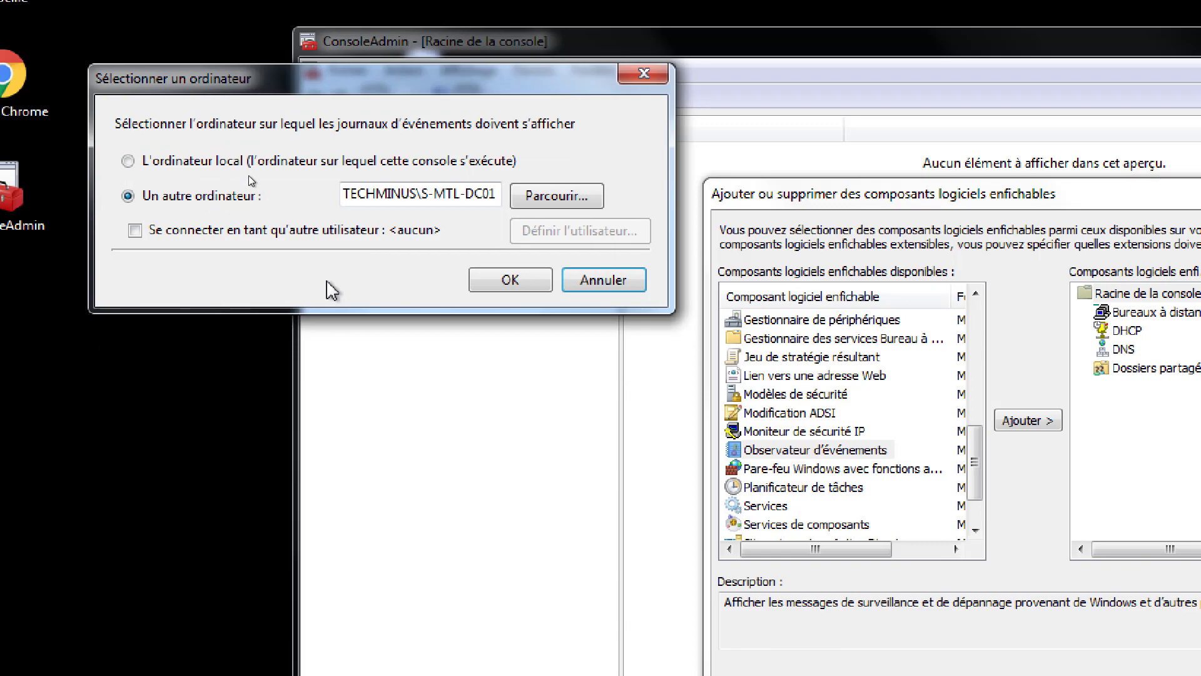
left_click(512, 279)
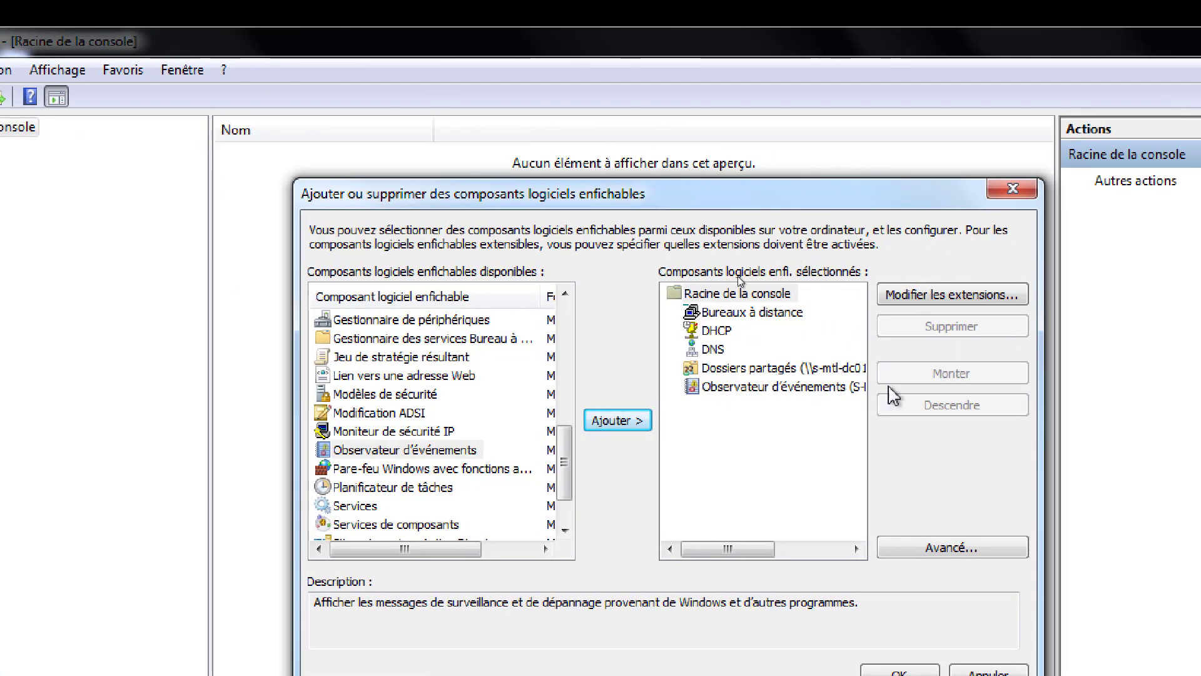
- Add the Pare-feu Windows avec fonctions avancées de sécurité snap-in, targeting remote computer s-mtl-dc01
left_click(371, 471)
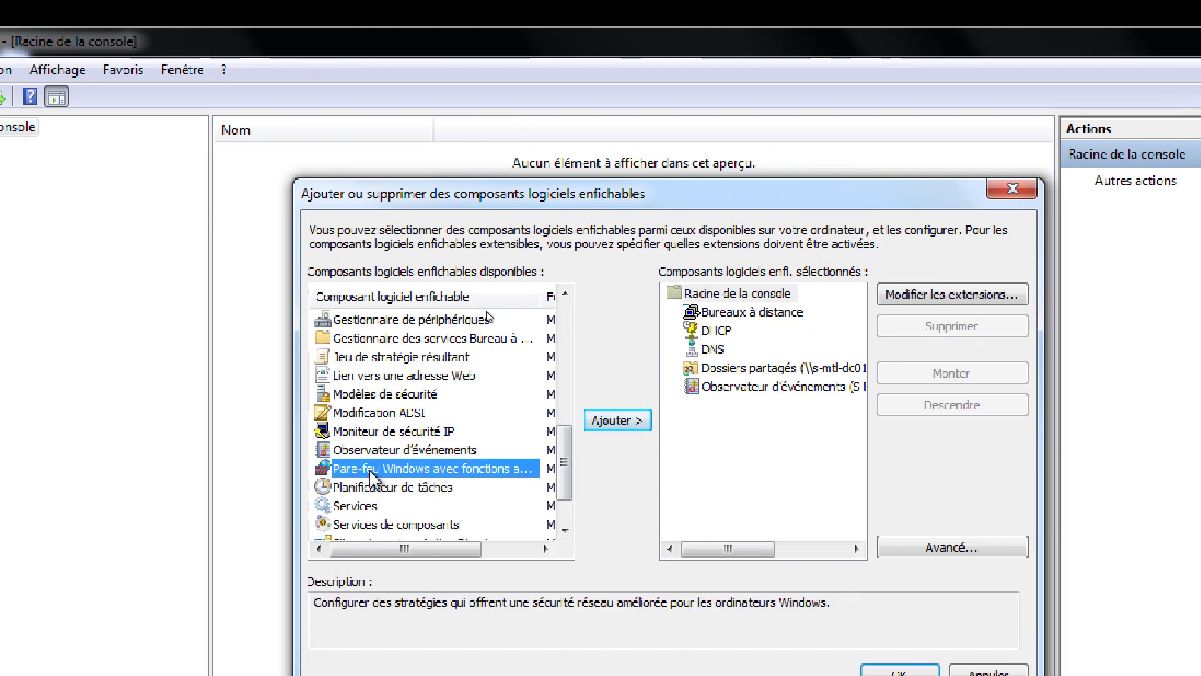
left_click(624, 422)
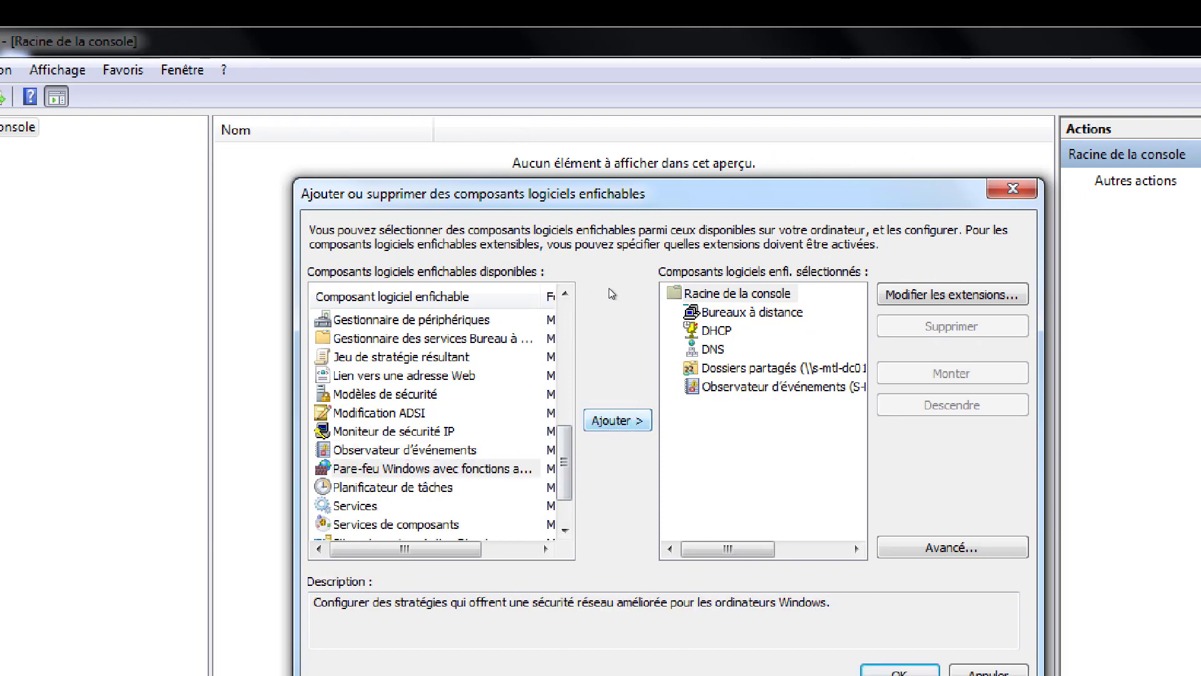
left_click(479, 356)
left_click(602, 361)
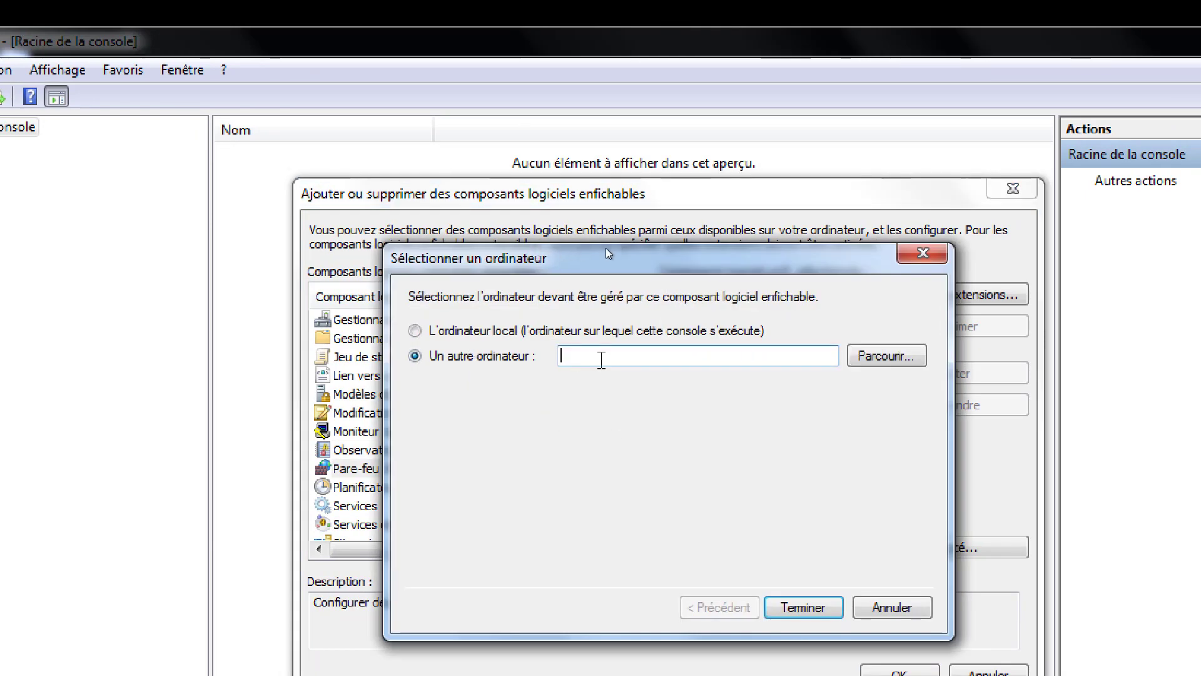
type("s-mtl-dc0")
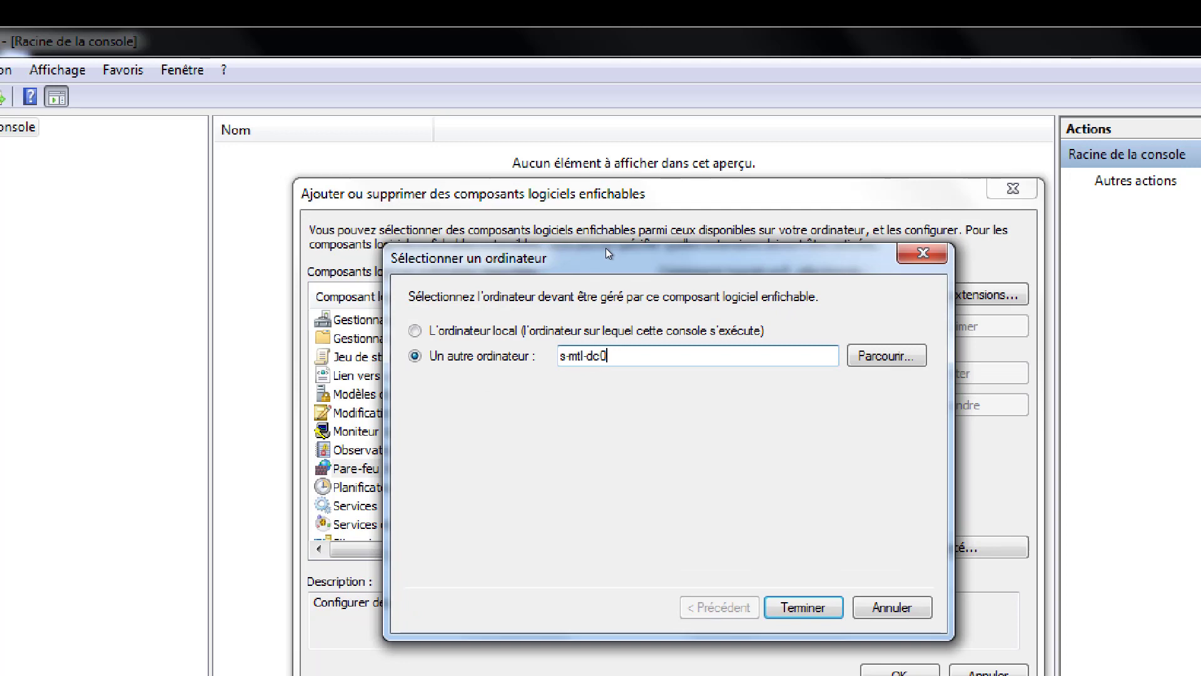
type("1")
key("Return")
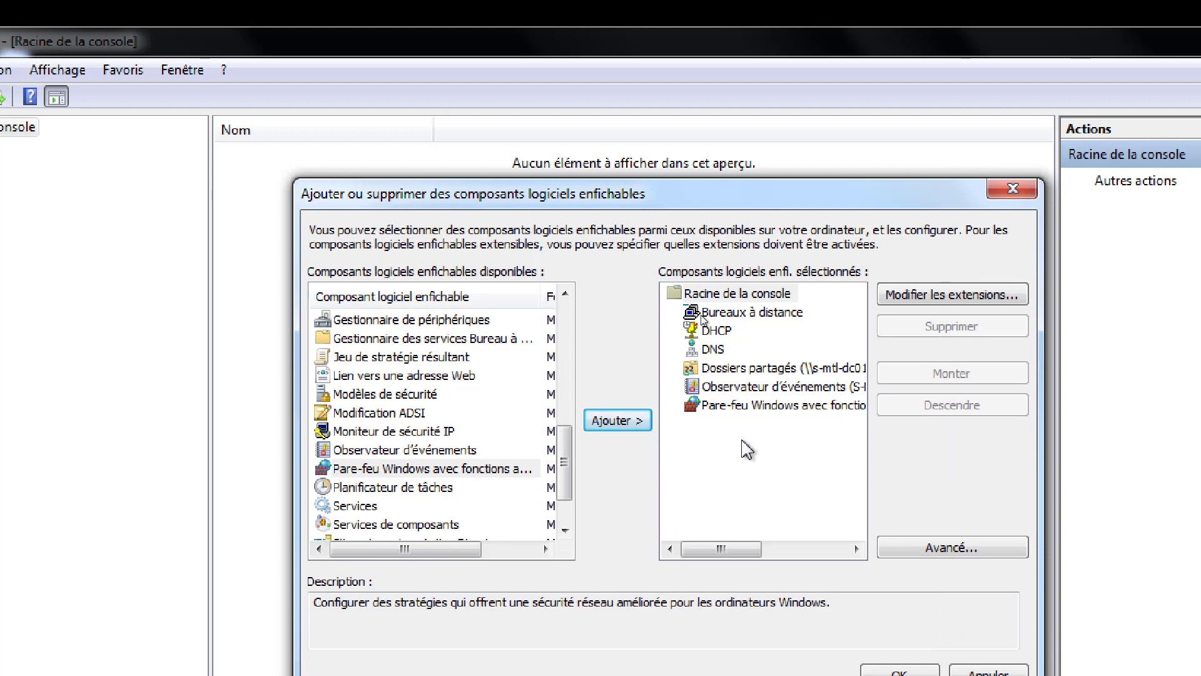
- Scroll the available snap-ins list and select Services
mouse_move(748, 549)
left_mouse_down()
mouse_move(862, 551)
mouse_move(744, 550)
left_mouse_up()
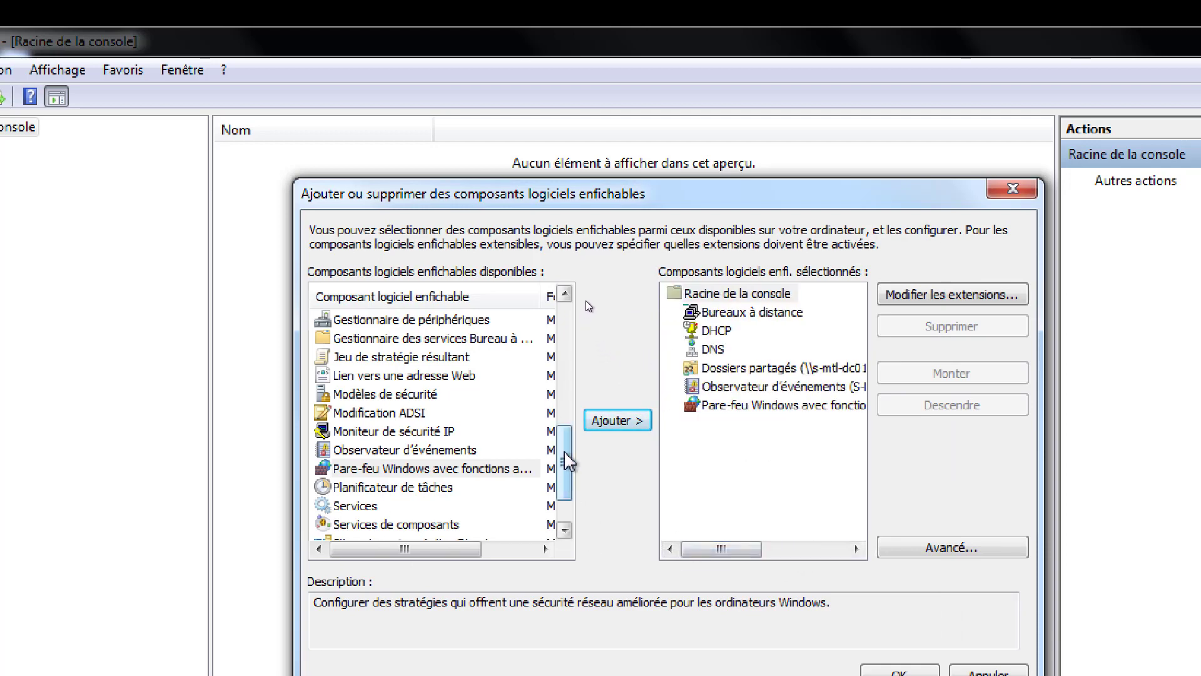
scroll(566, 461, "down", 1)
left_click(372, 451)
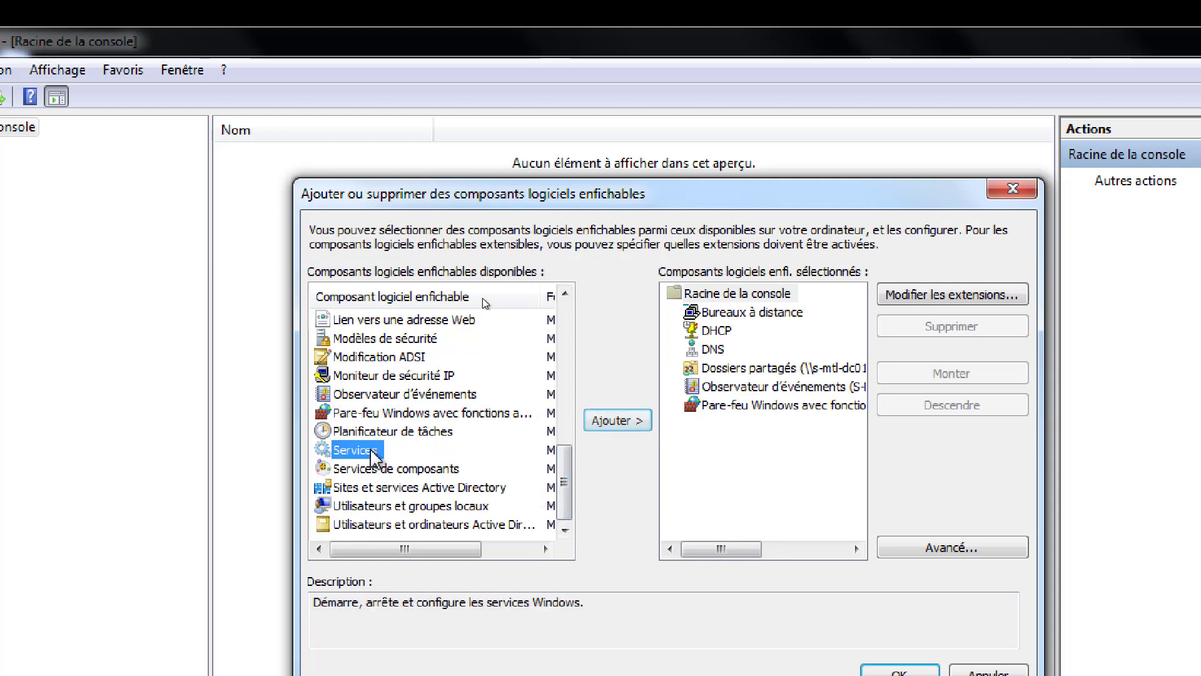
- Add the Services snap-in for remote computer S-MTL-DC01, then add Utilisateurs et ordinateurs Active Directory
left_click(618, 421)
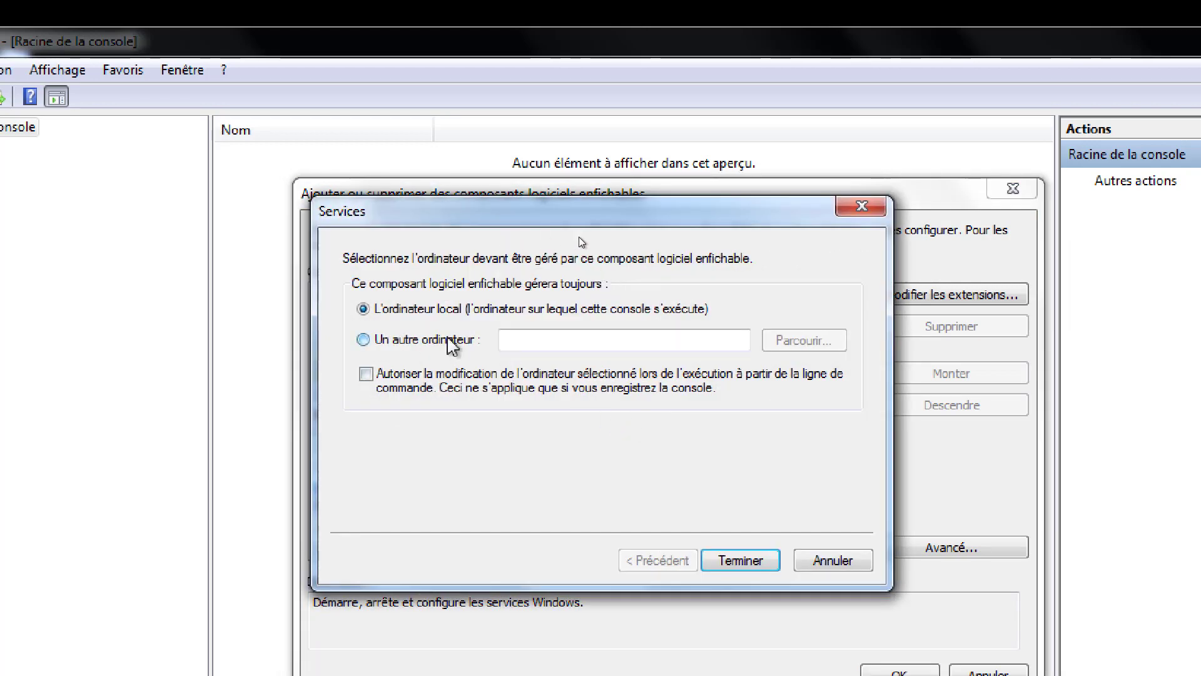
left_click(452, 341)
left_click(804, 340)
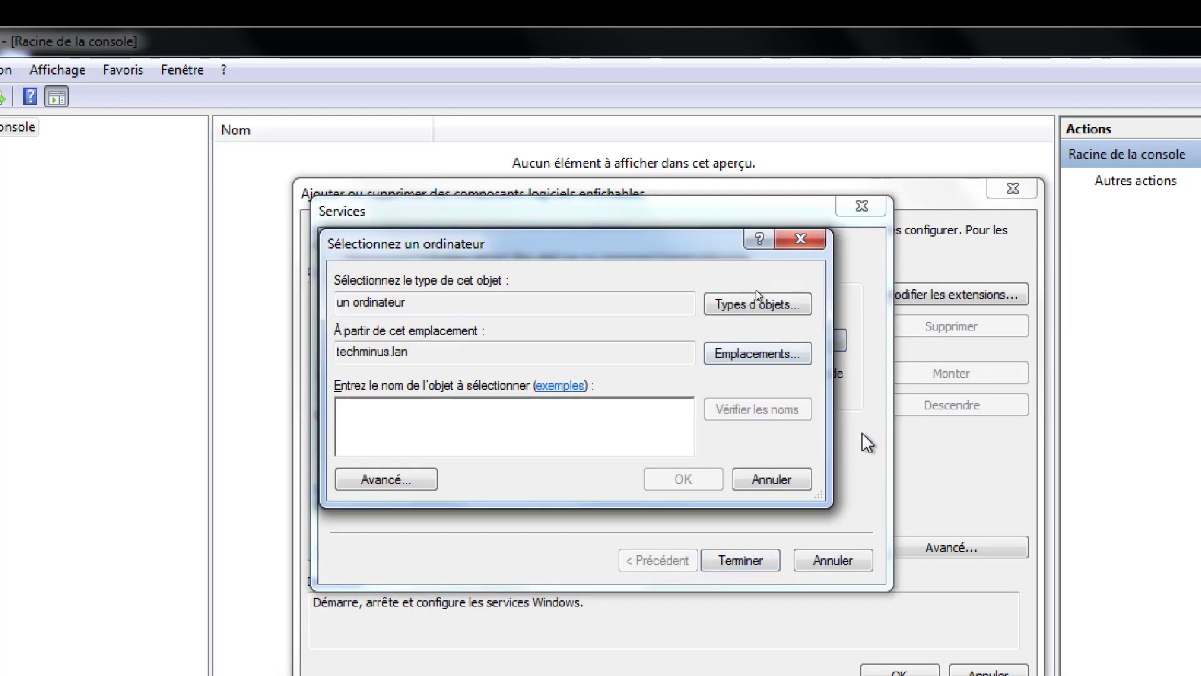
type("s-mtl")
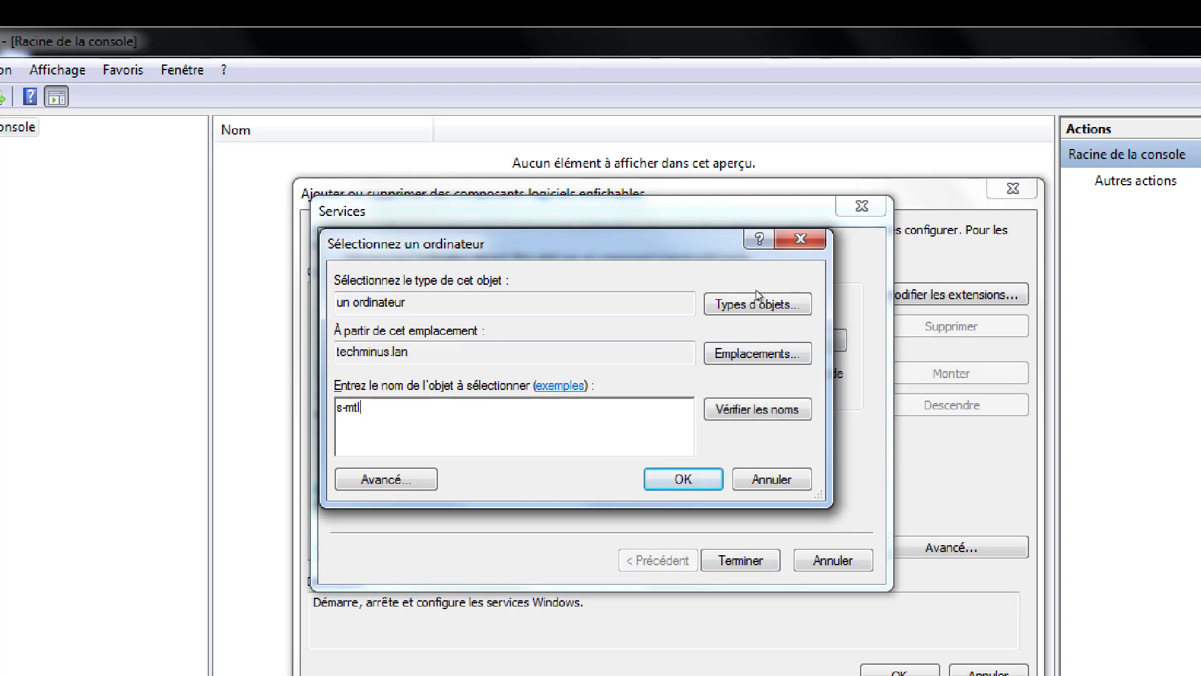
type("-dc01")
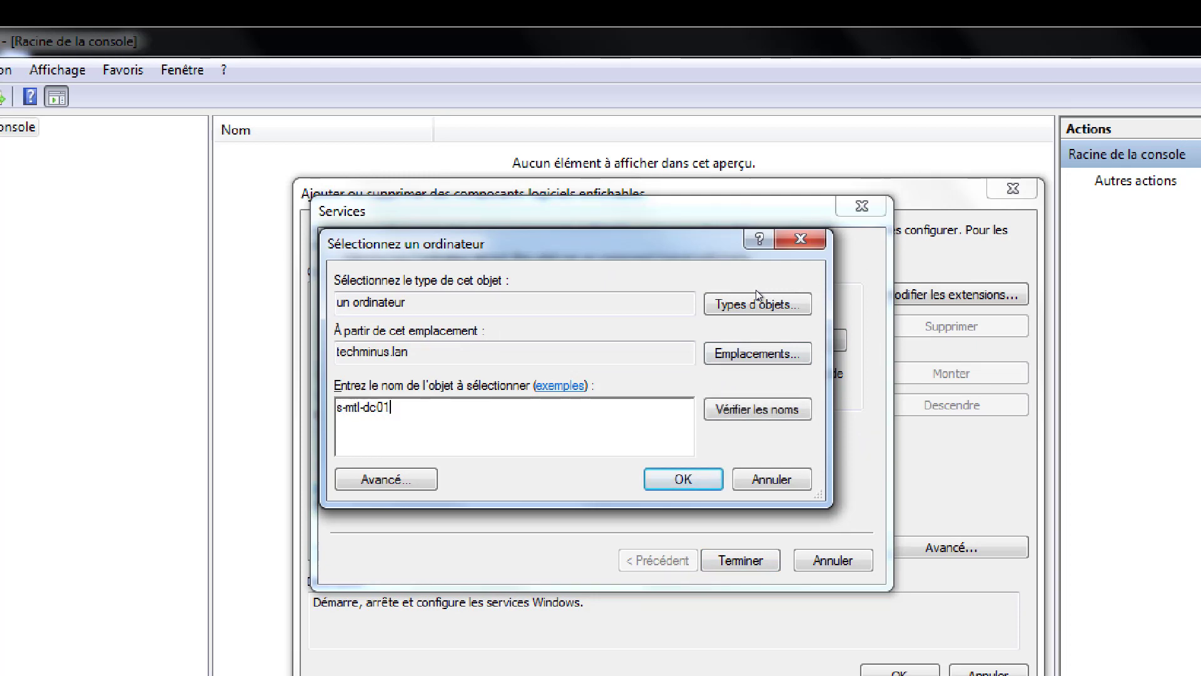
key("Return")
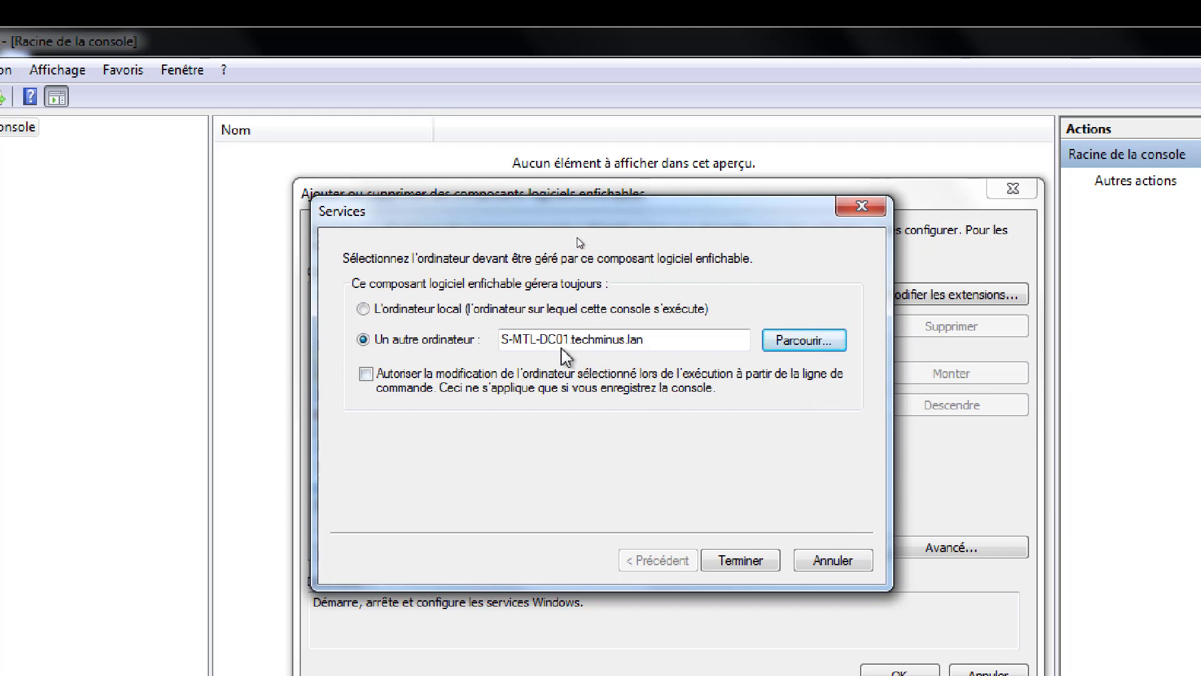
left_click(738, 562)
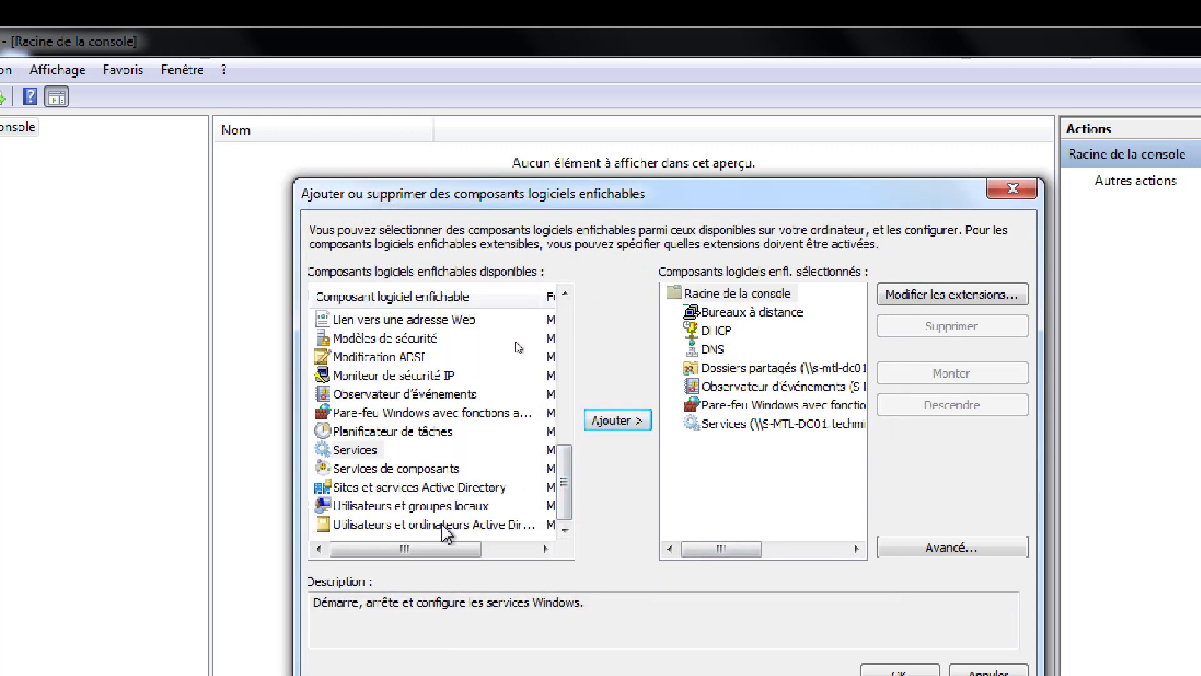
left_click(450, 524)
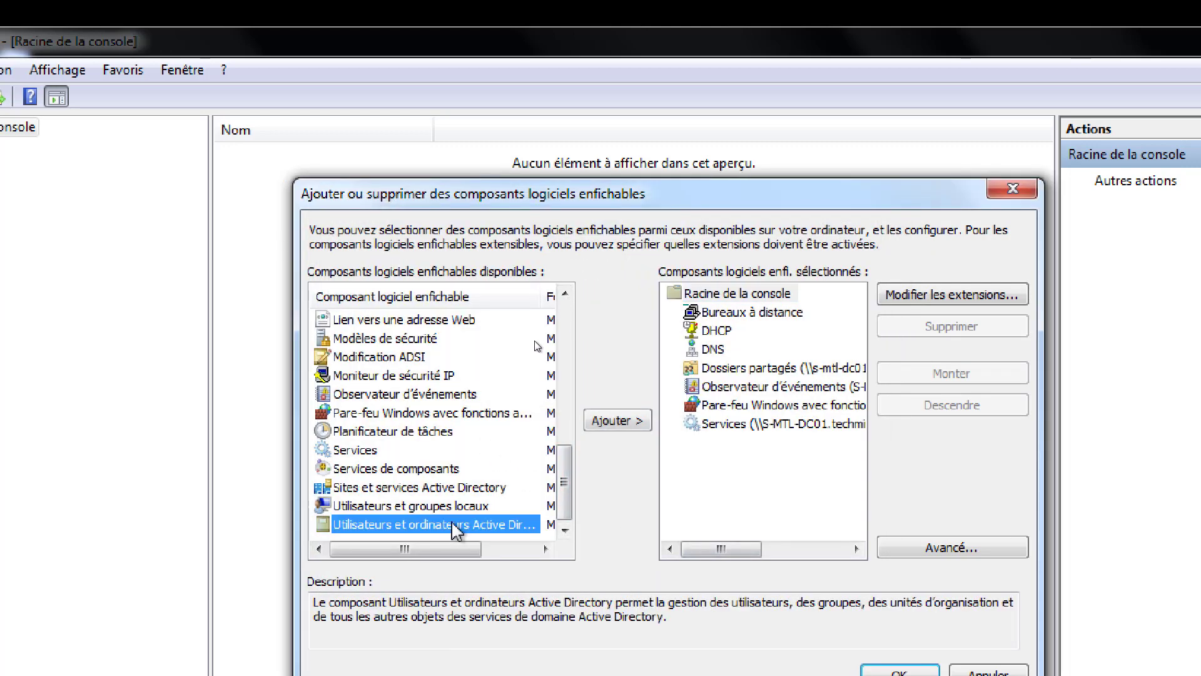
left_click(621, 420)
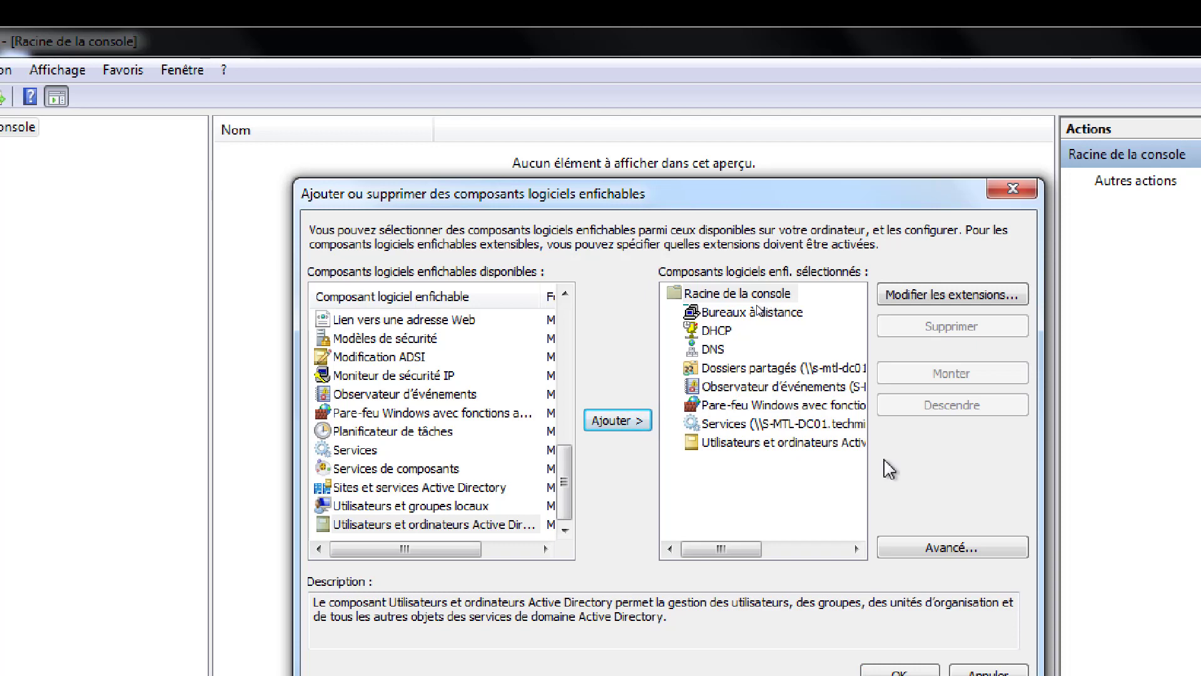
- Move Utilisateurs et ordinateurs Active Directory up five places below Bureaux à distance and confirm the snap-in set
left_click(782, 444)
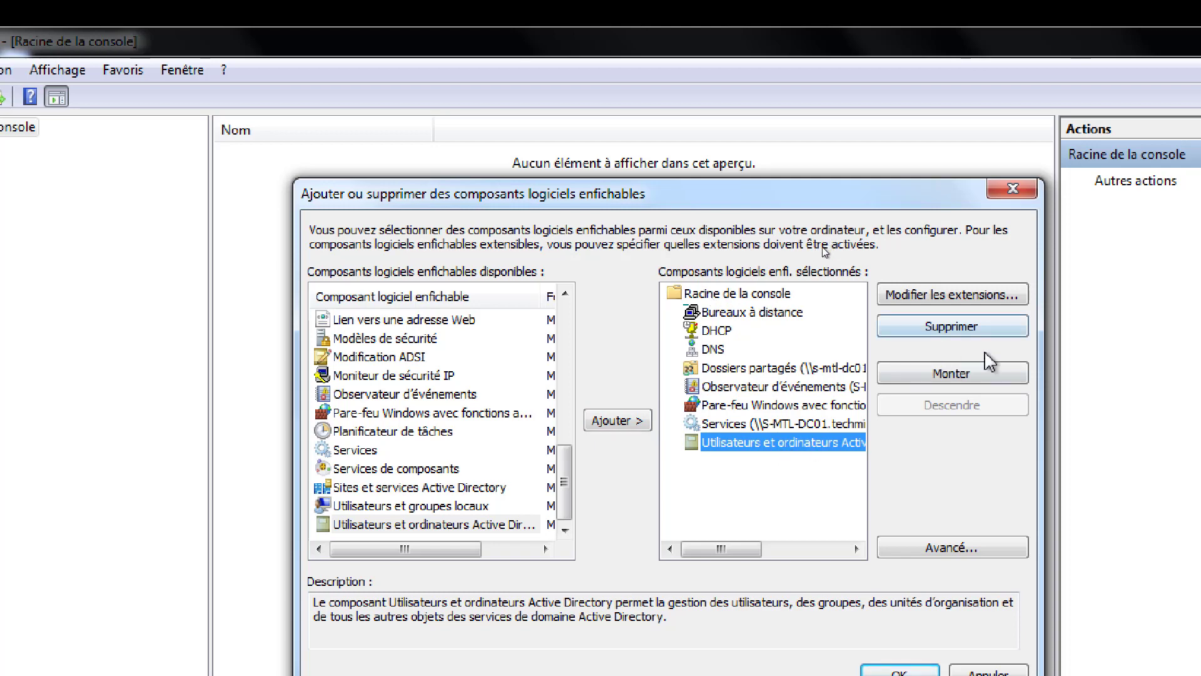
left_click(964, 376)
left_click(966, 376)
left_click(967, 375)
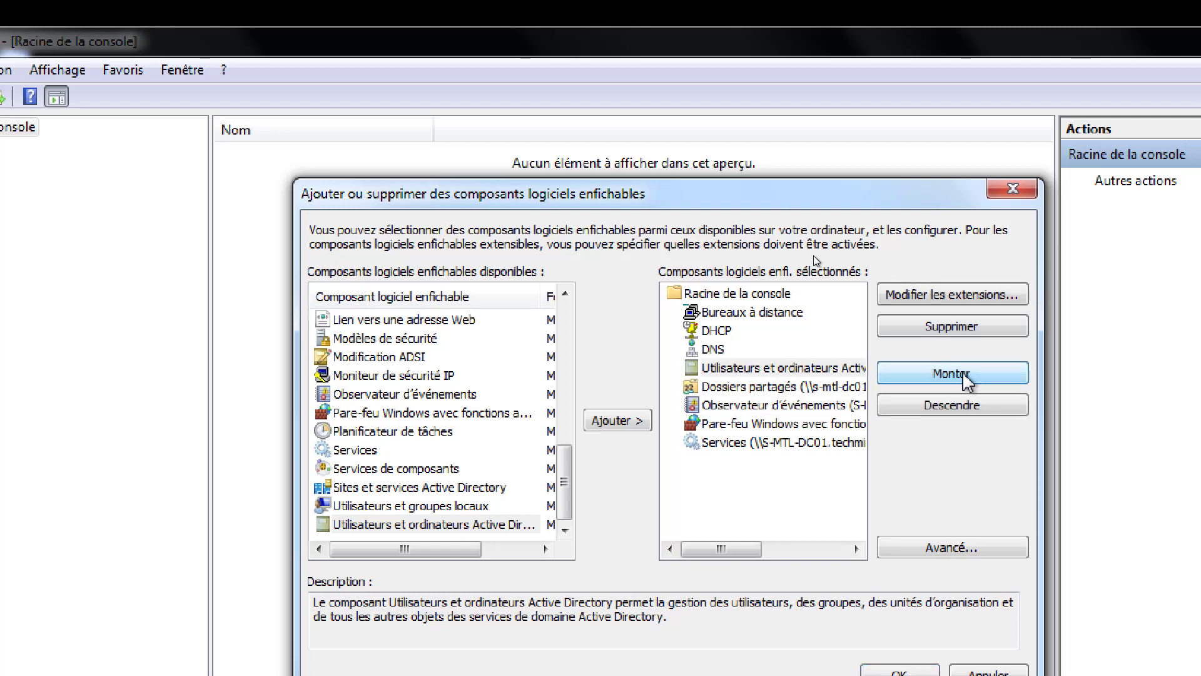
left_click(966, 375)
left_click(967, 375)
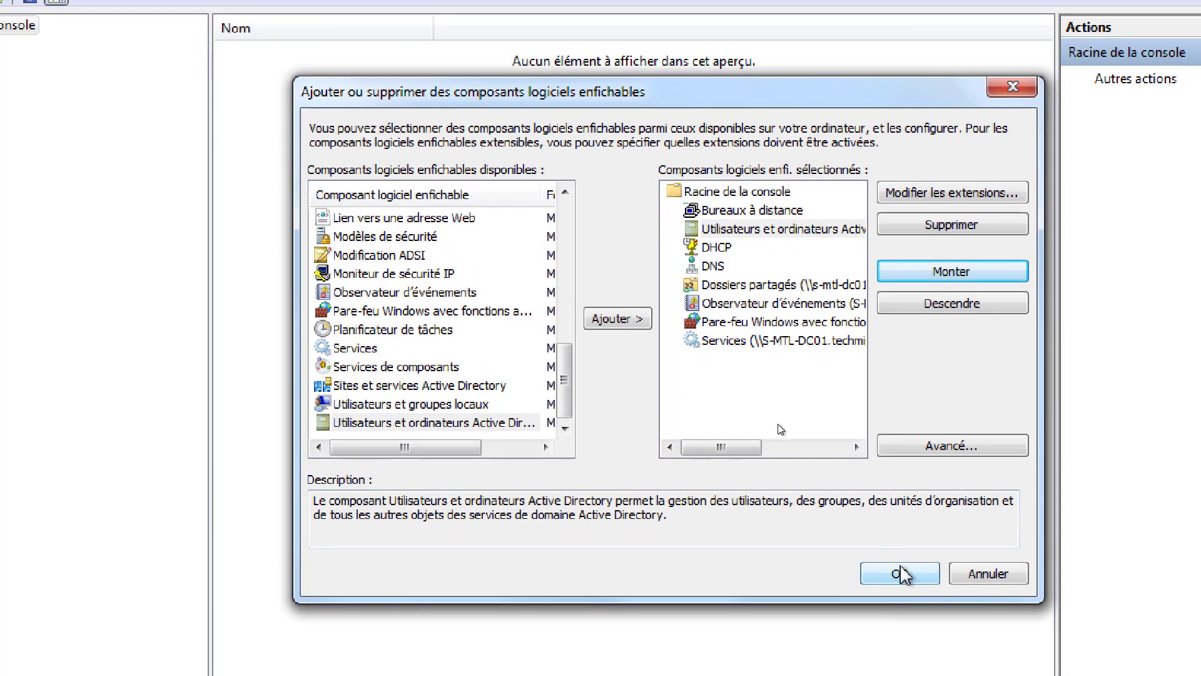
left_click(901, 671)
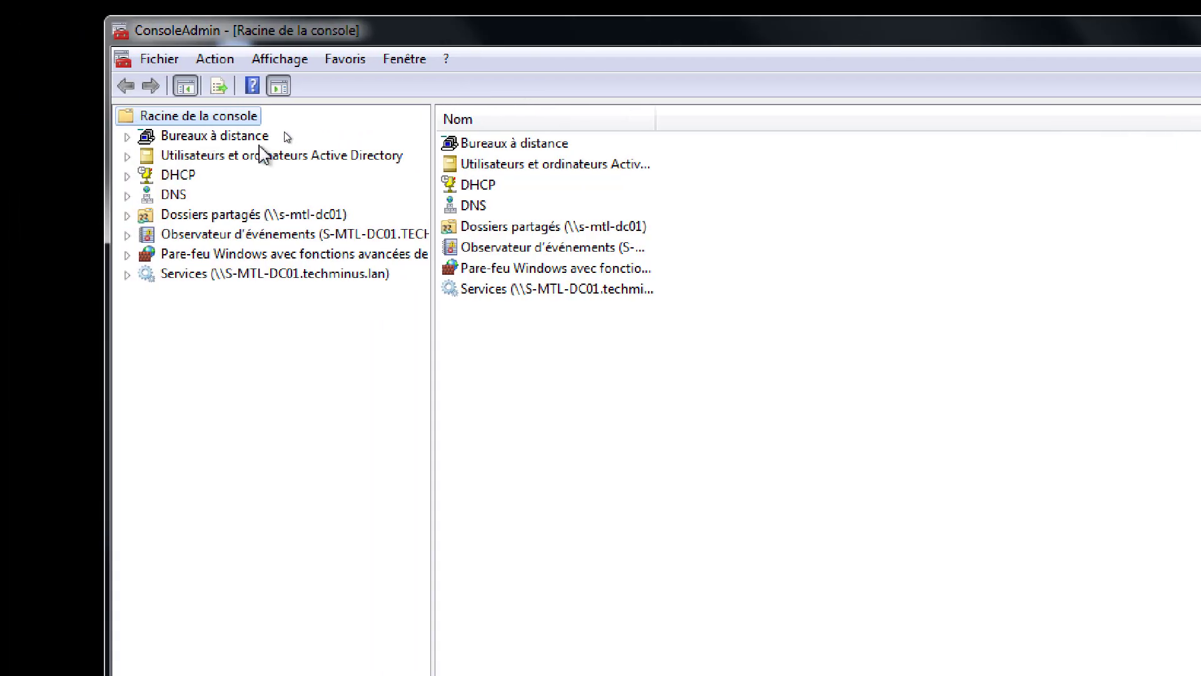
- Add an s-mtl-dc01 remote desktop connection with /admin, the account username, and credential saving allowed
left_click(268, 134)
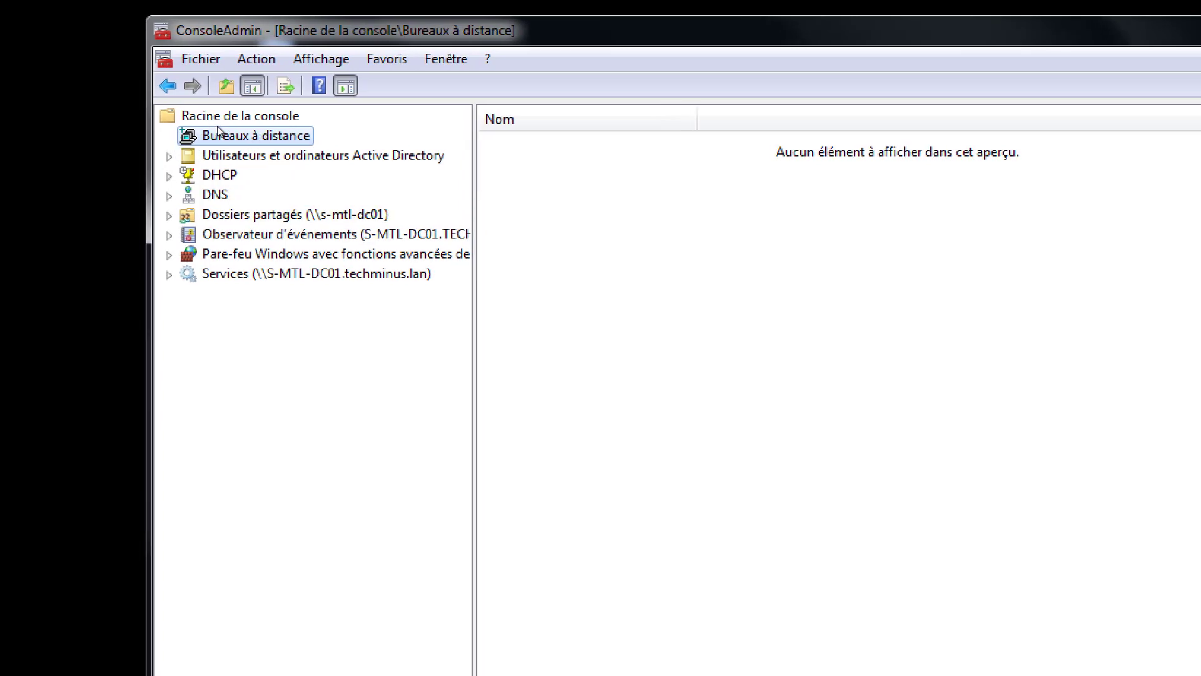
right_click(290, 133)
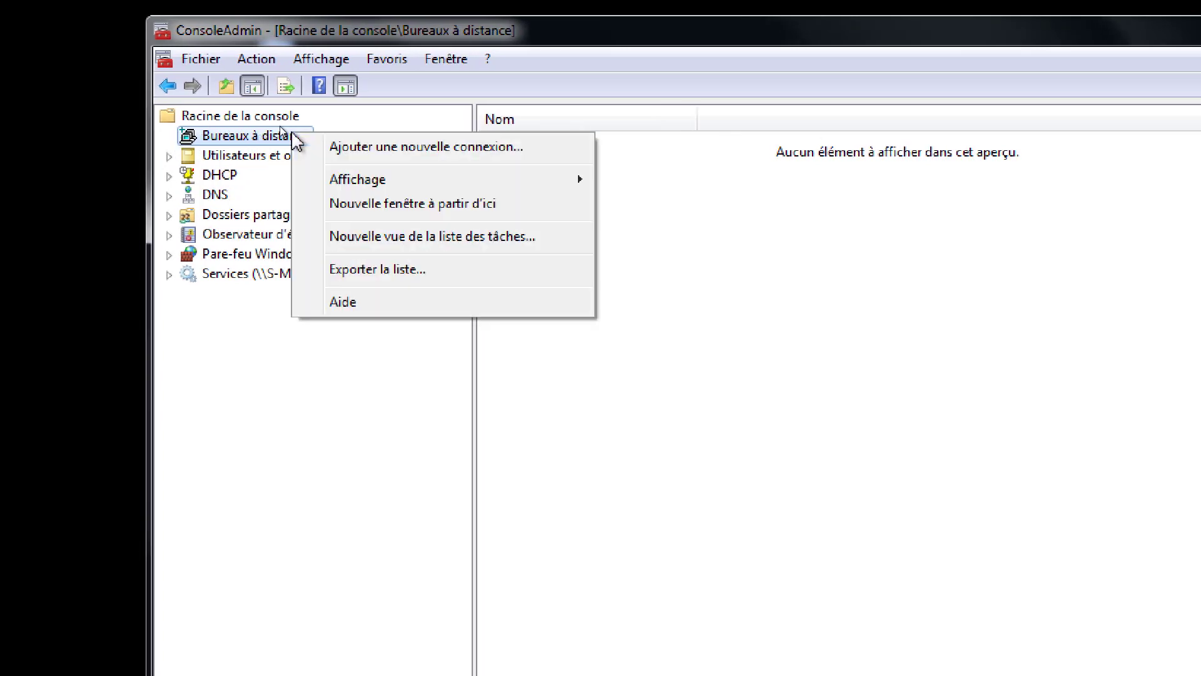
left_click(505, 147)
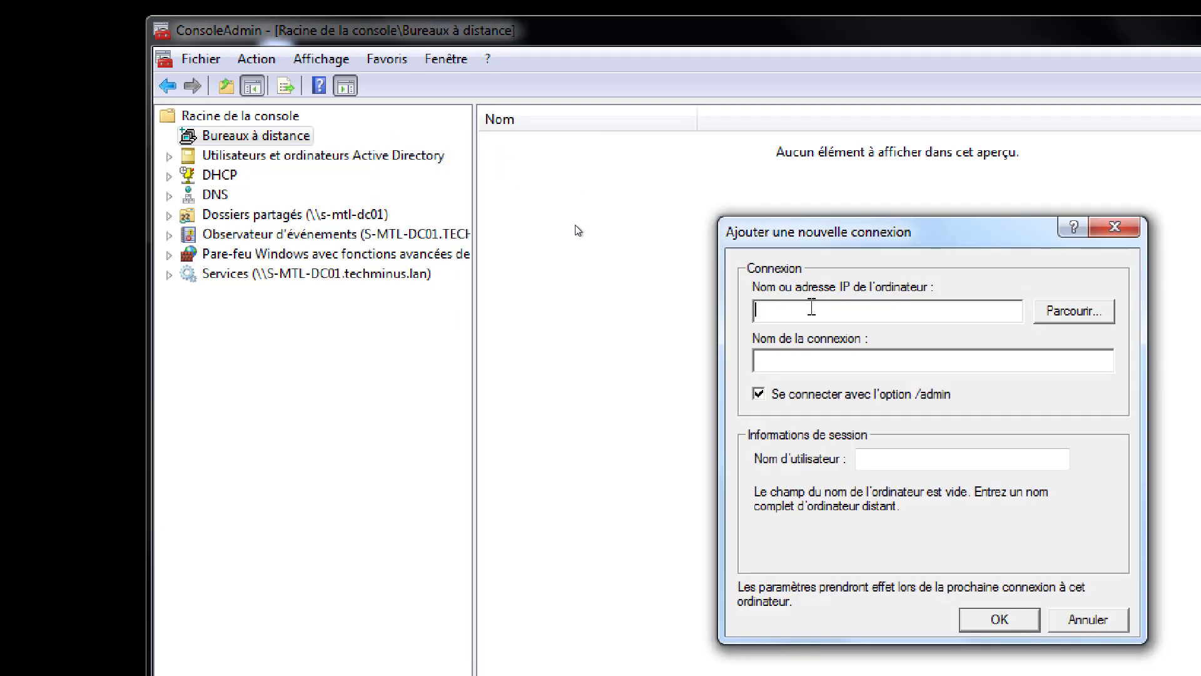
type("s-mtl-dc01")
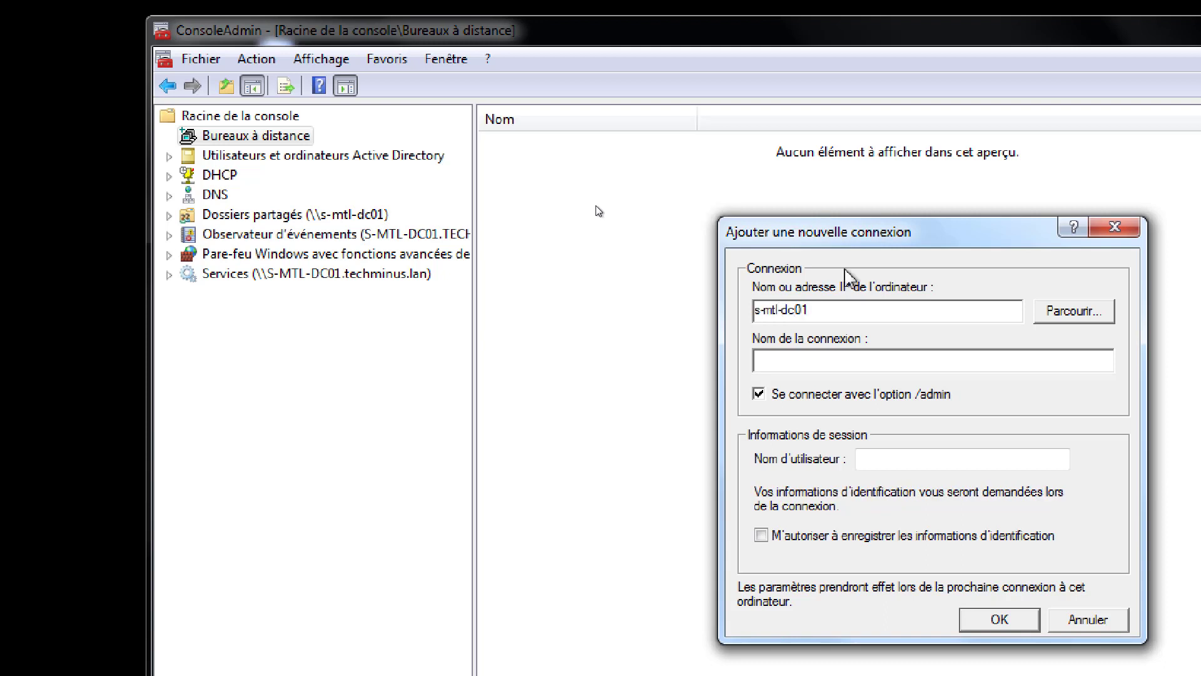
left_click(822, 361)
left_click(904, 465)
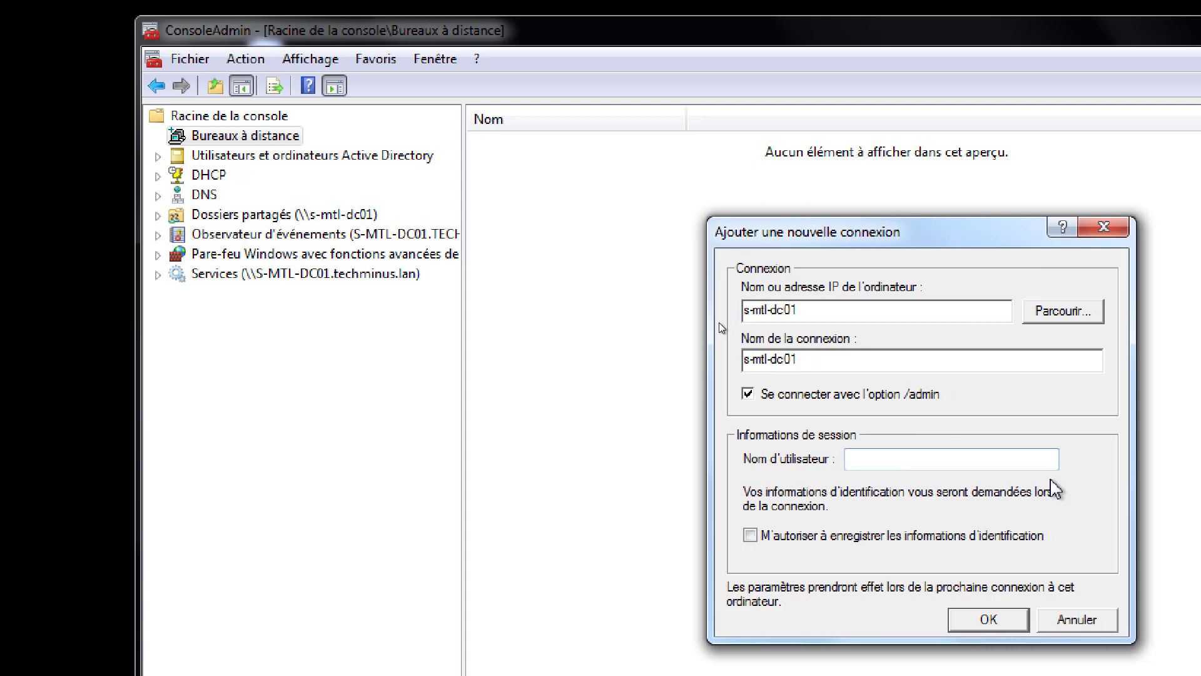
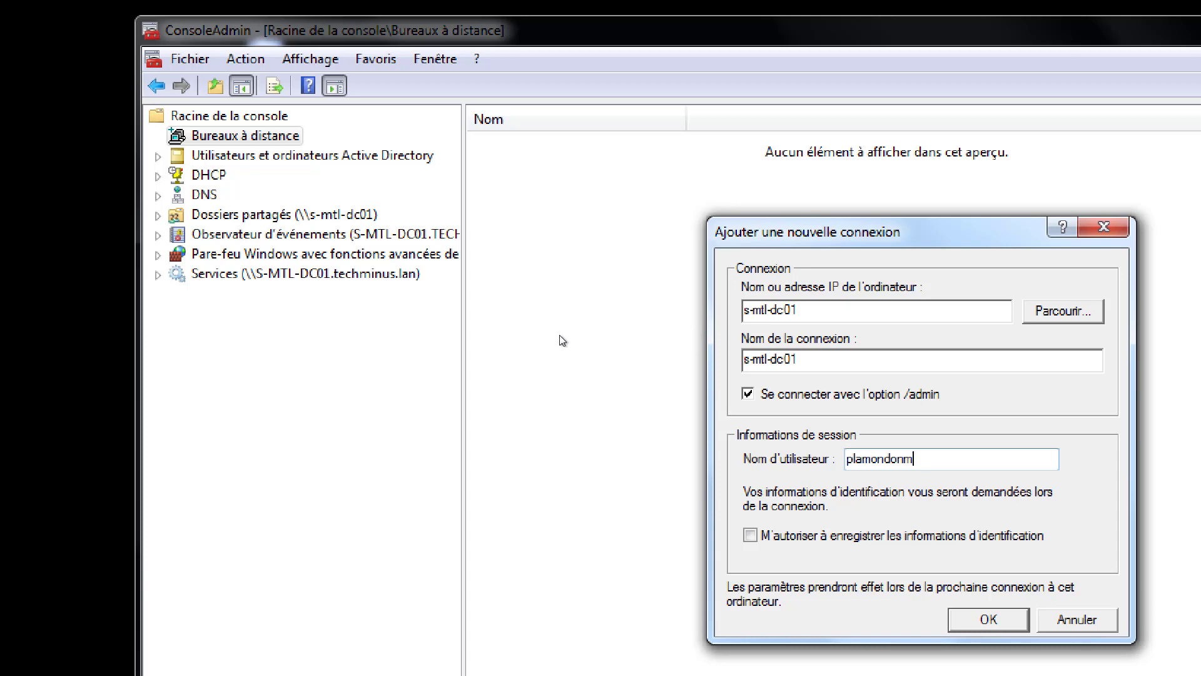
left_click(750, 535)
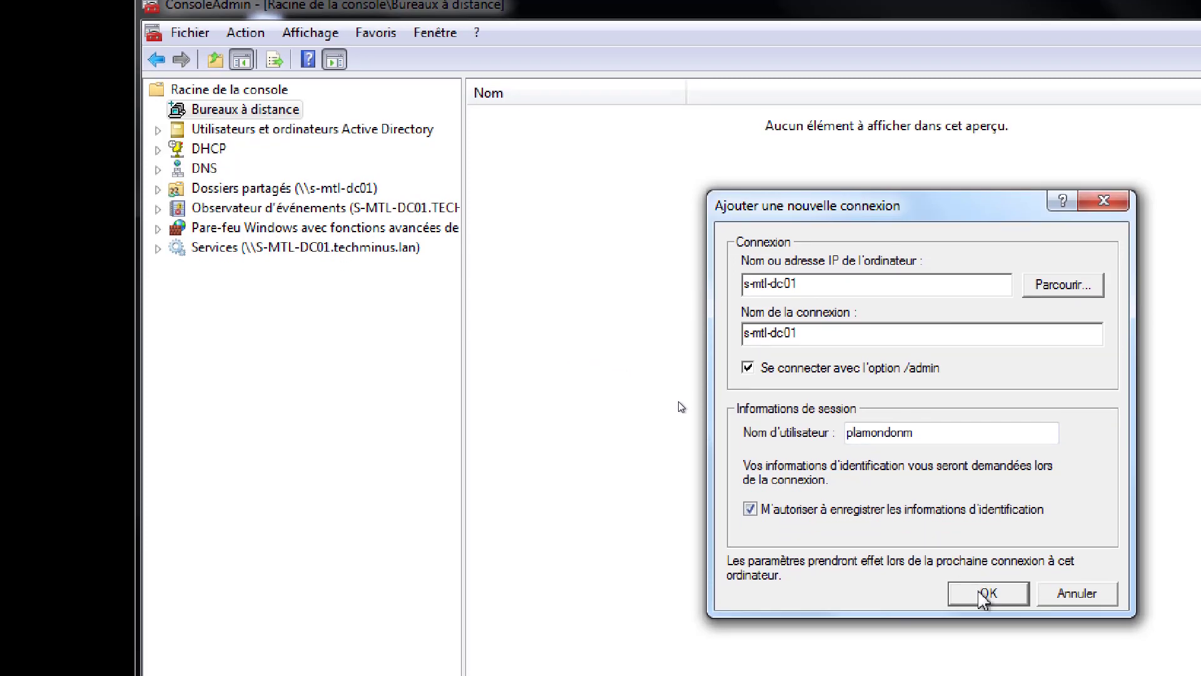
left_click(987, 619)
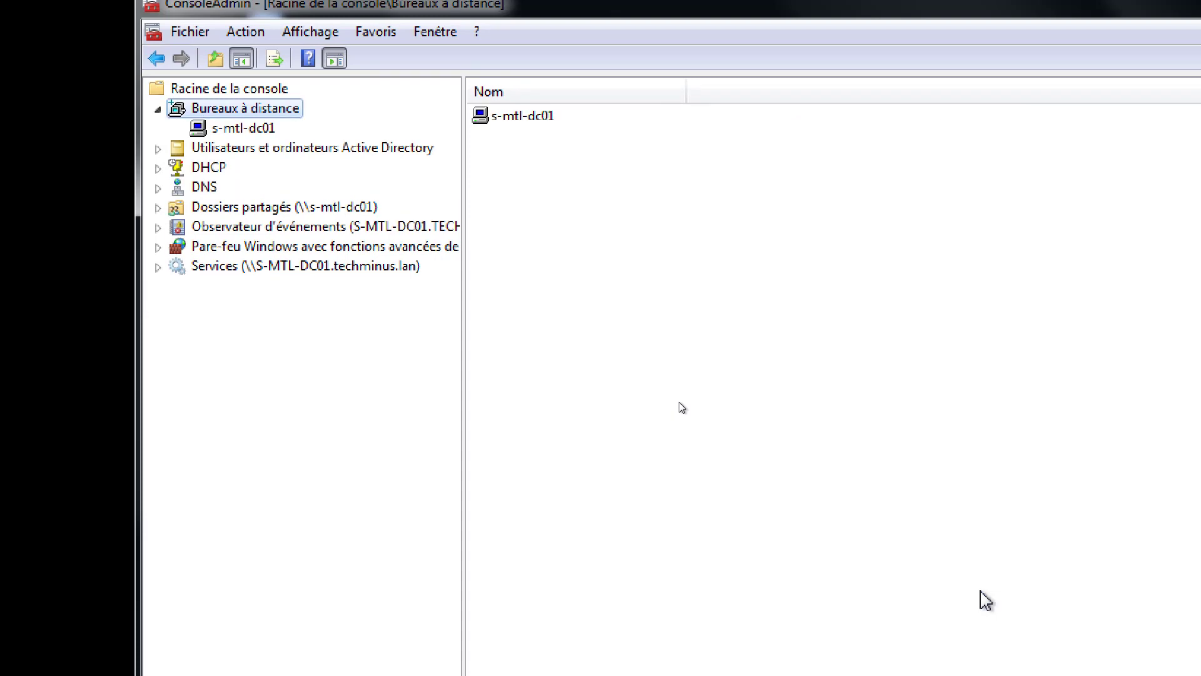
left_click(510, 117)
- Connect to s-mtl-dc01 and enter the account password in the Sécurité de Windows prompt
left_click(249, 128)
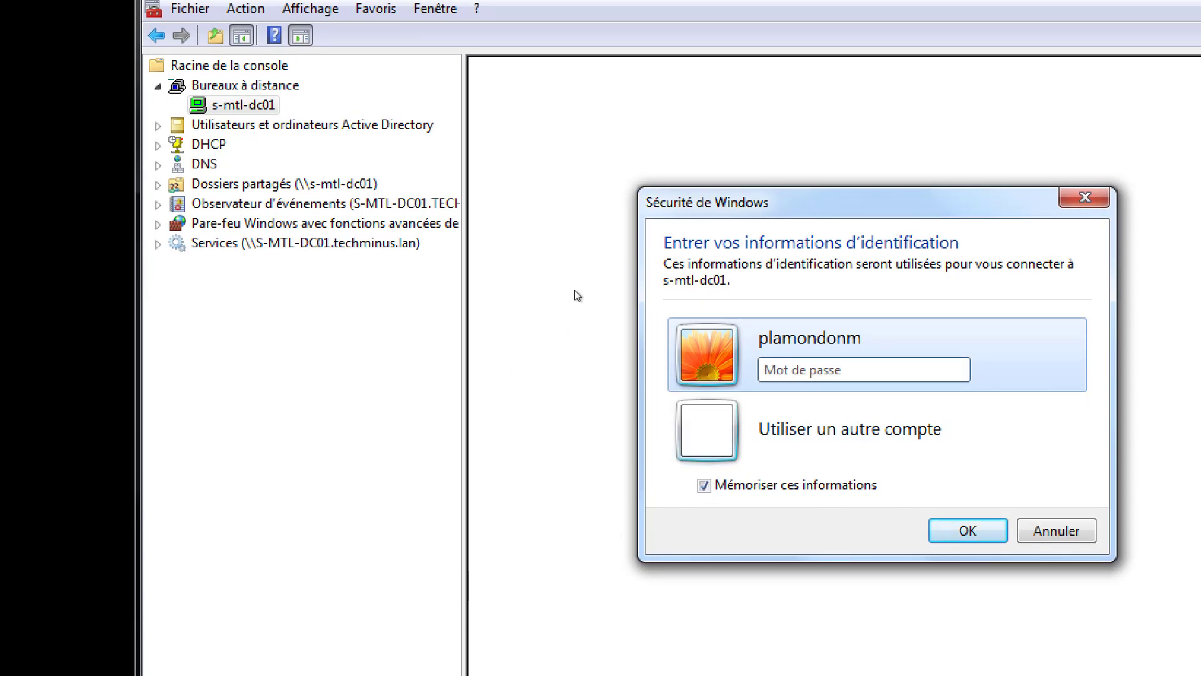
type("•")
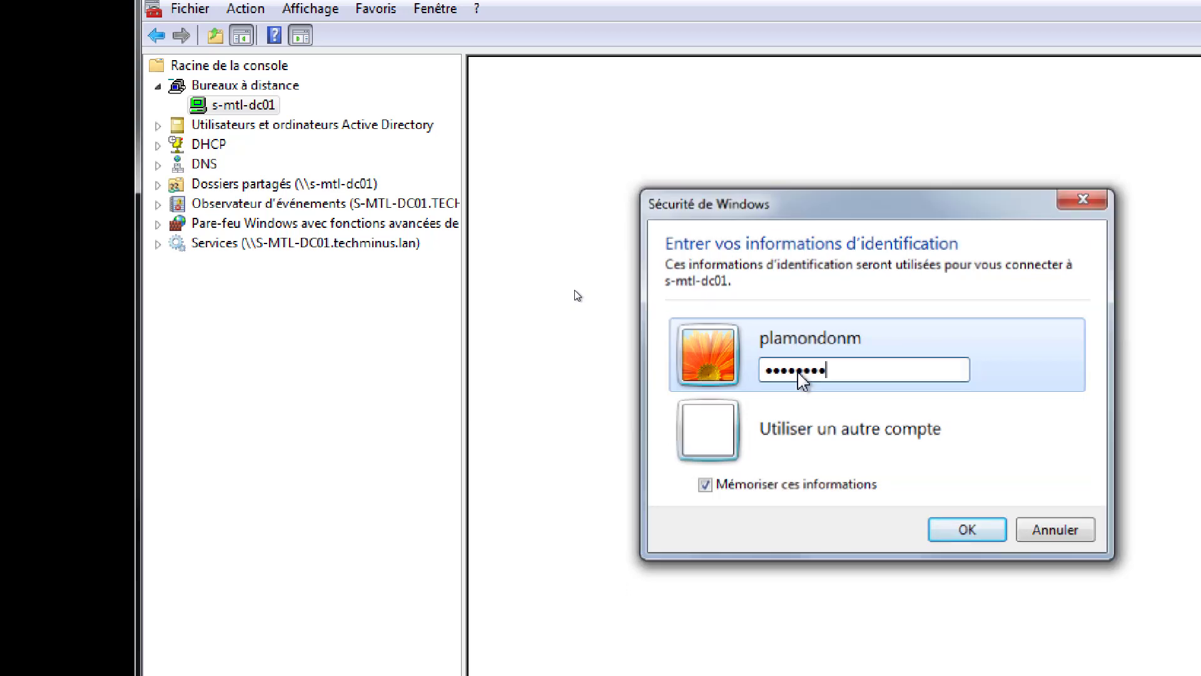
key("Return")
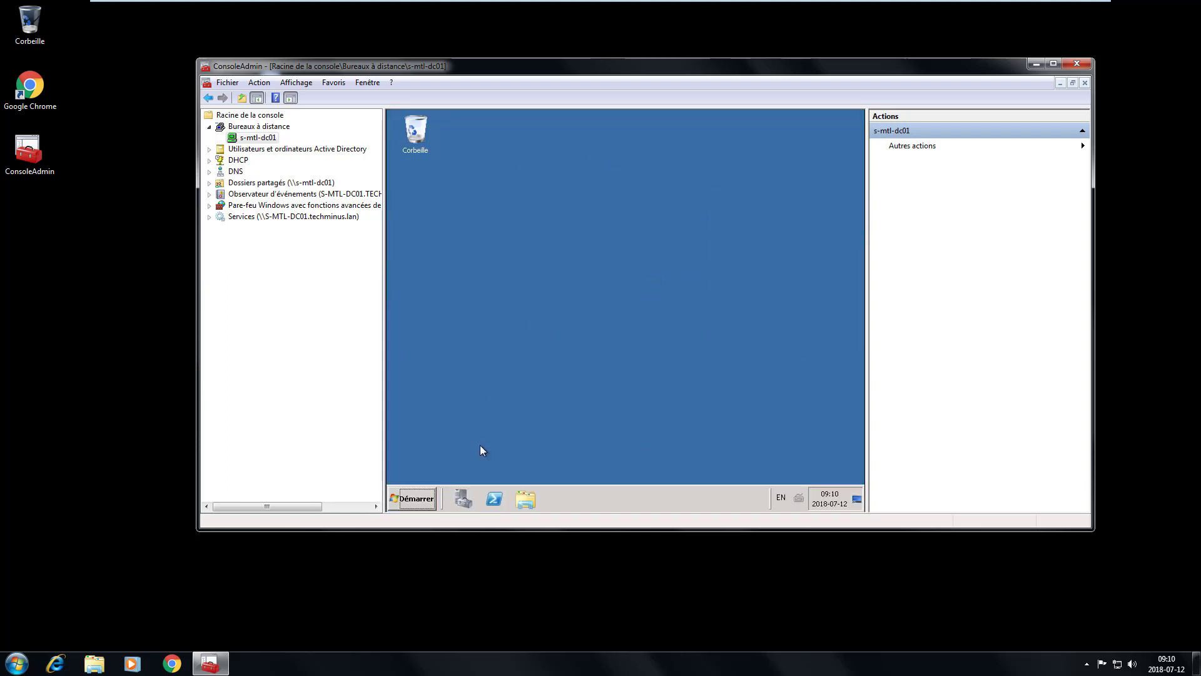
- Open Server Manager on s-mtl-dc01 to review its Rôles, then log off the remote session
left_click(418, 500)
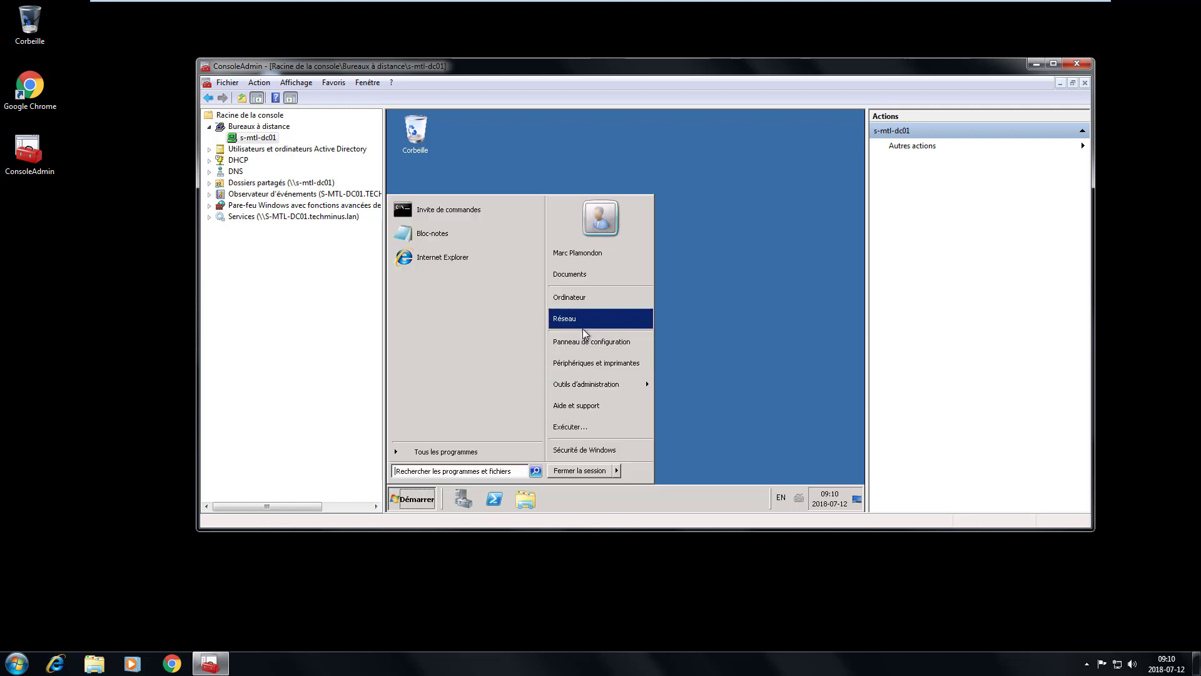
left_click(706, 294)
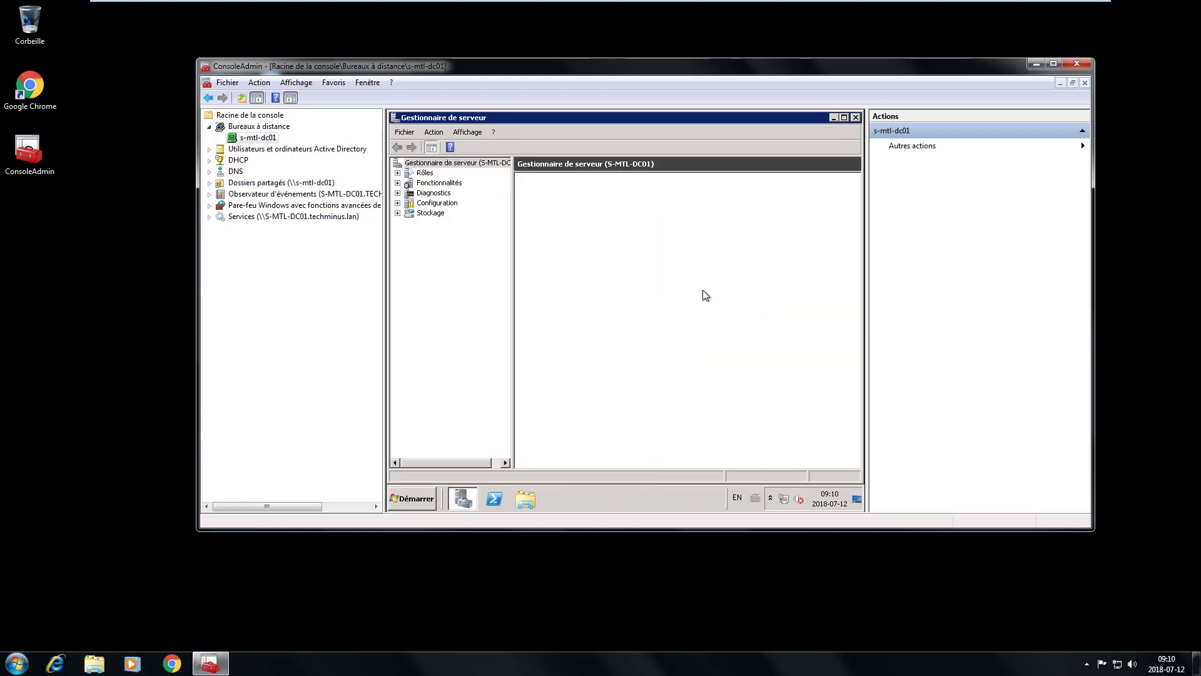
left_click(424, 173)
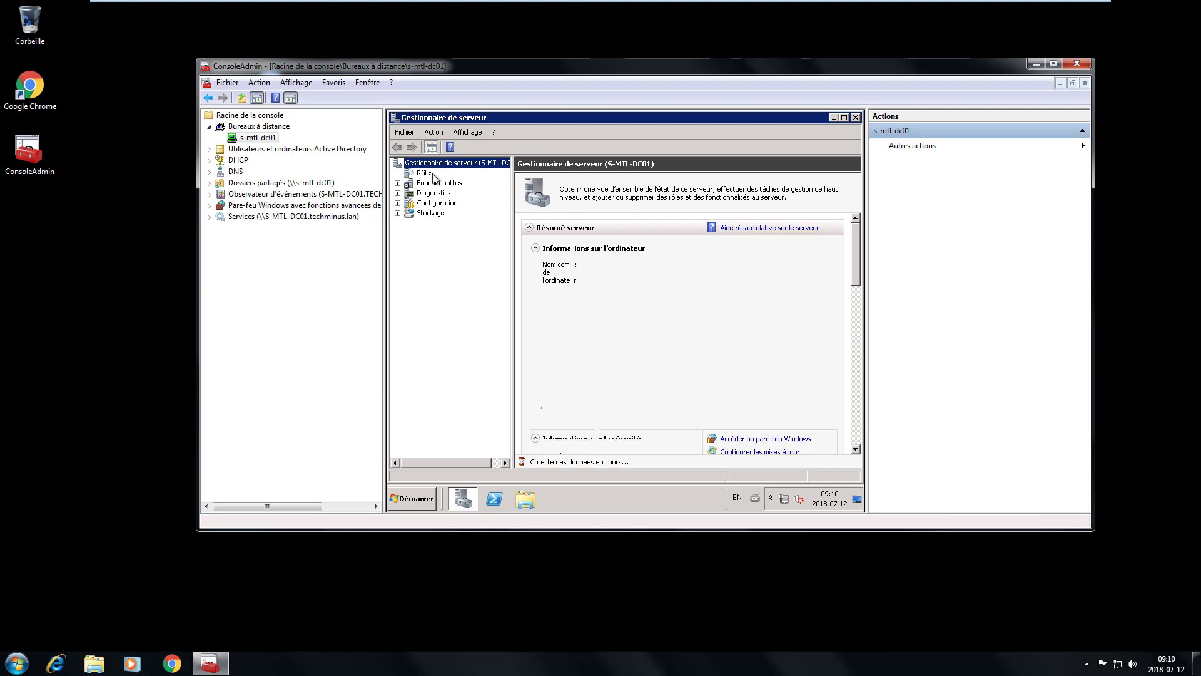
right_click(425, 174)
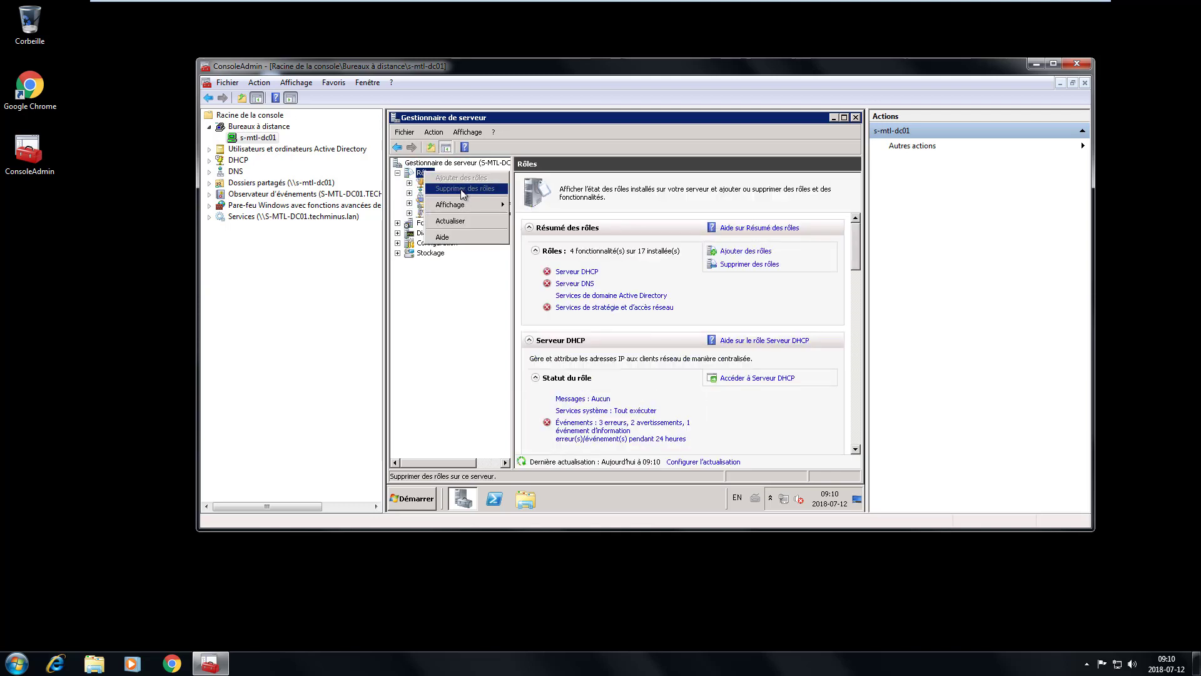
left_click(474, 356)
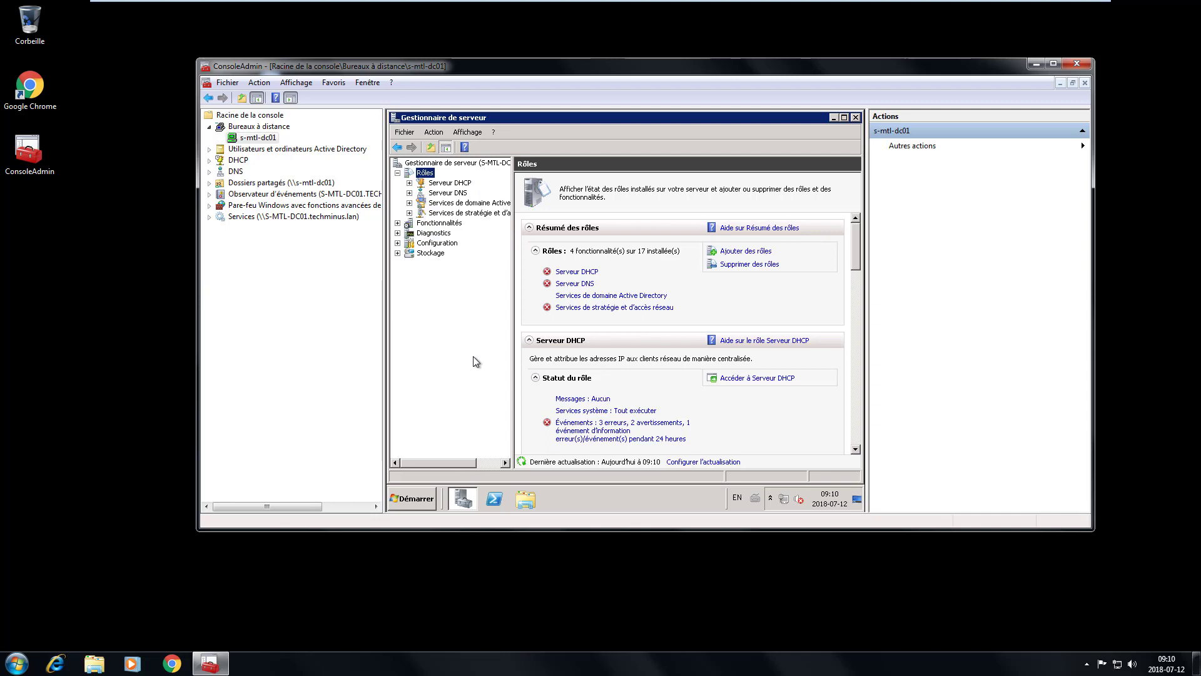
right_click(428, 173)
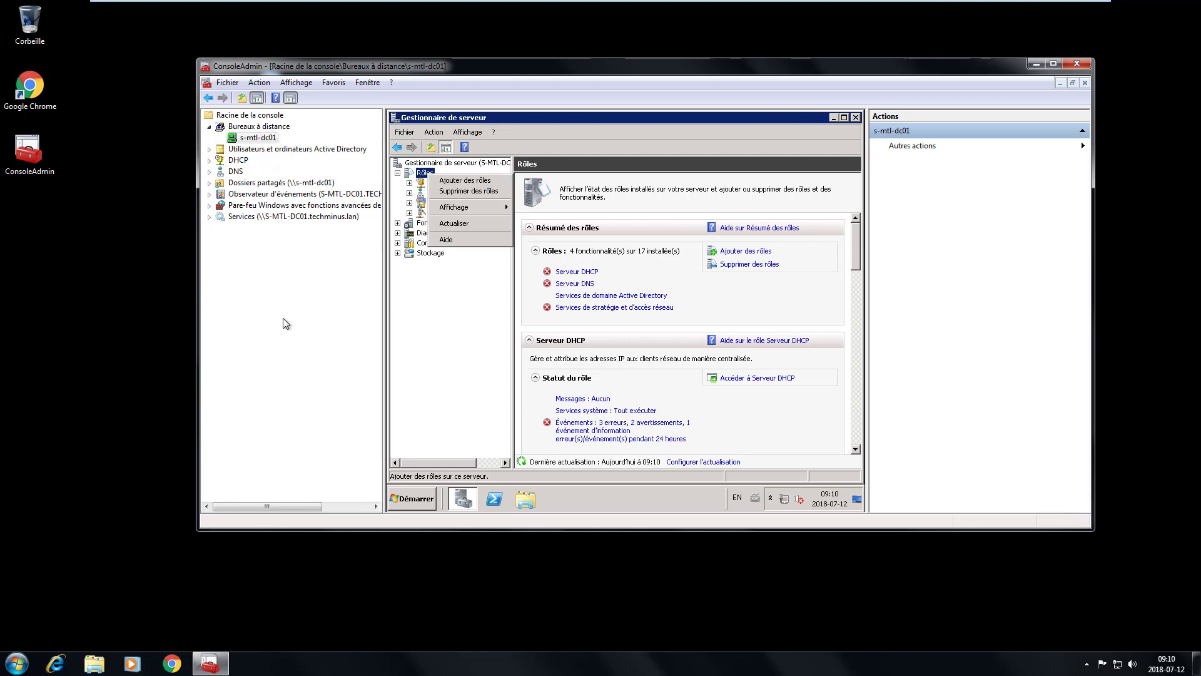
left_click(421, 492)
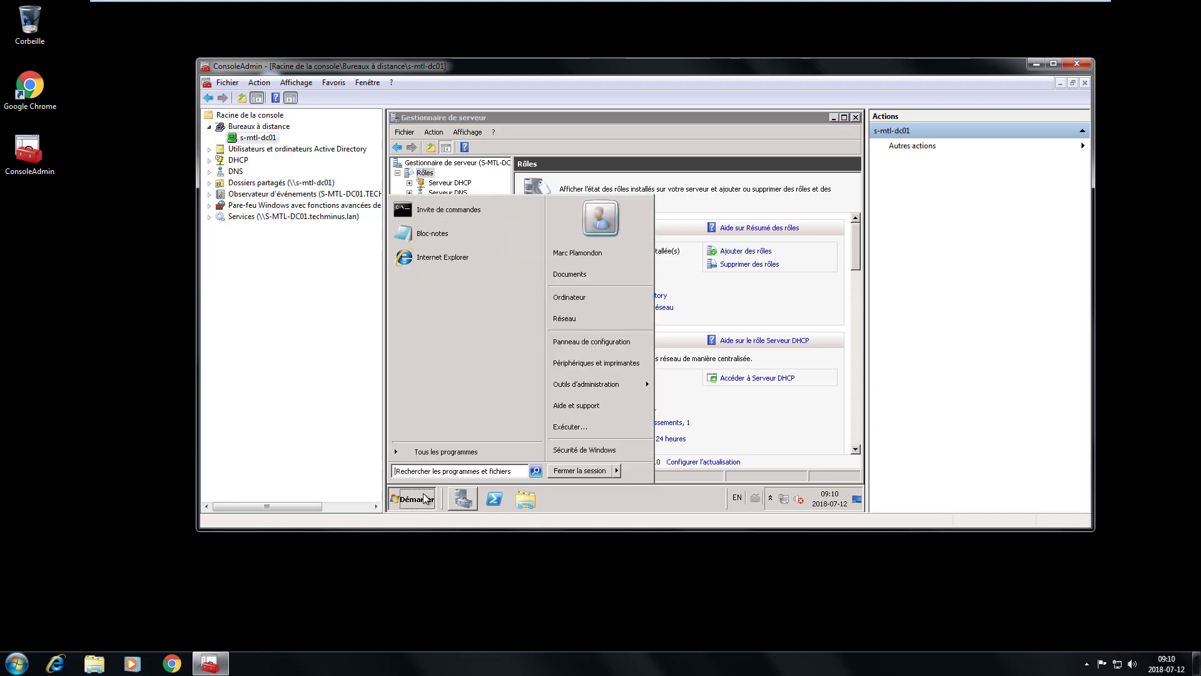
left_click(570, 472)
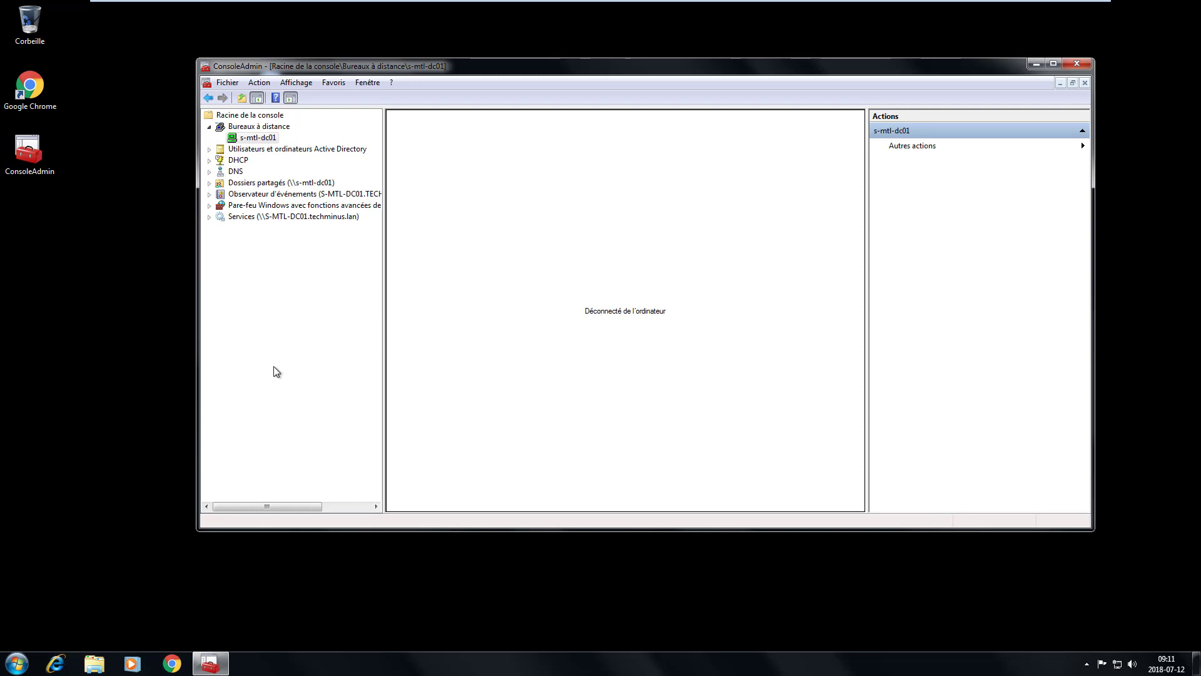
- Expand Utilisateurs et ordinateurs Active Directory to browse techminus.lan, collapse it, and show the DHCP welcome page
left_click(209, 127)
left_click(269, 139)
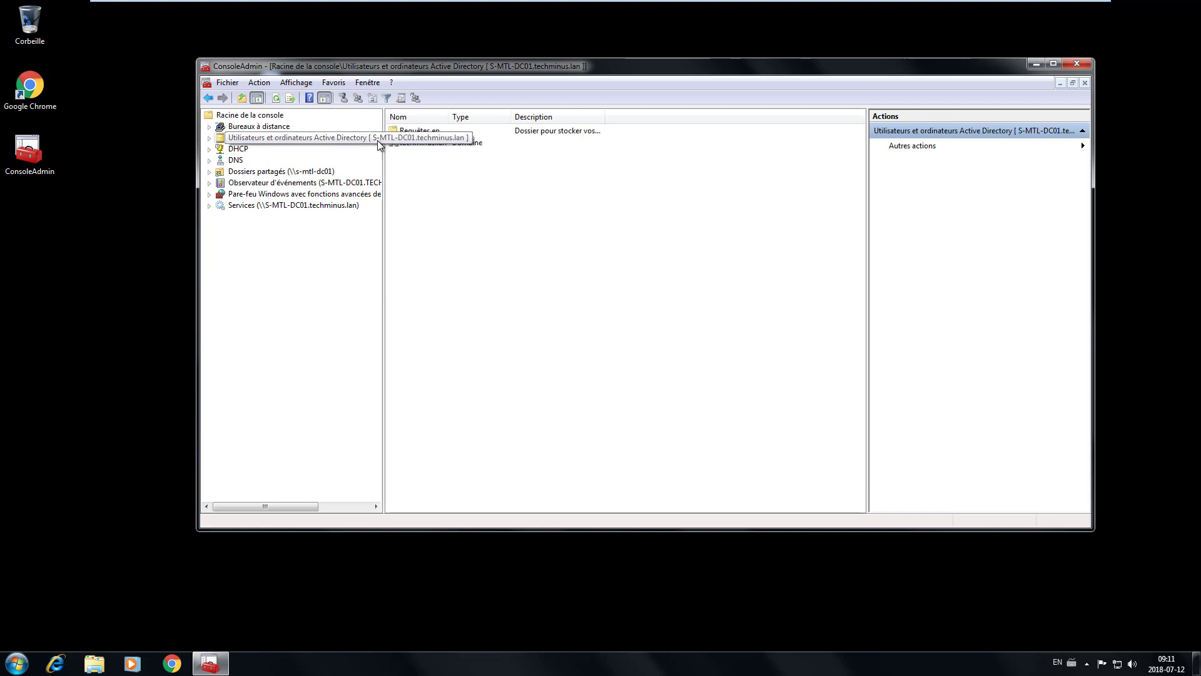
left_click(209, 139)
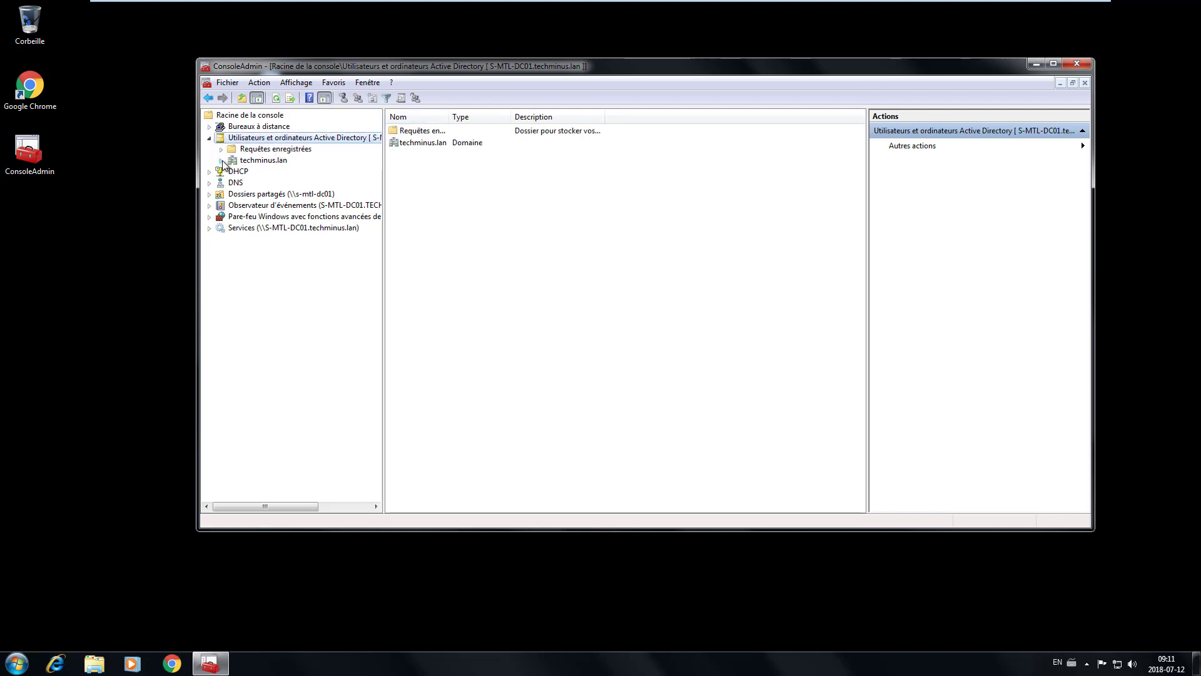
left_click(221, 161)
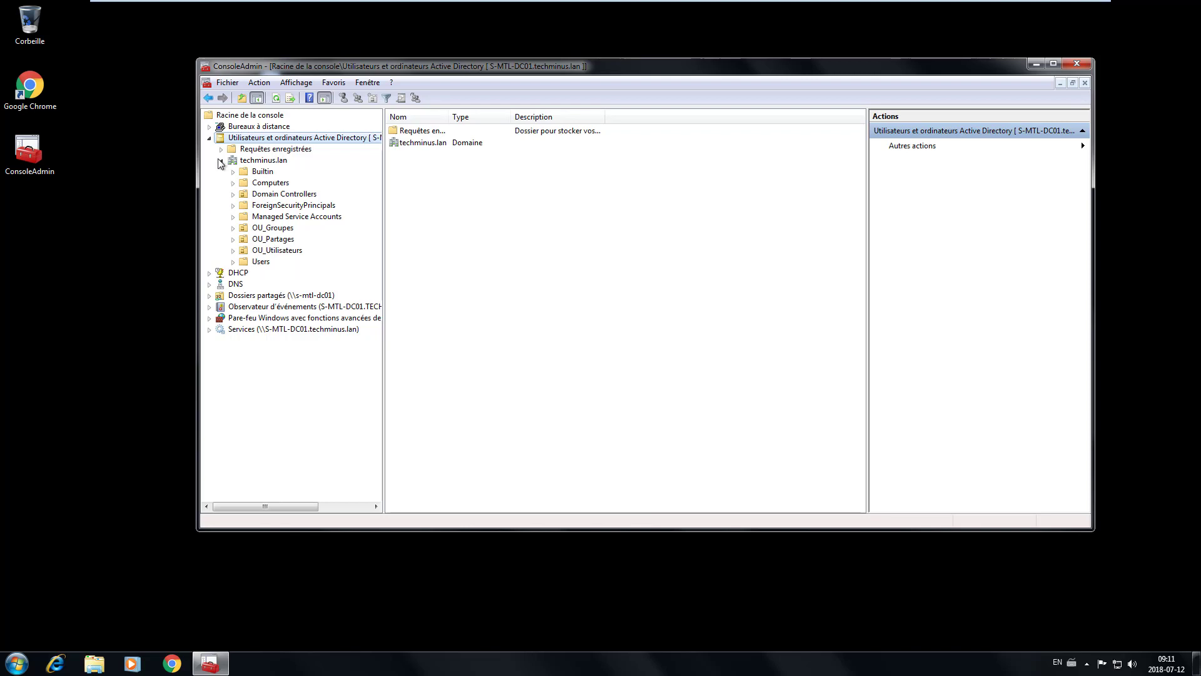
left_click(210, 138)
left_click(236, 150)
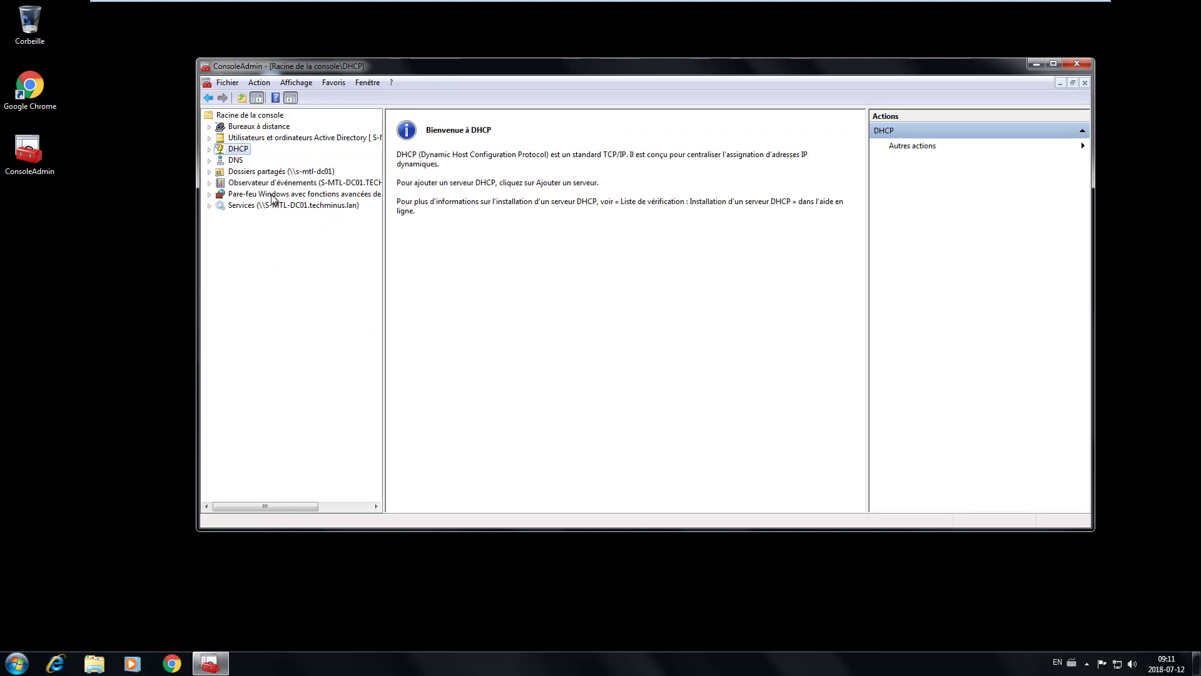
- Add DHCP server s-mtl-dc01.techminus.lan by looking up S-MTL-DC01 in the directory
right_click(241, 151)
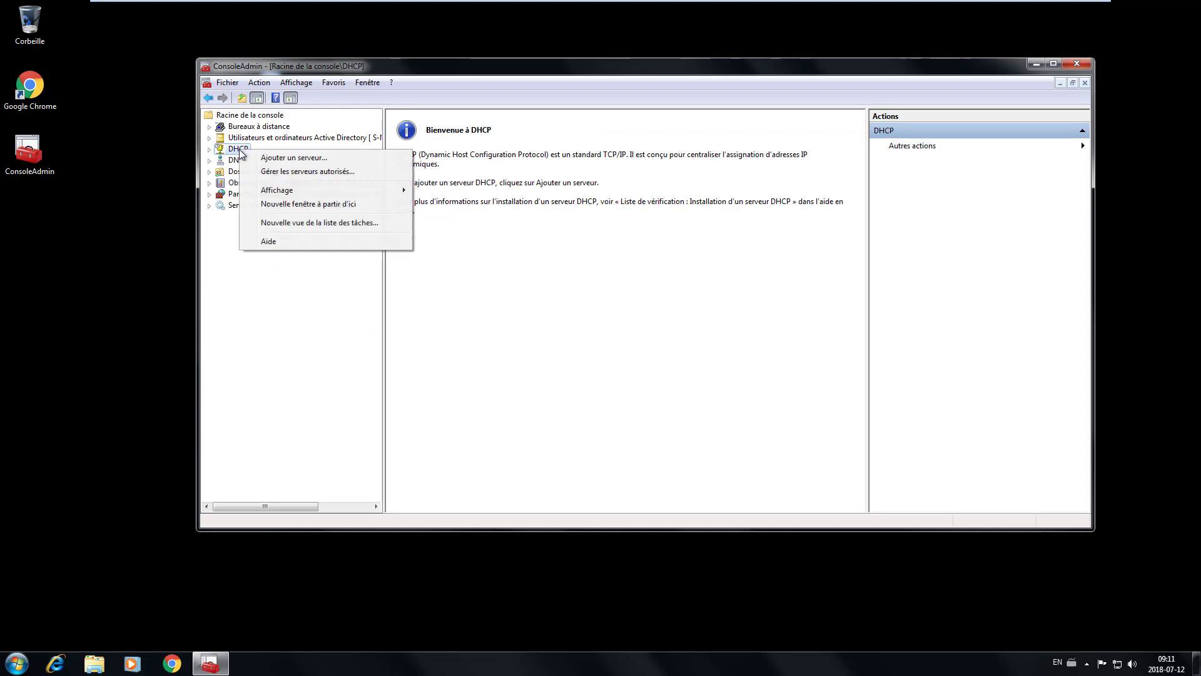
left_click(314, 160)
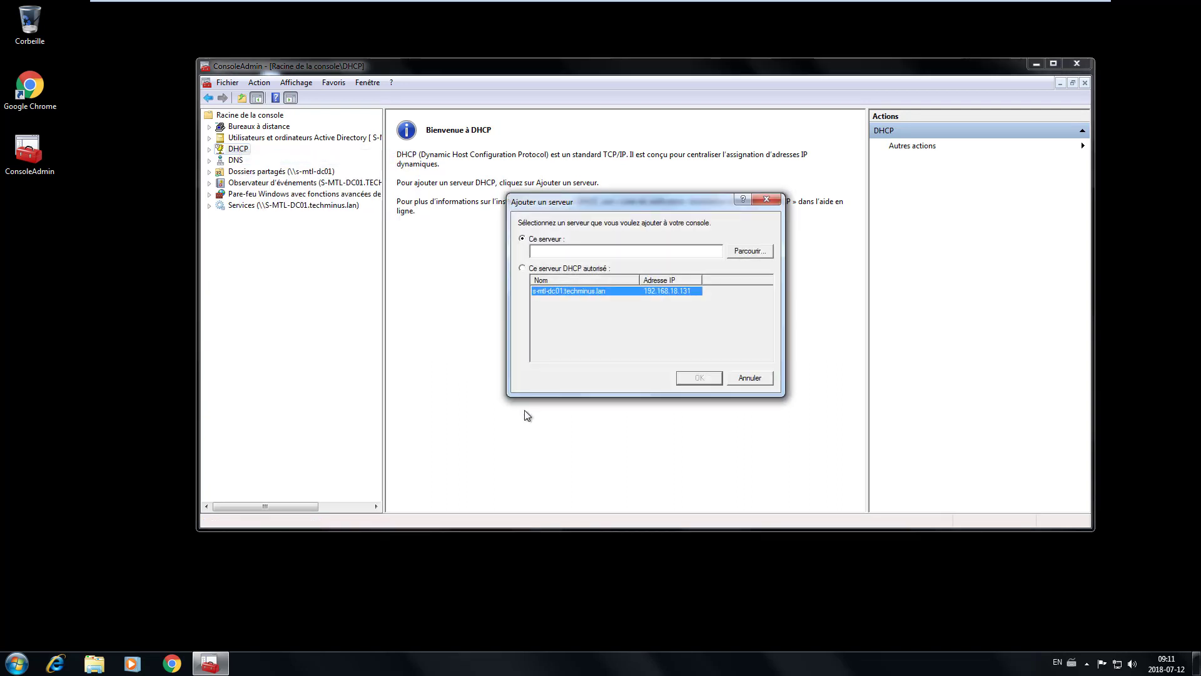
left_click(522, 269)
left_click(575, 292)
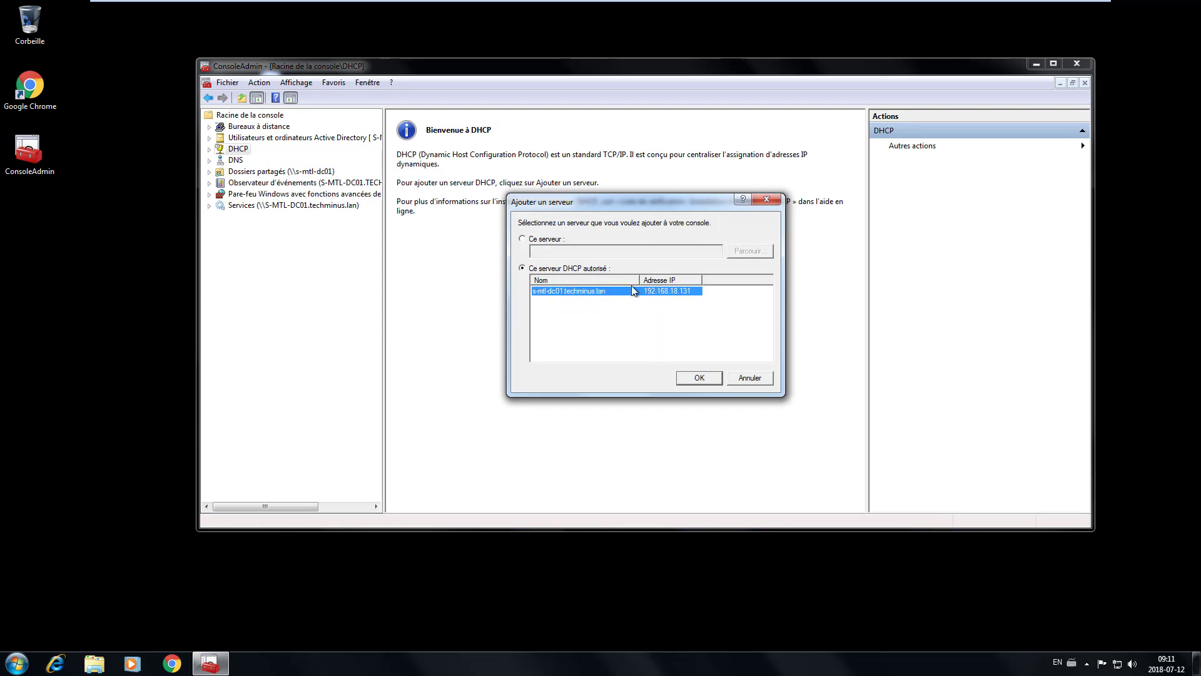
left_click(530, 240)
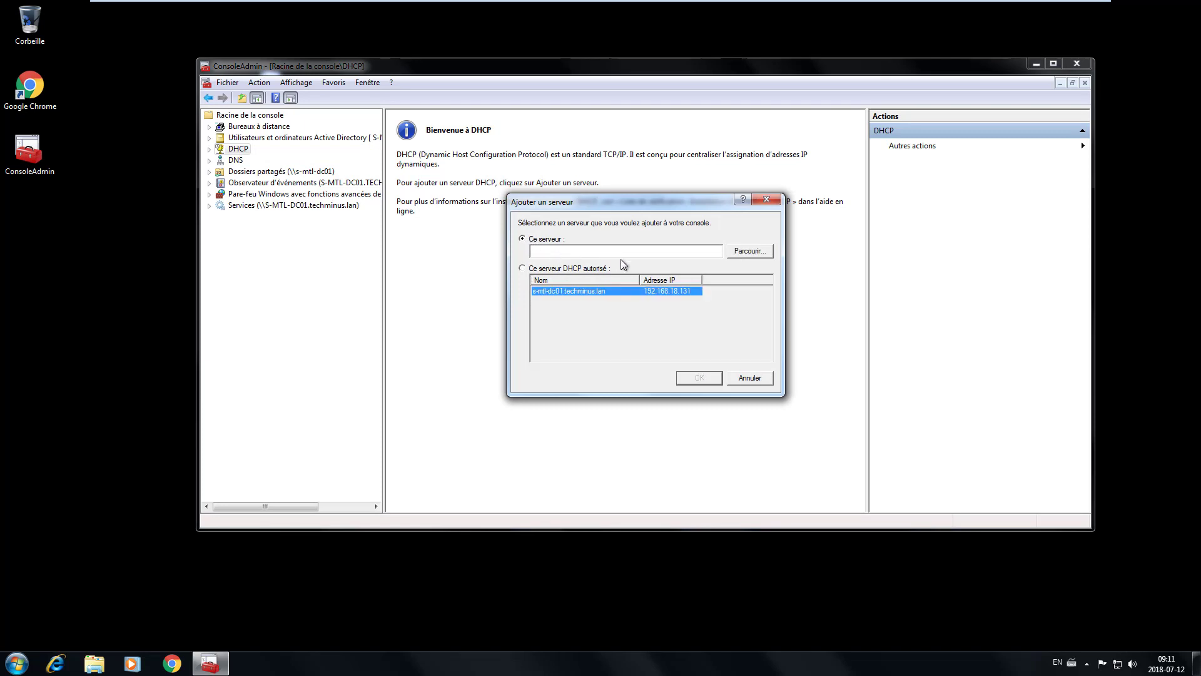
left_click(754, 250)
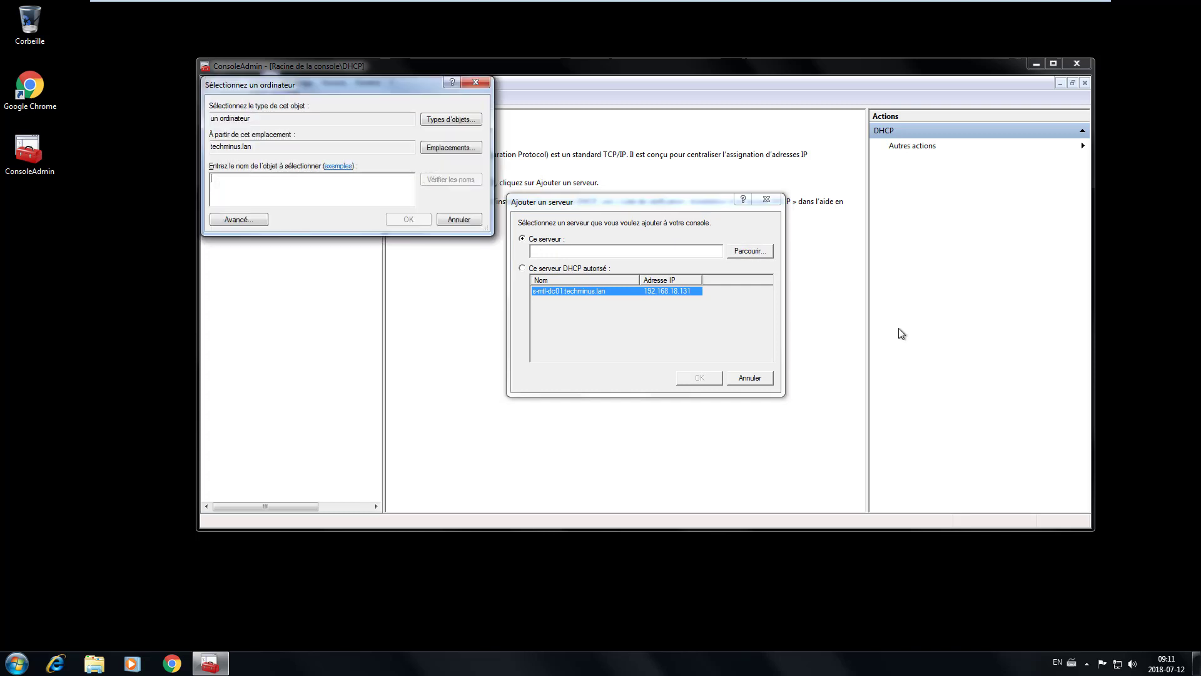
type("s-")
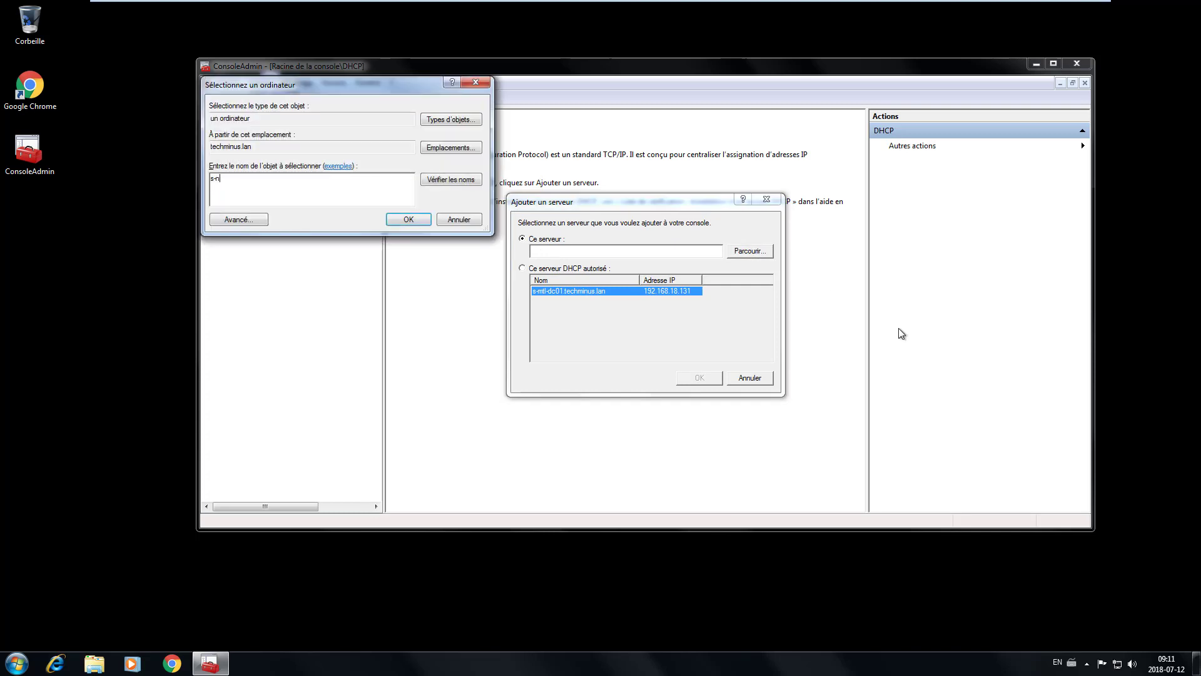
type("mtl-dc01")
left_click(460, 183)
left_click(408, 220)
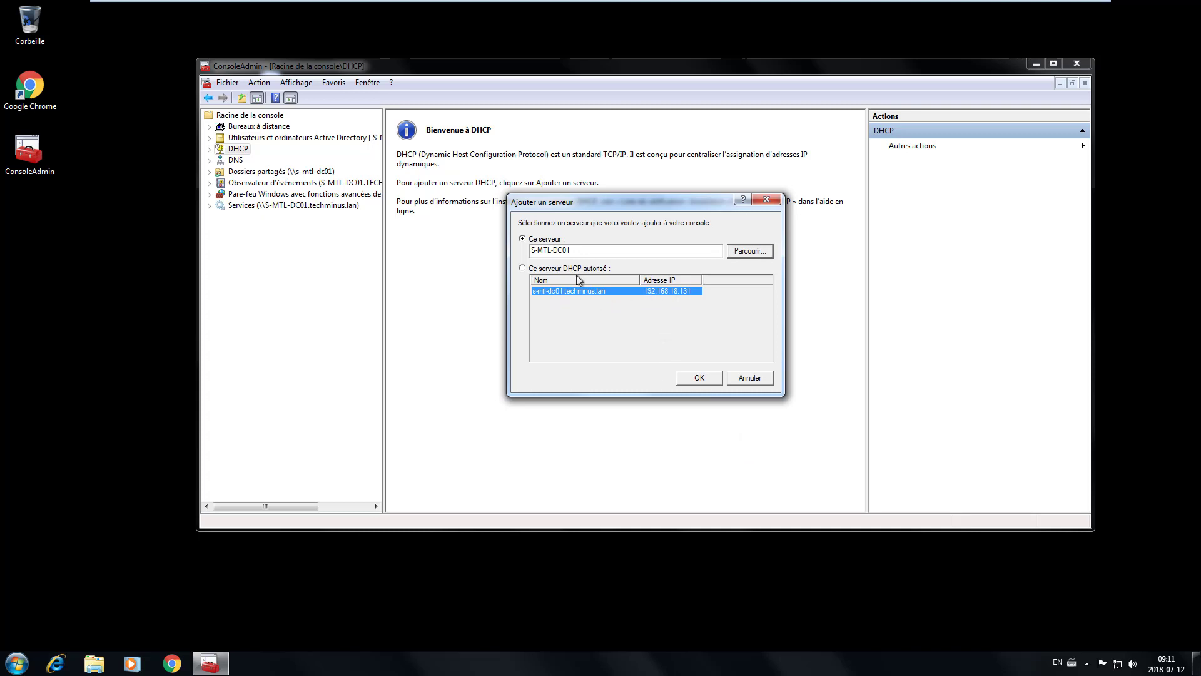
left_click(712, 381)
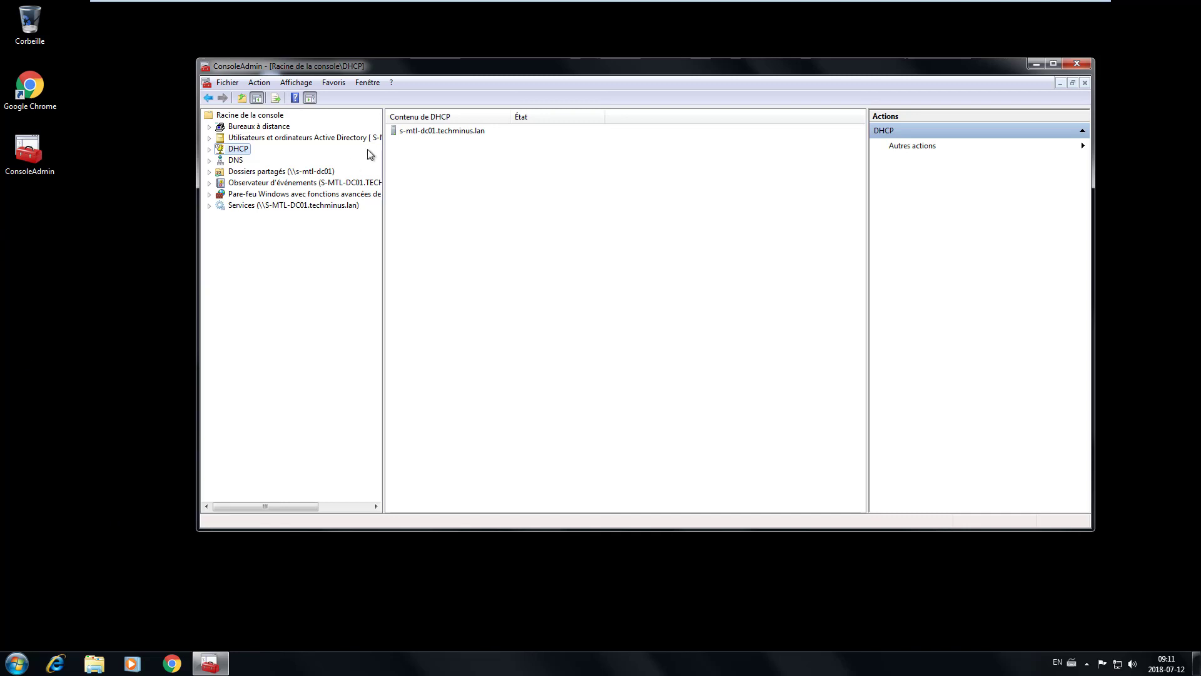
- Open Réservations of scope 172.16.1.0, select 172.16.1.251, and widen the name column
left_click(210, 149)
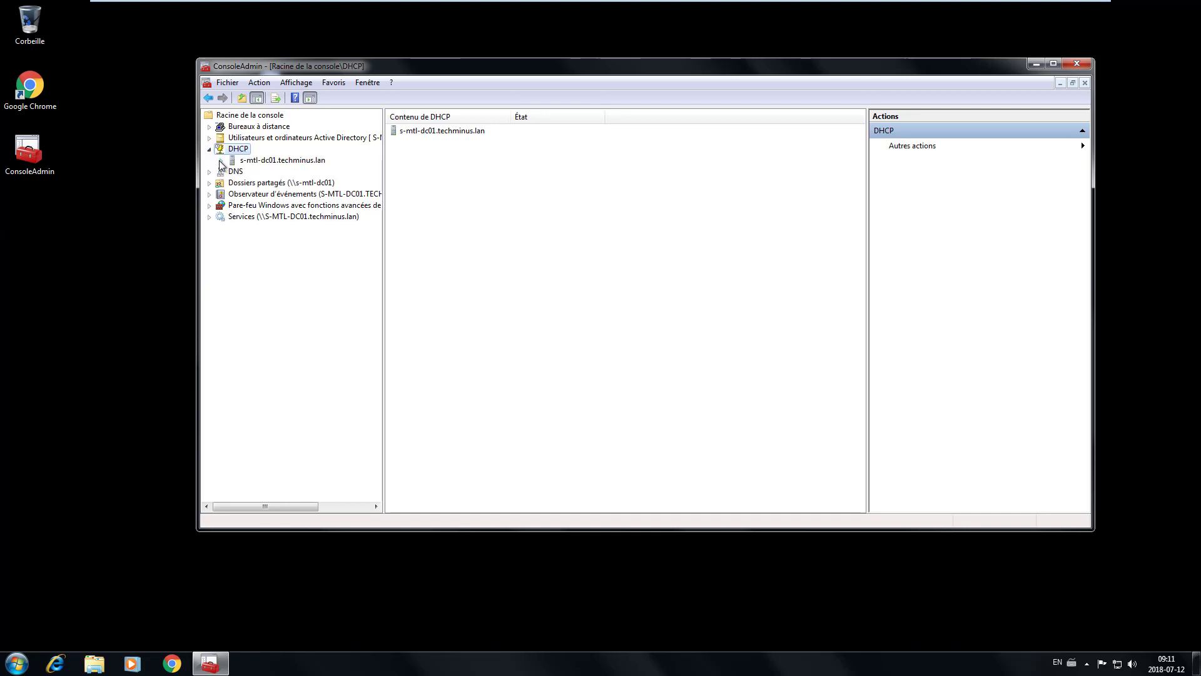
left_click(221, 161)
left_click(232, 171)
double_click(266, 183)
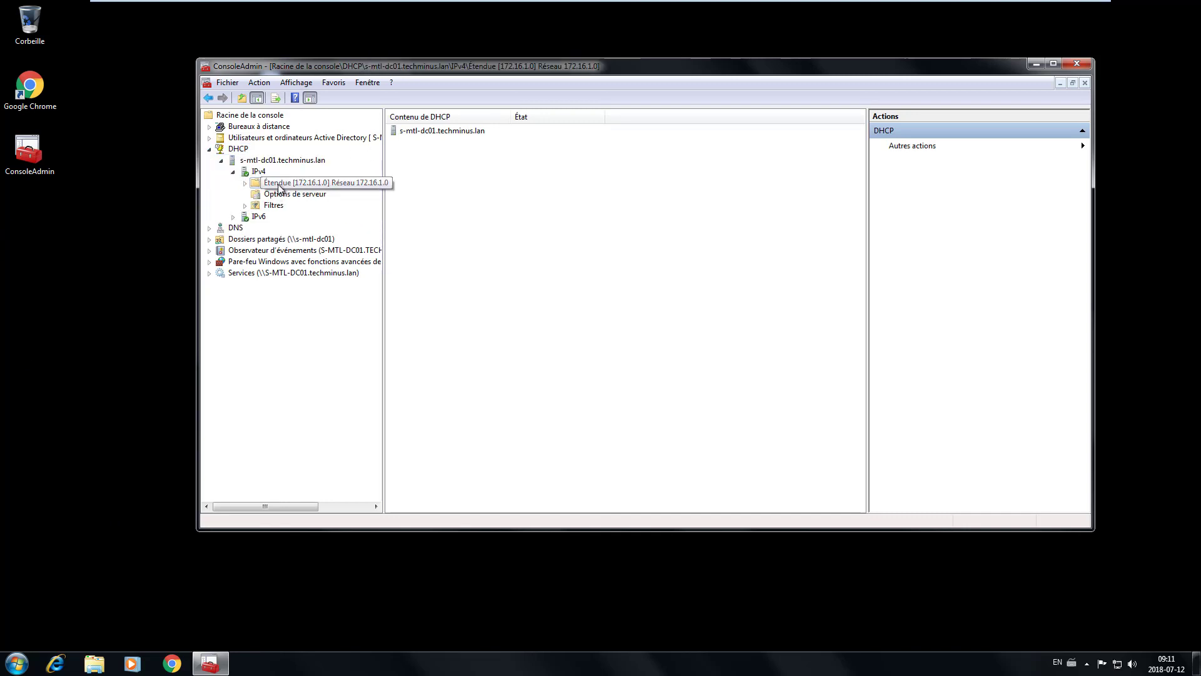
double_click(297, 217)
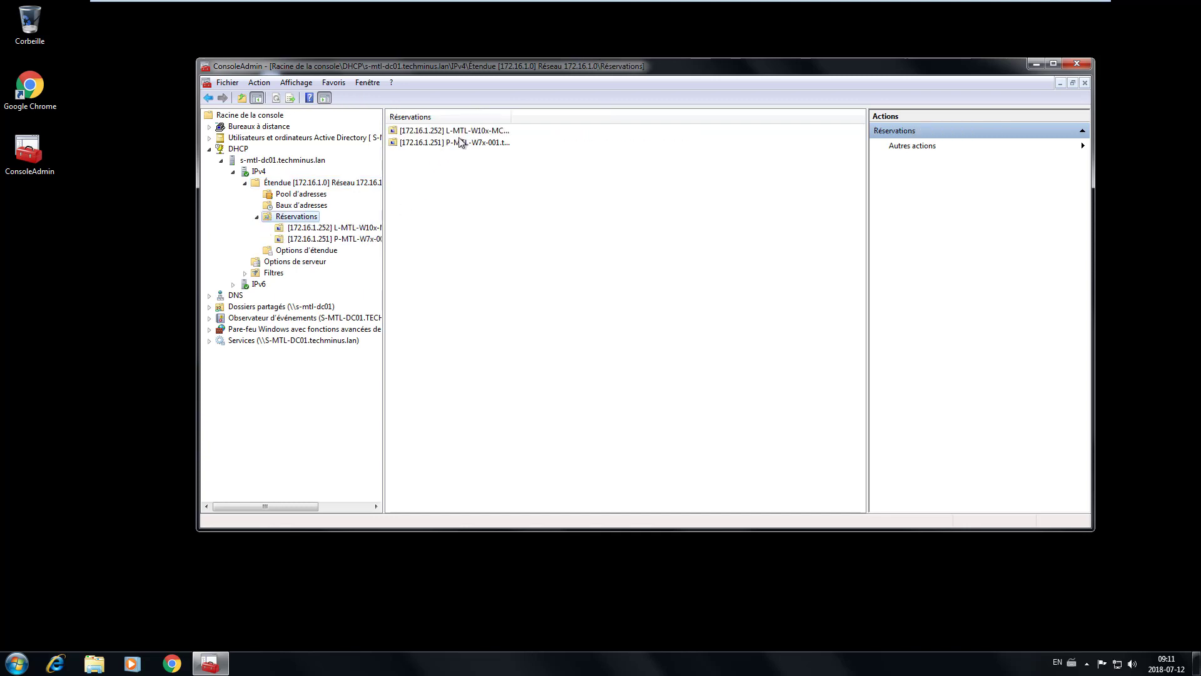
left_click(488, 145)
left_click_drag(511, 116, 665, 119)
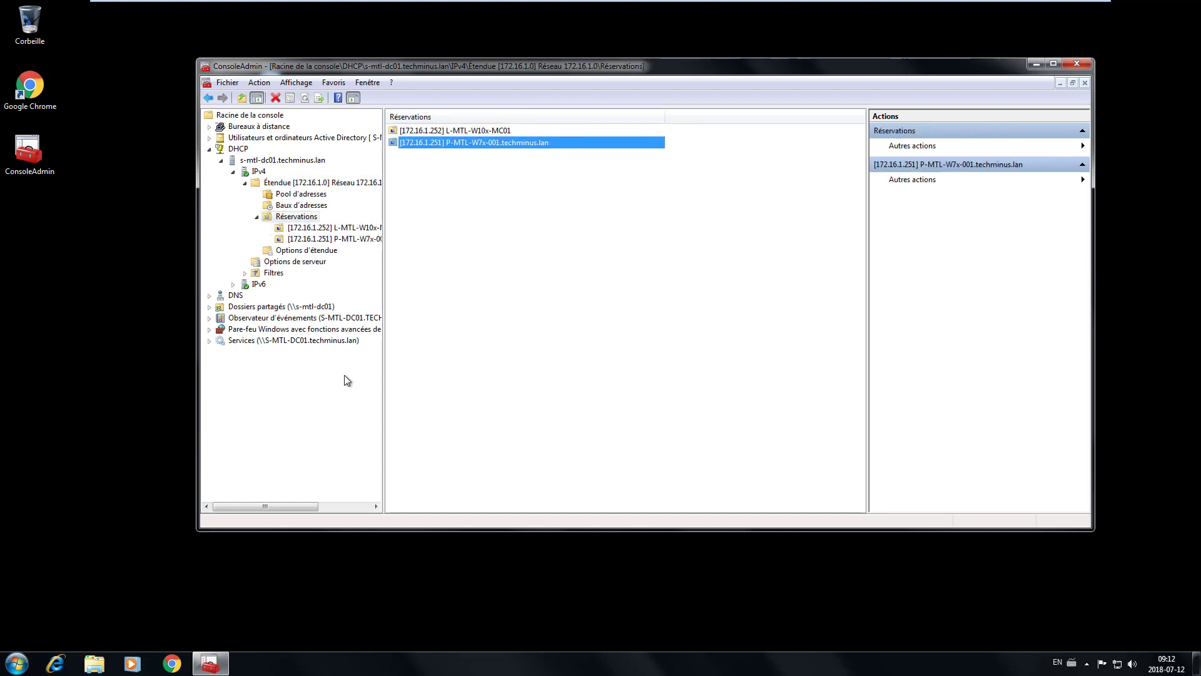
left_click(209, 149)
- Connect the DNS snap-in to the computer s-mtl-dc01 via 'L'ordinateur suivant'
left_click(235, 160)
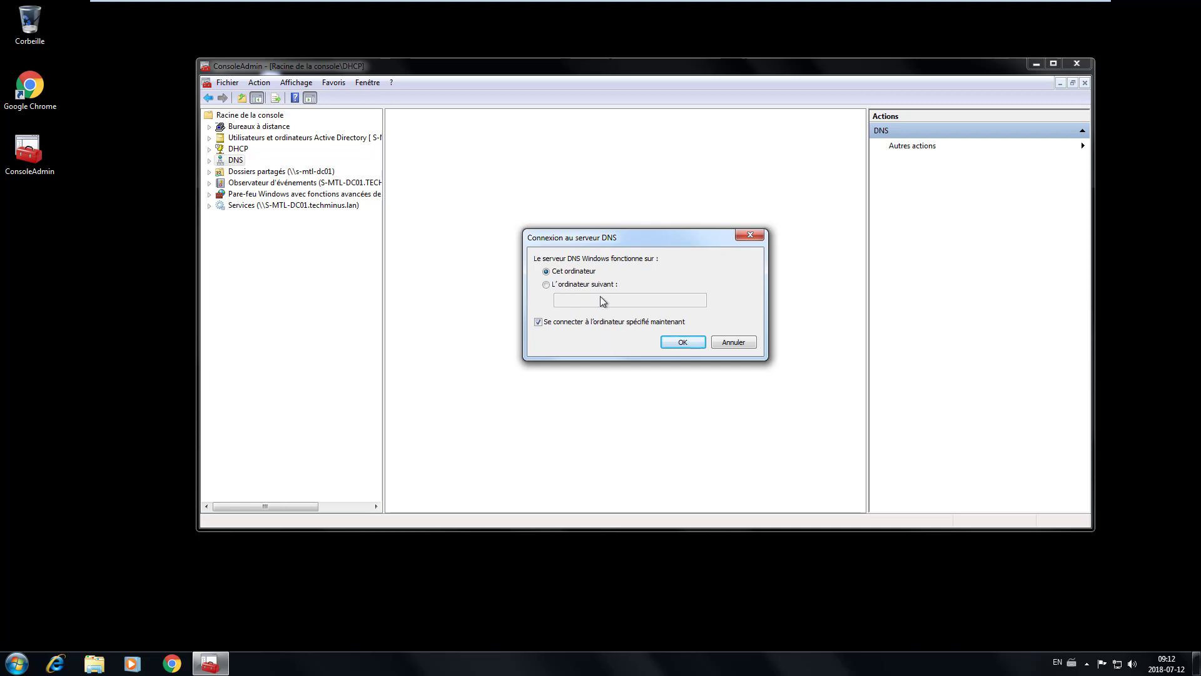
left_click(586, 284)
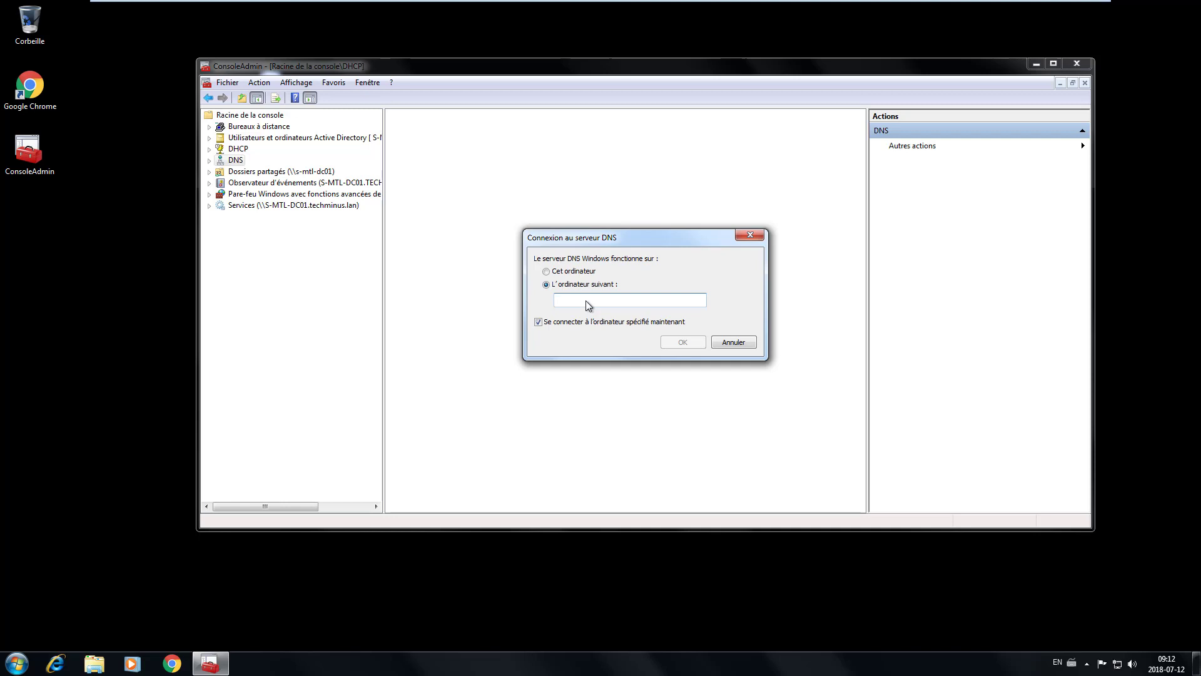
type("s-mtl-dc01")
left_click(685, 343)
- Review the host records of the techminus.lan forward lookup zone on s-mtl-dc01
left_click(210, 160)
left_click(223, 172)
left_click(298, 194)
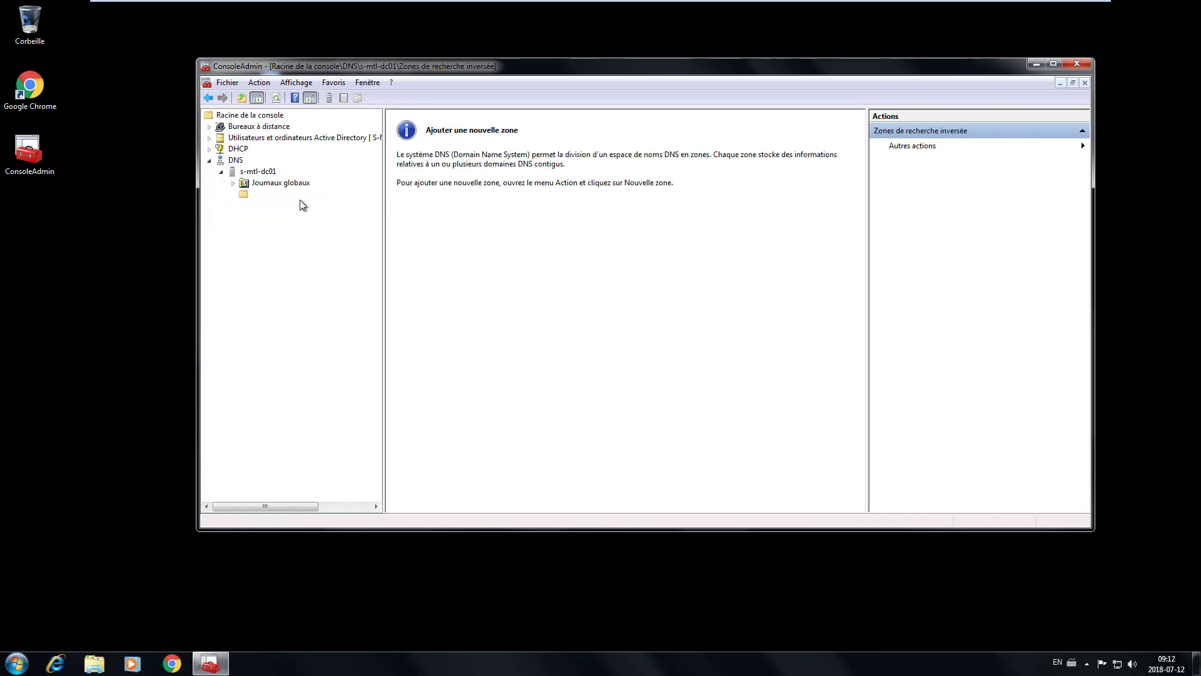
double_click(406, 144)
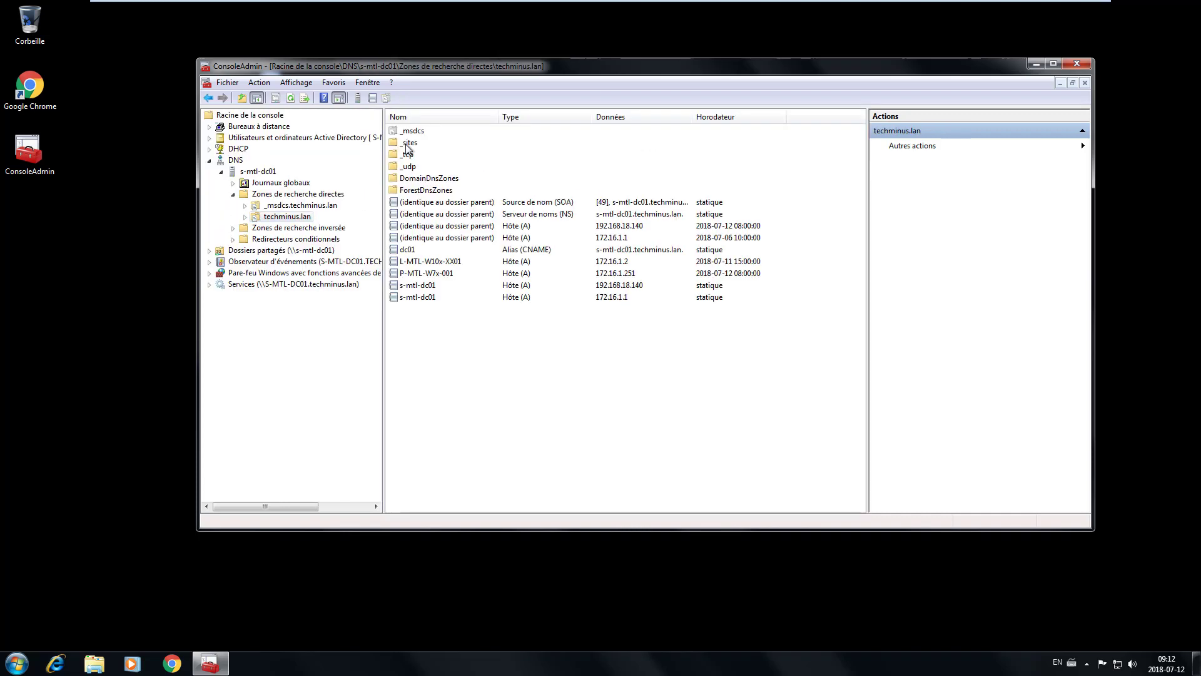
left_click(417, 285)
left_click(418, 263)
left_click(418, 274)
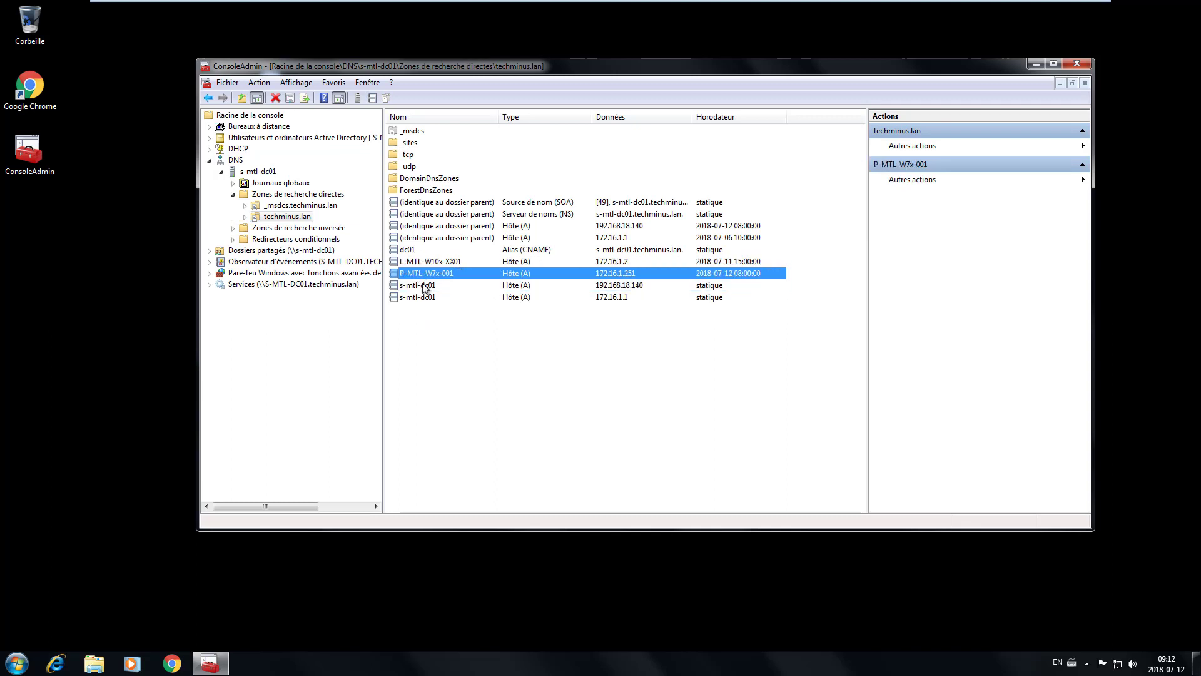
left_click(422, 285)
left_click(426, 297)
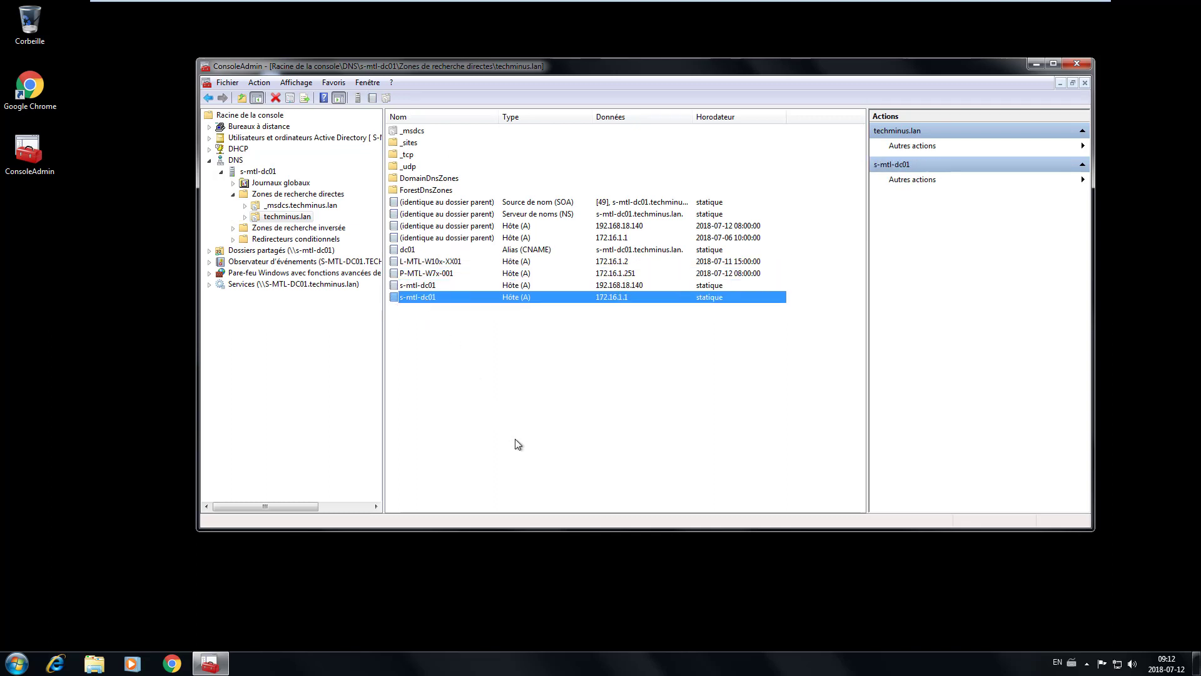
- List the shared folders on S-MTL-DC01 and select the C$ share
left_click(209, 161)
left_click(281, 171)
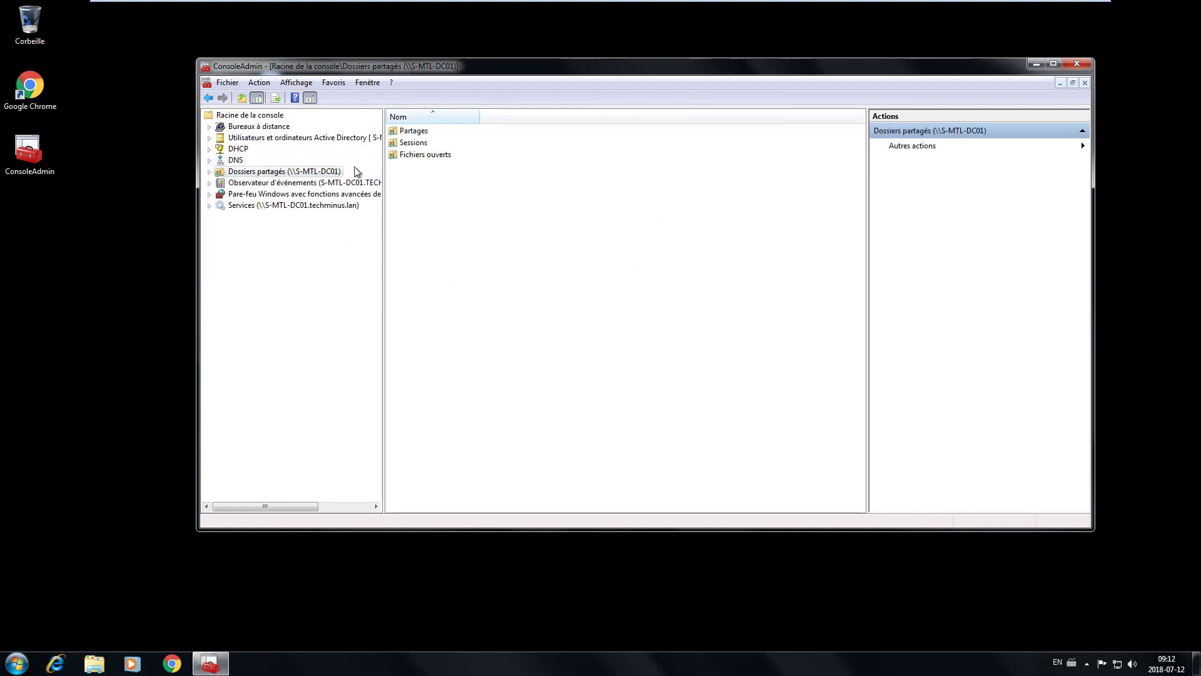
double_click(404, 131)
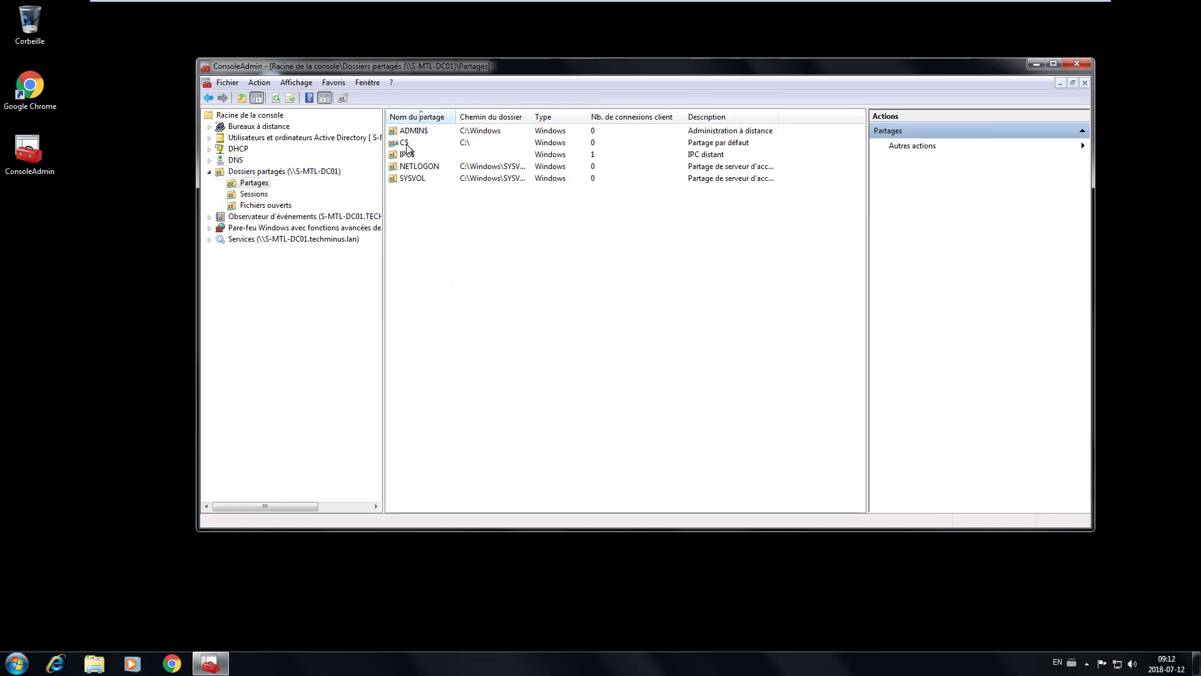
left_click(405, 143)
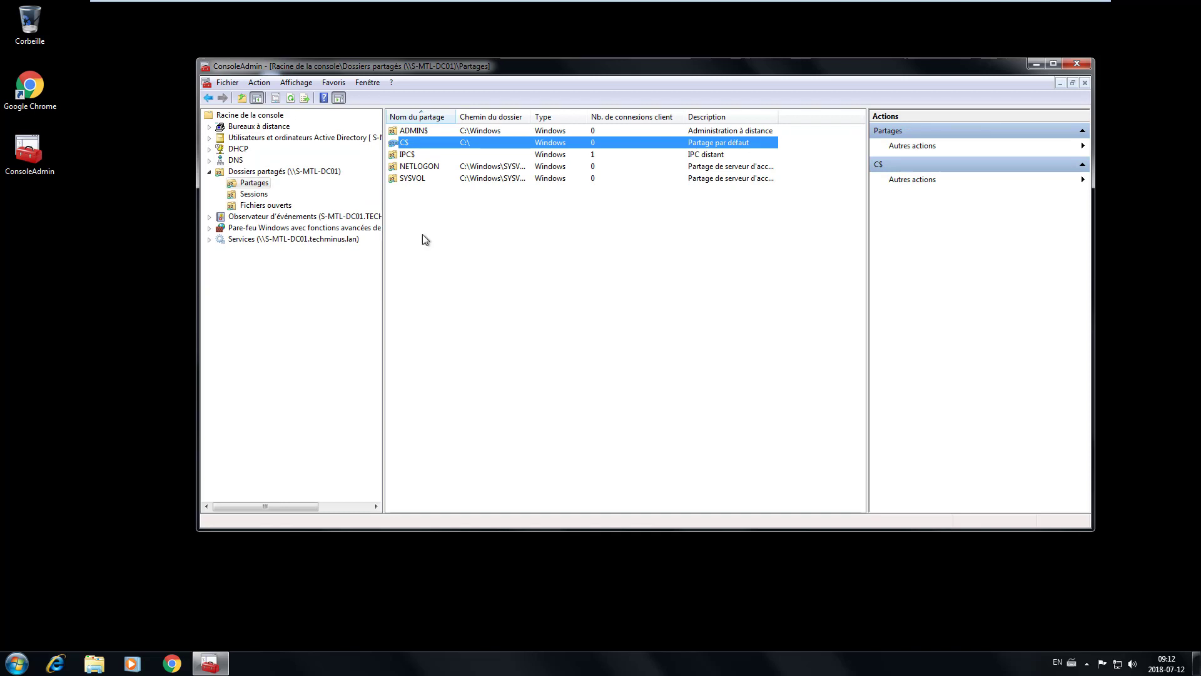
- Show the Observateur d'événements overview for S-MTL-DC01 and expand its branch
left_click(208, 171)
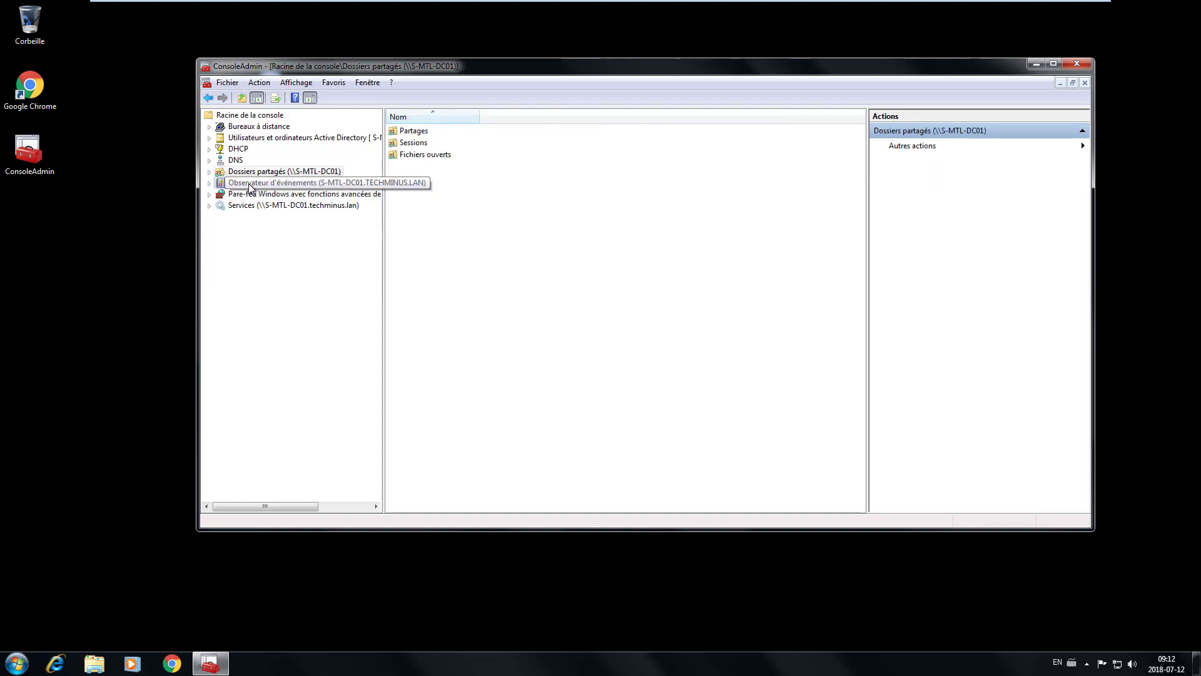
left_click(221, 182)
left_click(209, 182)
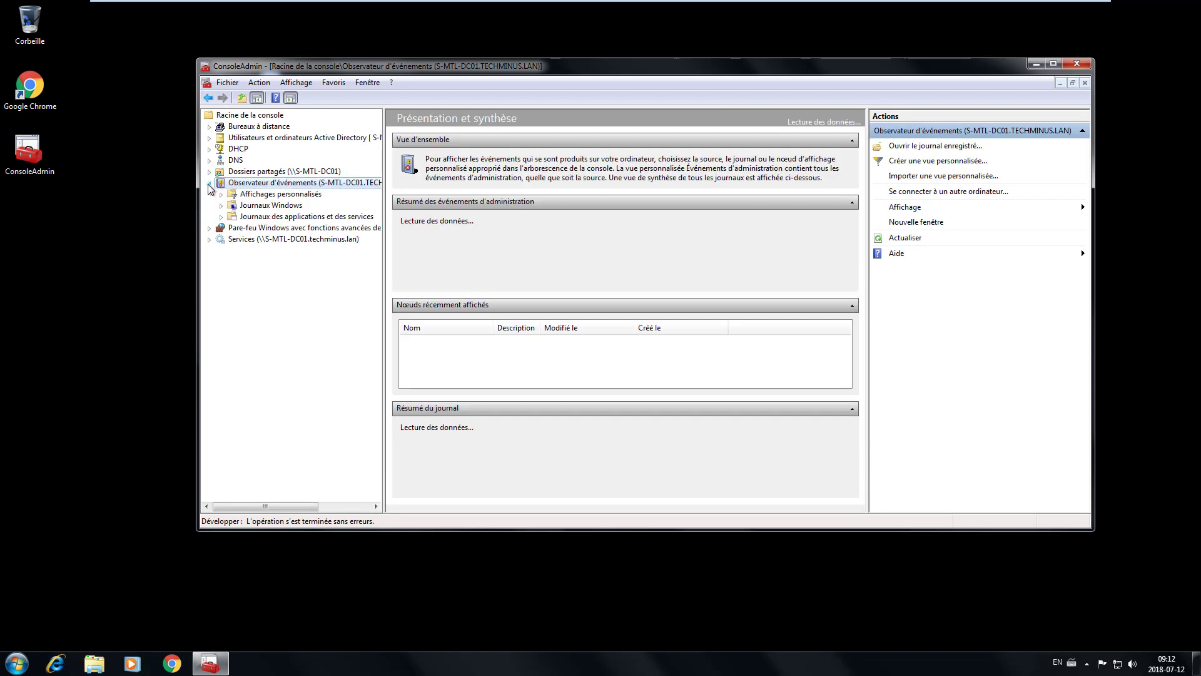
- Inspect event 1033 in the Application log, then try the remote firewall snap-in, which fails with 0x6D9
double_click(285, 207)
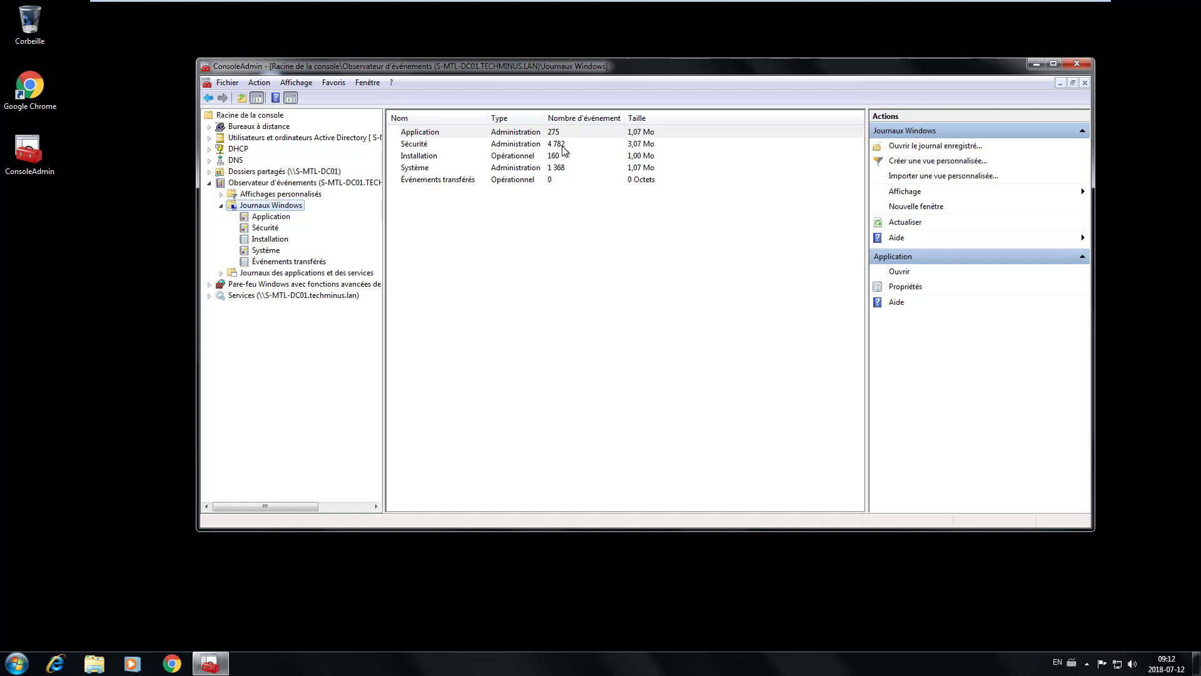
left_click(270, 218)
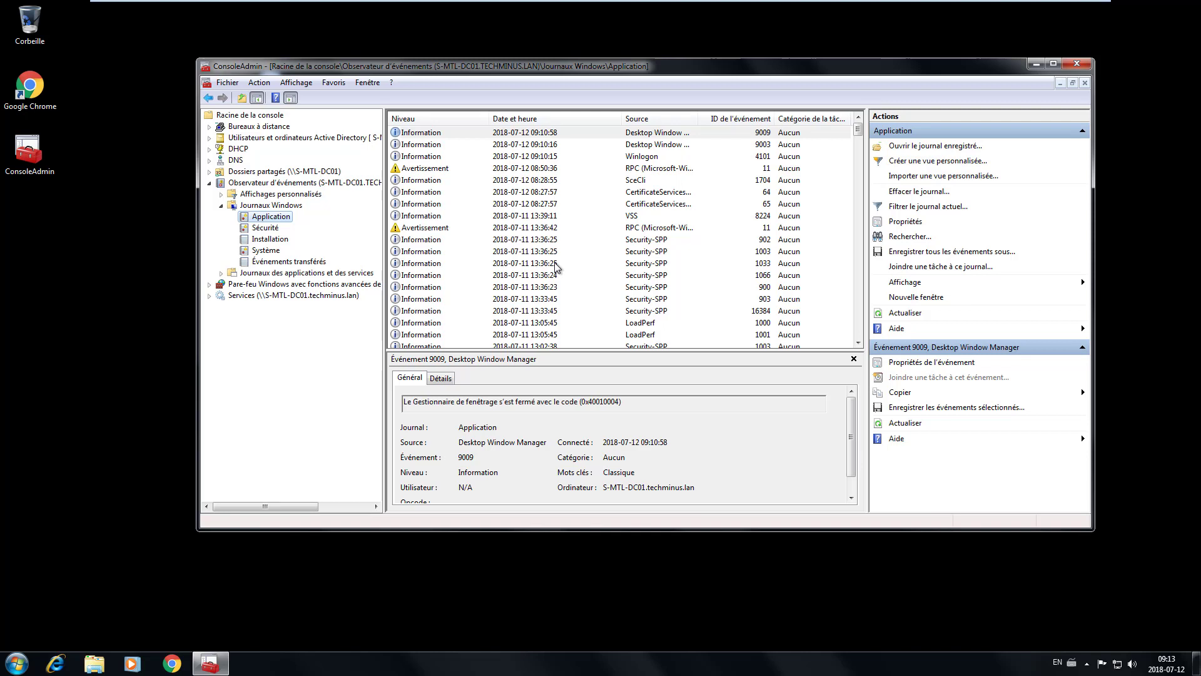
key("super")
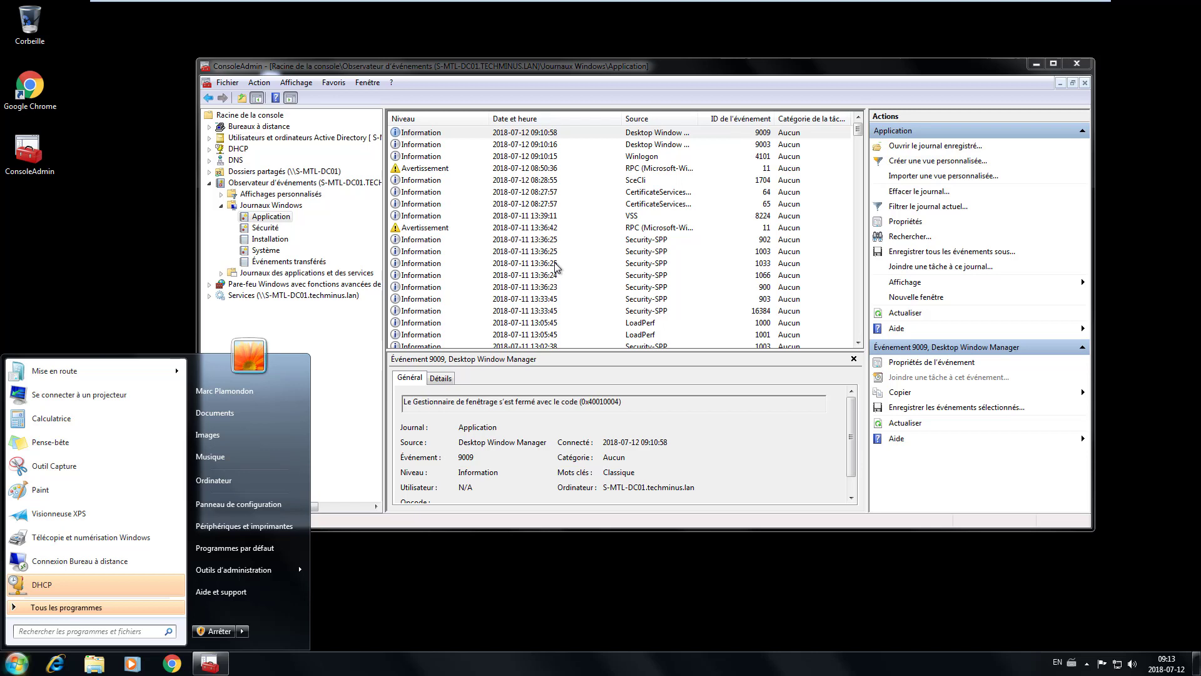
left_click(556, 267)
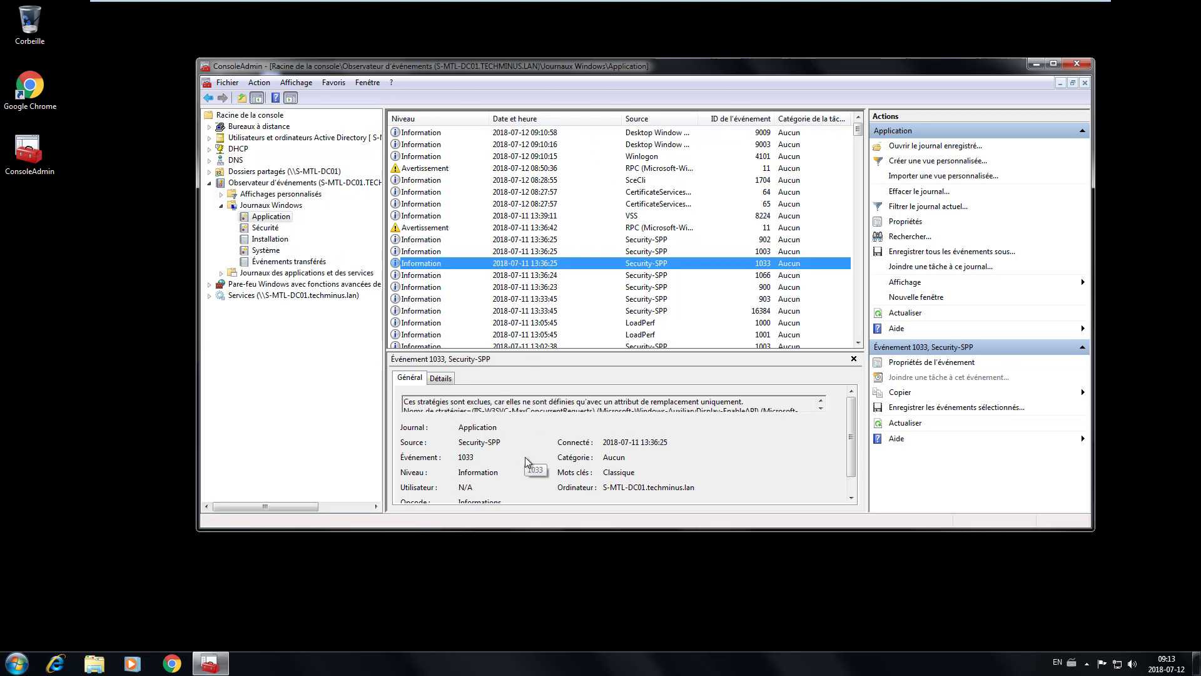
left_click(209, 183)
left_click(253, 193)
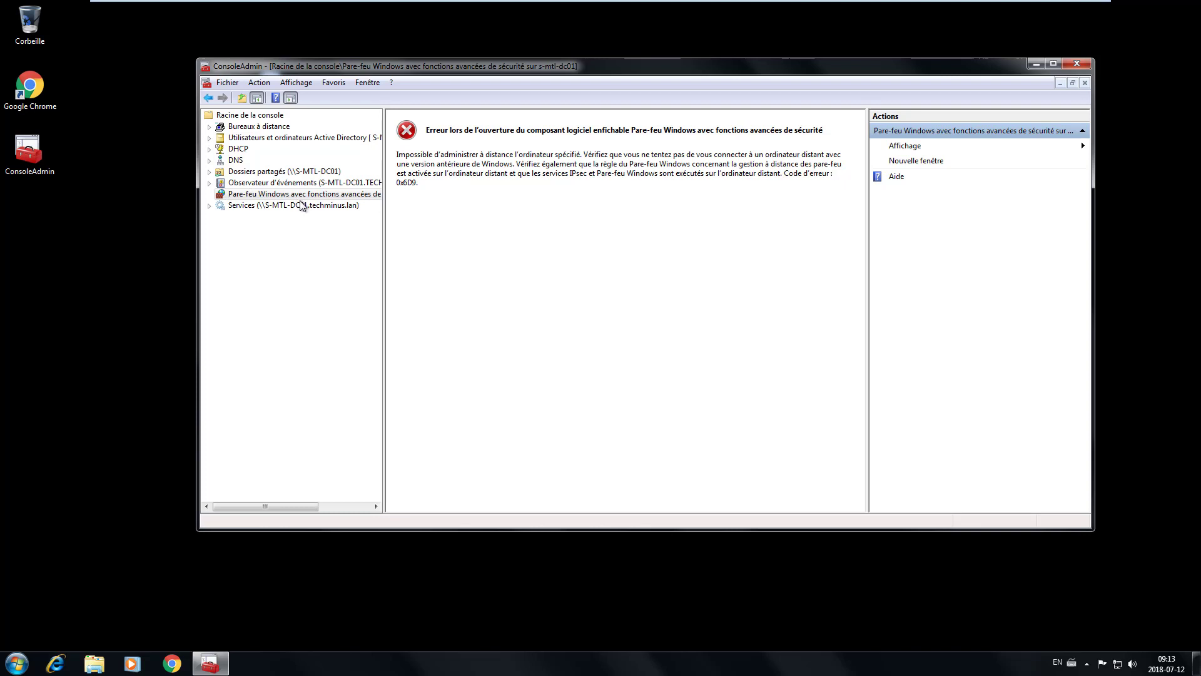
- List the services on \\S-MTL-DC01.techminus.lan, then select the Bureaux à distance node
right_click(334, 195)
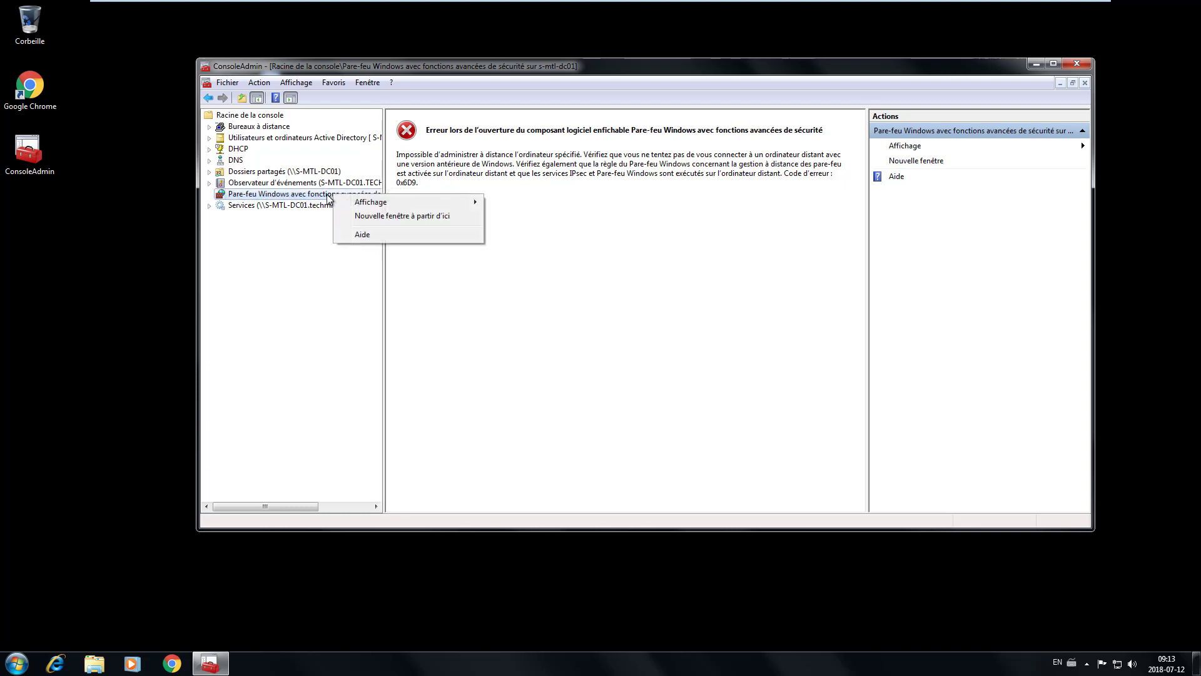
left_click(625, 229)
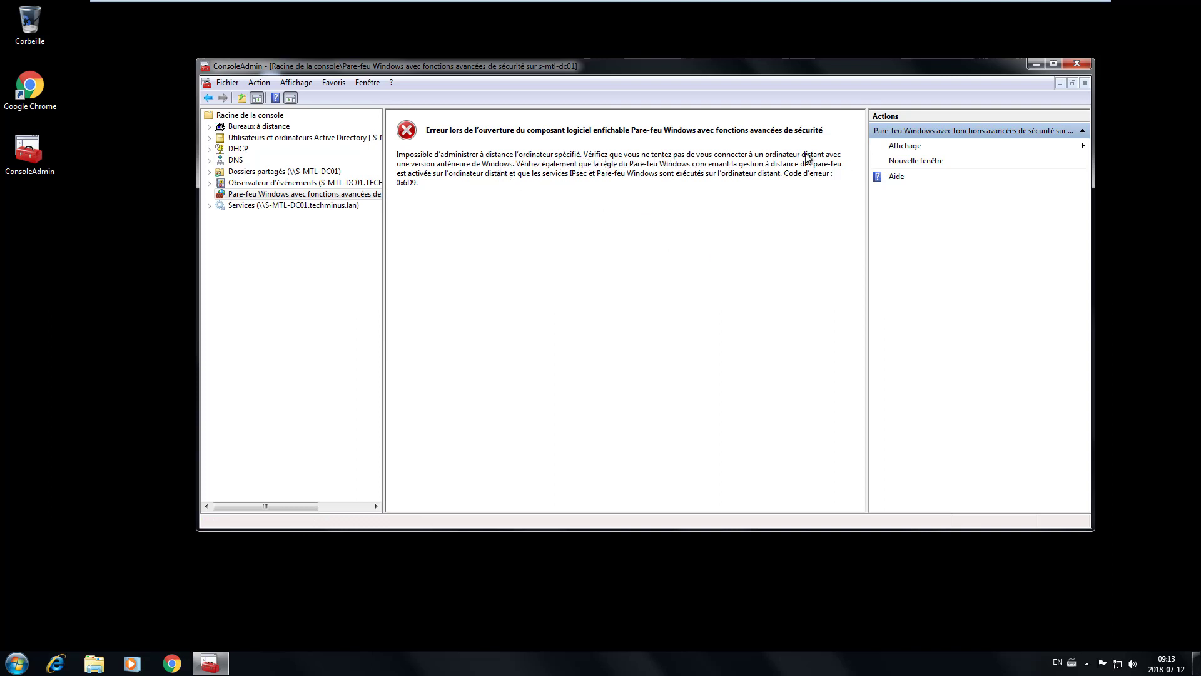
left_click(286, 207)
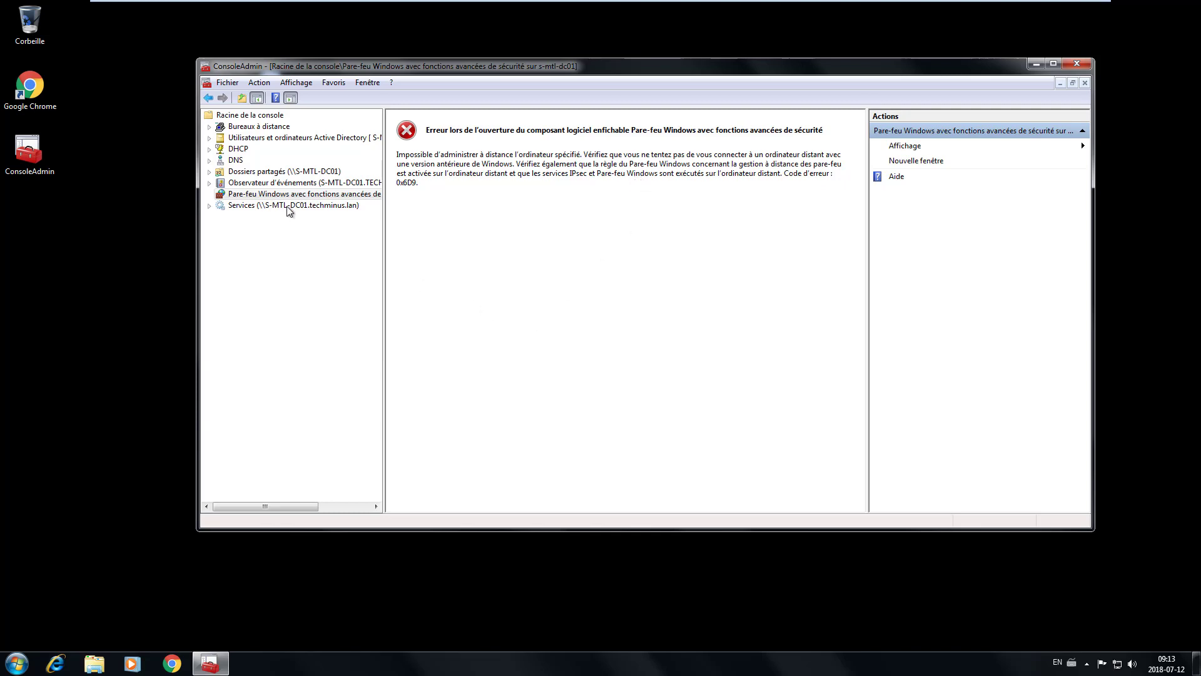
left_click(218, 207)
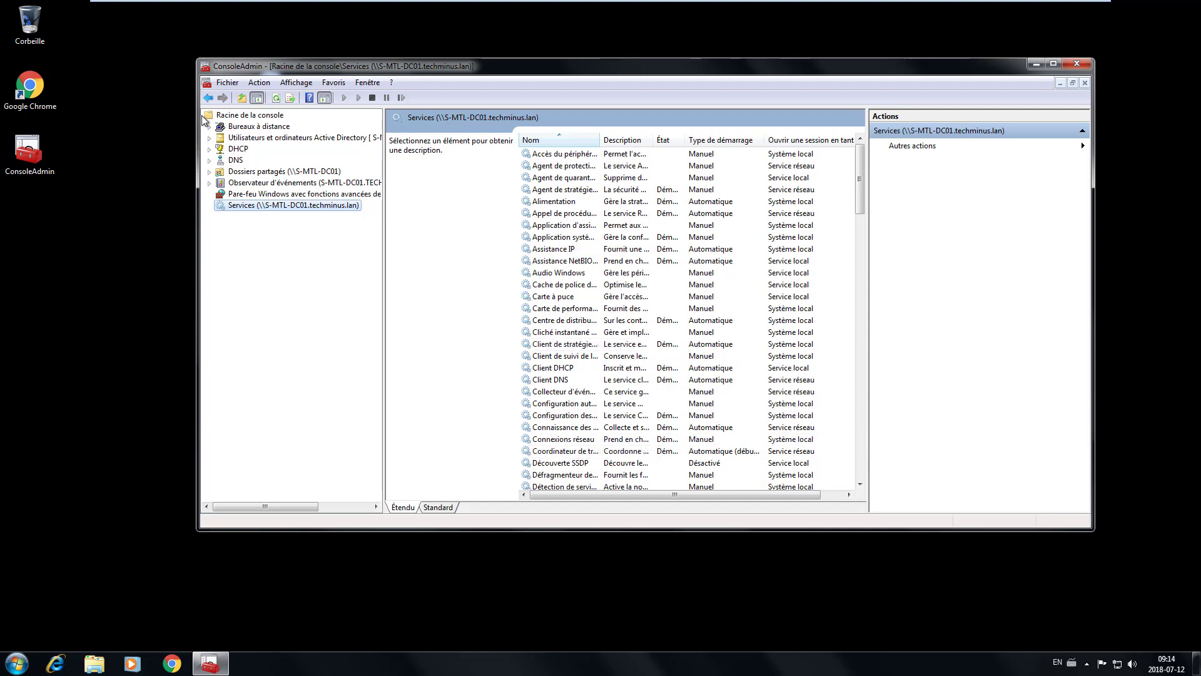
left_click(216, 127)
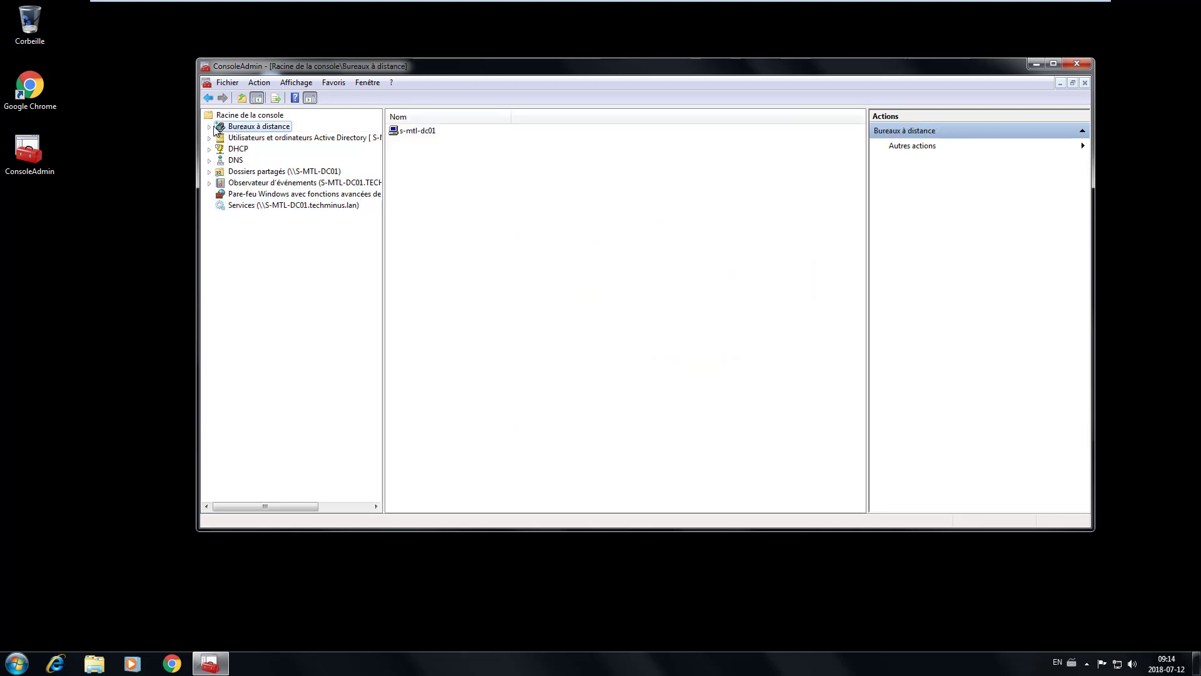
- Connect to s-mtl-dc01 using Connexion from the Bureaux à distance node
left_click(209, 127)
left_click(263, 141)
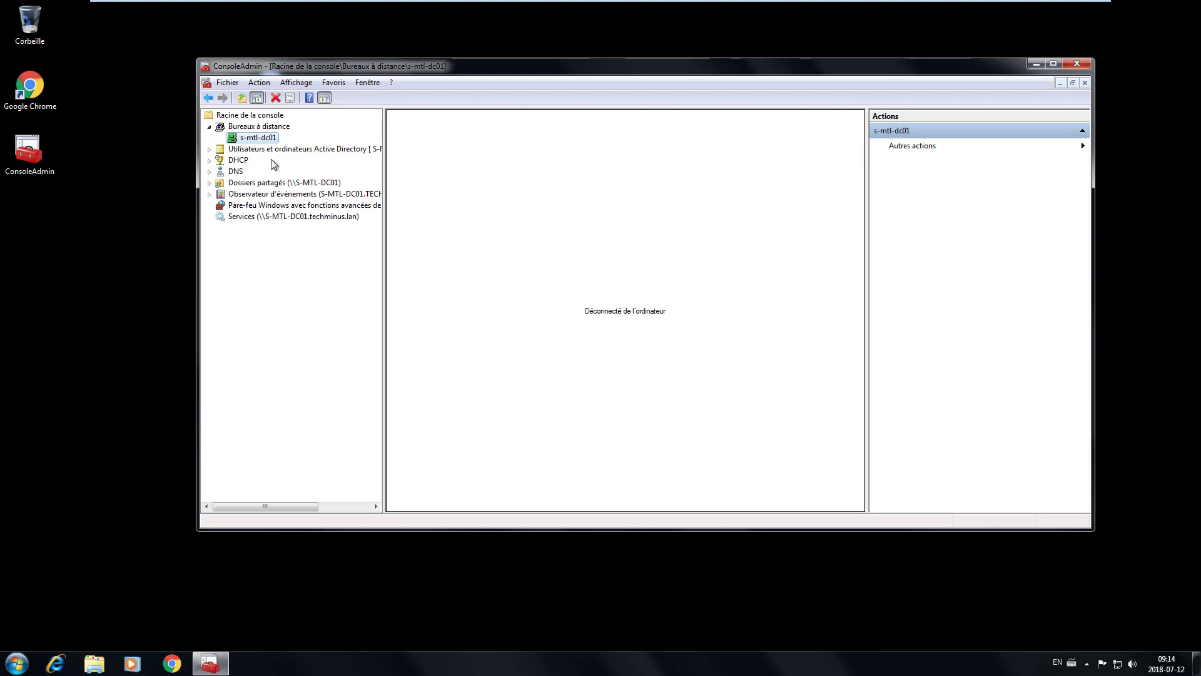
right_click(254, 138)
left_click(289, 147)
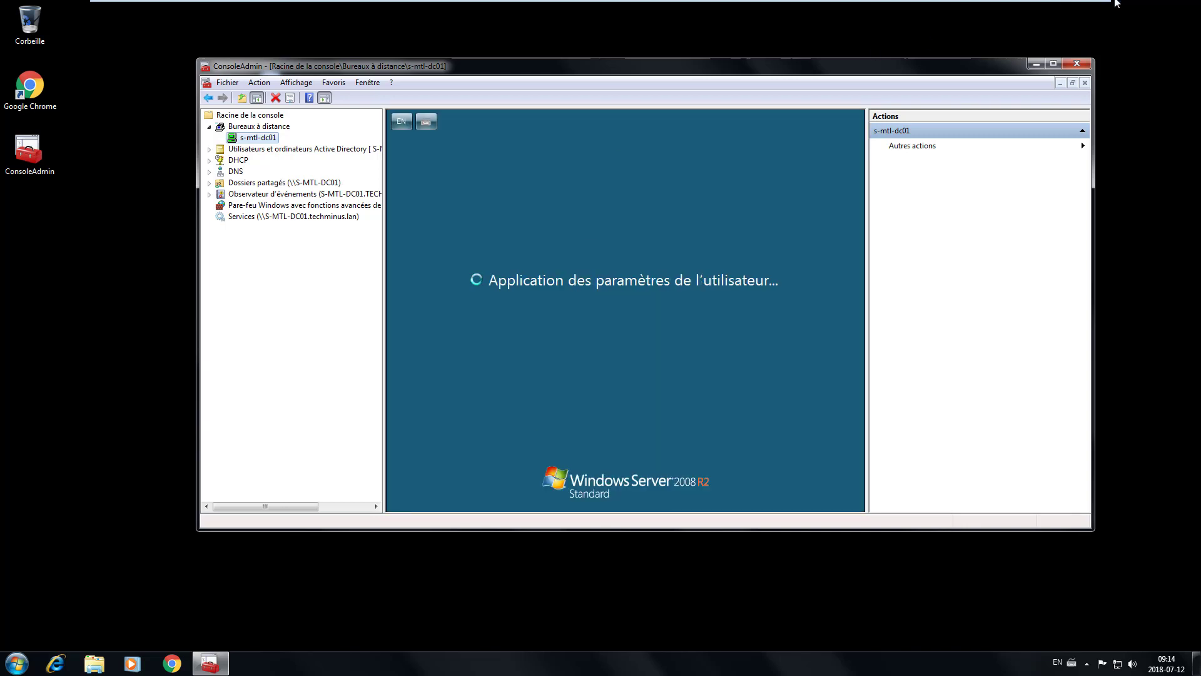
- Maximize the session and show Server Manager's Pare-feu Windows avec fonctions avancées de sécurité overview under Configuration
left_click(1050, 64)
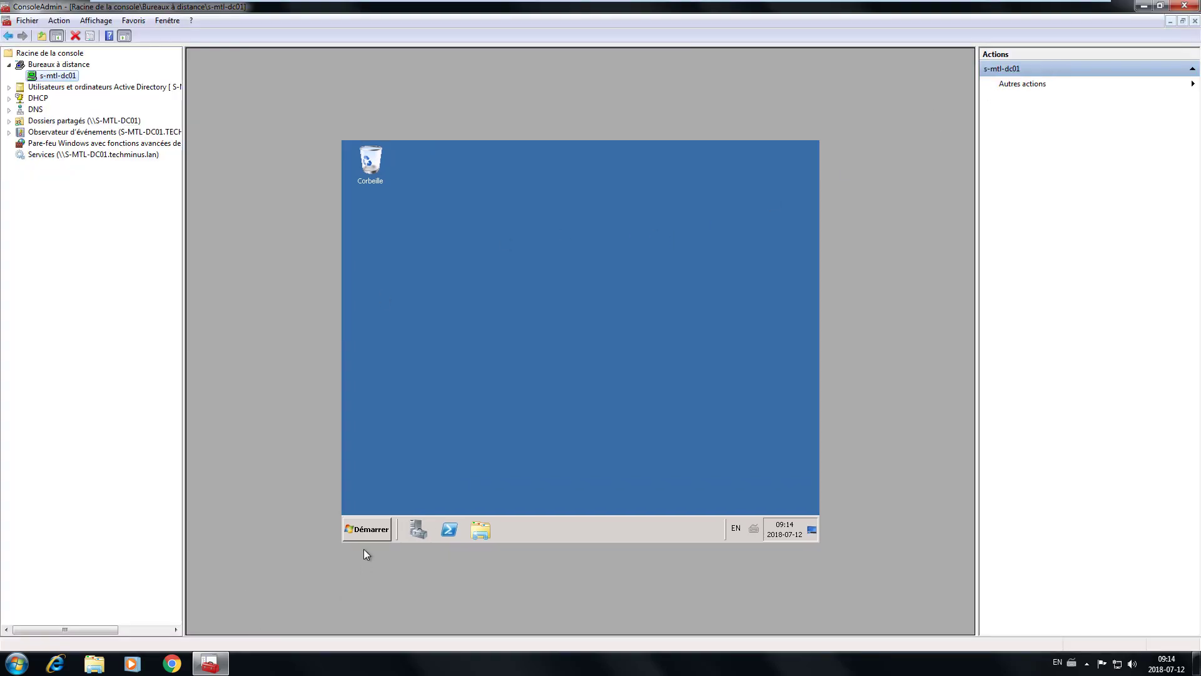
left_click(418, 528)
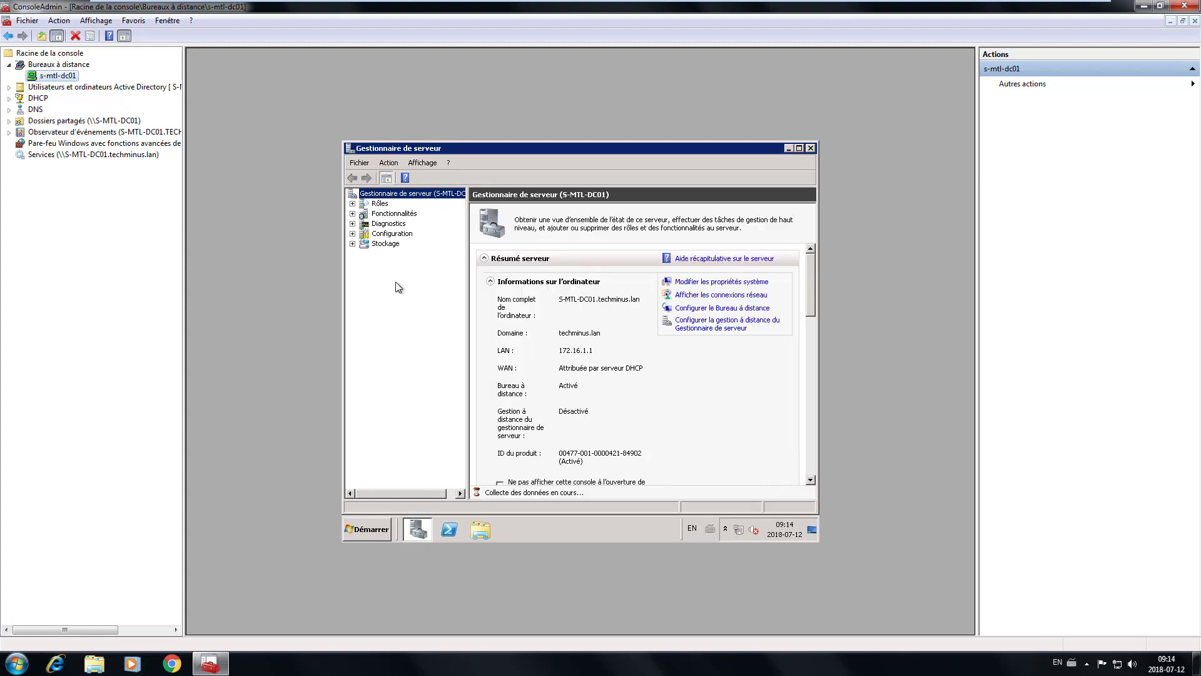
left_click(352, 213)
left_click(353, 213)
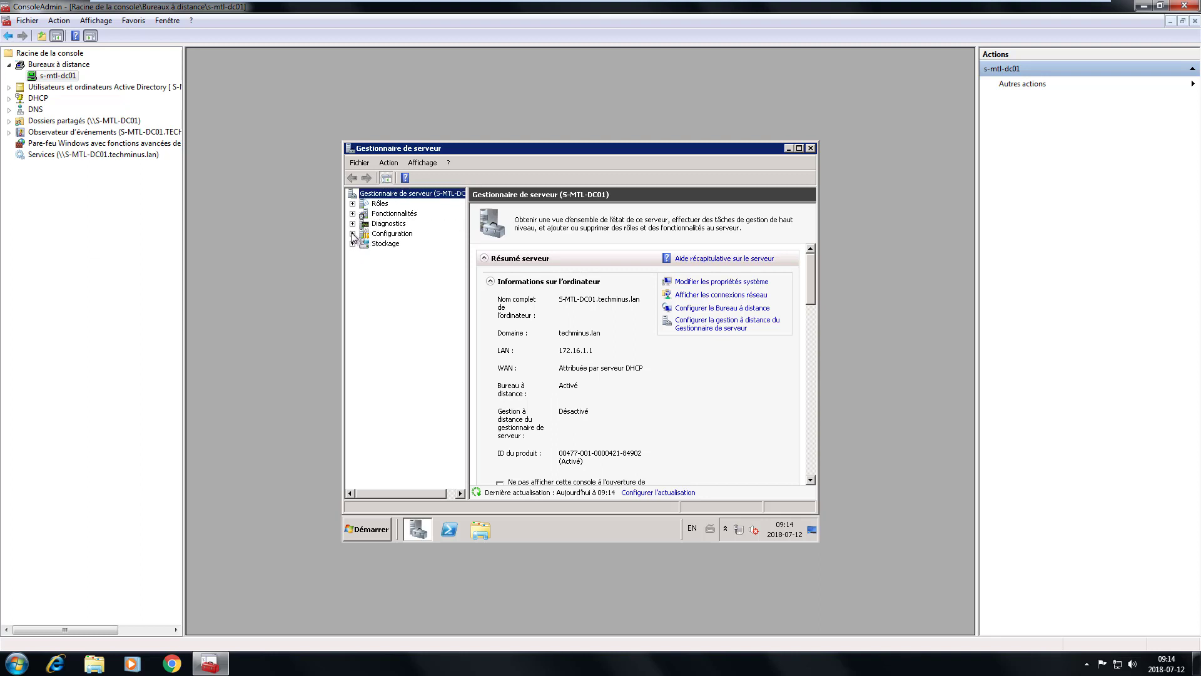
left_click(352, 234)
left_click(408, 254)
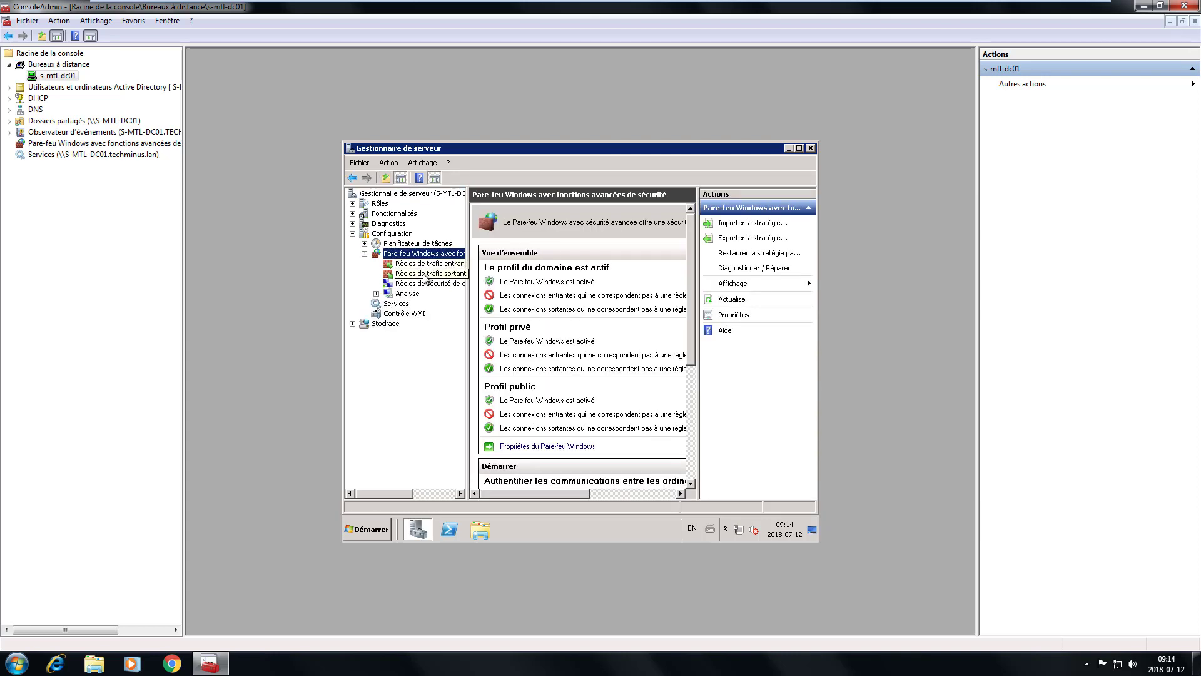
- List the inbound rules and locate the Gestion à distance du Pare-feu Windows rules
left_click(427, 264)
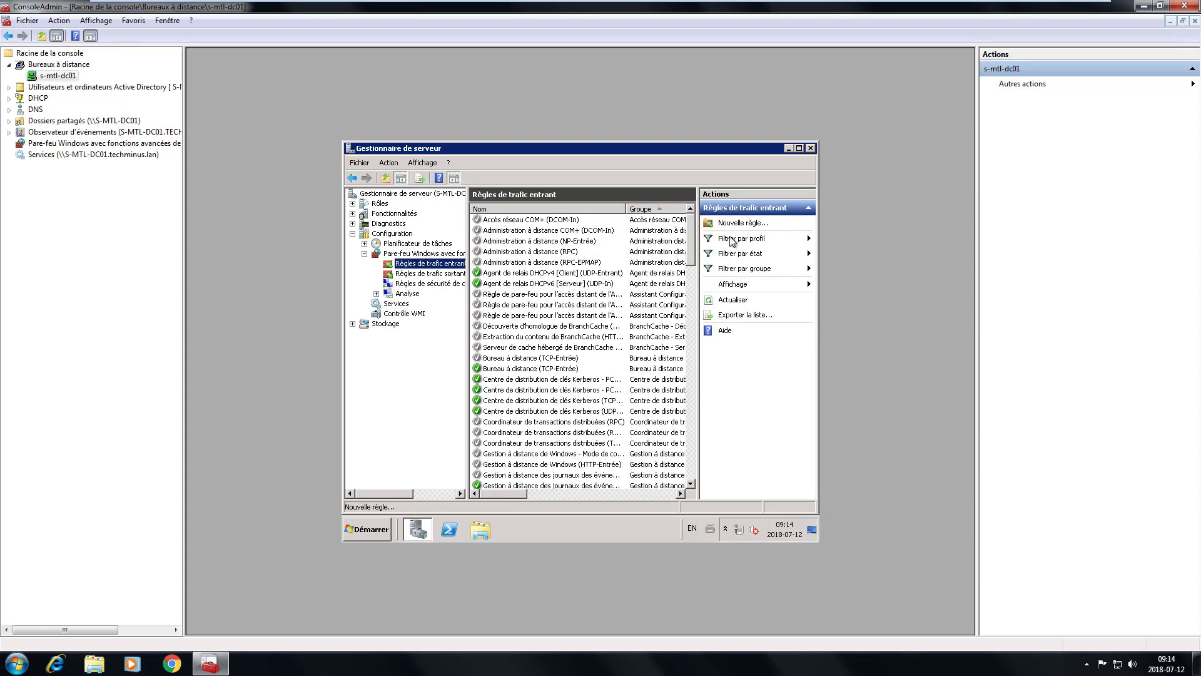
left_click(626, 316)
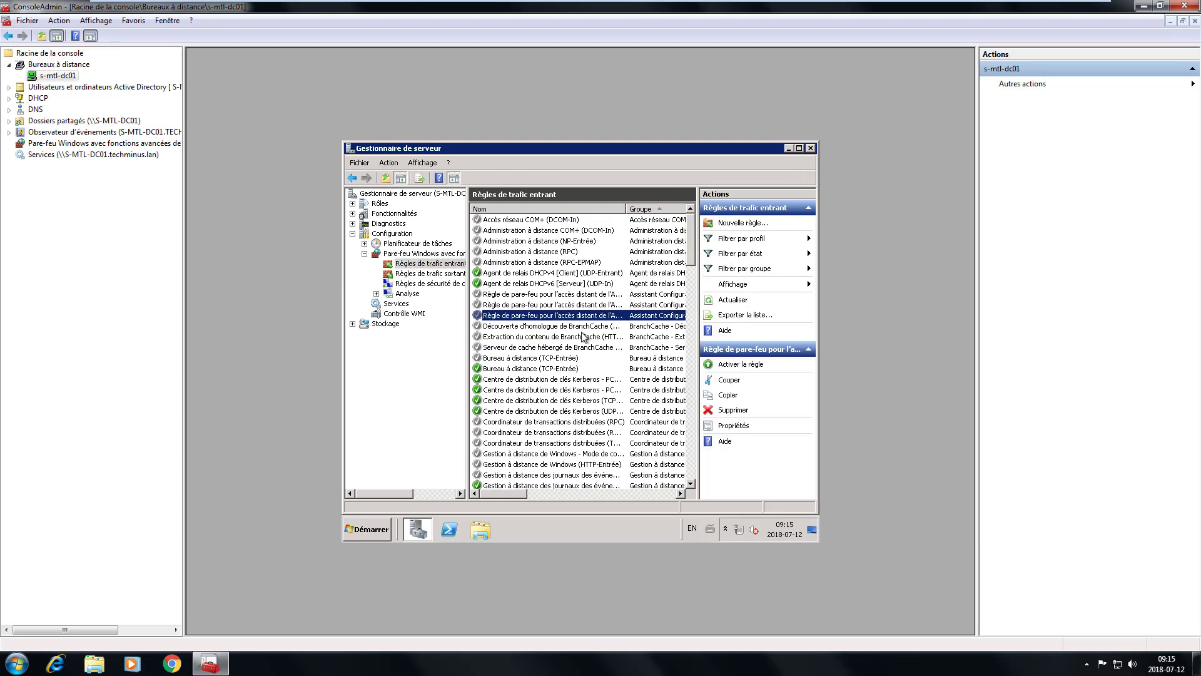
scroll(583, 336, "down", 5)
scroll(584, 336, "down", 5)
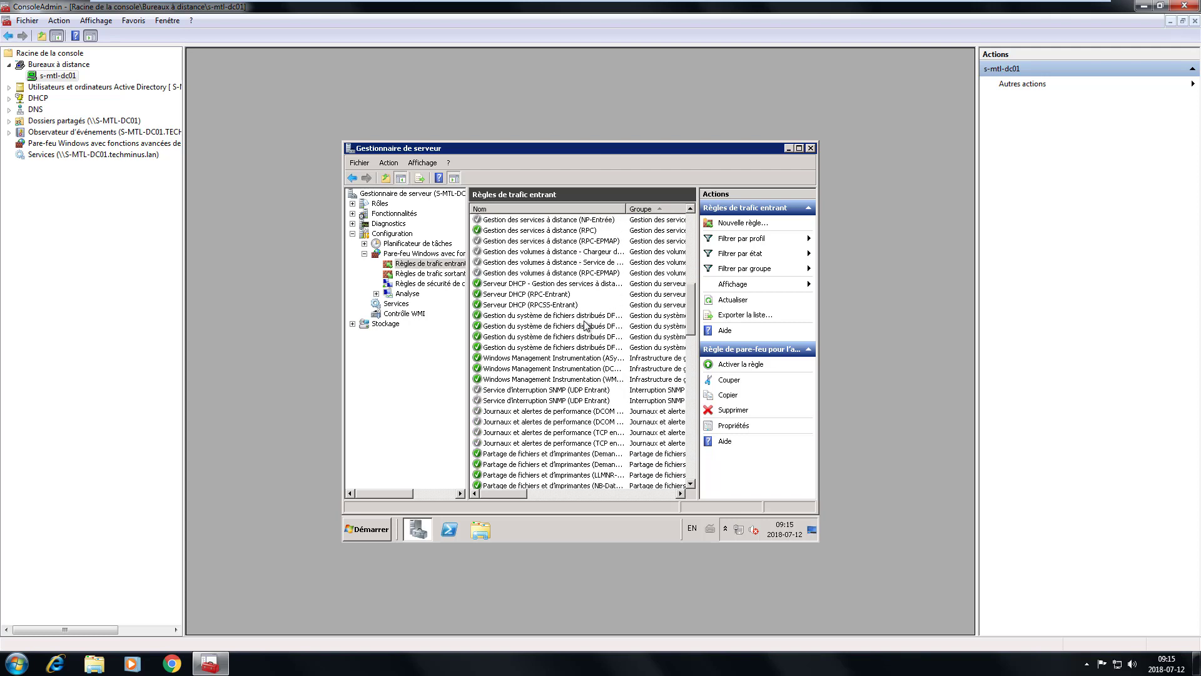
scroll(586, 323, "up", 2)
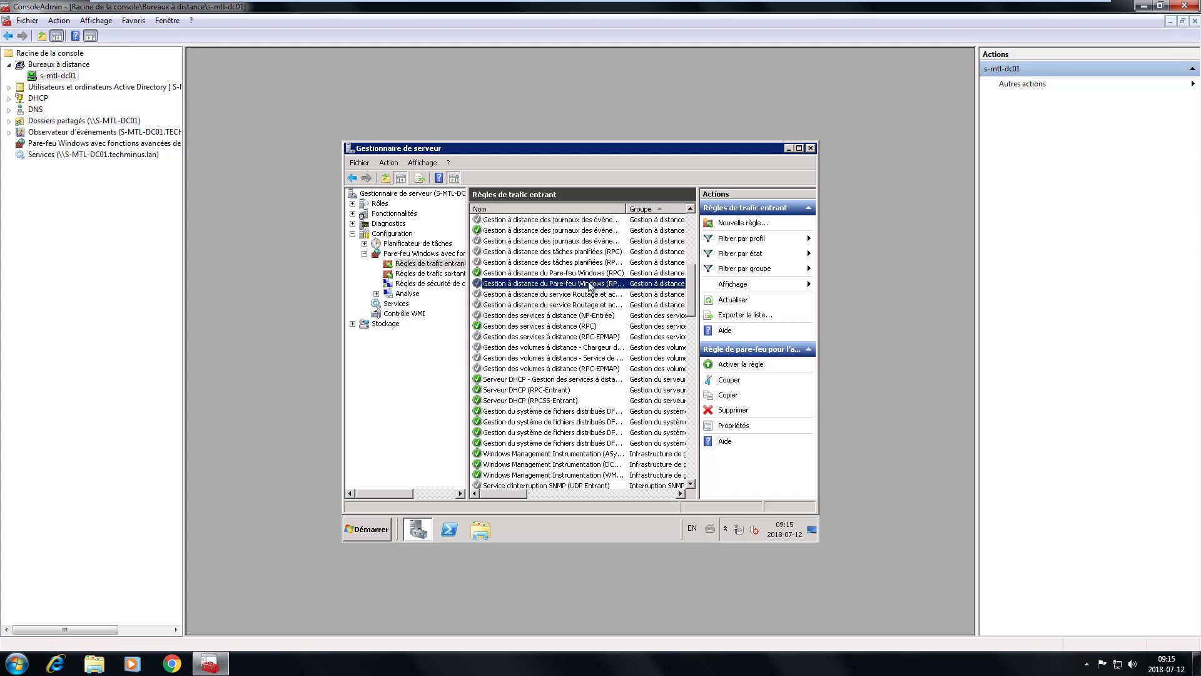
left_click(593, 284)
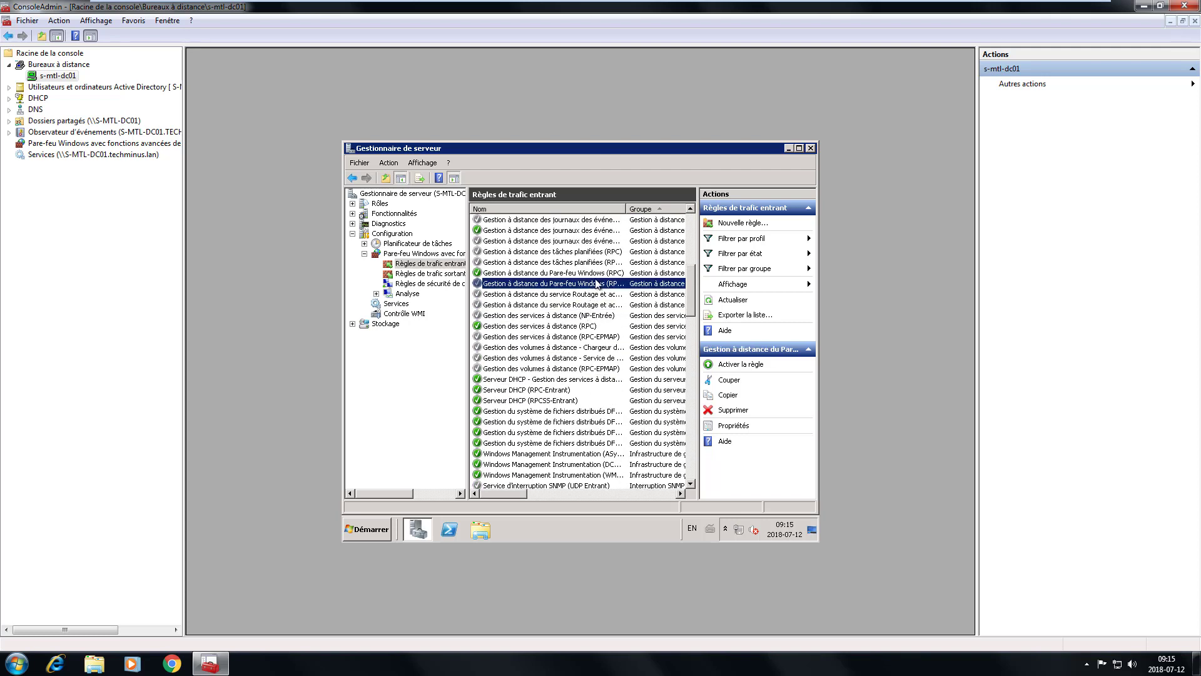
- Enable the Gestion à distance du Pare-feu Windows (RPC-EPMAP) rule, widen Nom, and retry the console's firewall snap-in
left_click(553, 274)
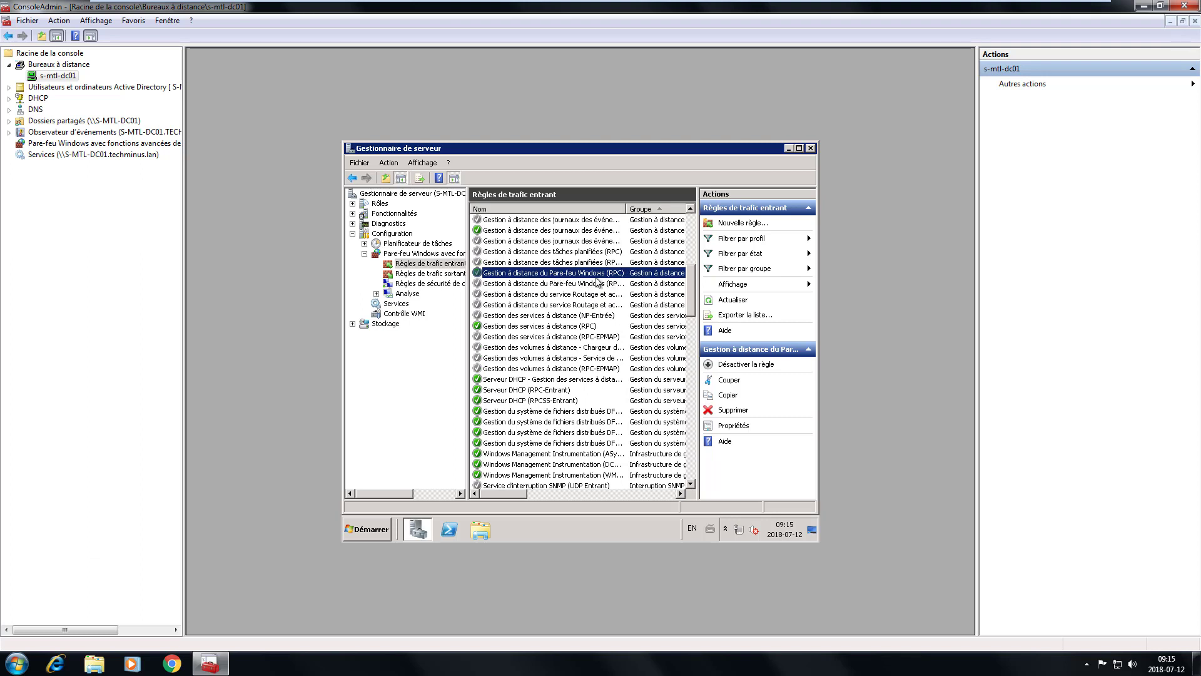
right_click(554, 282)
left_click(599, 290)
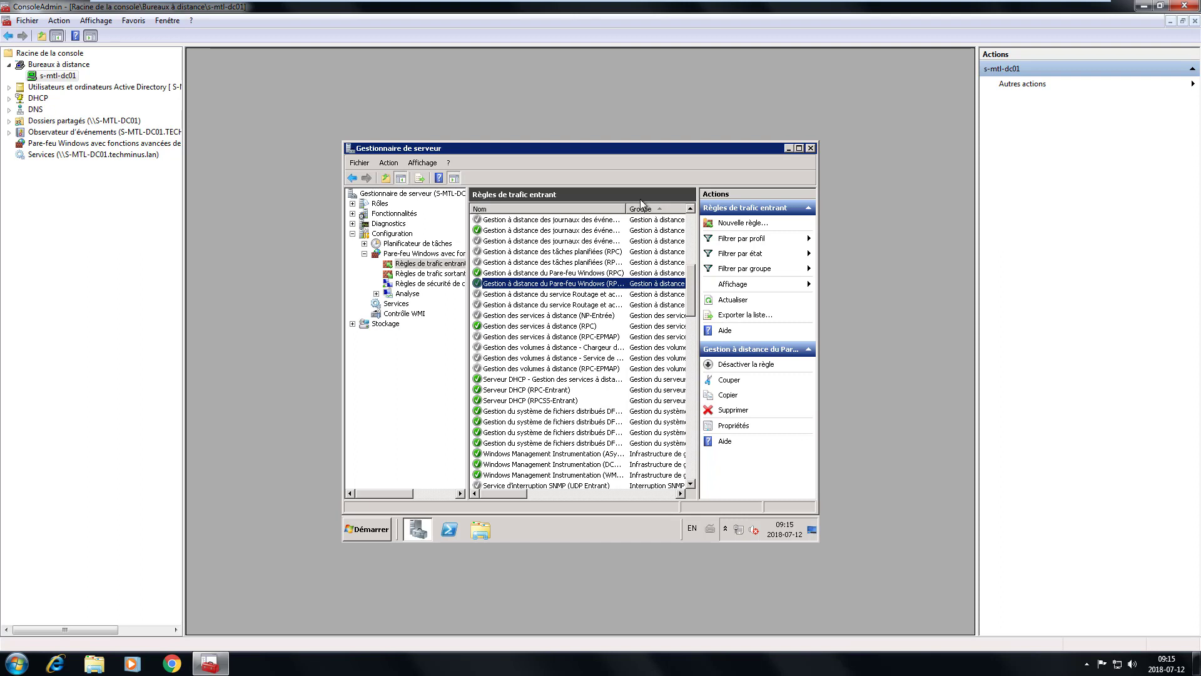
left_click_drag(626, 208, 678, 209)
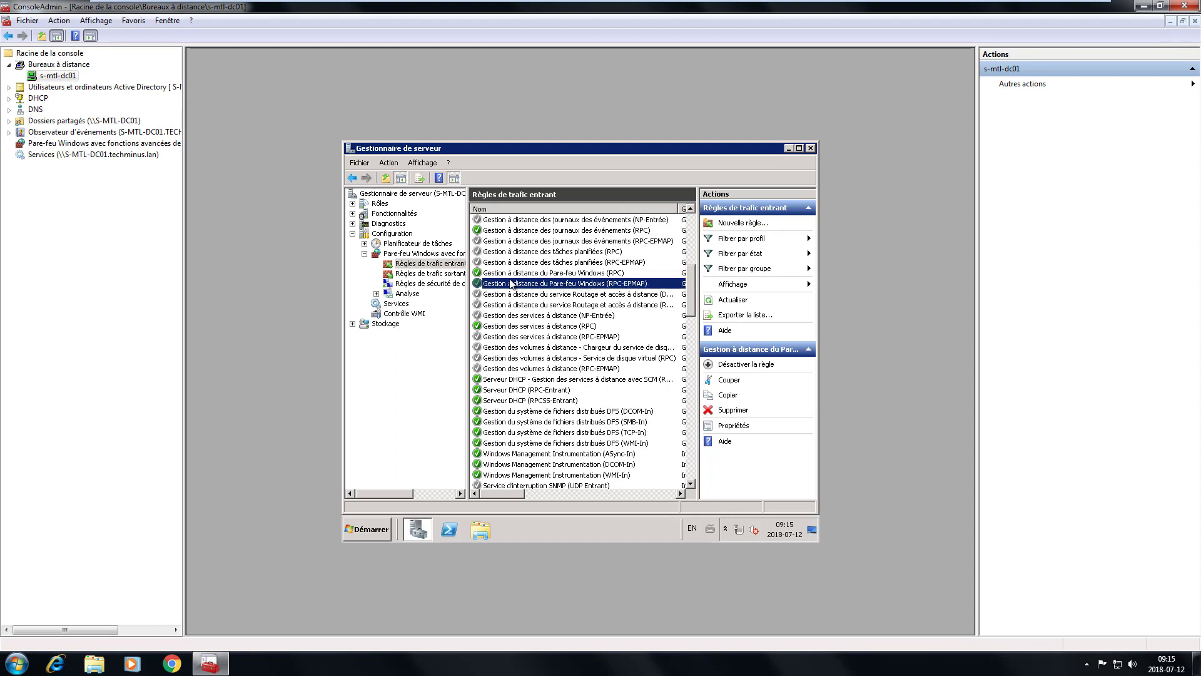
left_click(110, 147)
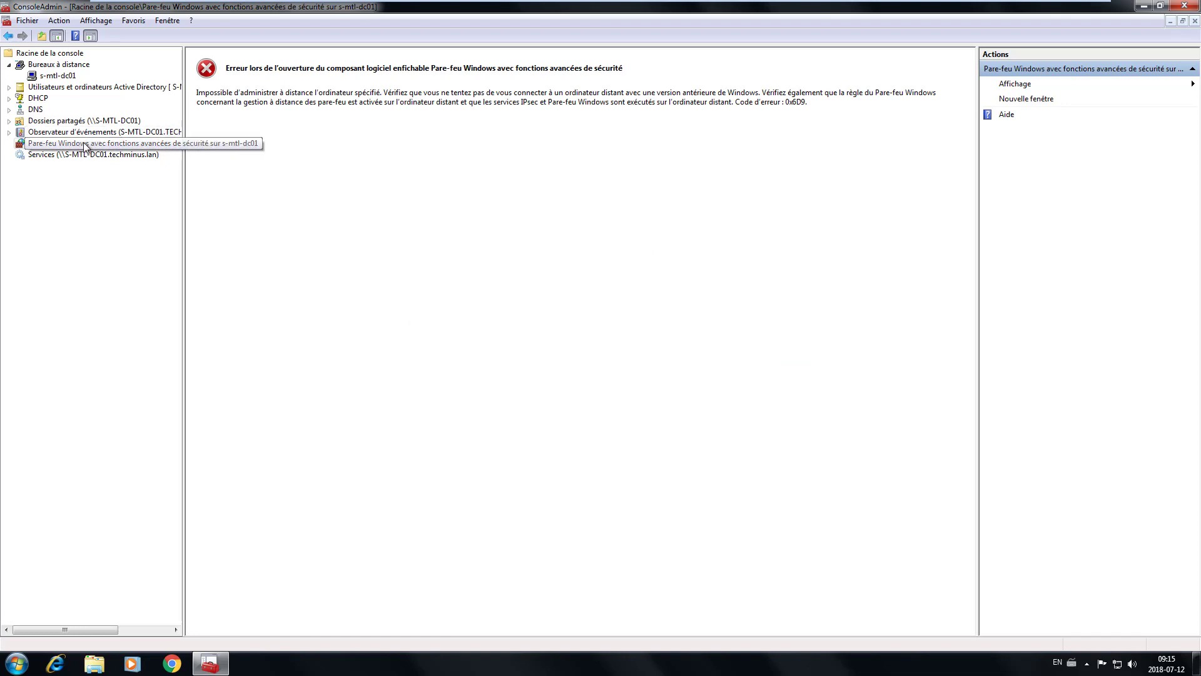
- Check the firewall node's context menu without choosing anything, then return to s-mtl-dc01's inbound rules
right_click(94, 143)
mouse_move(123, 155)
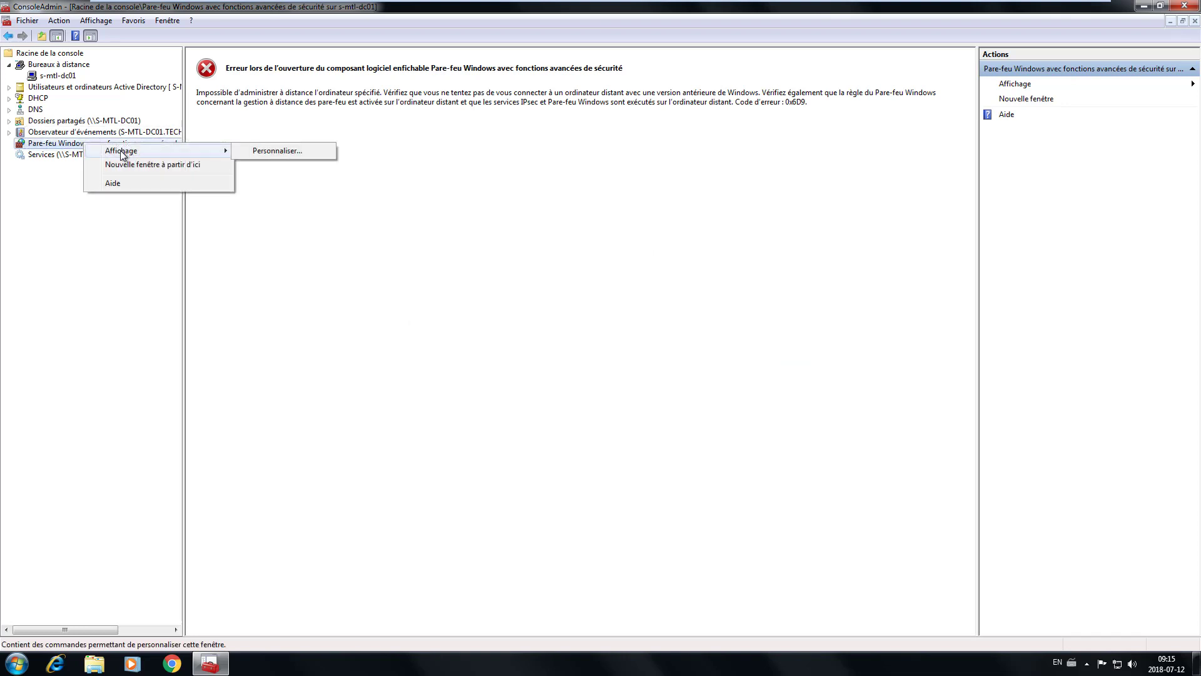
left_click(440, 265)
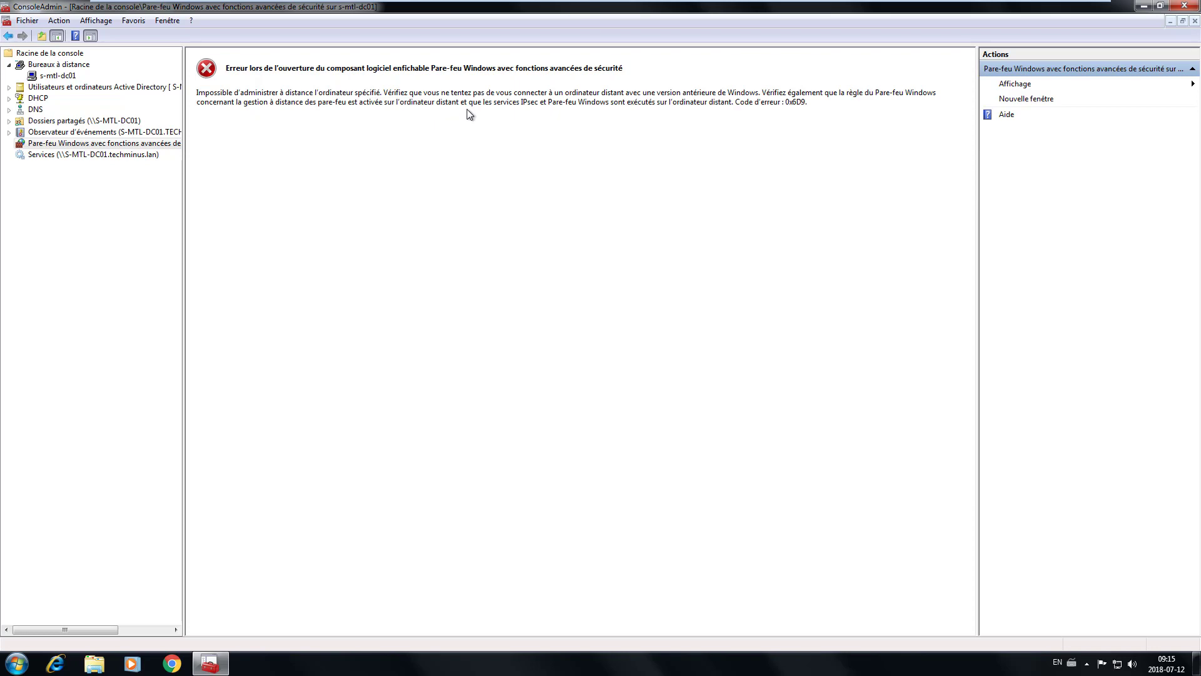
left_click(53, 77)
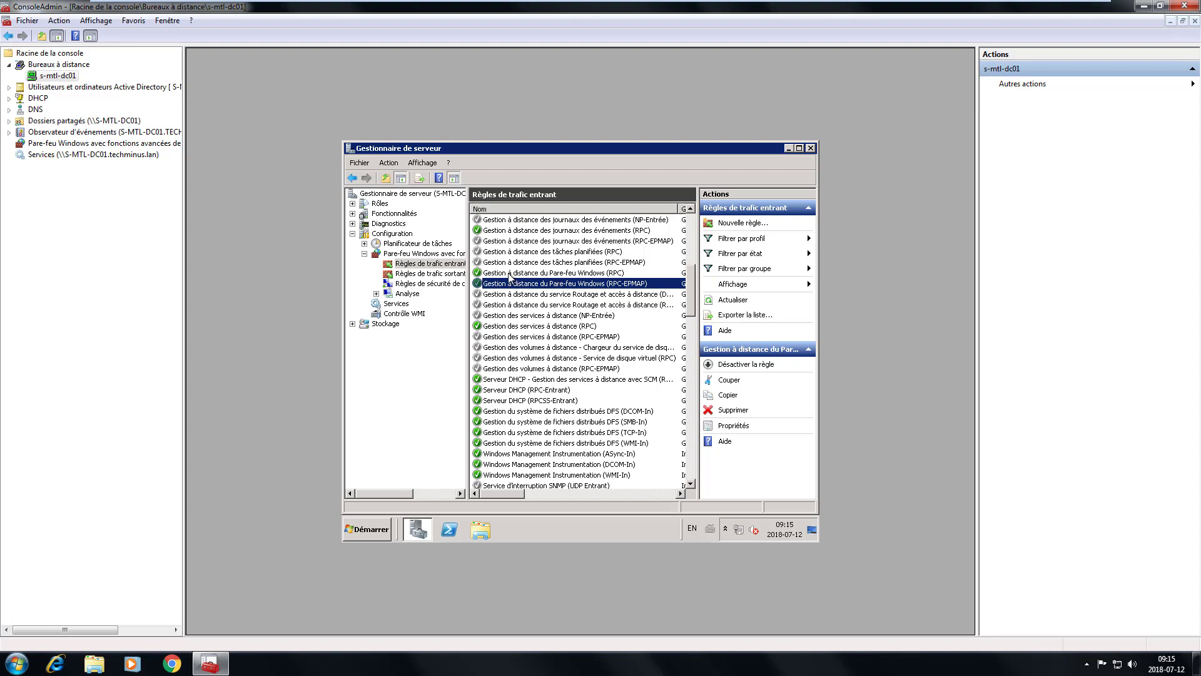
- Show the Utilisateurs tab in the Gestion à distance du Pare-feu Windows (RPC) rule's properties
double_click(510, 275)
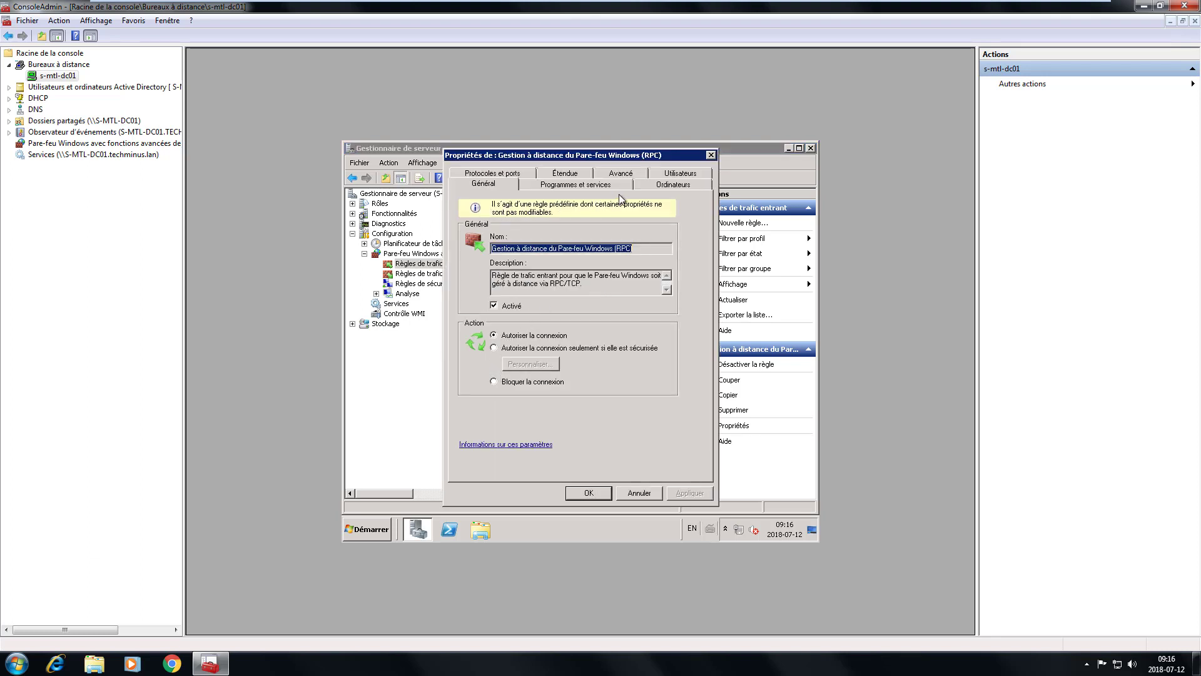
left_click(681, 174)
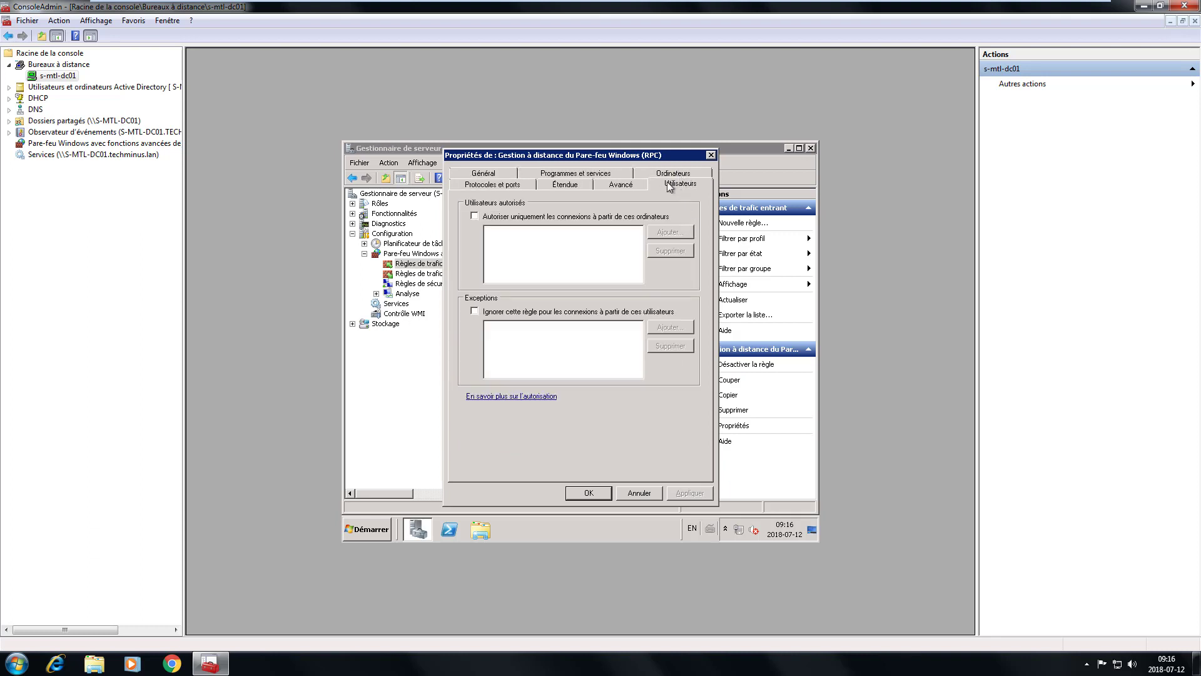
- Close the rule properties, recheck the console's firewall node (still error 0x6D9), and open Fichier
left_click(712, 156)
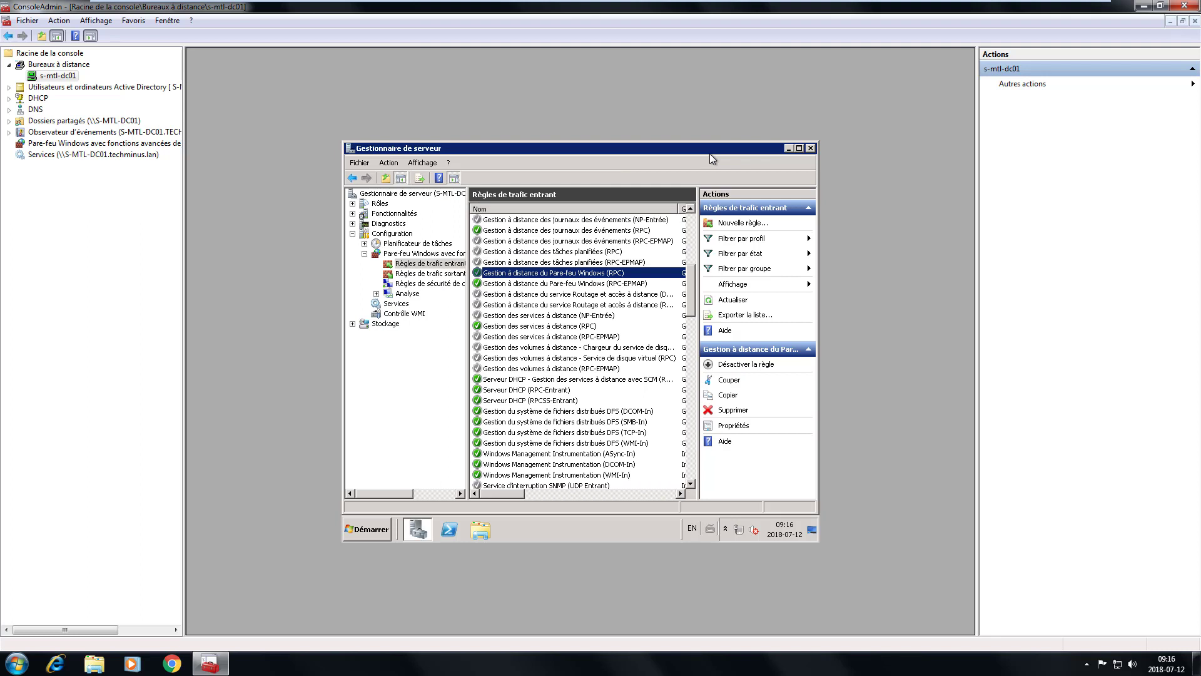
left_click(364, 254)
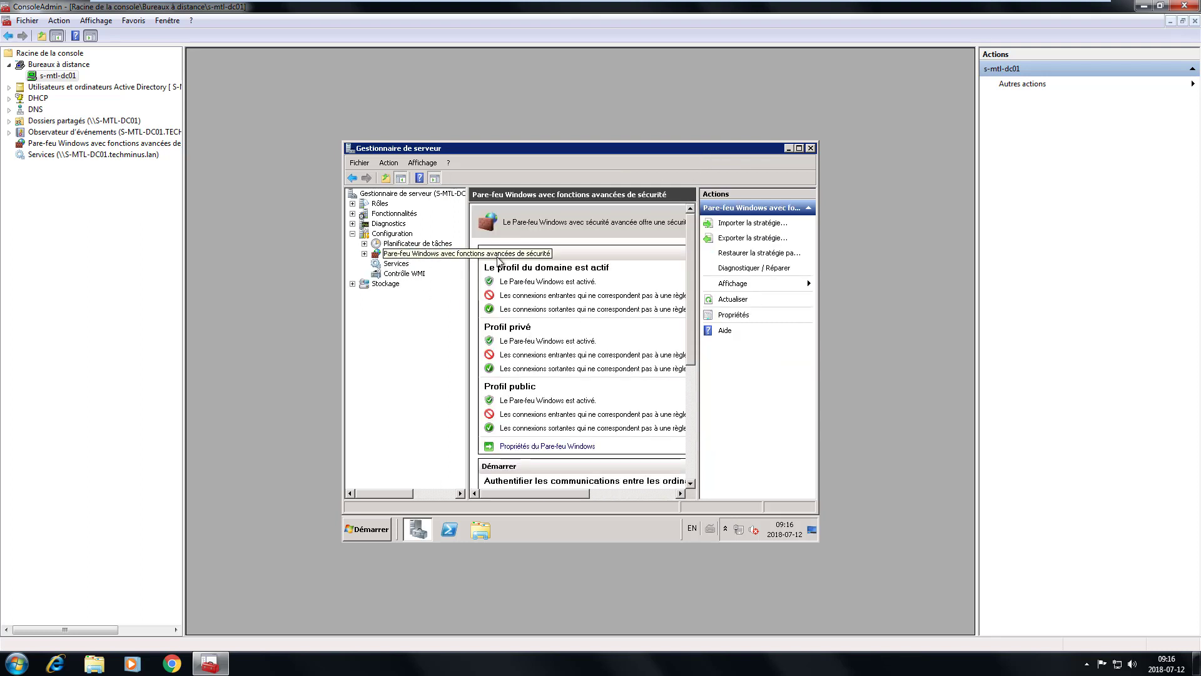
left_click(125, 144)
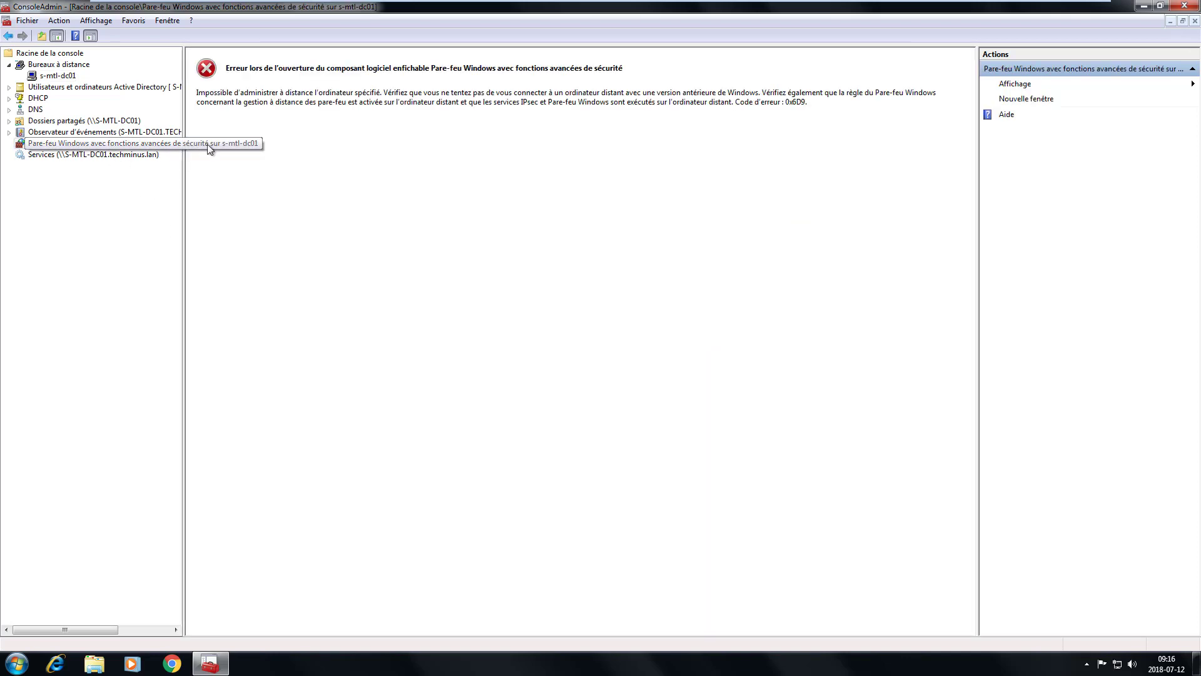
left_click(28, 20)
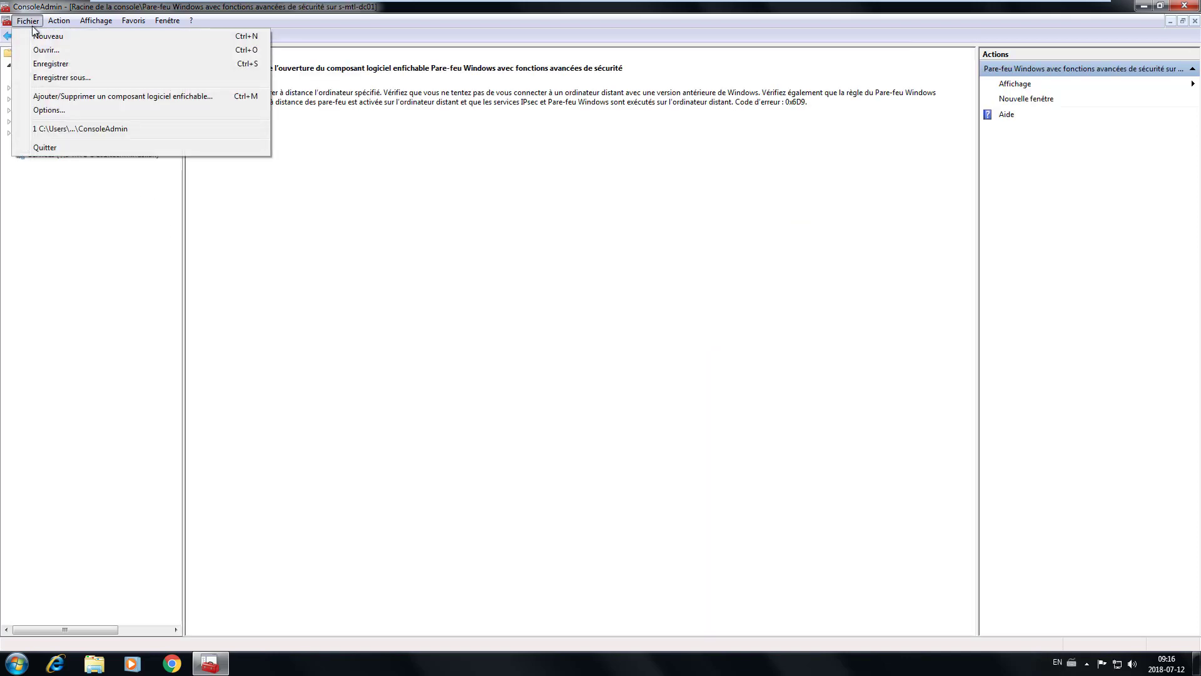
- Remove the failing Pare-feu Windows snap-in in the Ajouter/Supprimer un composant logiciel enfichable window
left_click(117, 99)
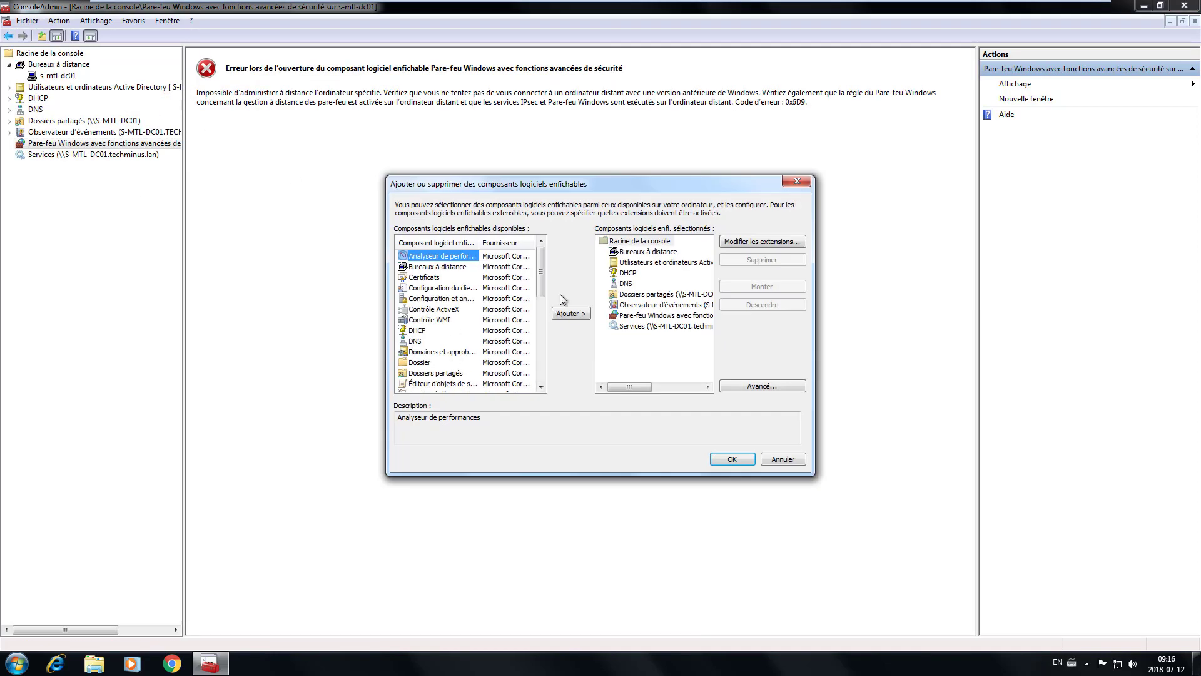
left_click(633, 317)
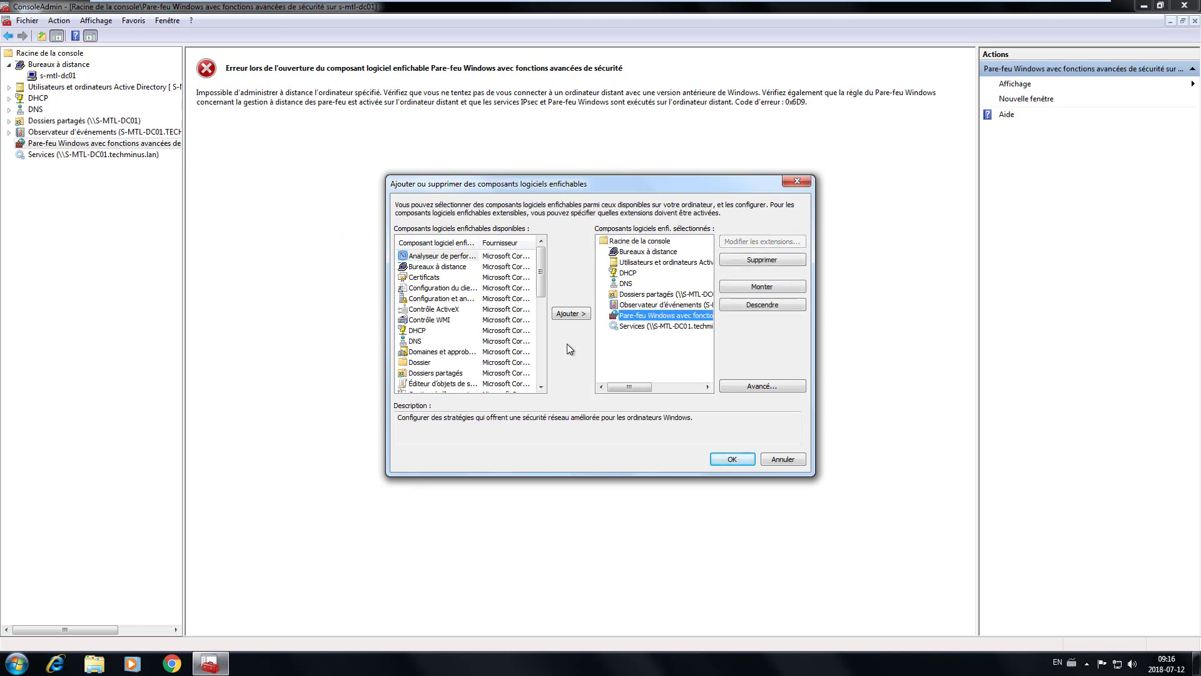
left_click(771, 263)
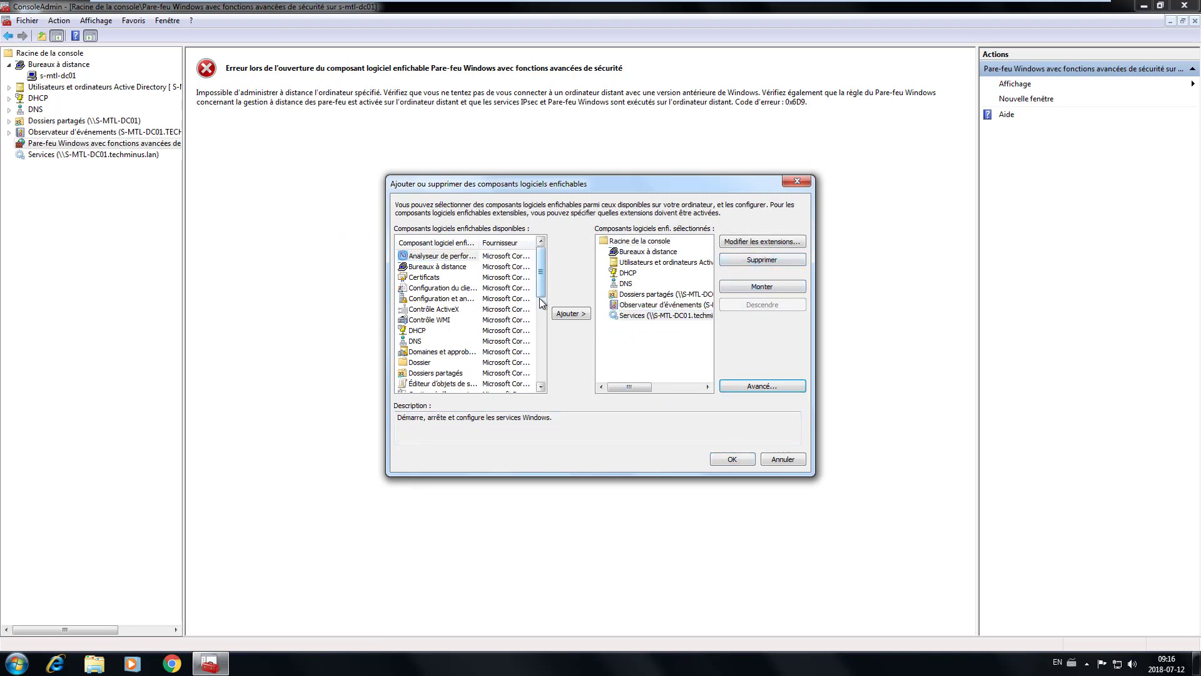
- Add the Pare-feu Windows avec fonctions avancées snap-in targeting another computer, S-MTL-DC01, and confirm with OK
left_click_drag(540, 300, 549, 396)
left_click(441, 319)
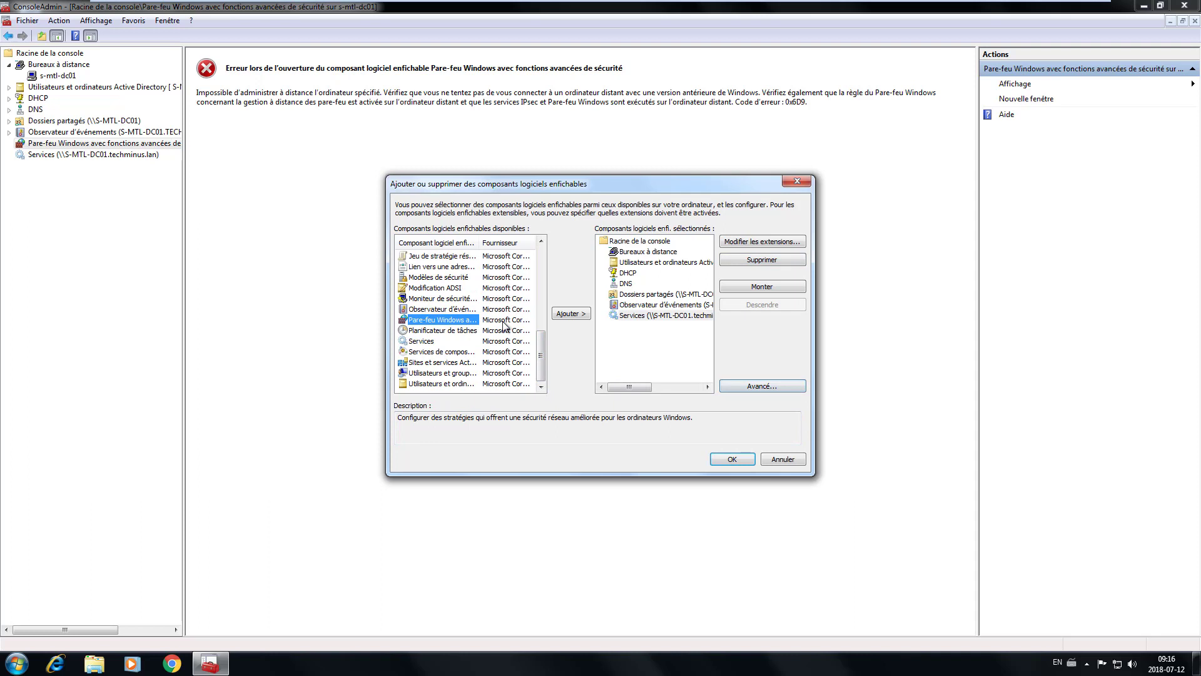
left_click(571, 312)
left_click(456, 276)
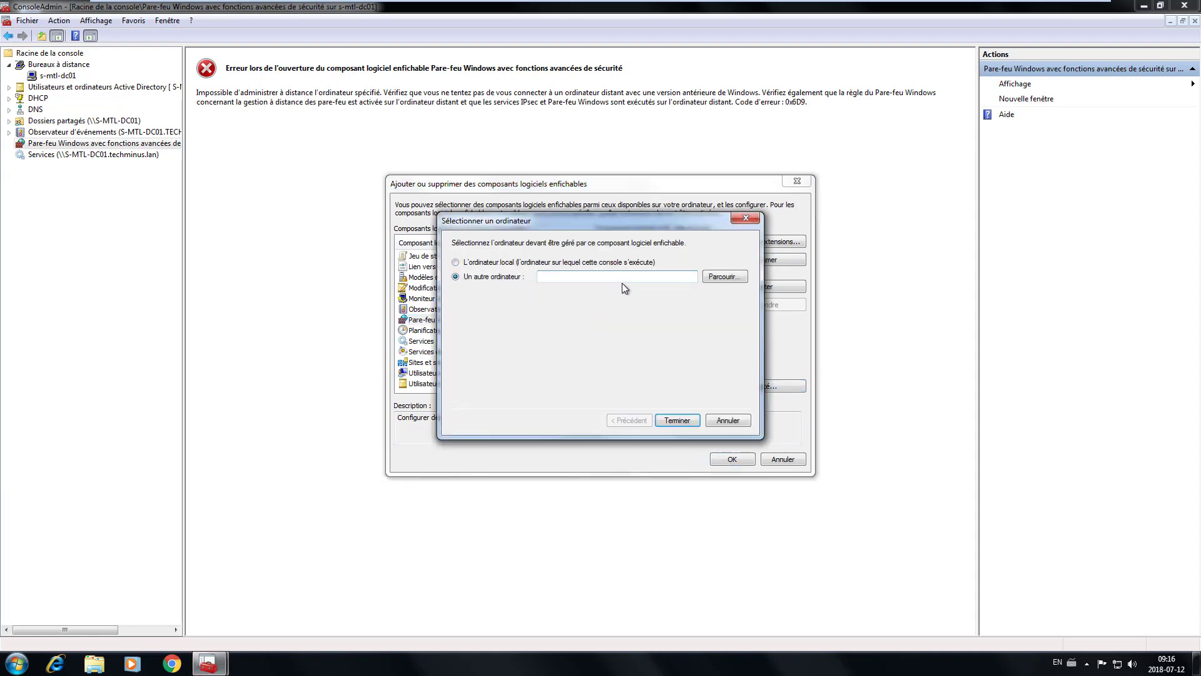
left_click(724, 276)
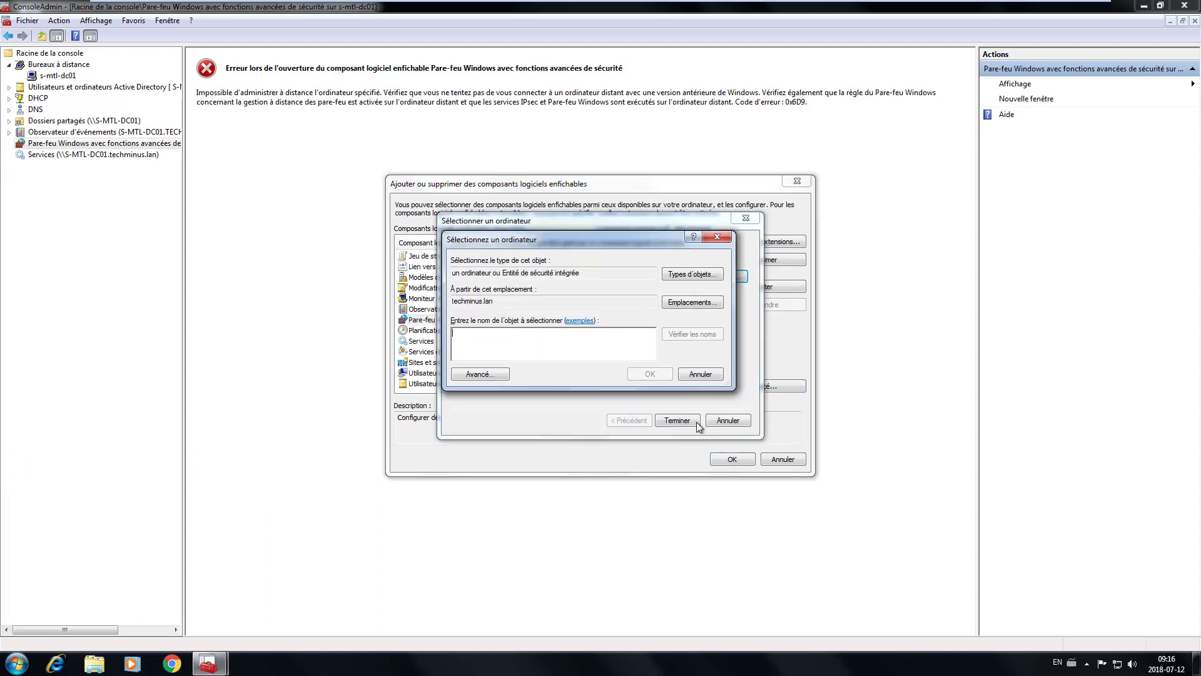
type("s-mtl")
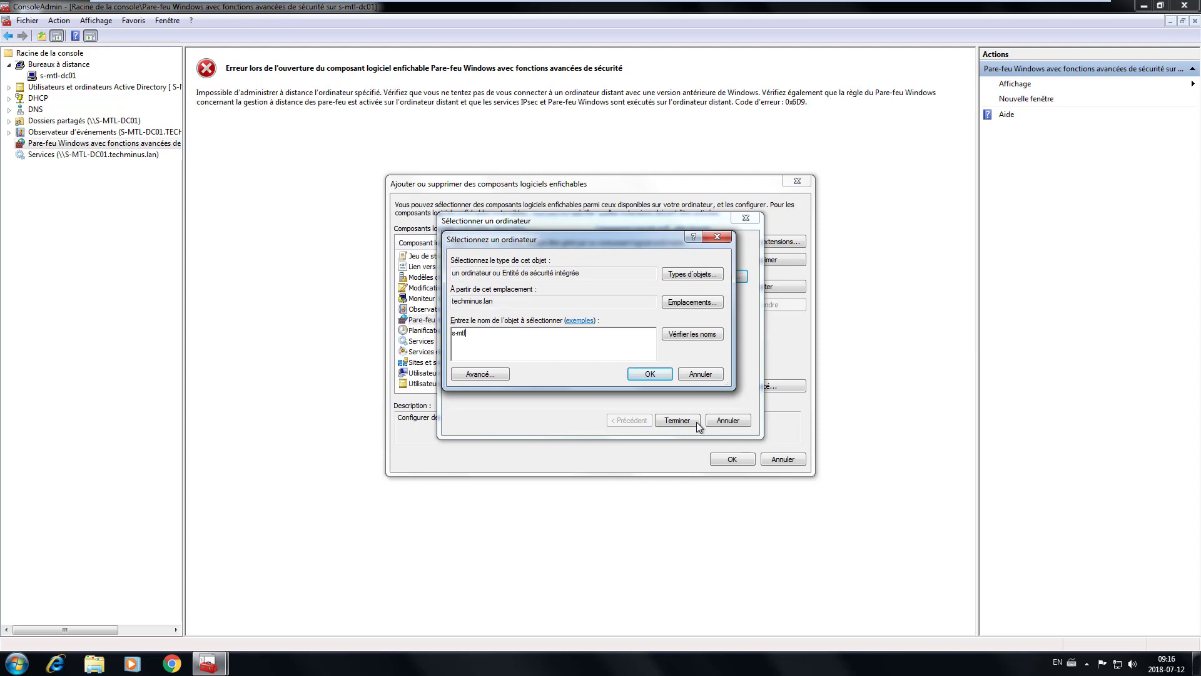
left_click(691, 335)
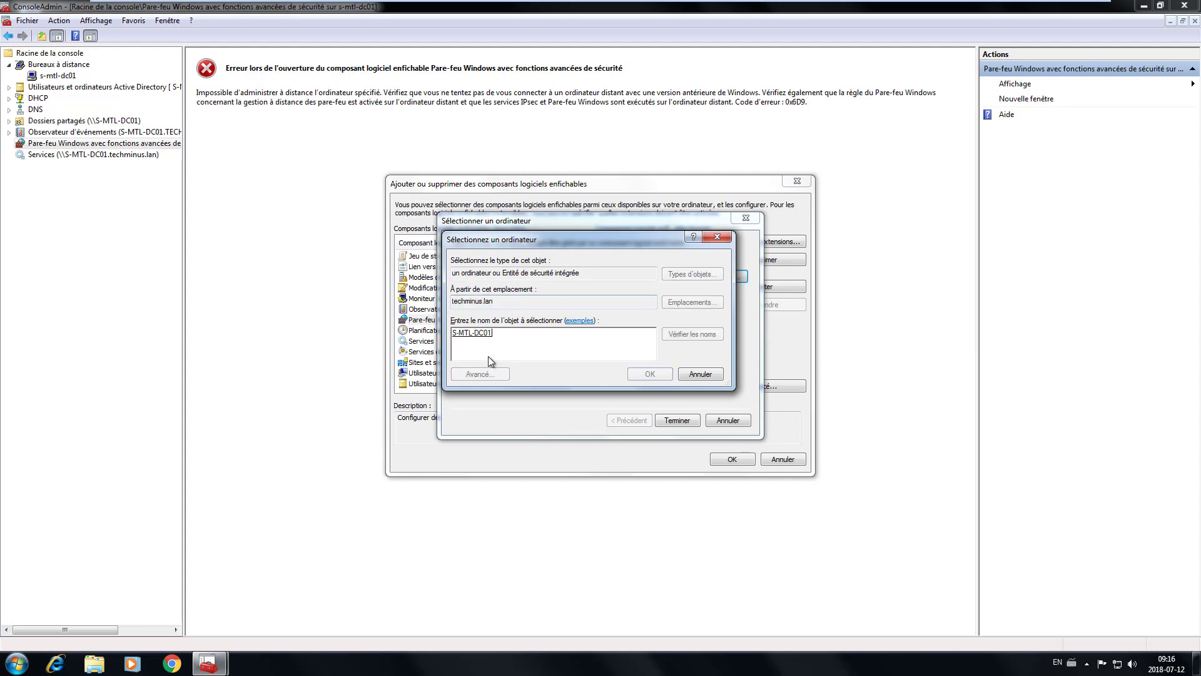
left_click(644, 374)
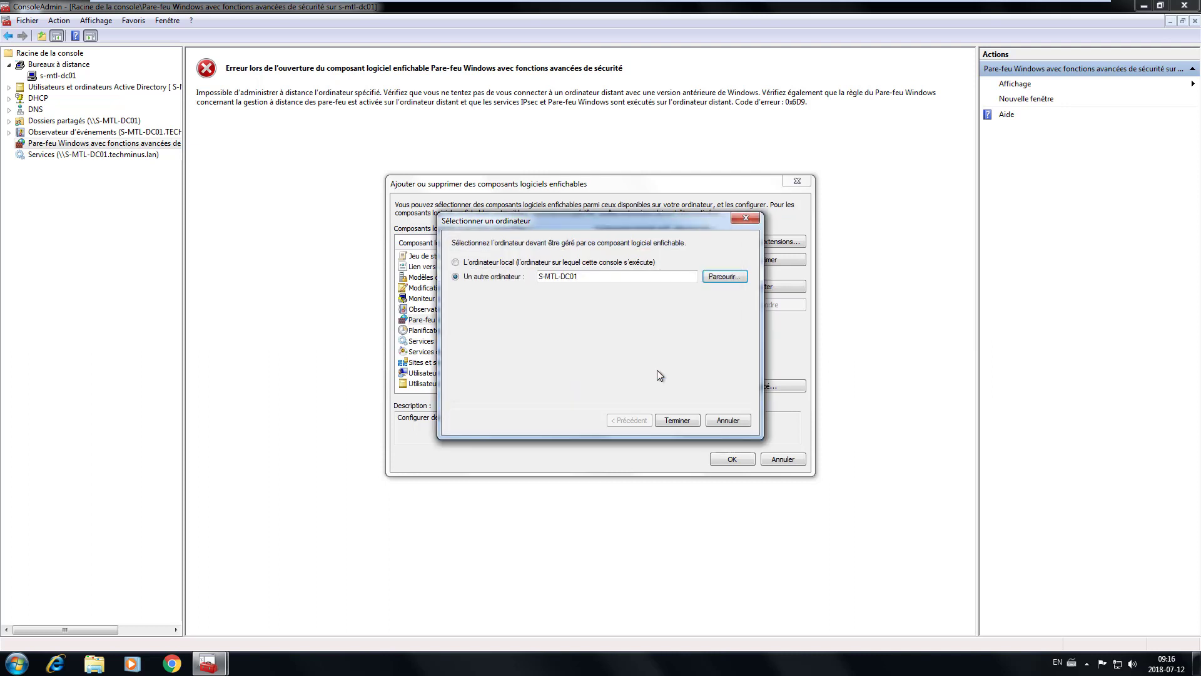
left_click(674, 420)
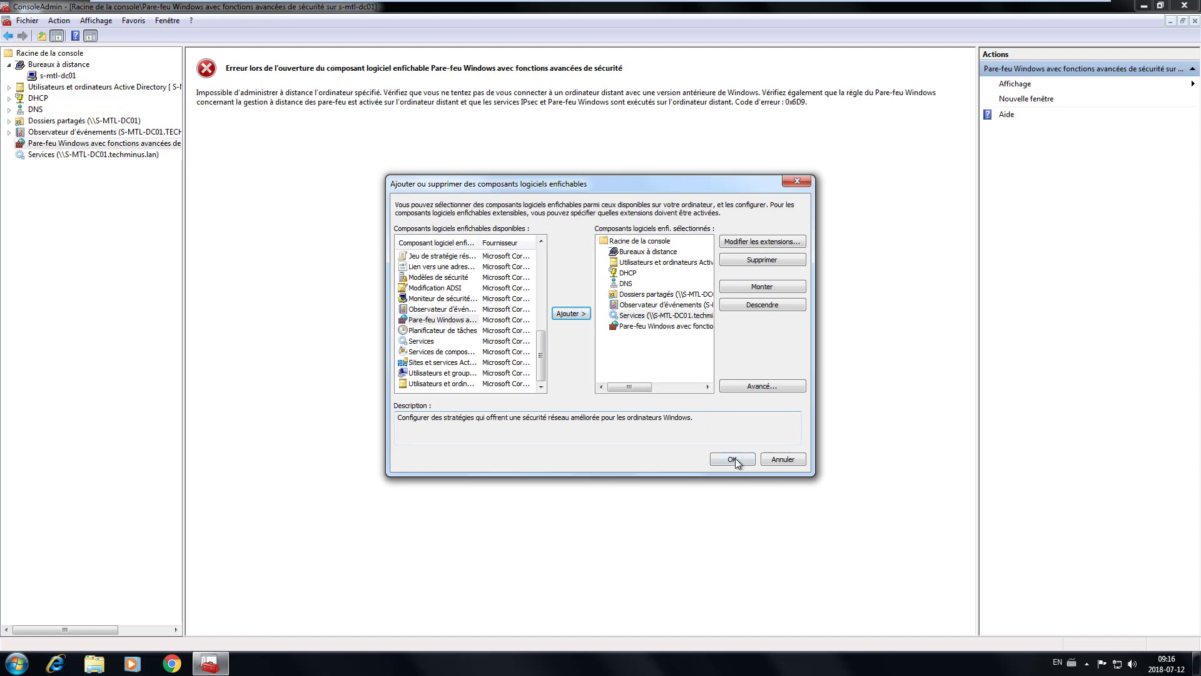
left_click(732, 459)
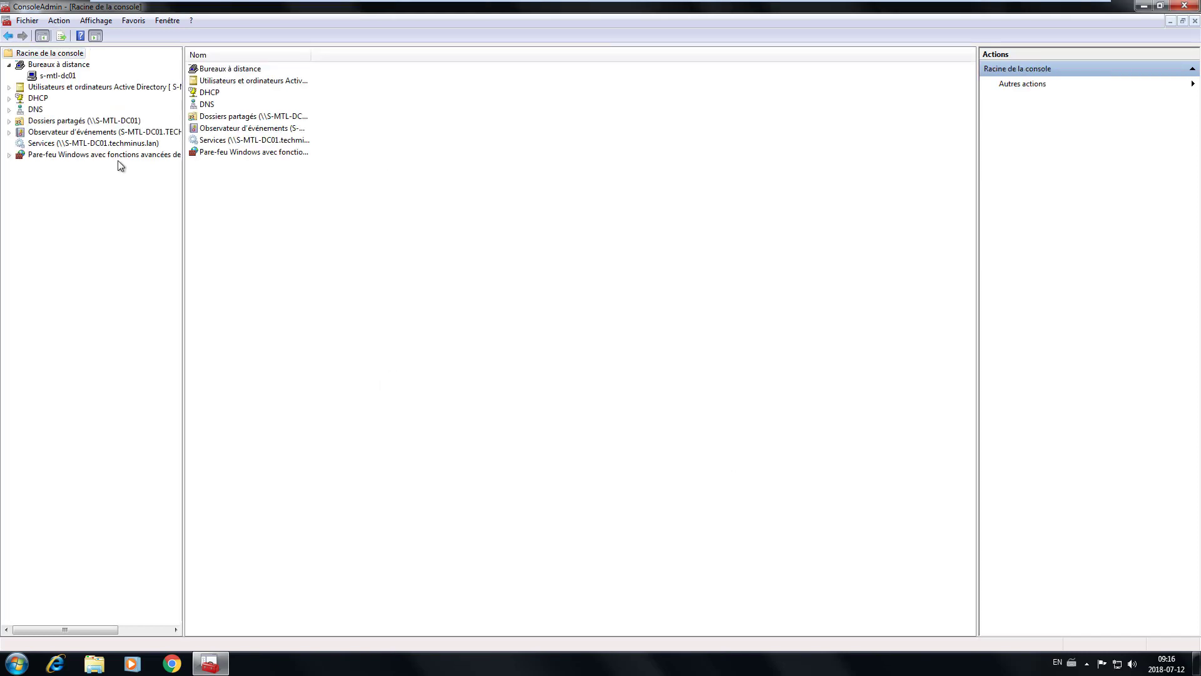
- Expand ConsoleAdmin's remote firewall snap-in for S-MTL-DC01, then return to the s-mtl-dc01 remote session
left_click(115, 154)
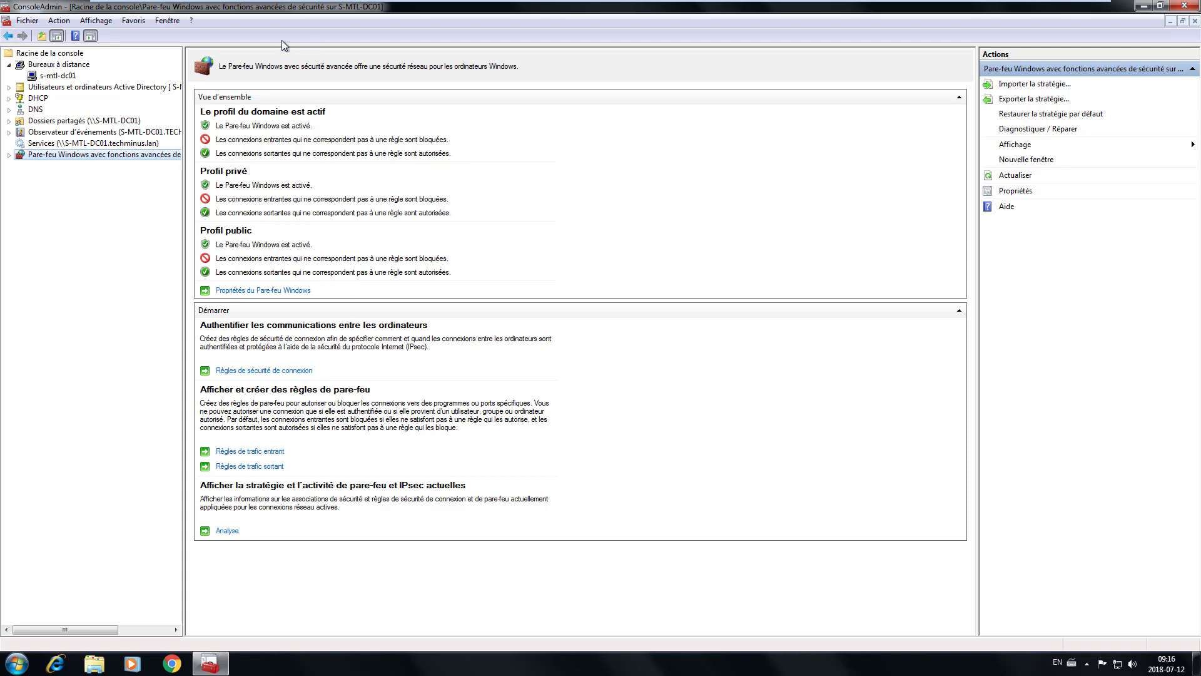
left_click(9, 154)
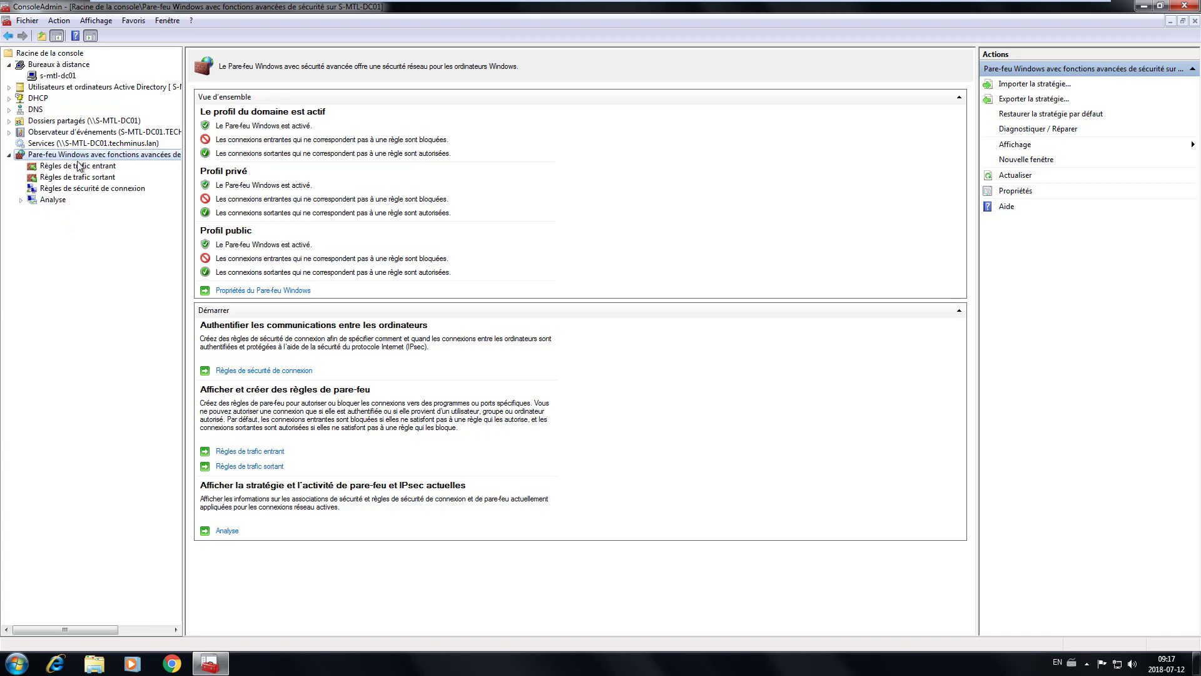
left_click(58, 78)
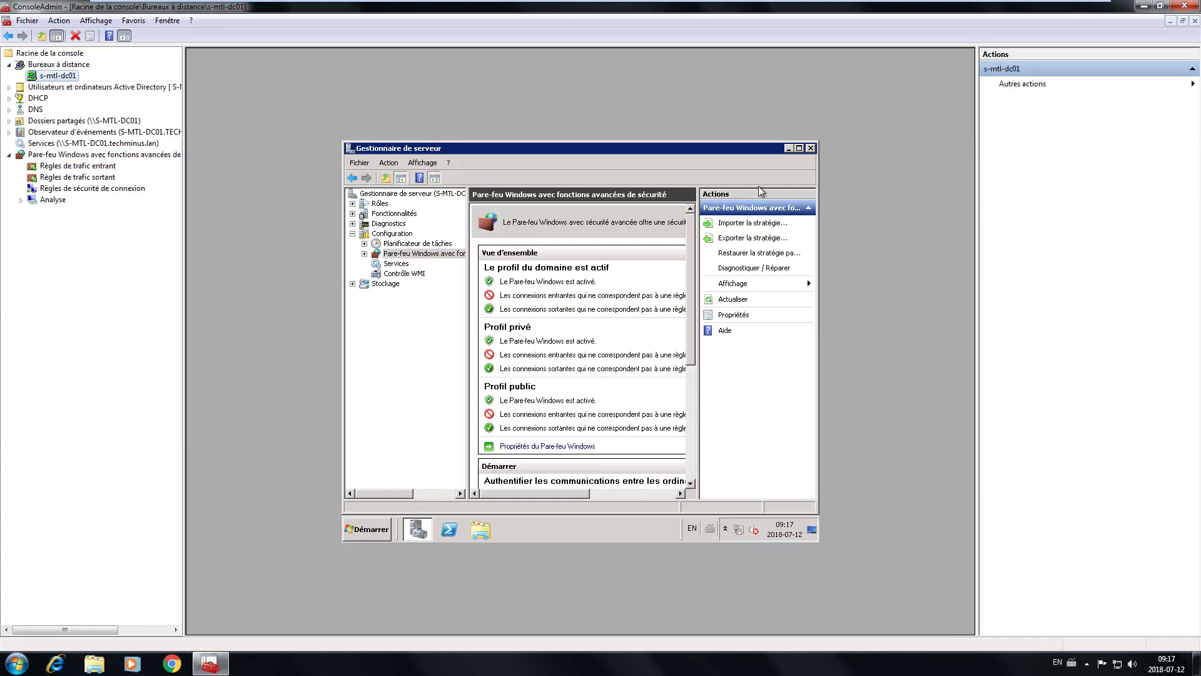
- Expand Pare-feu Windows avec fonctions avancées in the DC's Server Manager and open Règles de trafic entrant
left_click(413, 255)
double_click(413, 256)
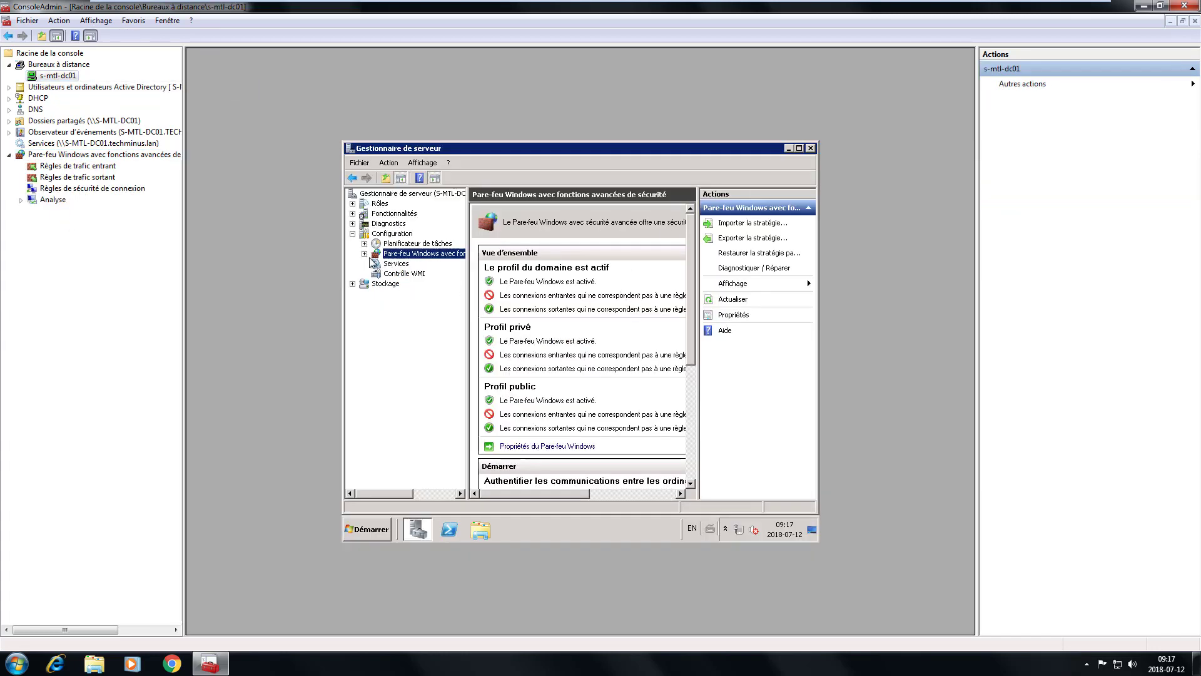
left_click(438, 274)
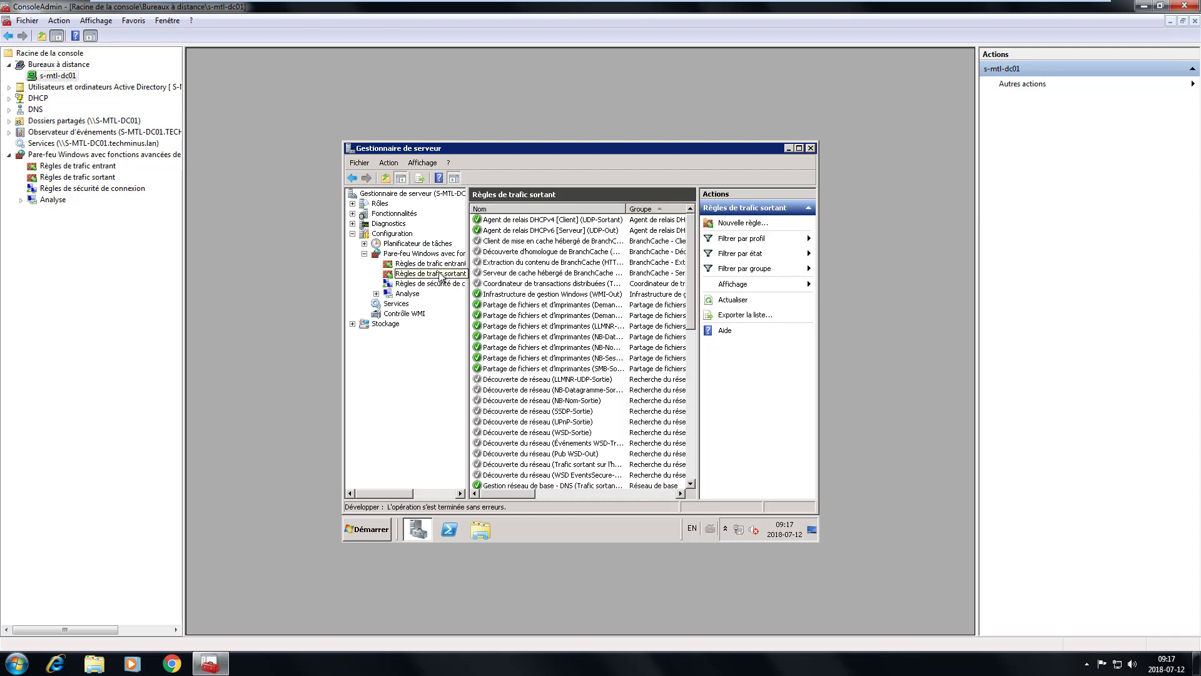
key("Up")
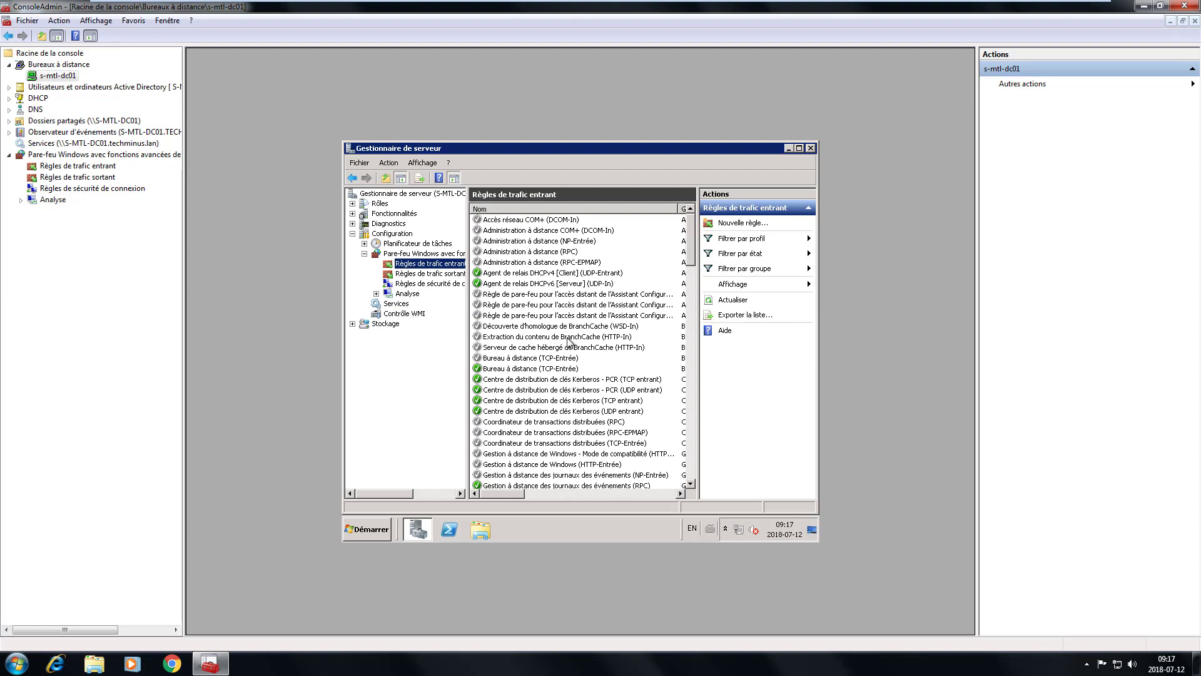
- Scroll to the Gestion à distance du Pare-feu Windows rules and select the (RPC) rule
left_click(595, 423)
scroll(576, 438, "down", 1)
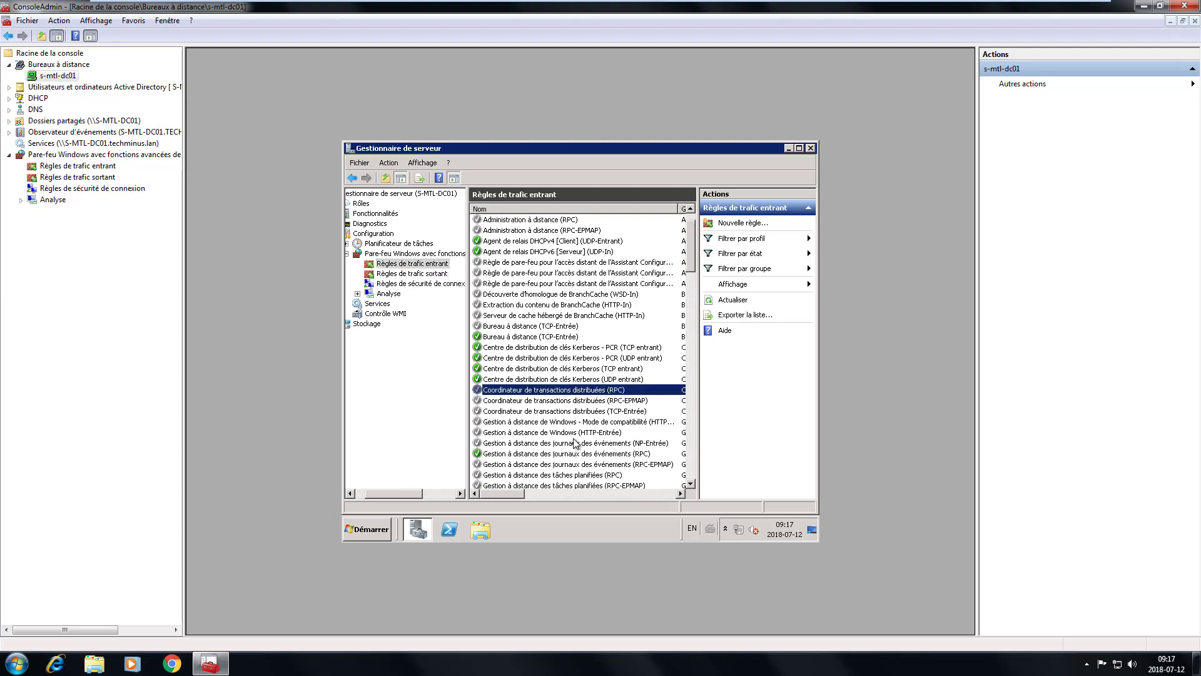
scroll(576, 443, "down", 3)
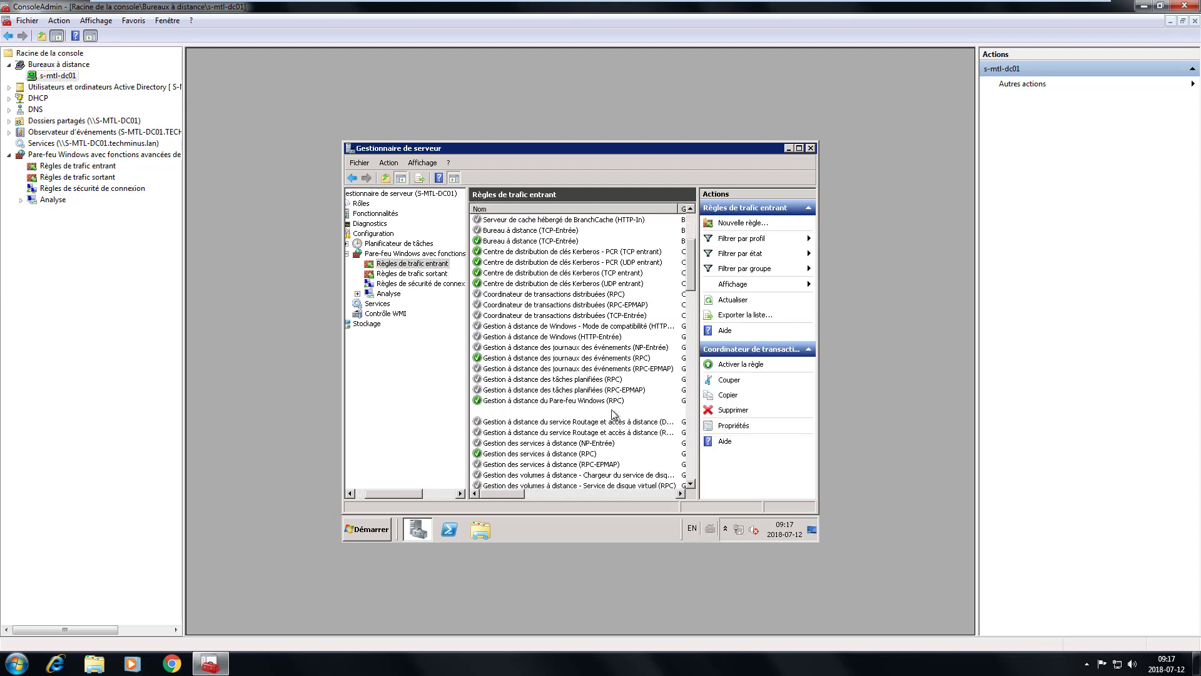
right_click(612, 411)
left_click(646, 417)
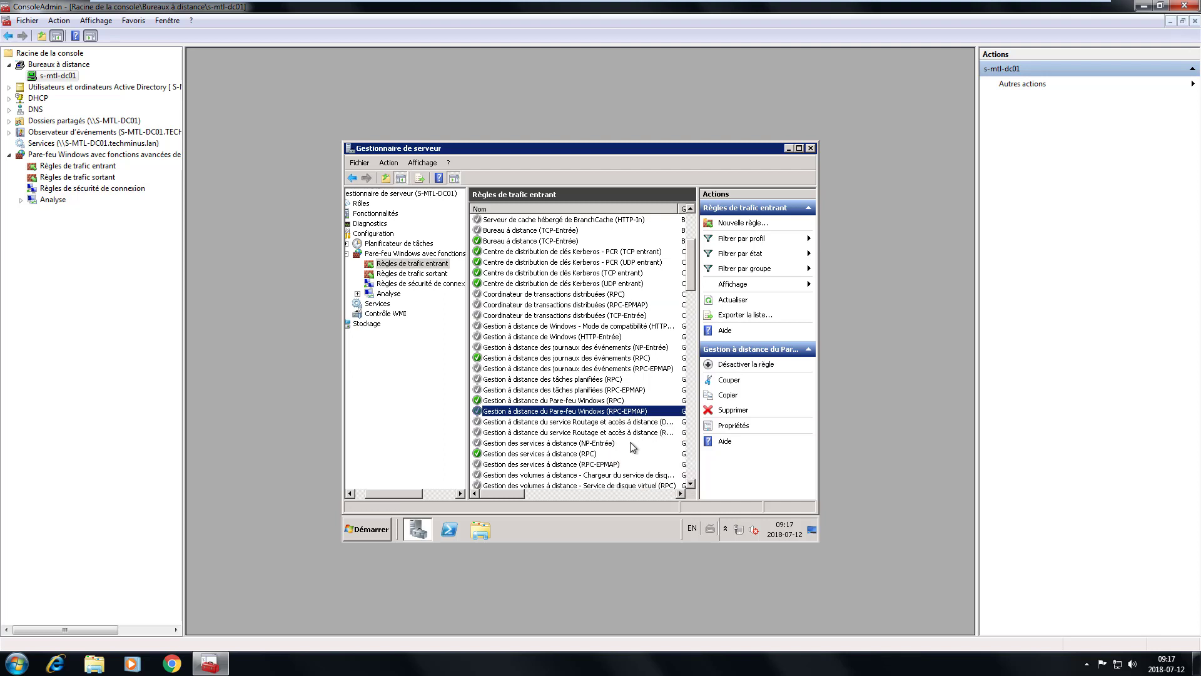
left_click(574, 401)
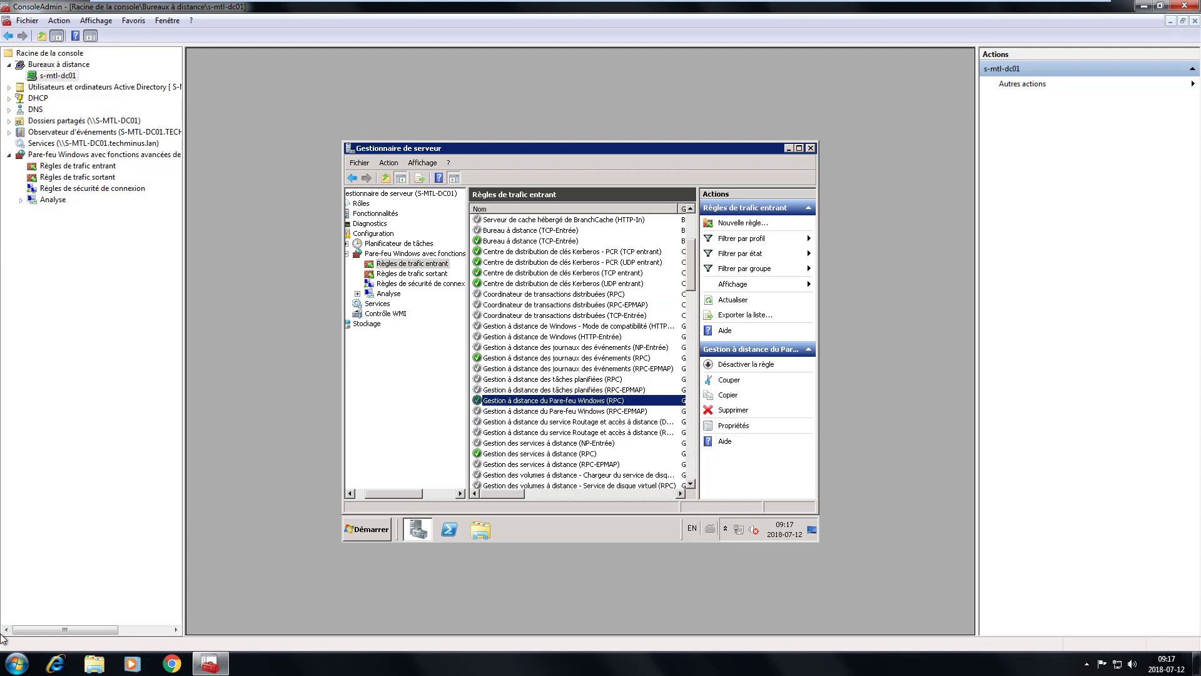
- Make the RPC rule allow only secure connections and only from listed computers
double_click(548, 401)
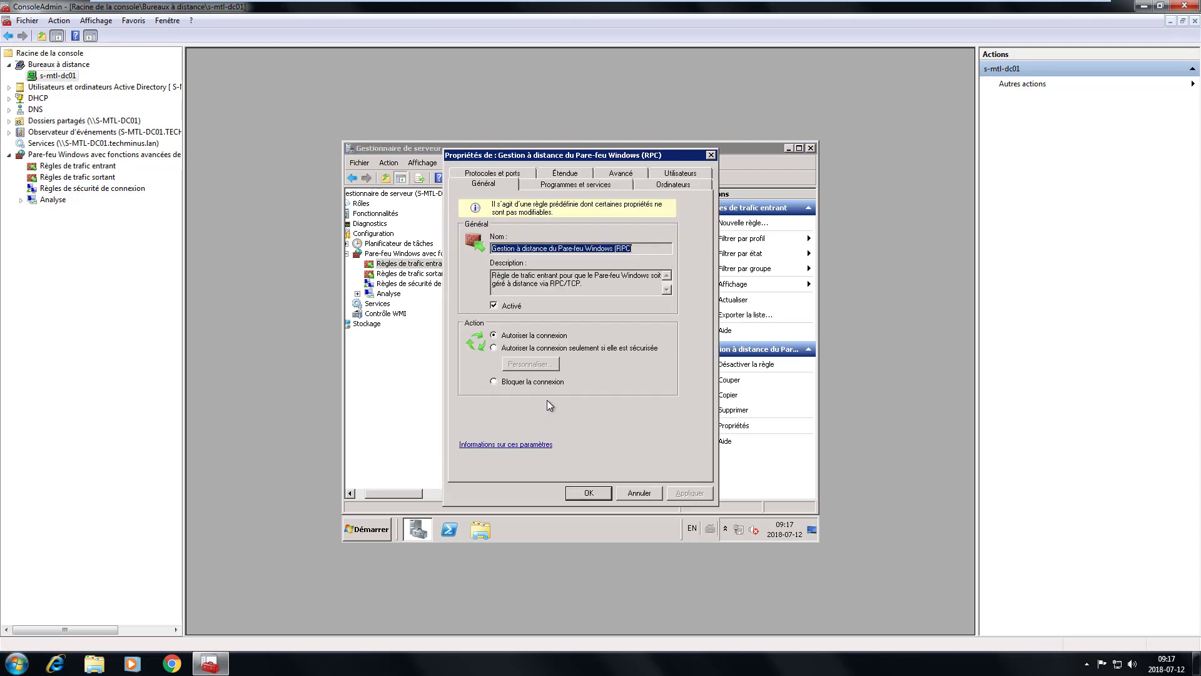
left_click(674, 184)
left_click(475, 216)
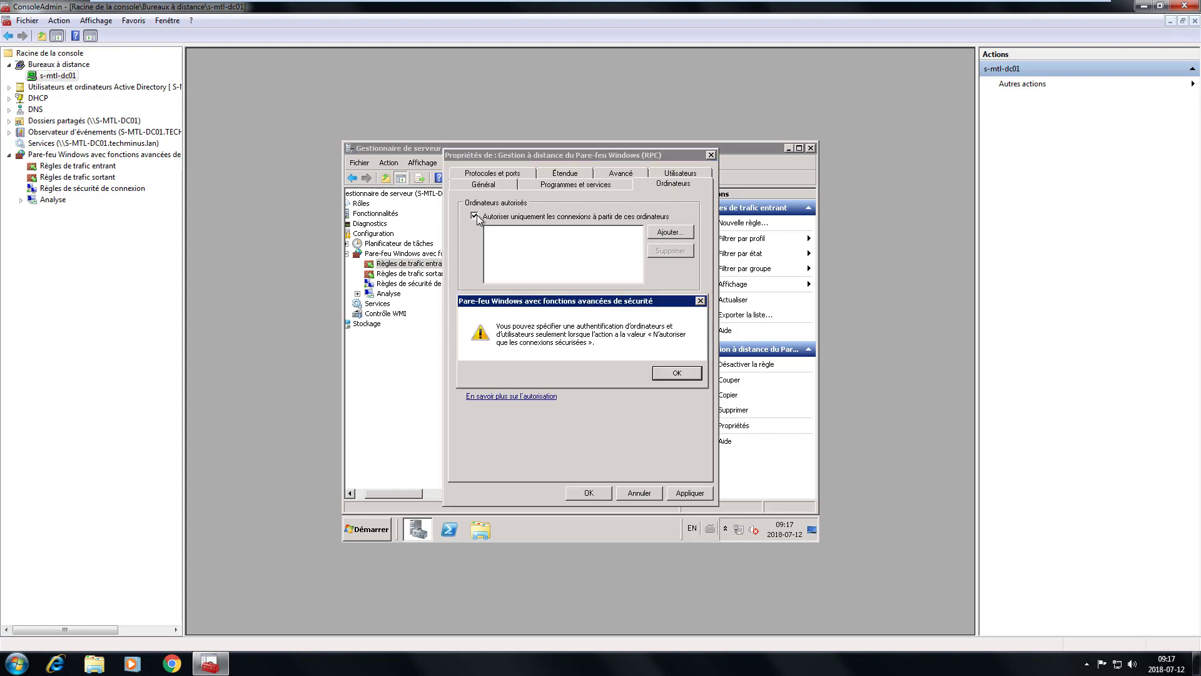
left_click(692, 373)
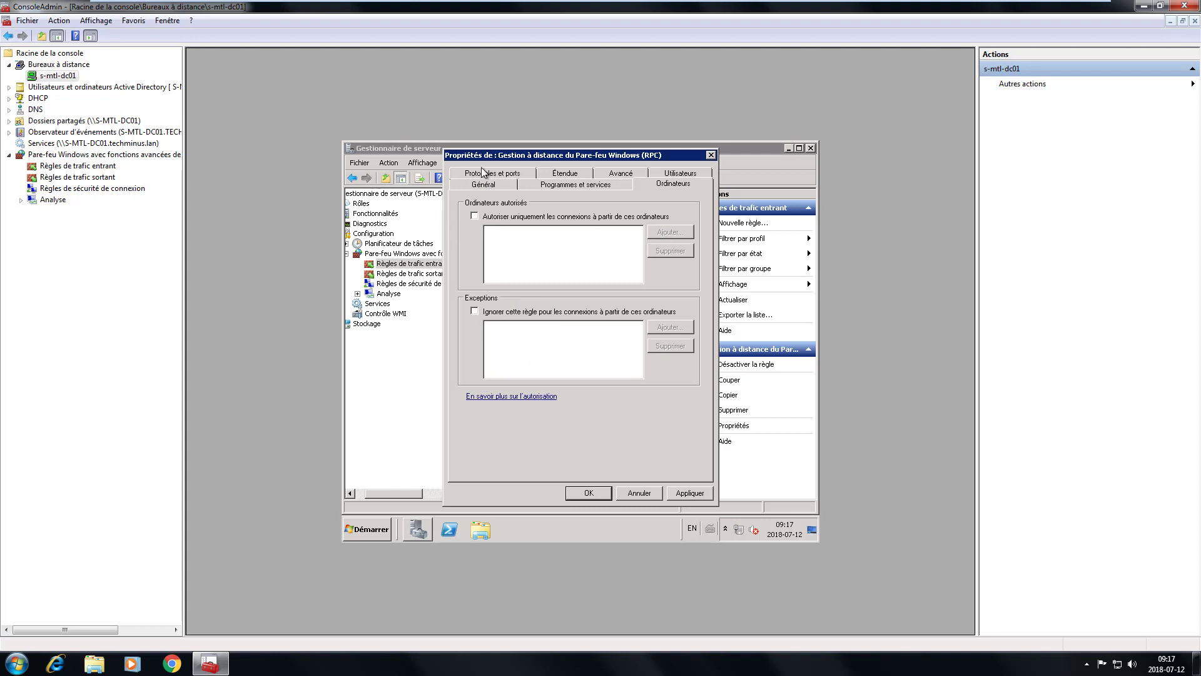
left_click(483, 183)
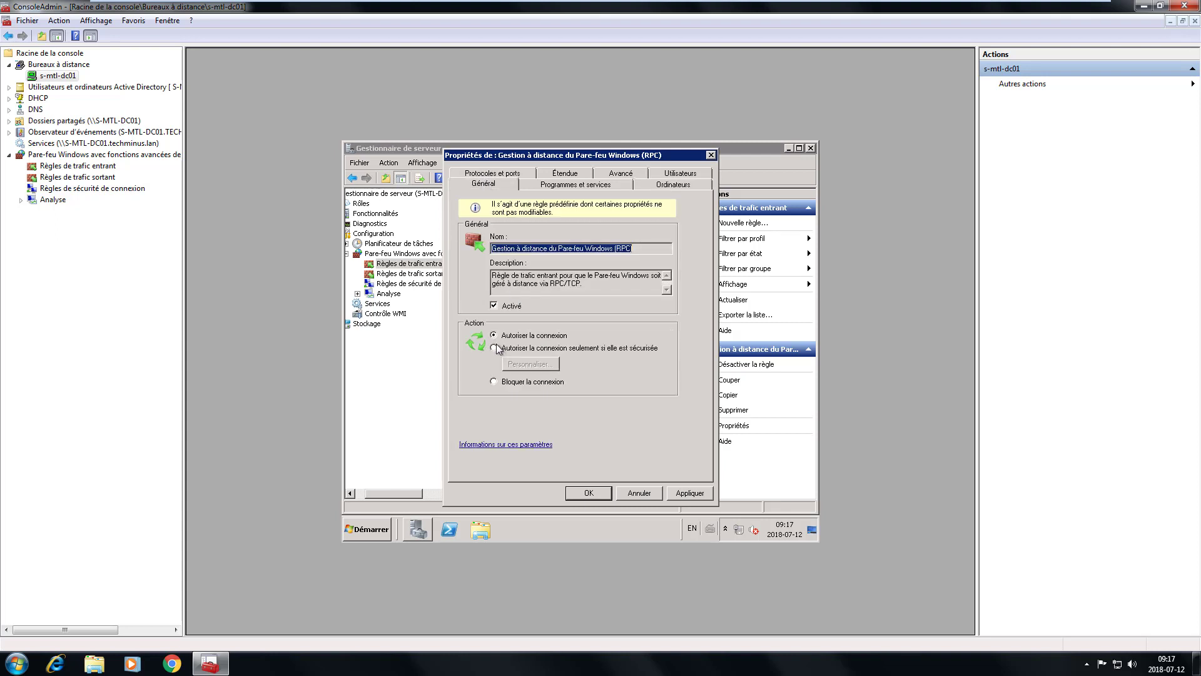
left_click(494, 348)
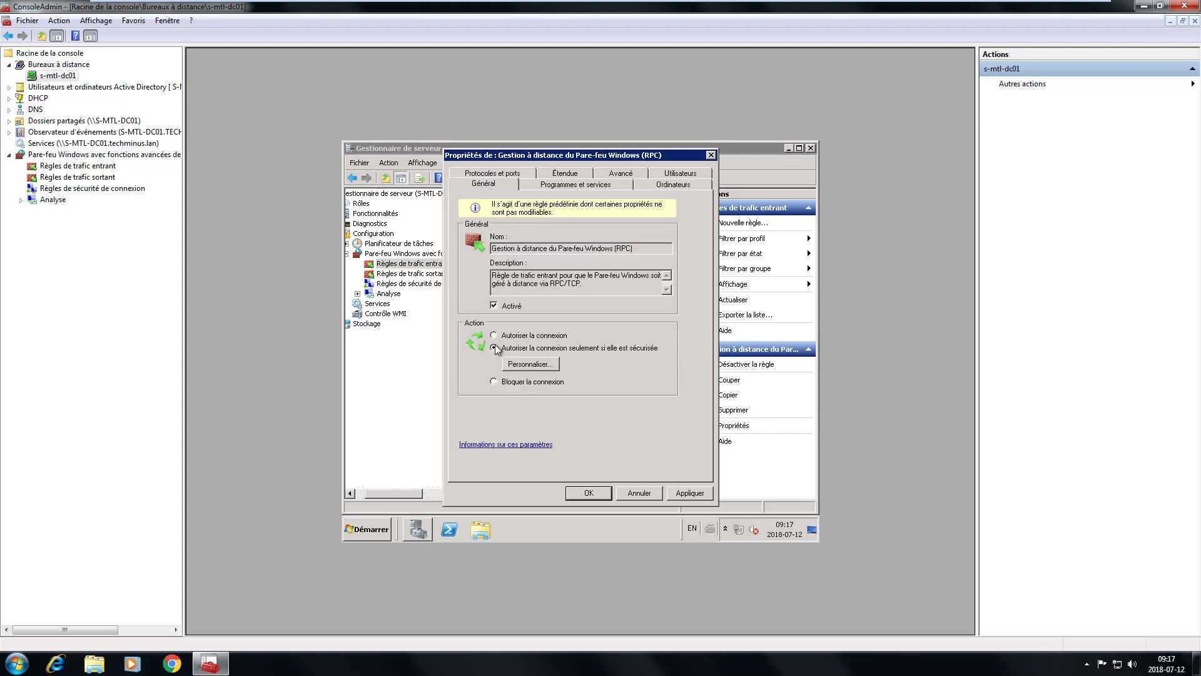
left_click(666, 188)
left_click(525, 218)
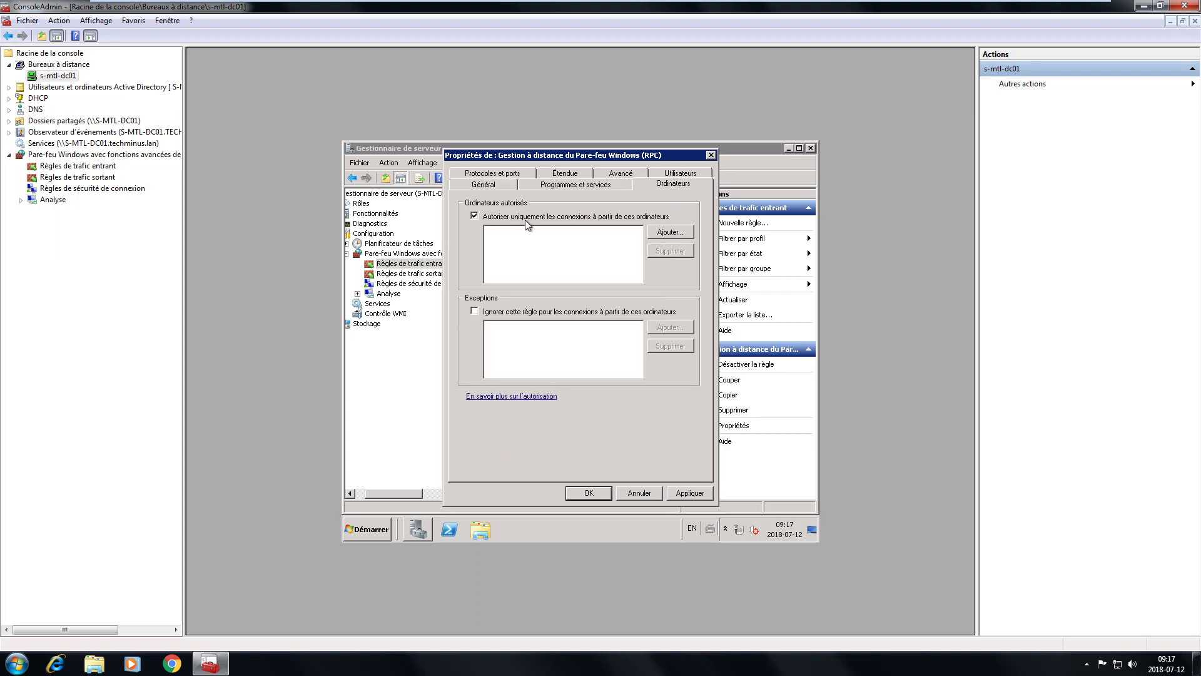
- Authorize computer P-MTL-W7X-001 on the rule, save it, and show ConsoleAdmin's firewall overview
left_click(669, 233)
type("P")
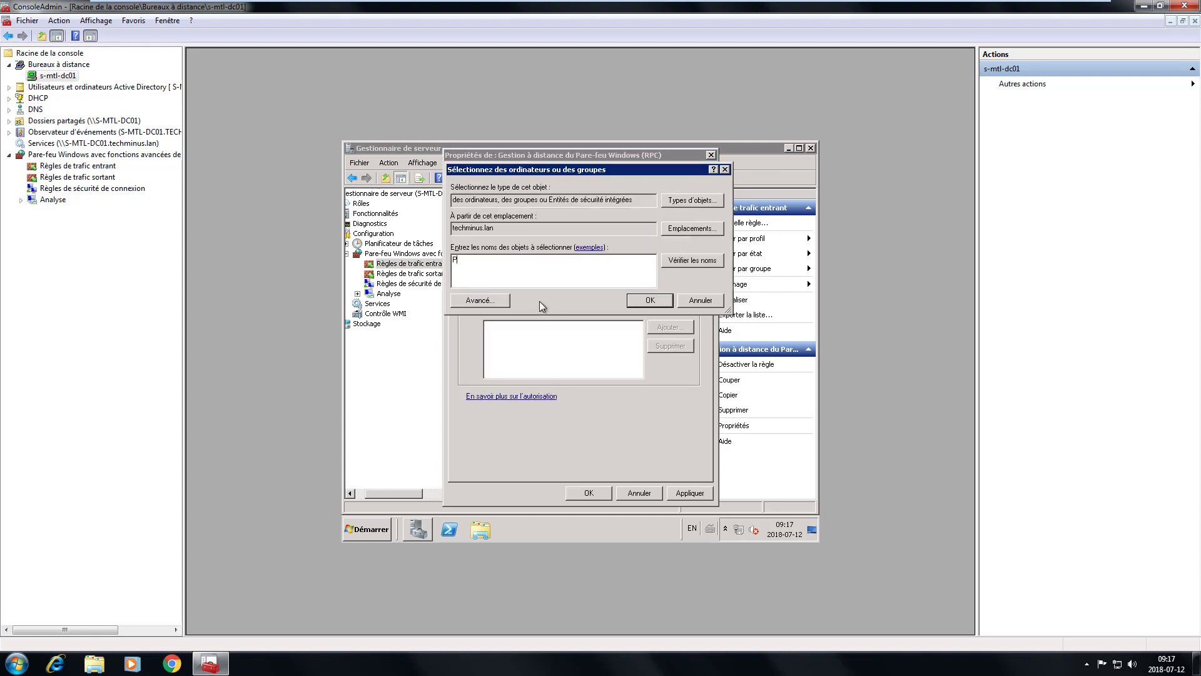
type("-MTL")
left_click(692, 261)
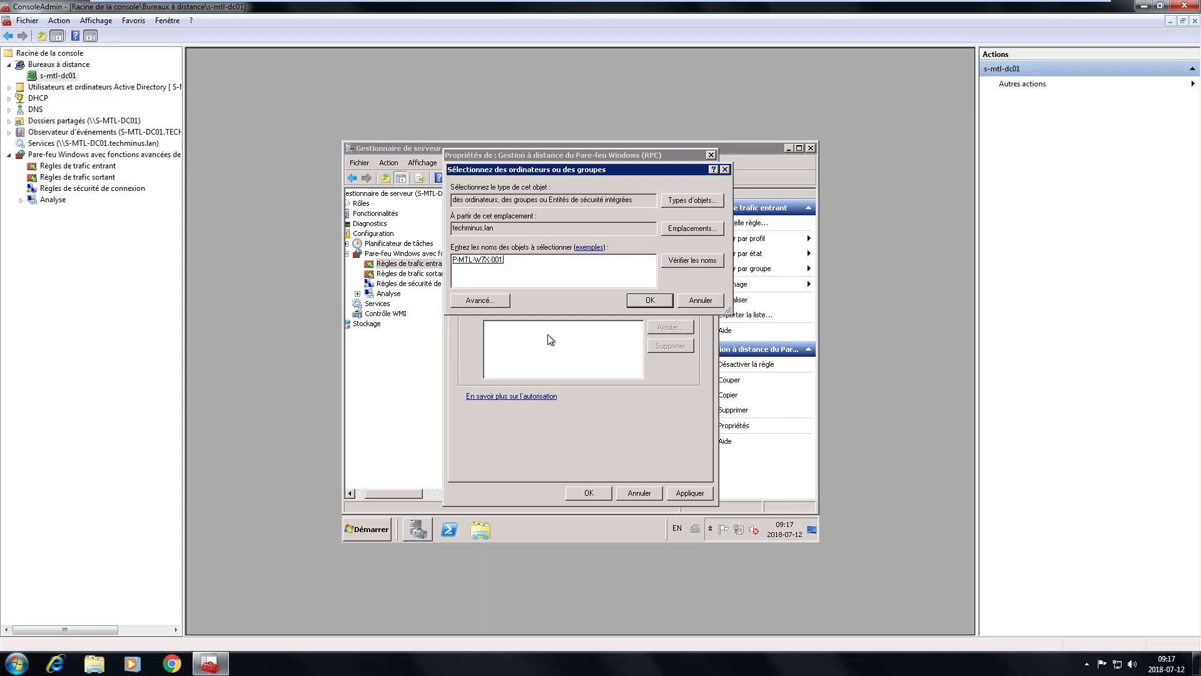
left_click(649, 301)
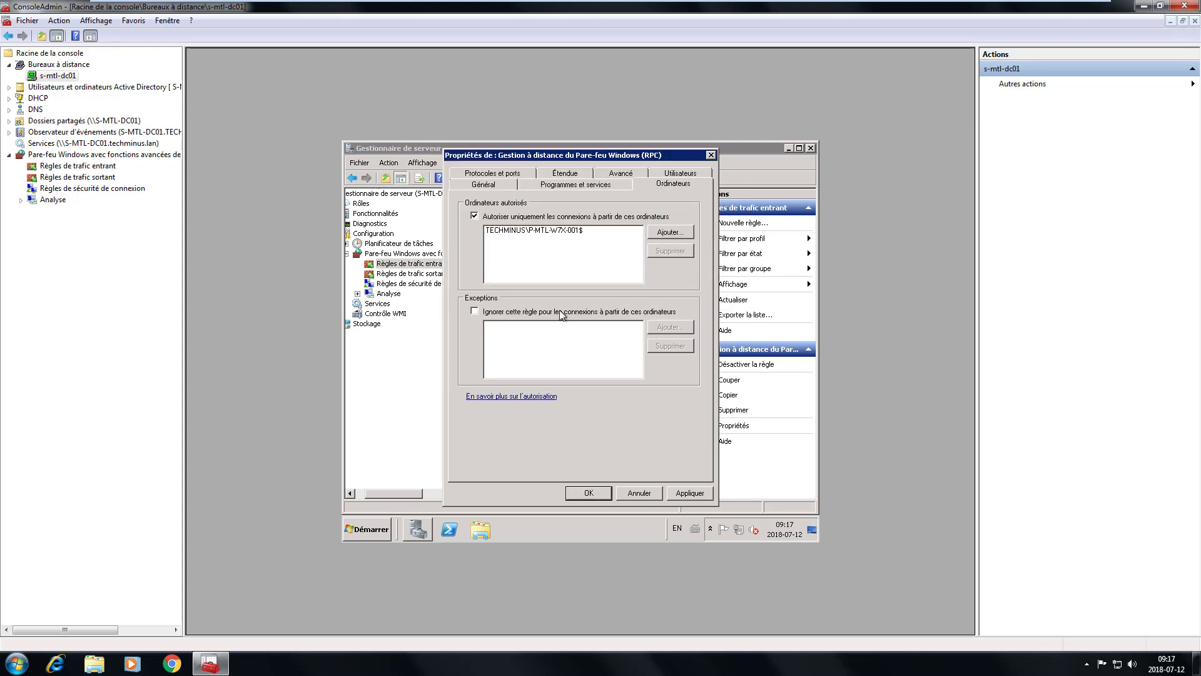
left_click(594, 491)
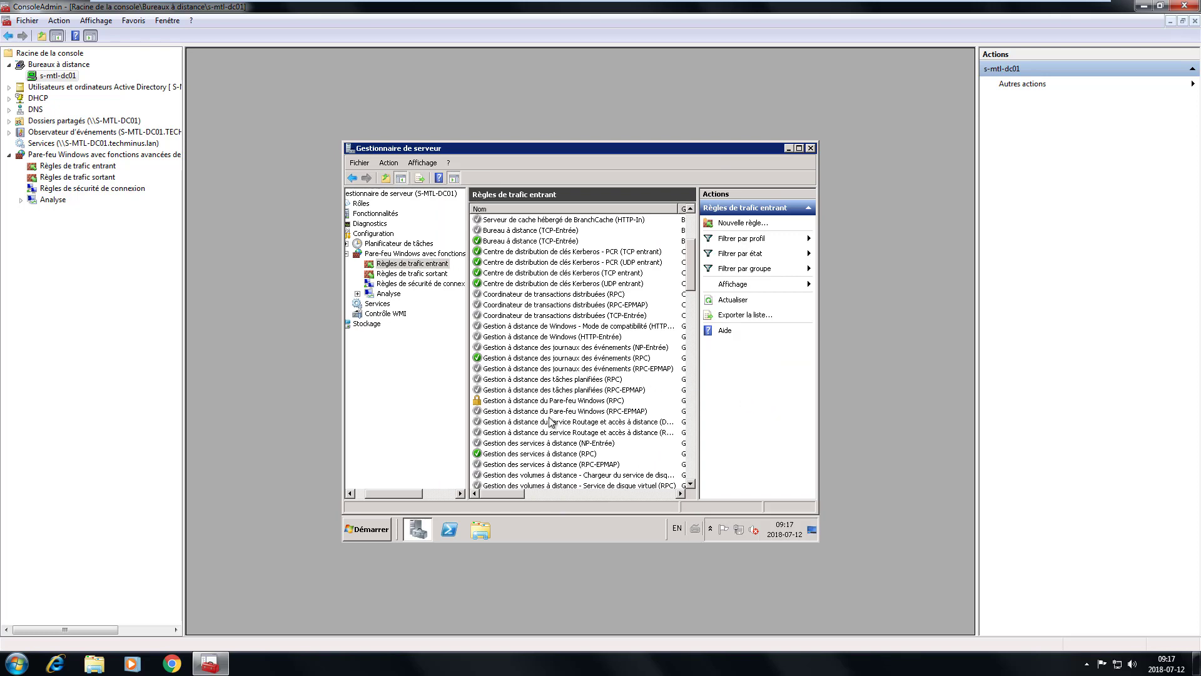
left_click(594, 402)
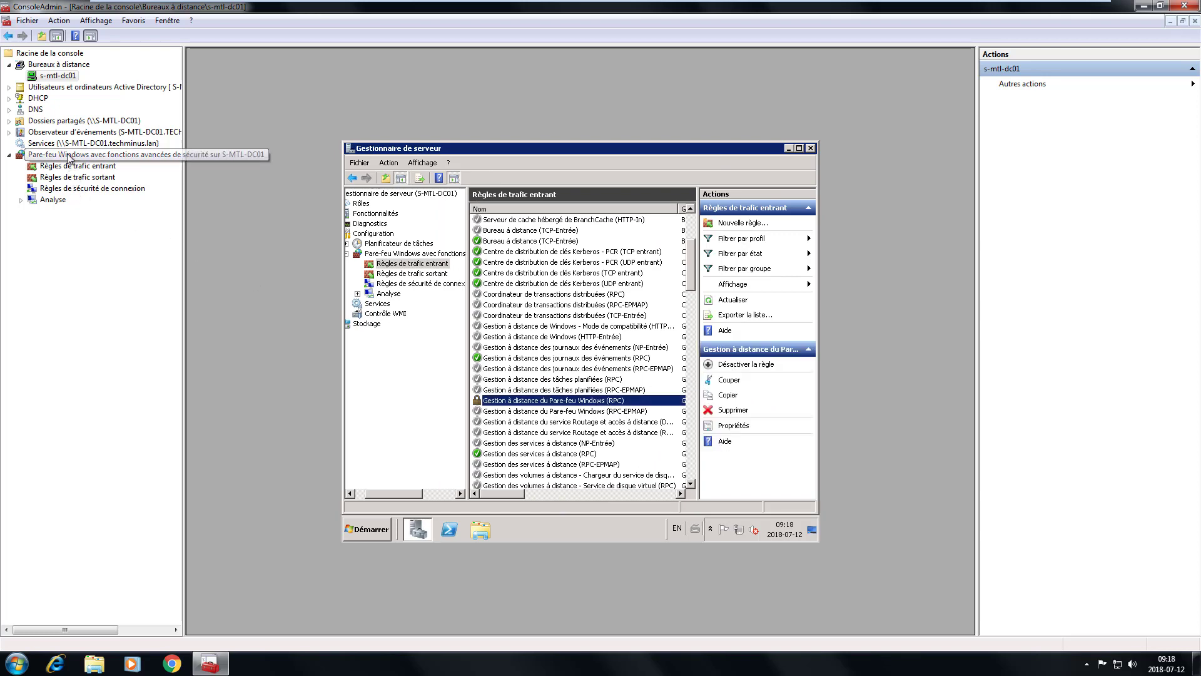
left_click(70, 156)
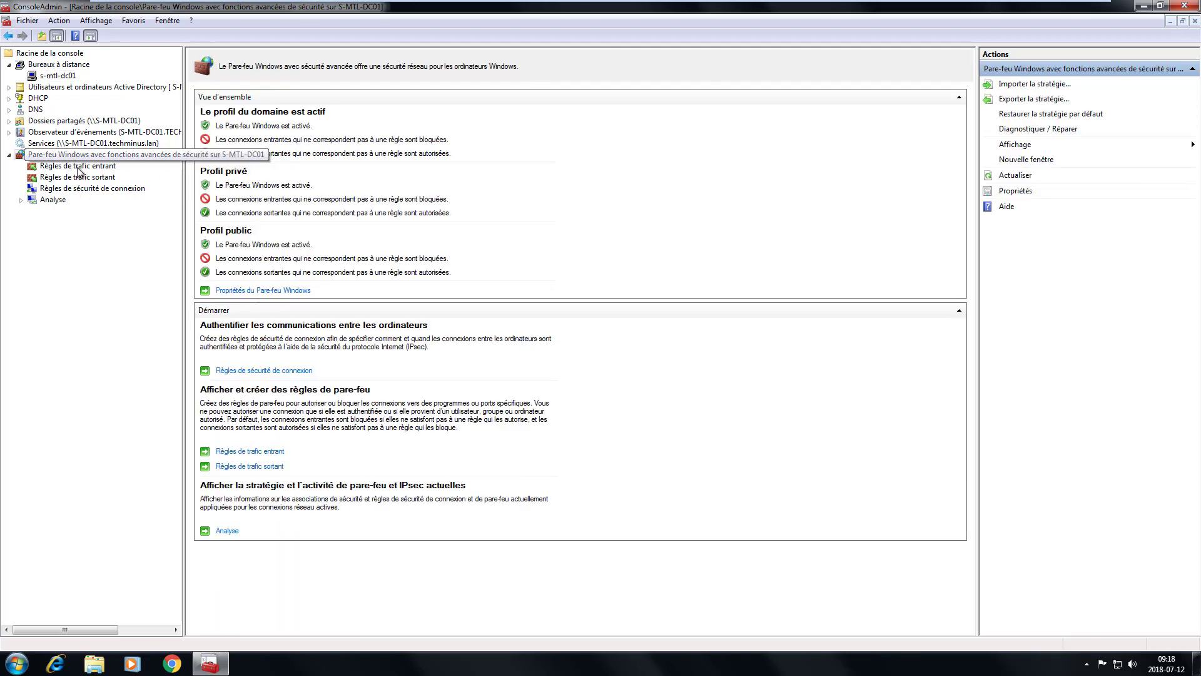